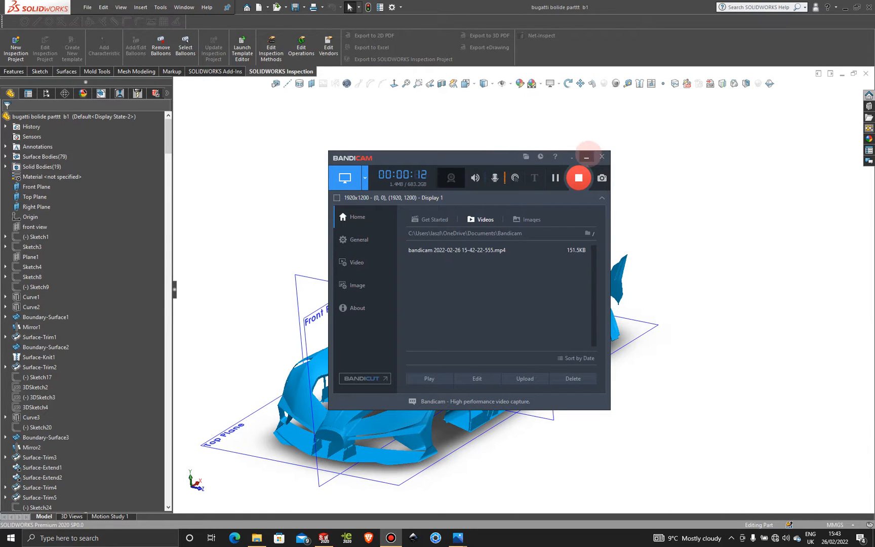
pyautogui.click(585, 157)
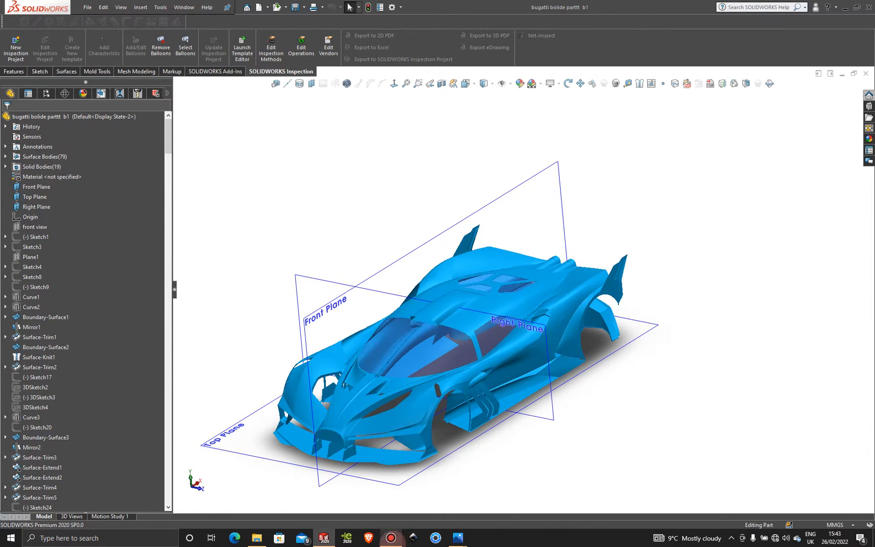
pyautogui.click(390, 537)
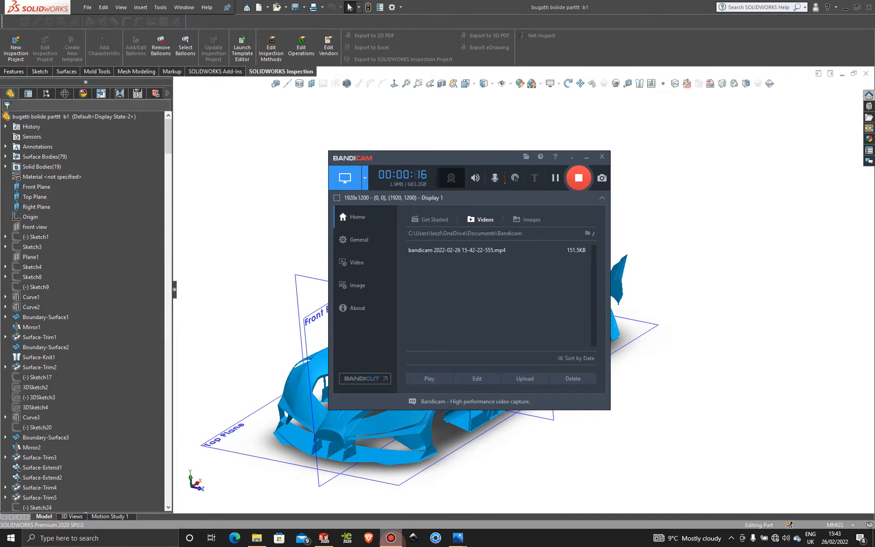
pyautogui.click(390, 537)
# - Examine the rear of the body and compare it with the reference photo bxx-05-main.png, including the rear wing
pyautogui.moveTo(376, 388); pyautogui.dragTo(468, 304, button='middle')
pyautogui.scroll(-3, 625, 296)
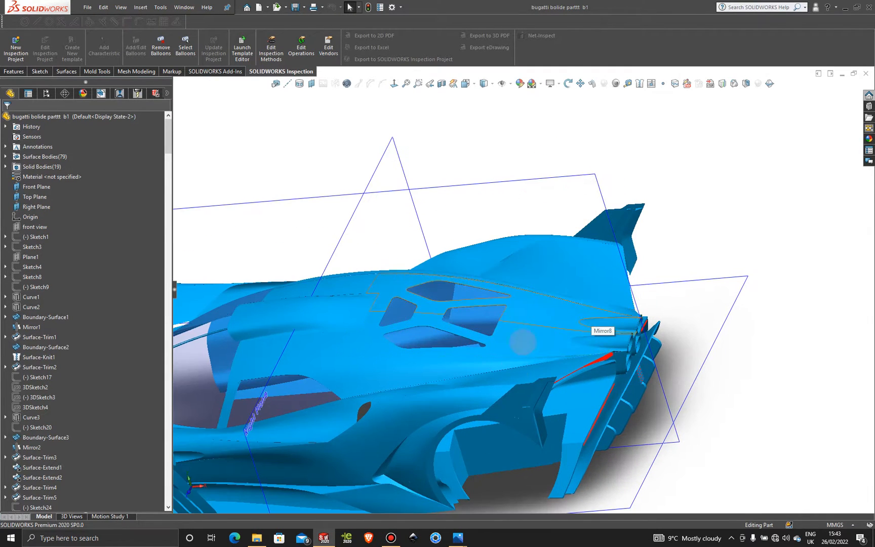
pyautogui.click(458, 537)
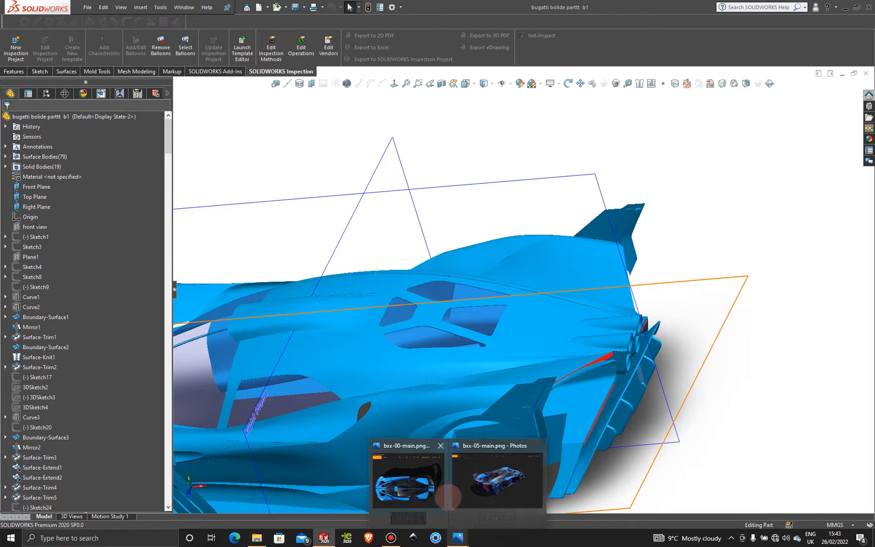
pyautogui.click(495, 469)
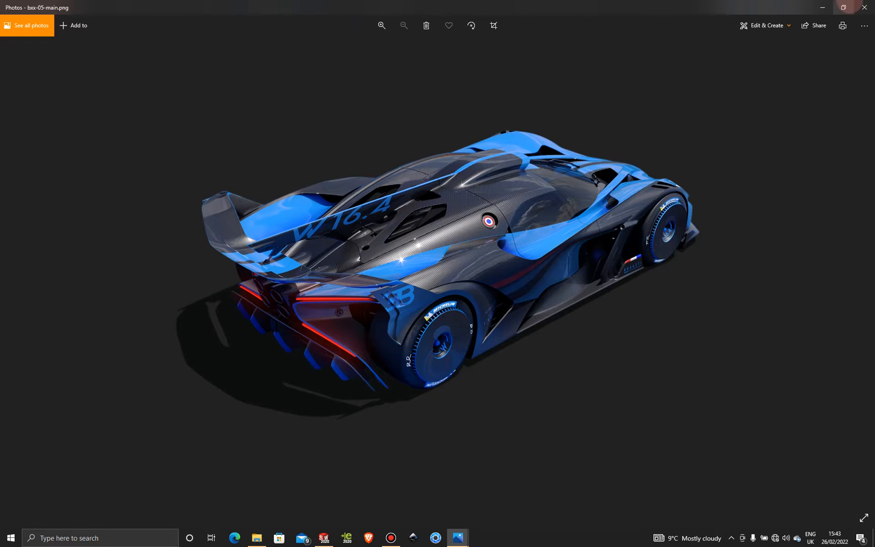
pyautogui.click(815, 4)
# - Start a new 3D sketch for the area around the four rear exhaust pipes
pyautogui.scroll(3, 573, 349)
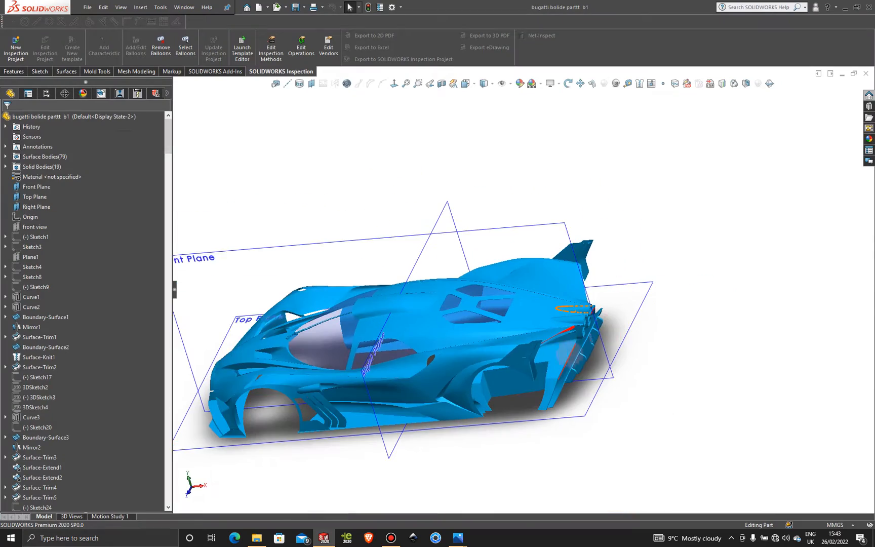
pyautogui.scroll(-3, 538, 358)
pyautogui.scroll(3, 606, 231)
pyautogui.scroll(-3, 603, 237)
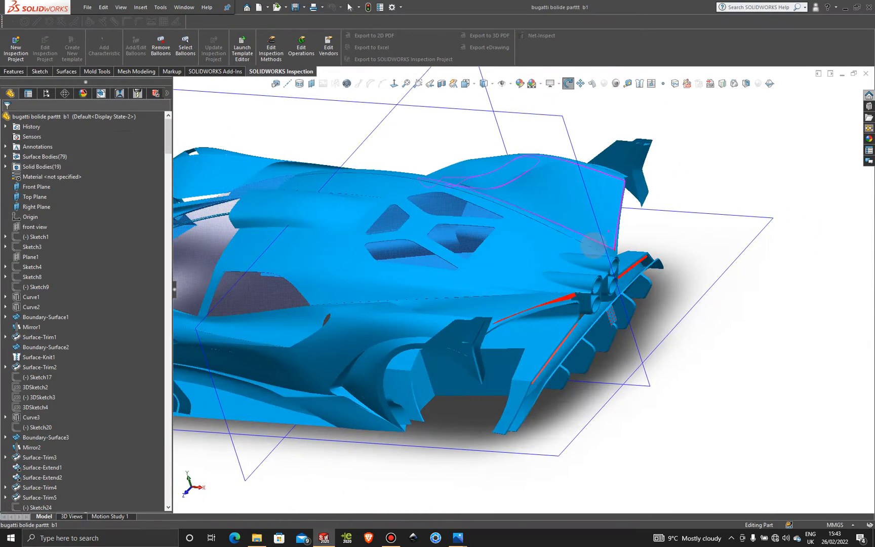
pyautogui.scroll(-5, 597, 266)
pyautogui.scroll(3, 678, 273)
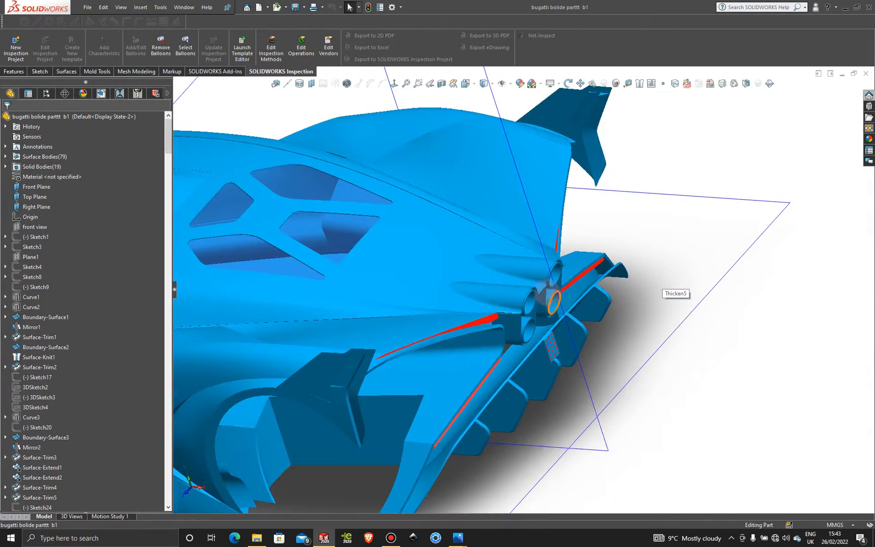
pyautogui.scroll(-5, 556, 299)
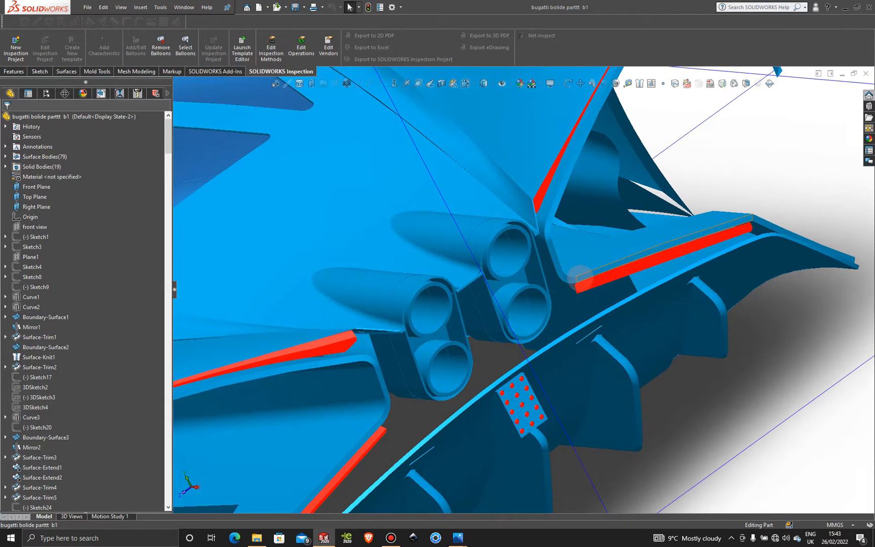
pyautogui.click(39, 72)
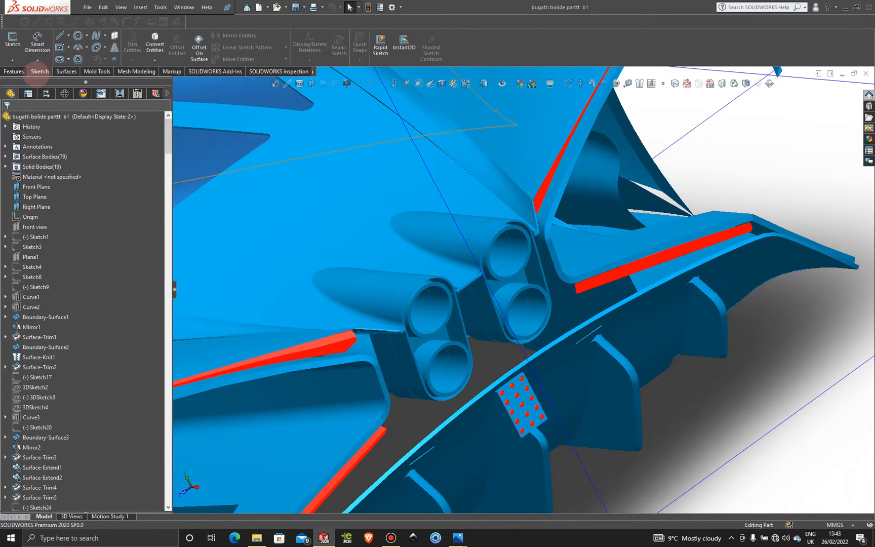
pyautogui.click(12, 60)
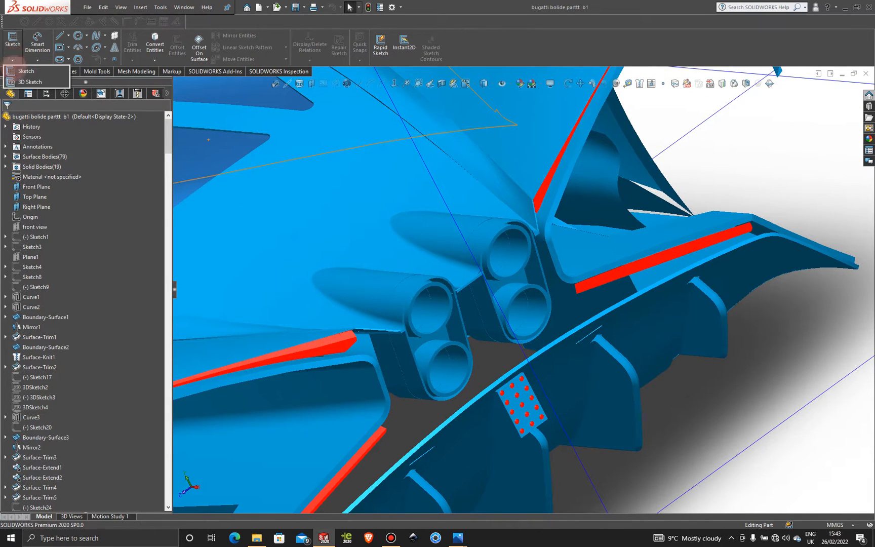
pyautogui.click(26, 80)
# - In the Right view, draw a construction line between the top midpoints of the two upper exhaust surrounds
pyautogui.click(69, 36)
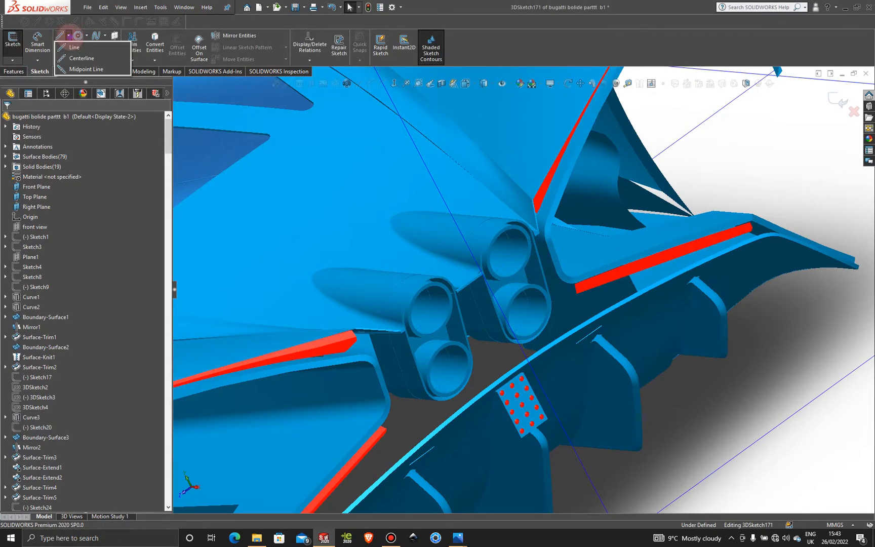
pyautogui.click(76, 59)
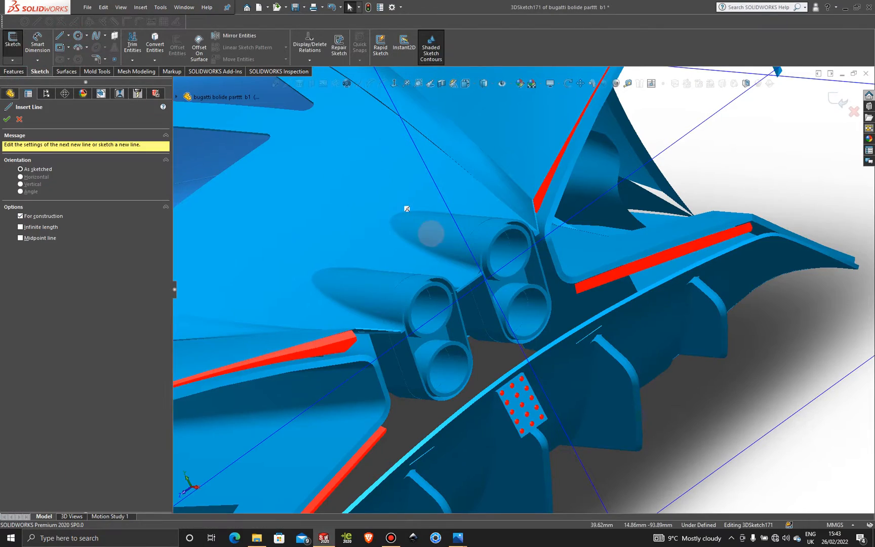
pyautogui.press('space')
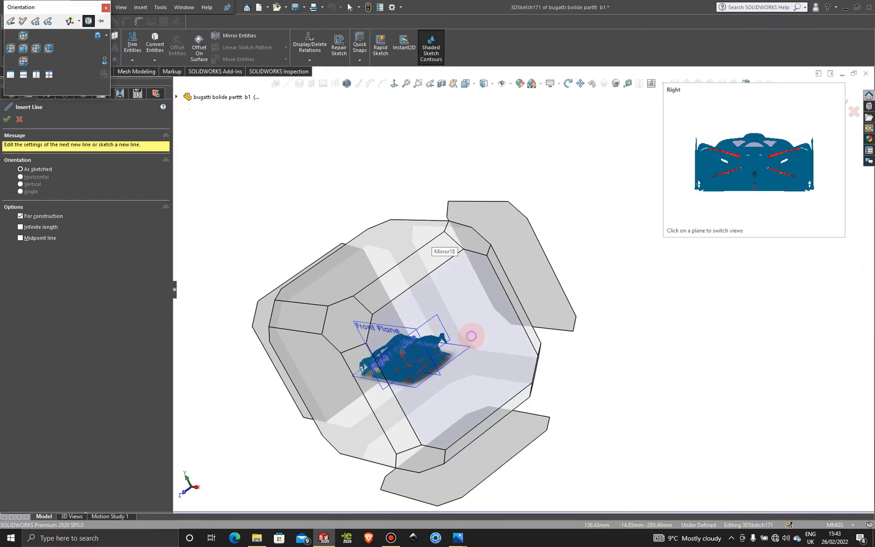
pyautogui.click(472, 336)
pyautogui.scroll(-8, 495, 309)
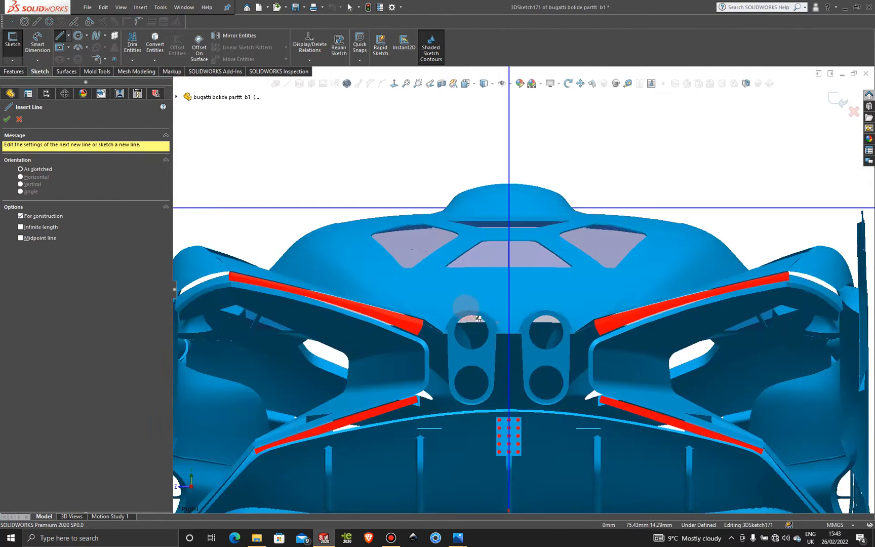
pyautogui.scroll(-3, 513, 318)
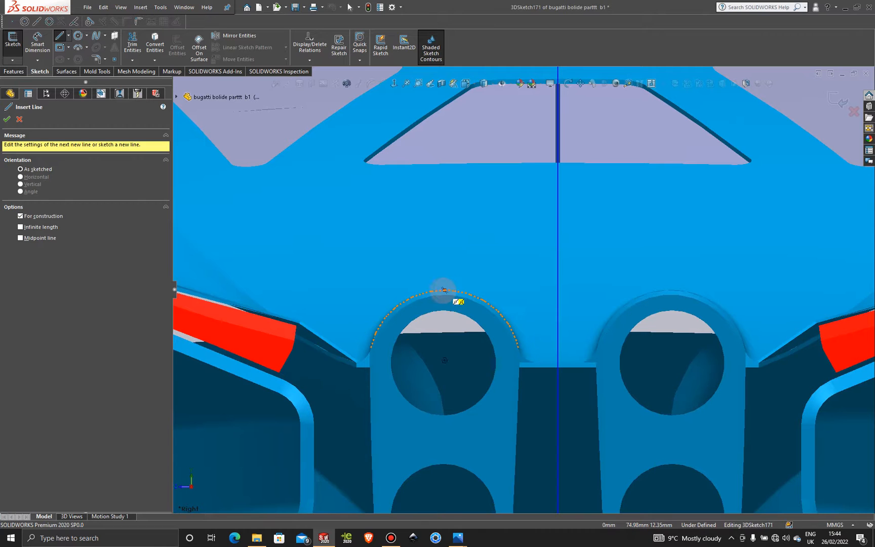
pyautogui.click(444, 290)
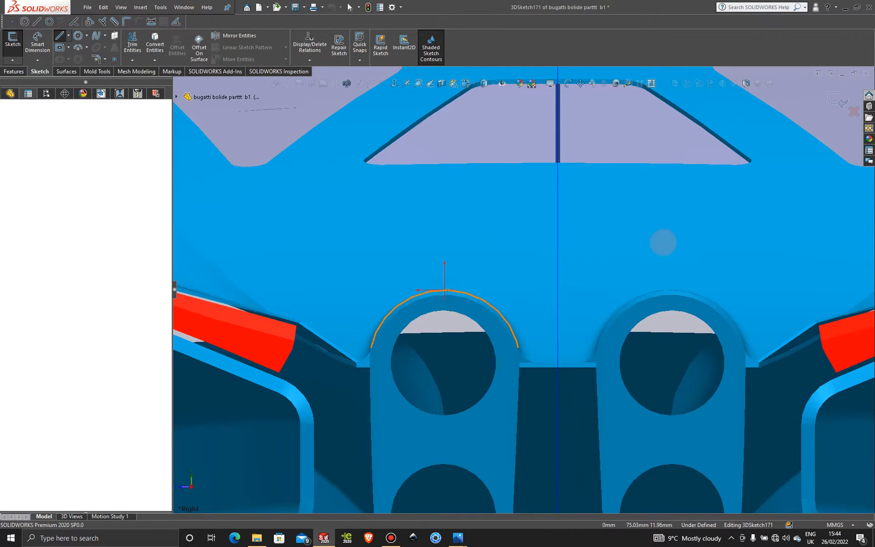
pyautogui.click(670, 289)
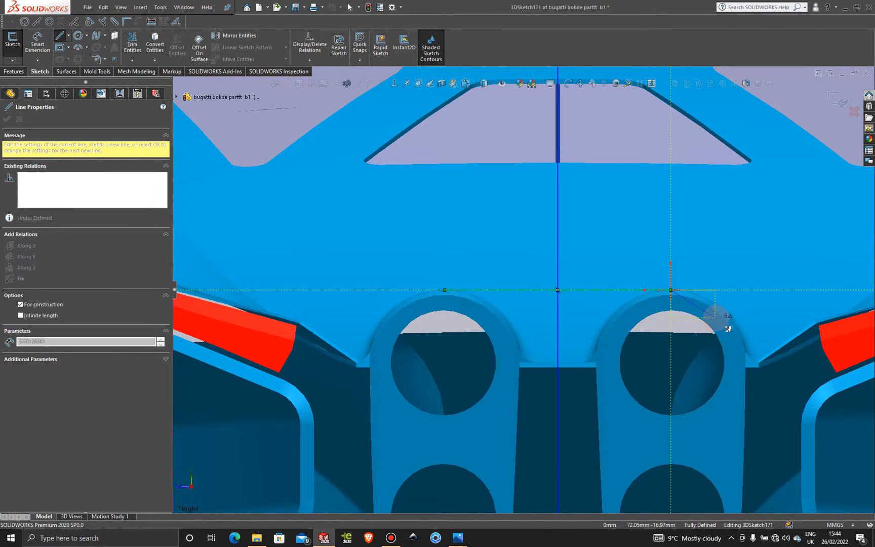
pyautogui.press('Escape')
# - Draw a second construction line from the midpoint of the first, rising rearward behind the car in the XY plane
pyautogui.scroll(8, 678, 293)
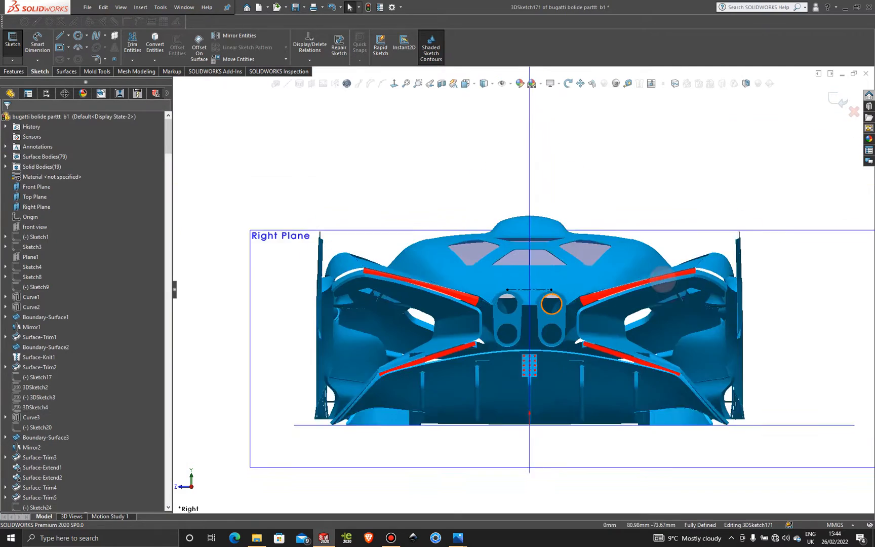
pyautogui.moveTo(662, 279); pyautogui.dragTo(754, 219, button='middle')
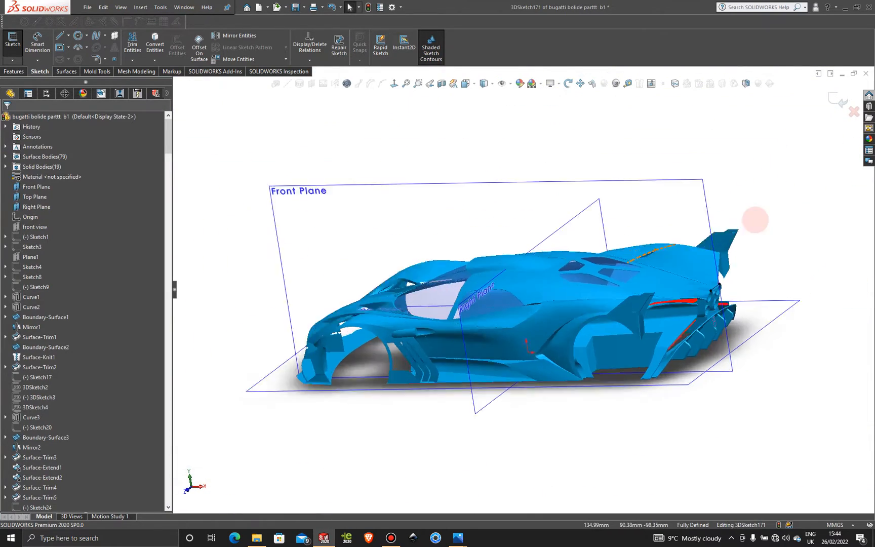
pyautogui.scroll(-8, 678, 309)
pyautogui.scroll(2, 637, 183)
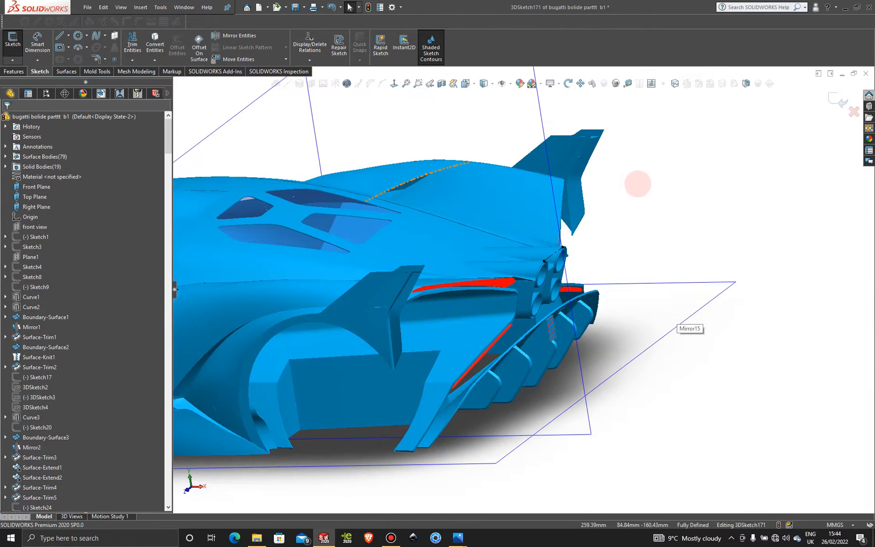
pyautogui.scroll(5, 637, 184)
pyautogui.scroll(-6, 490, 223)
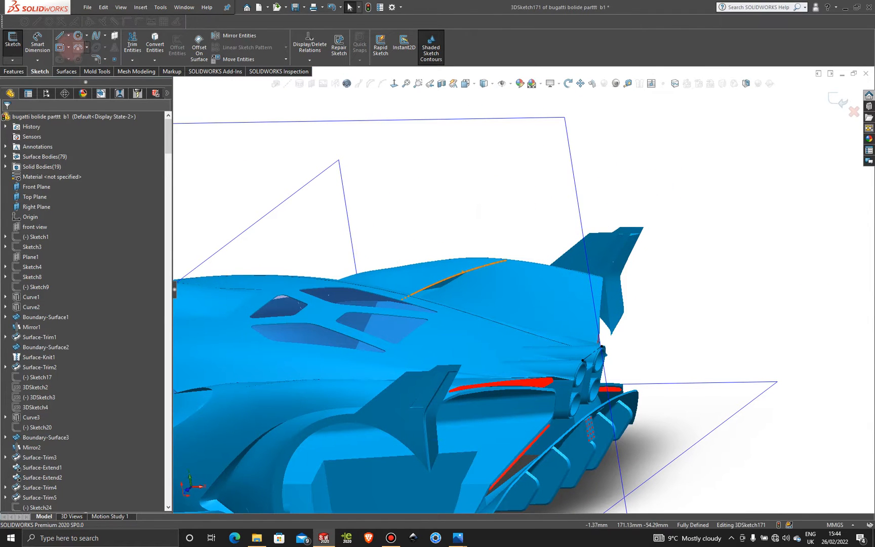
pyautogui.click(69, 35)
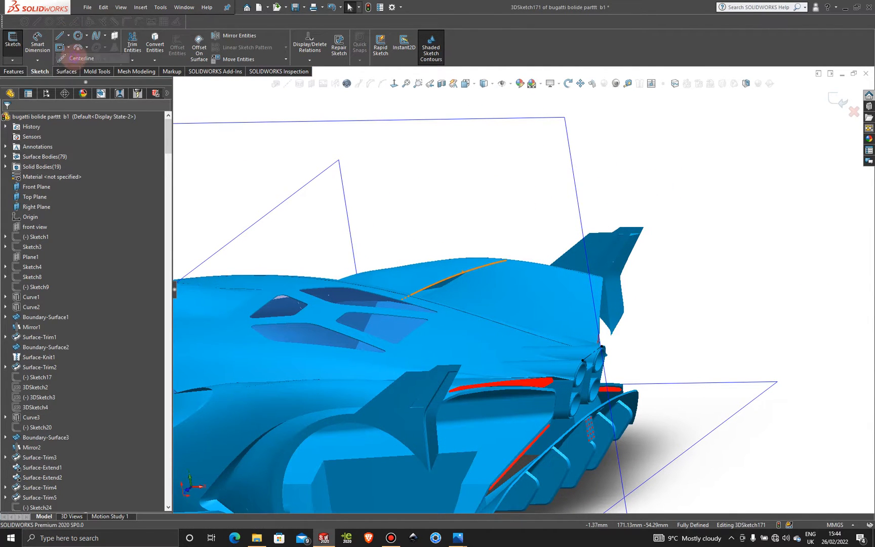
pyautogui.click(81, 55)
pyautogui.scroll(-5, 622, 375)
pyautogui.scroll(-2, 622, 375)
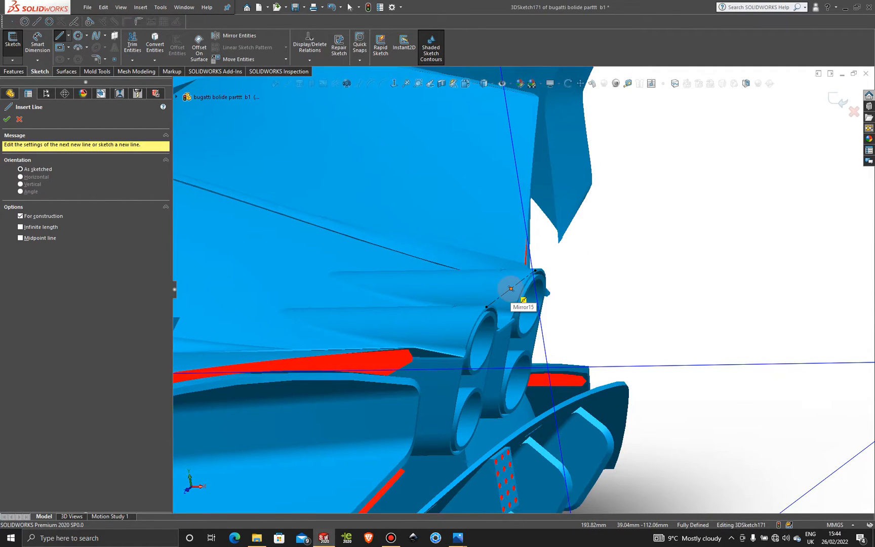
pyautogui.moveTo(510, 288); pyautogui.dragTo(709, 207)
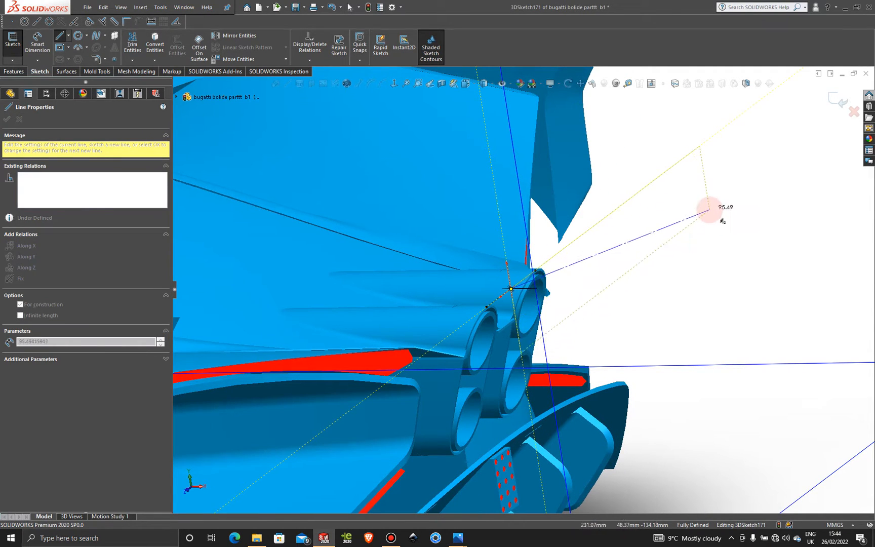
pyautogui.press('Tab')
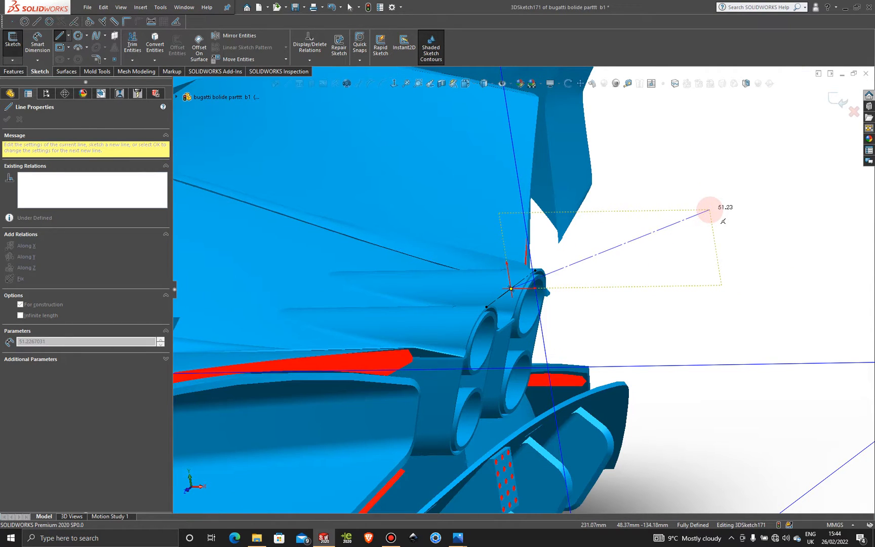
pyautogui.moveTo(709, 208); pyautogui.dragTo(715, 182)
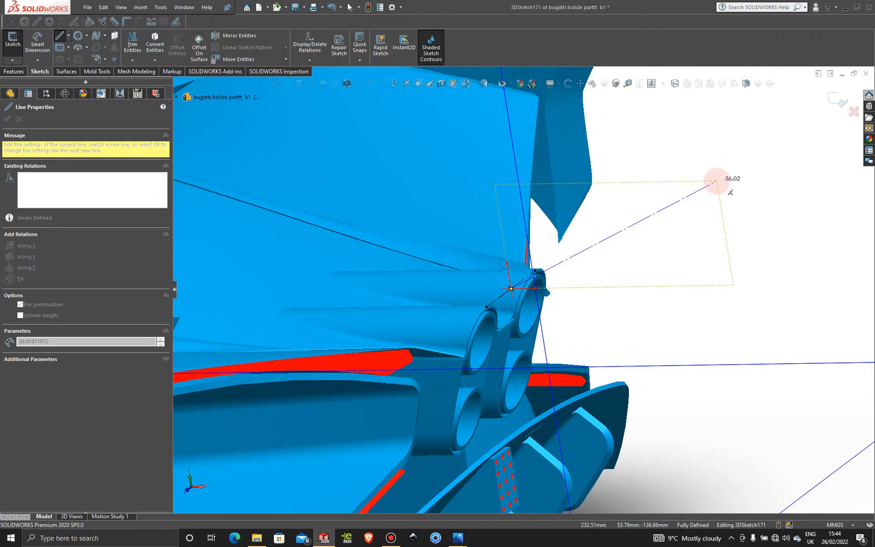
pyautogui.moveTo(715, 180); pyautogui.dragTo(798, 270)
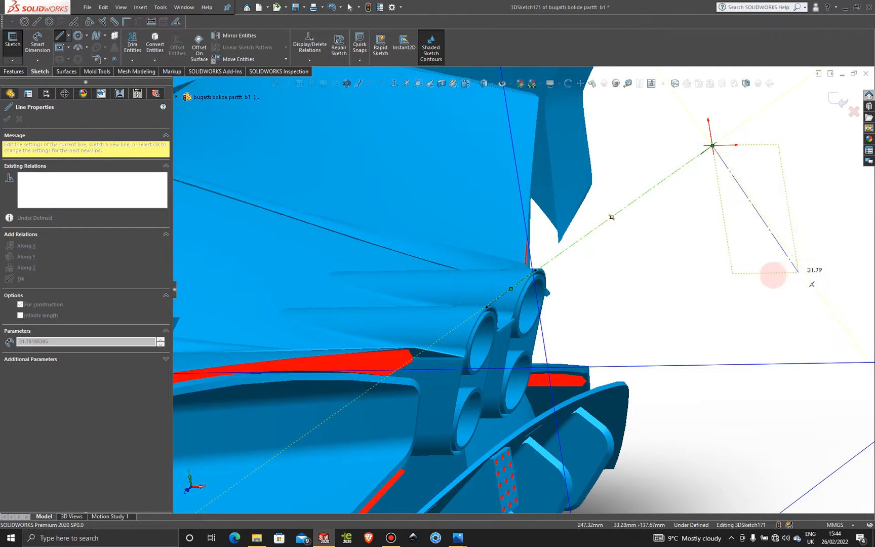
pyautogui.press('Escape')
# - Switch to the Front view and activate <Default>_Display State 1 to compare the rear construction line with the side reference image
pyautogui.scroll(6, 592, 267)
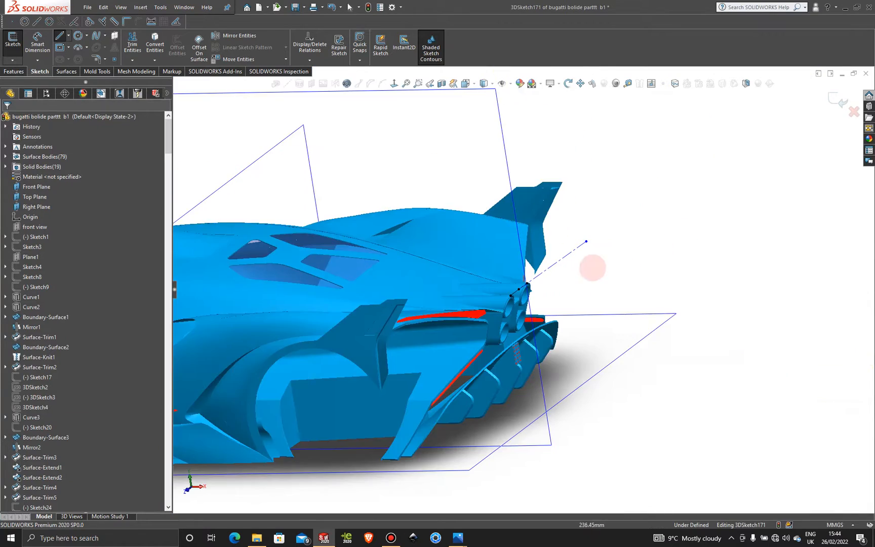
pyautogui.scroll(3, 592, 267)
pyautogui.moveTo(512, 211); pyautogui.dragTo(371, 256, button='middle')
pyautogui.press('space')
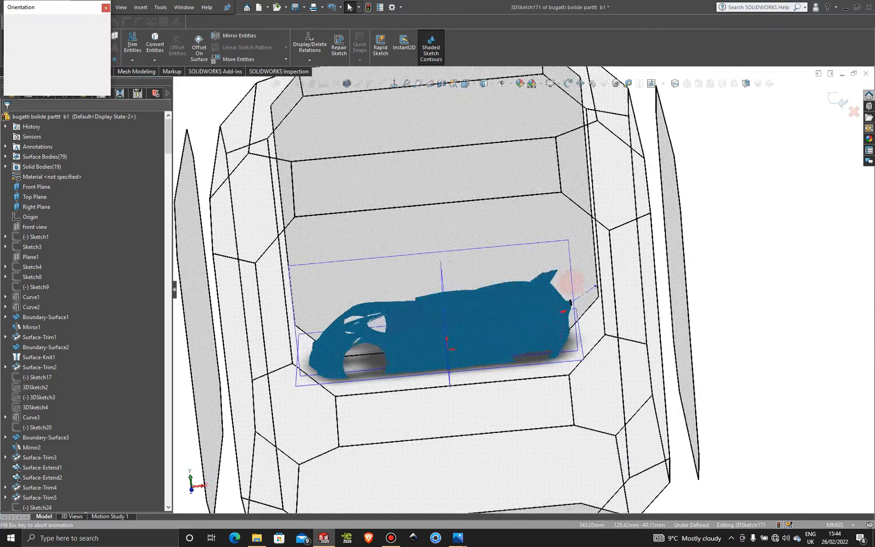
pyautogui.click(404, 369)
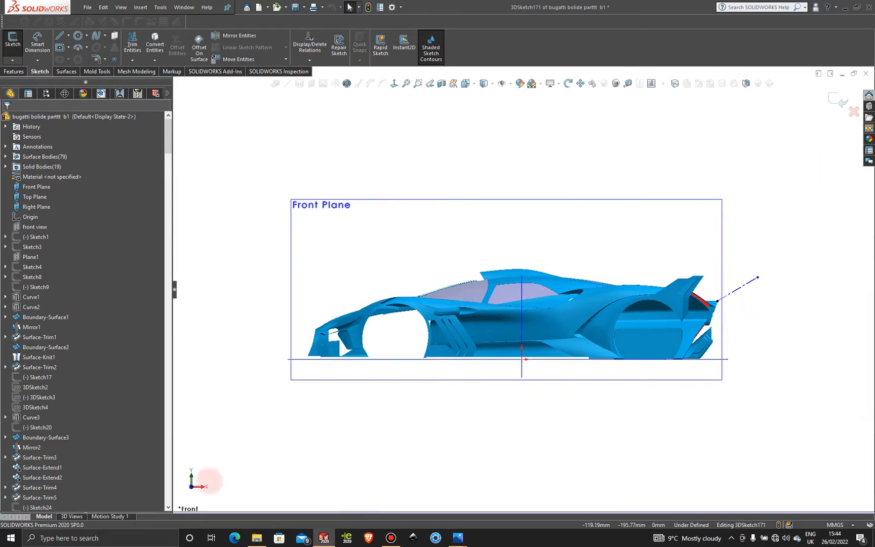
pyautogui.click(46, 93)
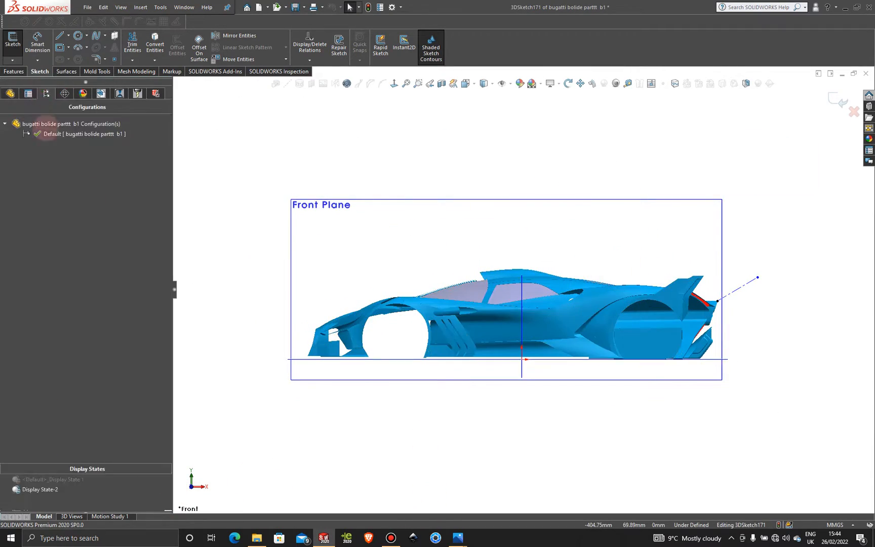
pyautogui.click(74, 479)
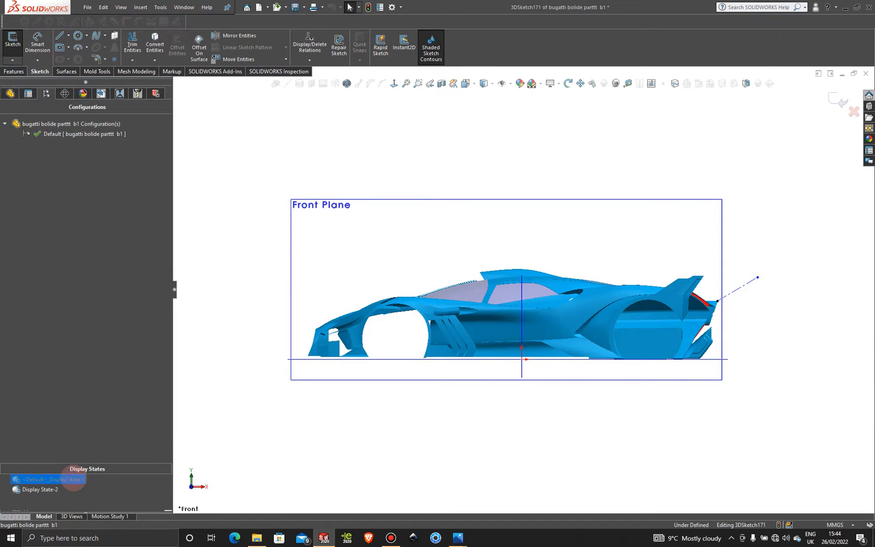
pyautogui.scroll(-5, 748, 308)
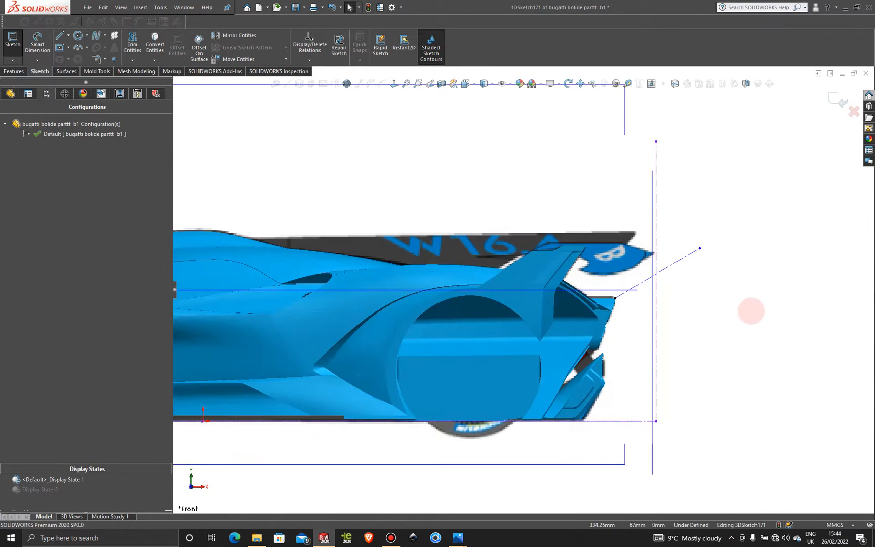
pyautogui.scroll(-2, 586, 281)
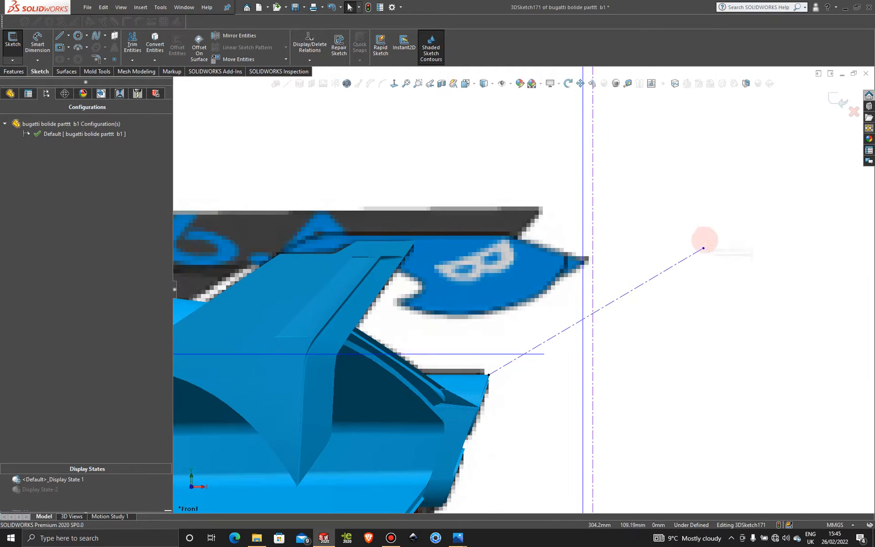
# - Move the rear construction line's free endpoint to the fin's rear tip in the side reference, at about X 276.7, Y 103.4 mm
pyautogui.moveTo(704, 247)
pyautogui.mouseDown()
pyautogui.moveTo(615, 247)
pyautogui.moveTo(583, 260)
pyautogui.mouseUp()
pyautogui.scroll(-5, 586, 259)
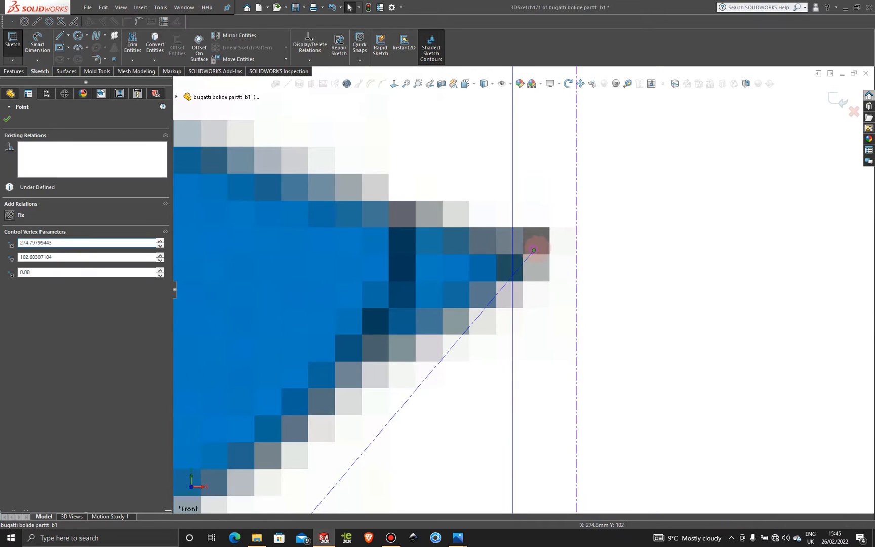
pyautogui.moveTo(533, 249); pyautogui.dragTo(585, 229)
pyautogui.scroll(3, 611, 287)
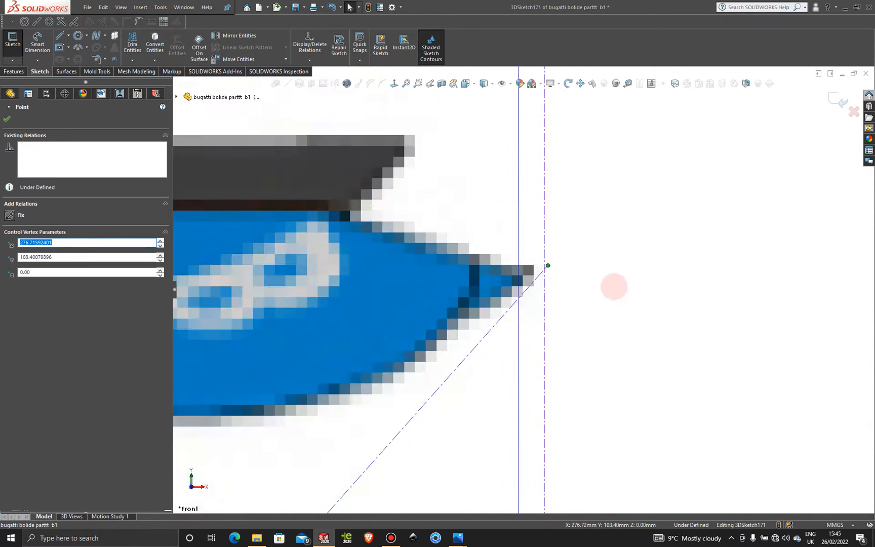
pyautogui.scroll(6, 617, 312)
pyautogui.scroll(-3, 457, 294)
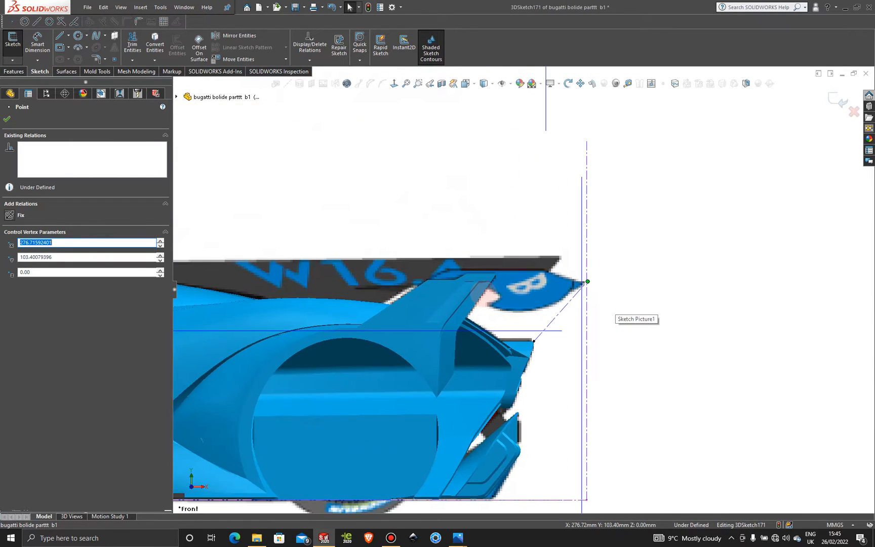
# - Examine the rear wing's outline in the top-view reference image bxx-00-main.png in Photos, and return to the SOLIDWORKS model
pyautogui.scroll(2, 463, 281)
pyautogui.moveTo(463, 281)
pyautogui.mouseDown(button='middle')
pyautogui.moveTo(440, 302)
pyautogui.moveTo(443, 315)
pyautogui.moveTo(426, 313)
pyautogui.mouseUp(button='middle')
pyautogui.click(451, 537)
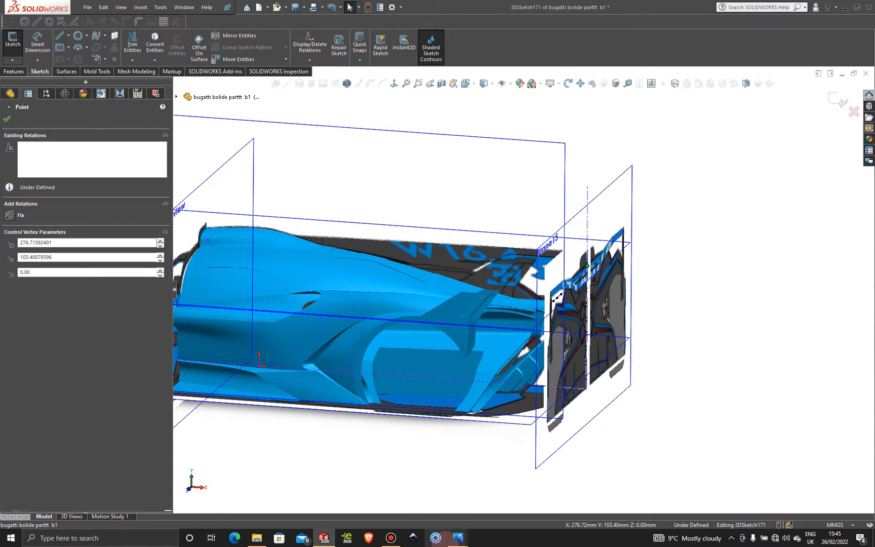
pyautogui.moveTo(451, 534)
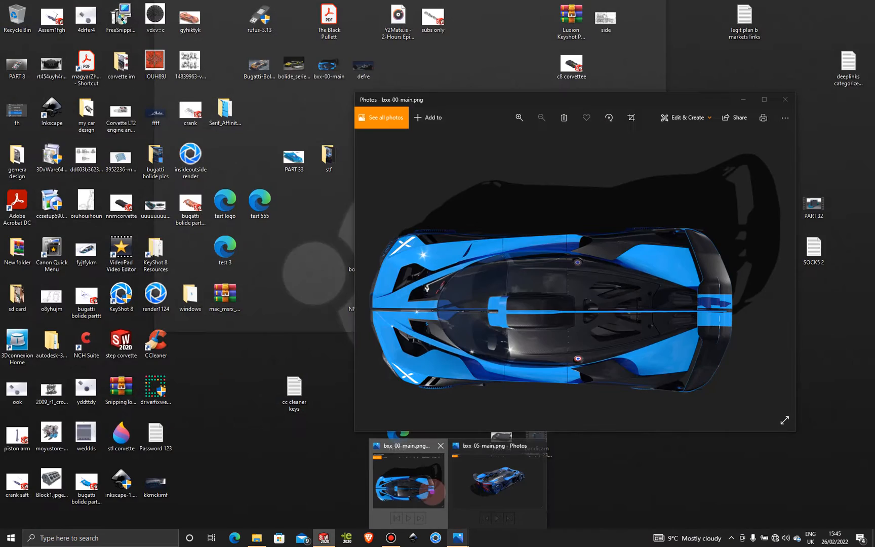
pyautogui.click(433, 491)
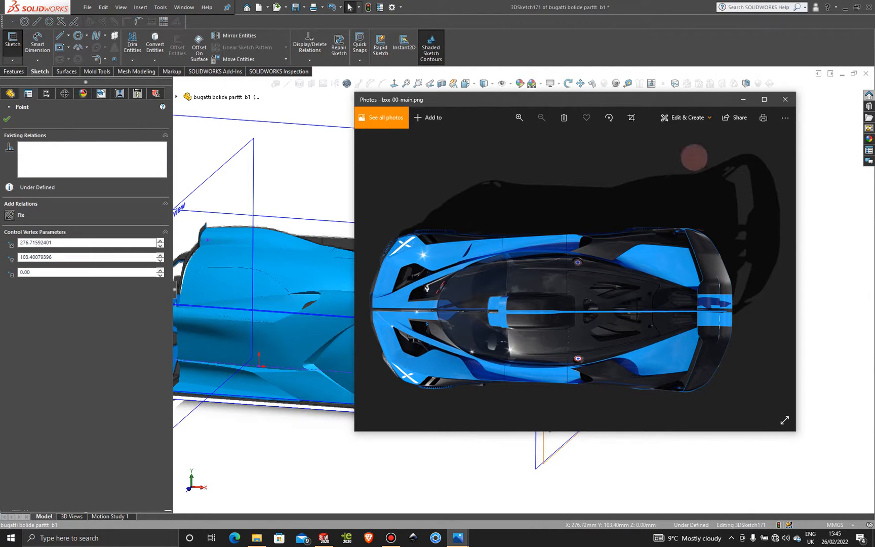
pyautogui.click(742, 99)
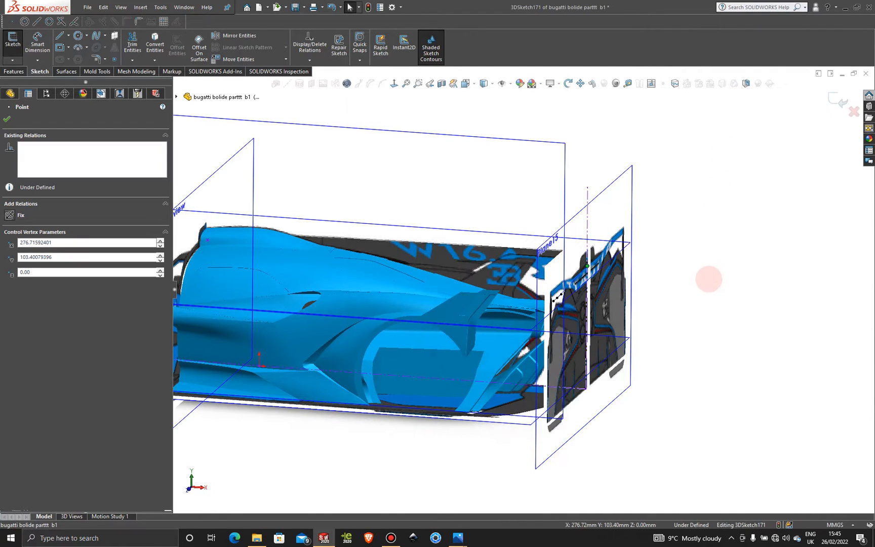
# - Activate Display State-2 to show the body's rear without the reference images
pyautogui.scroll(3, 679, 312)
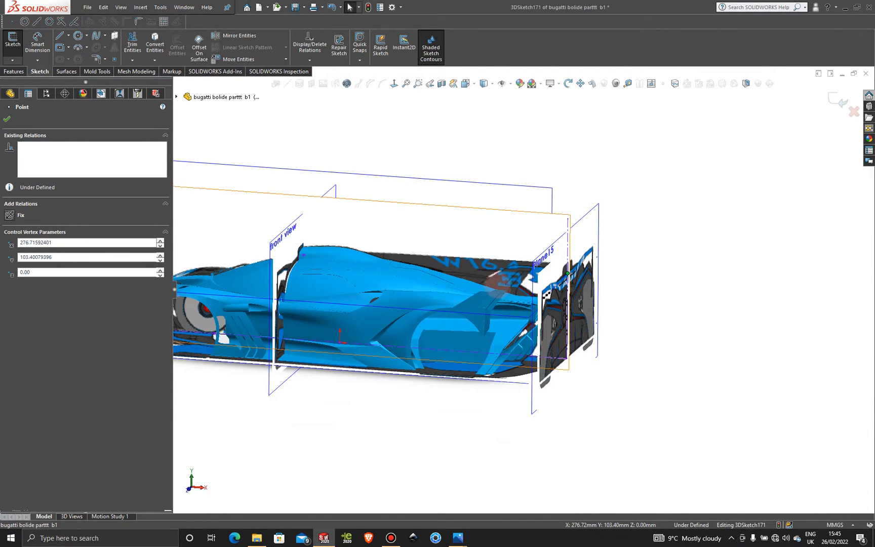
pyautogui.scroll(-6, 681, 303)
pyautogui.moveTo(693, 263)
pyautogui.mouseDown(button='middle')
pyautogui.moveTo(714, 275)
pyautogui.moveTo(725, 318)
pyautogui.moveTo(704, 277)
pyautogui.mouseUp(button='middle')
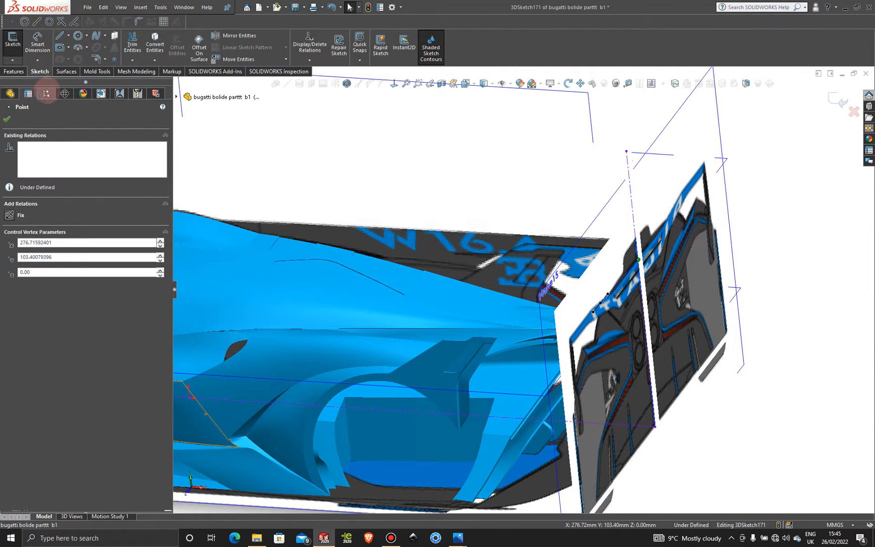
pyautogui.click(46, 93)
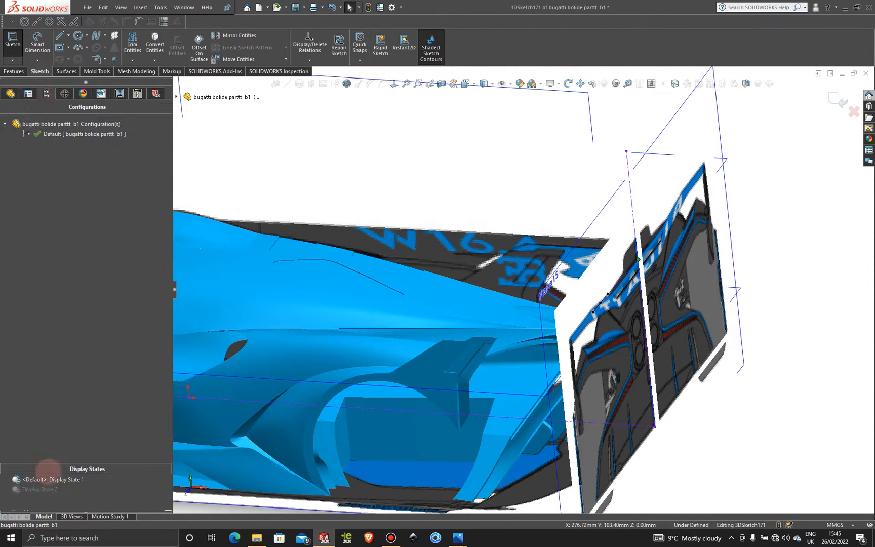
pyautogui.moveTo(48, 479); pyautogui.dragTo(49, 489)
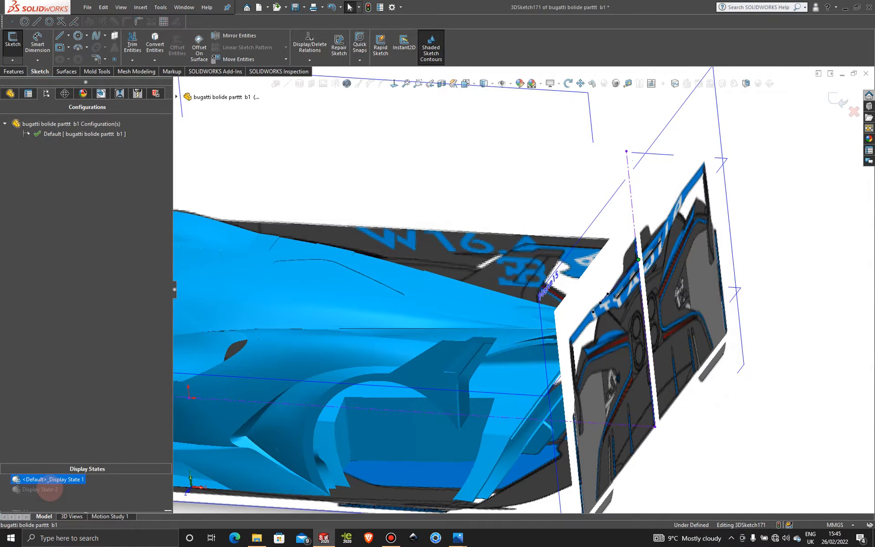
pyautogui.doubleClick(50, 489)
pyautogui.moveTo(603, 377); pyautogui.dragTo(535, 267, button='middle')
pyautogui.scroll(-3, 536, 267)
pyautogui.scroll(2, 578, 328)
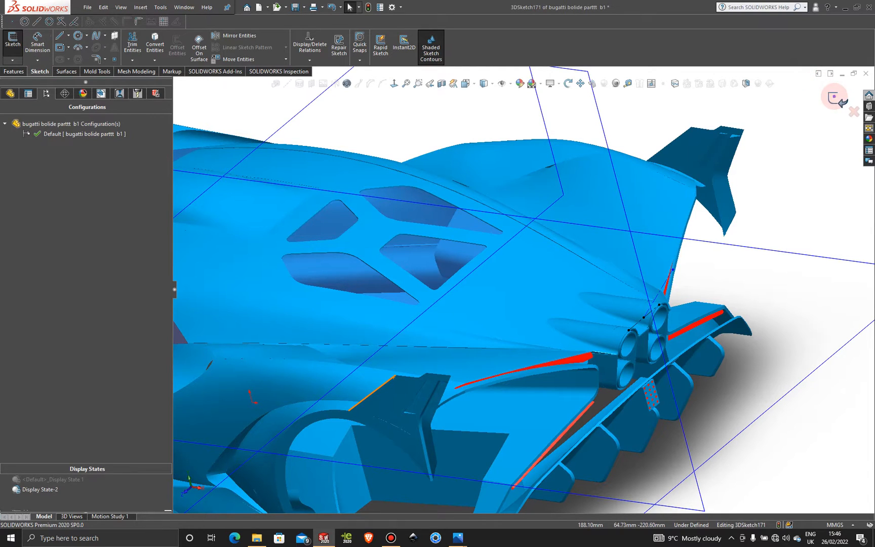
# - Exit the construction sketch and start a new 3D sketch for the rear wing
pyautogui.click(835, 98)
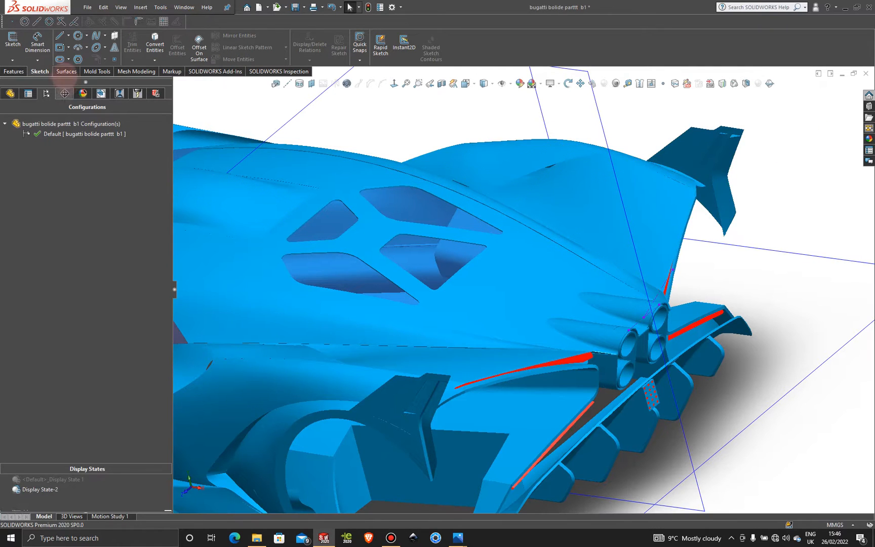
pyautogui.click(13, 60)
pyautogui.click(24, 82)
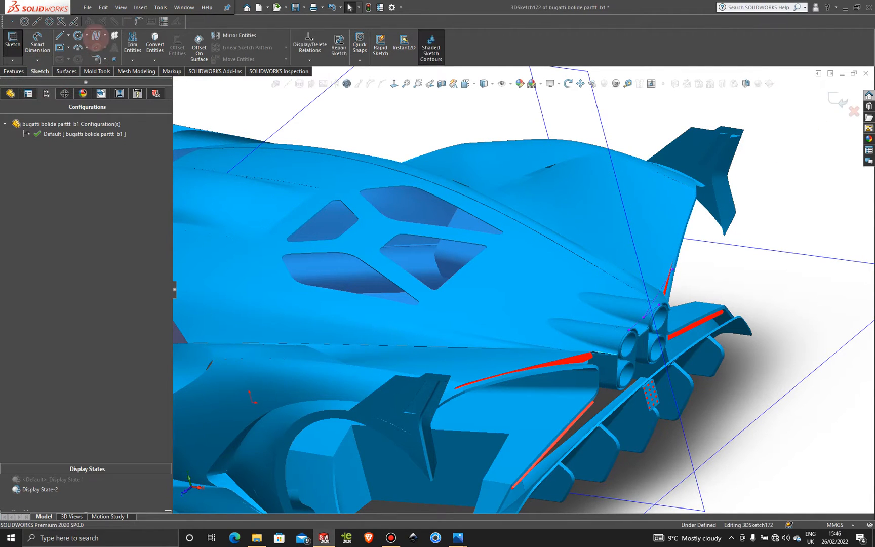
# - Draw a two-point spline from the midpoint of the side fin's top edge to the rear end of the construction line
pyautogui.scroll(-3, 390, 354)
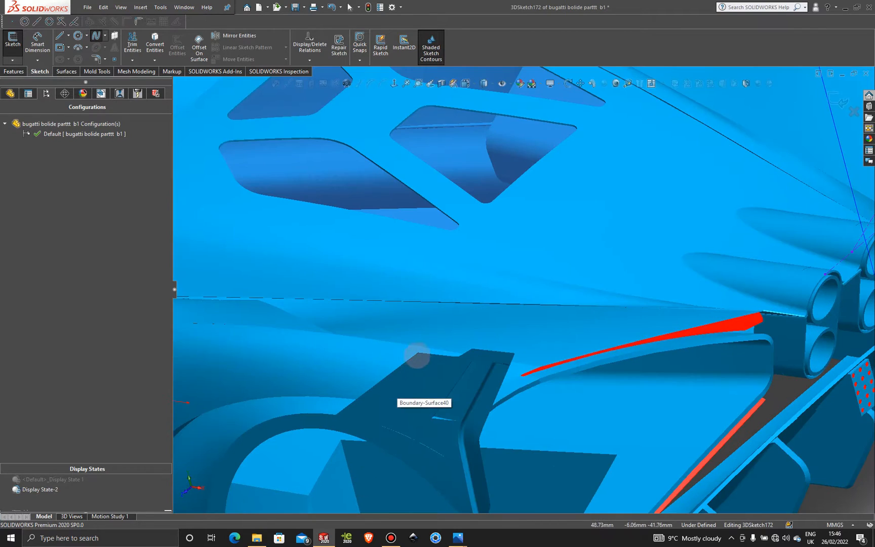
pyautogui.click(417, 352)
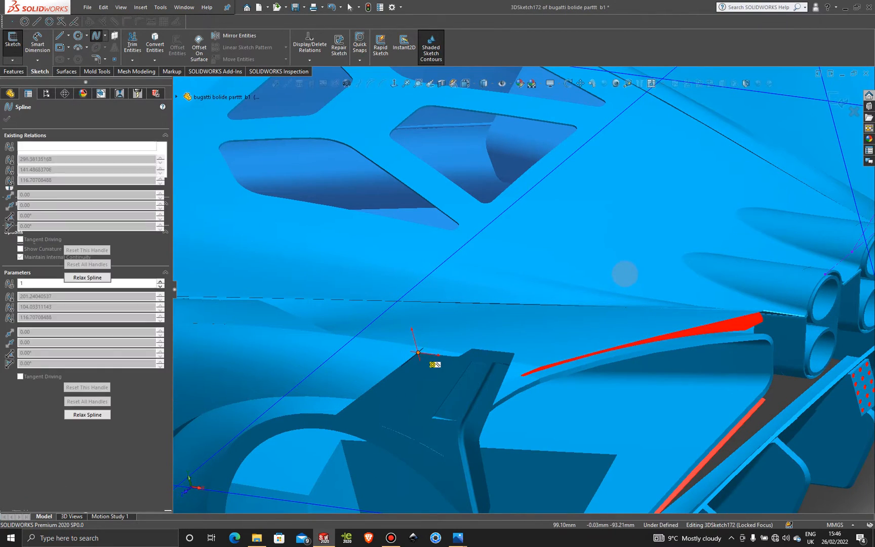
pyautogui.scroll(8, 625, 274)
pyautogui.scroll(-5, 608, 270)
pyautogui.scroll(-5, 608, 274)
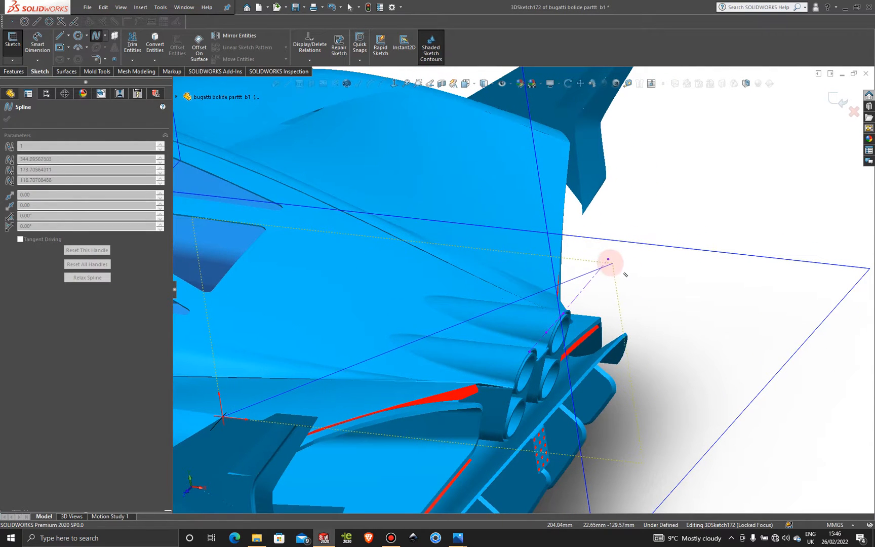
pyautogui.click(610, 260)
pyautogui.click(608, 259)
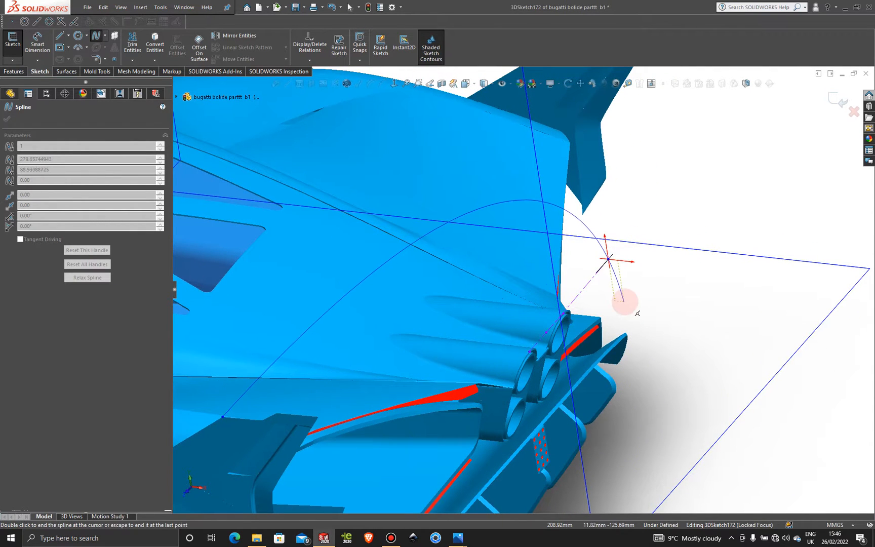
pyautogui.press('Escape')
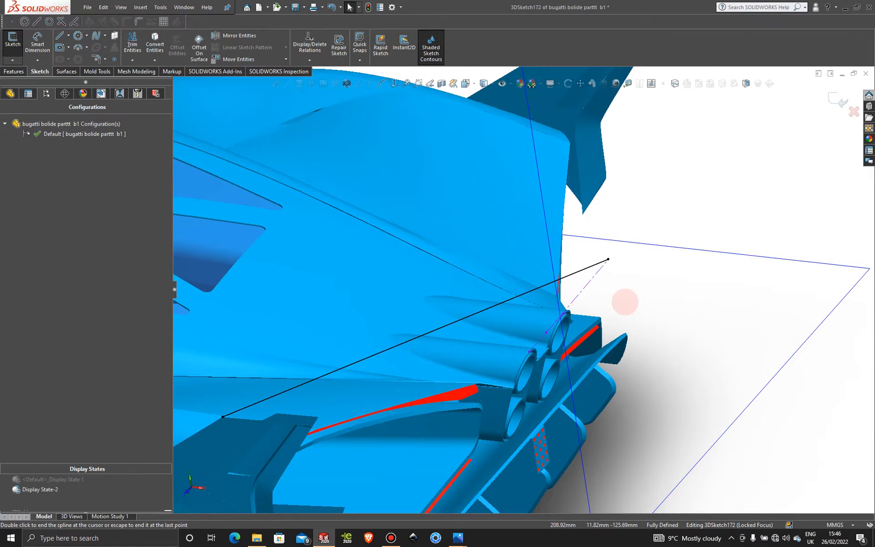
# - Switch to the Right view and activate <Default>_Display State 1 to compare the wing spline with the rear reference image
pyautogui.scroll(8, 622, 283)
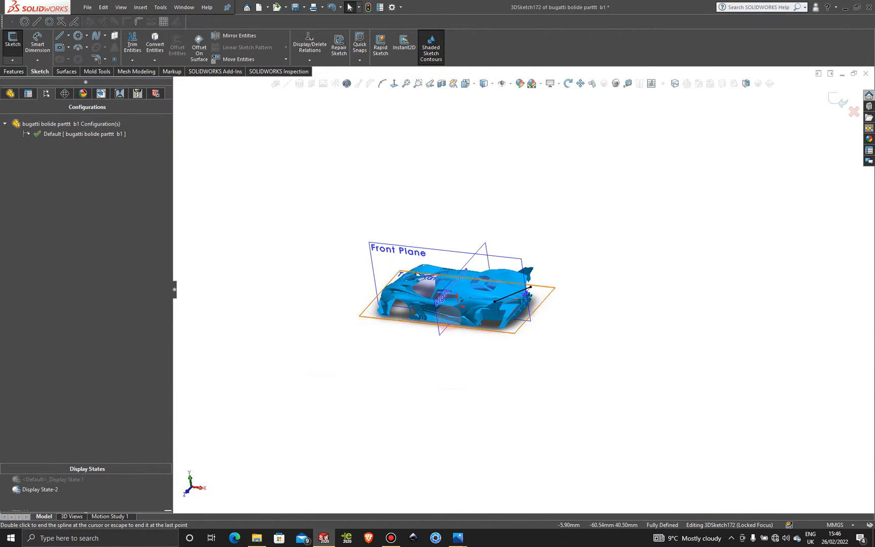
pyautogui.moveTo(405, 287); pyautogui.dragTo(380, 291, button='middle')
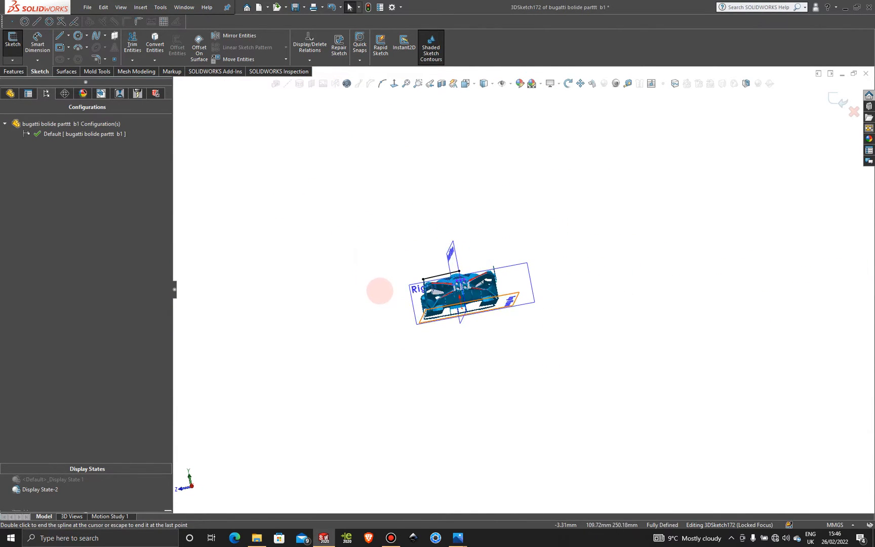
pyautogui.press('space')
pyautogui.click(410, 319)
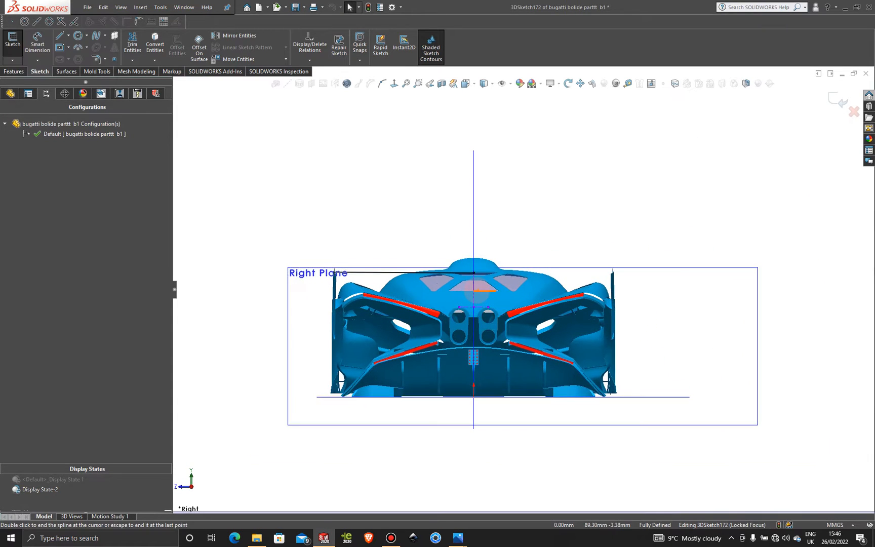
pyautogui.scroll(-2, 473, 293)
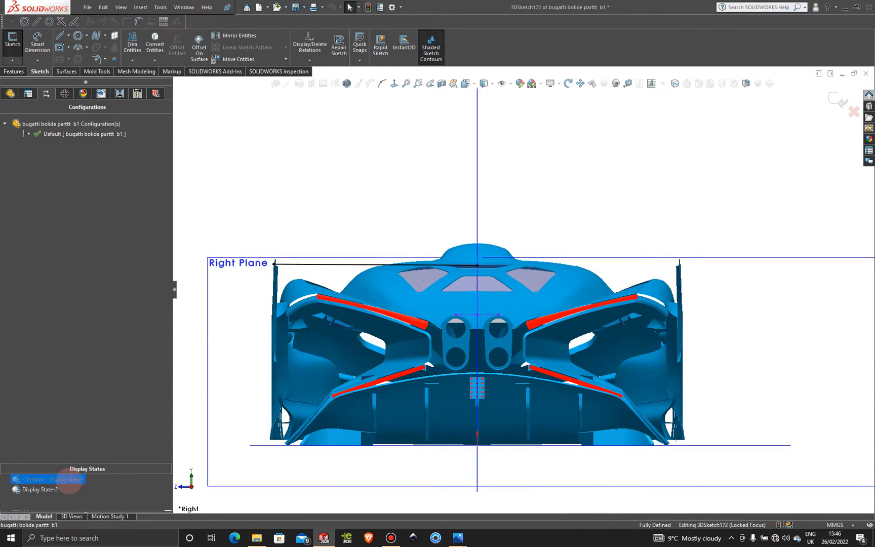
pyautogui.doubleClick(68, 483)
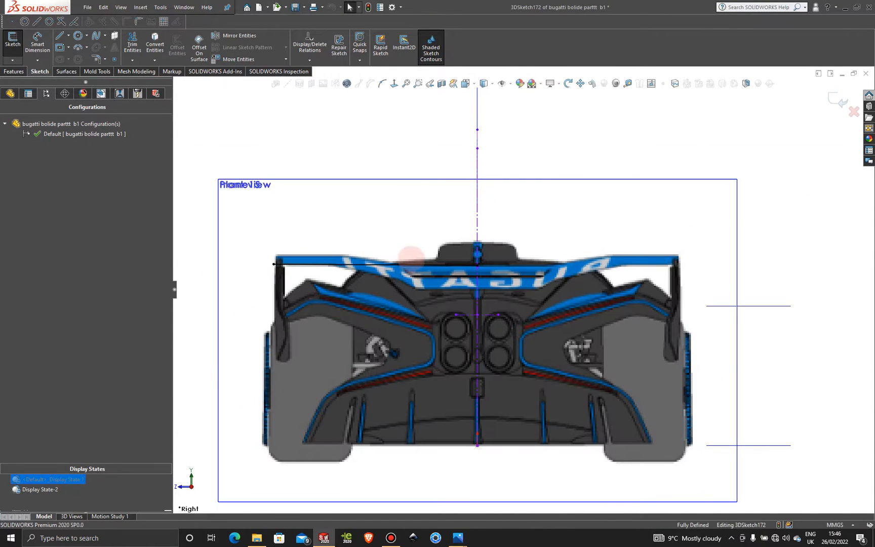
pyautogui.scroll(-5, 407, 258)
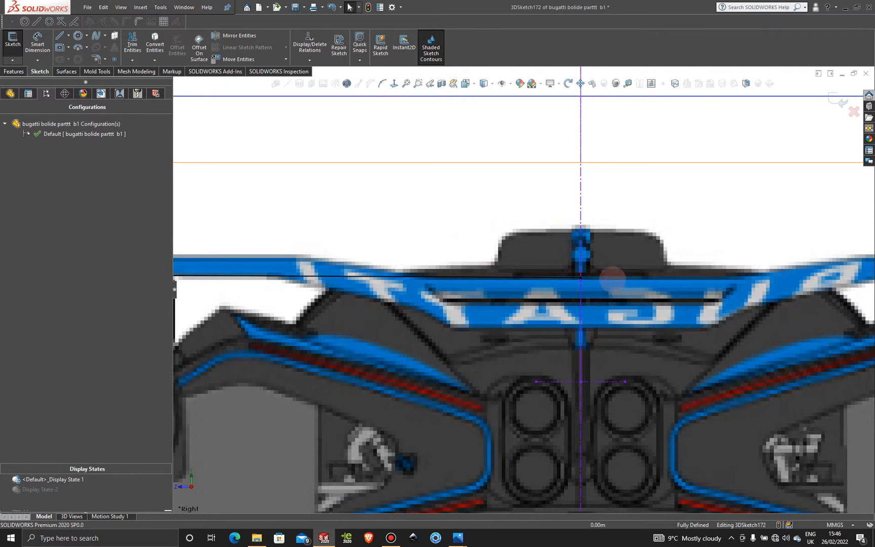
pyautogui.scroll(5, 349, 334)
pyautogui.scroll(-6, 332, 322)
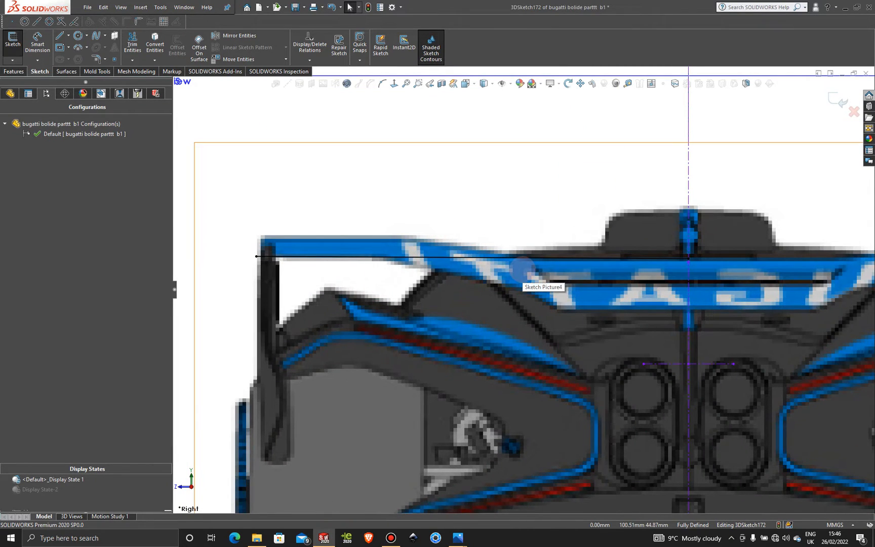
pyautogui.scroll(6, 522, 269)
# - In the Top view, insert six roughly evenly spaced spline points along the wing spline between its two ends
pyautogui.moveTo(445, 248); pyautogui.dragTo(511, 488, button='middle')
pyautogui.press('space')
pyautogui.click(406, 410)
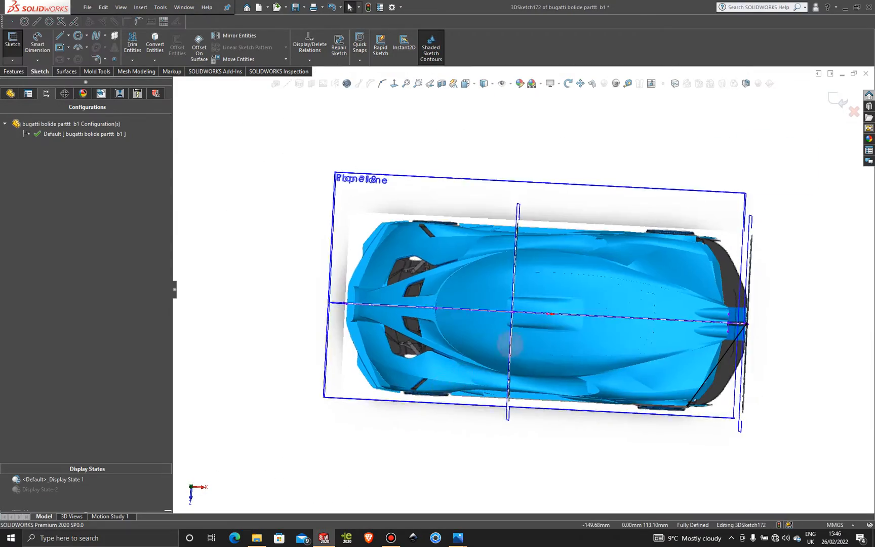
pyautogui.scroll(-5, 693, 400)
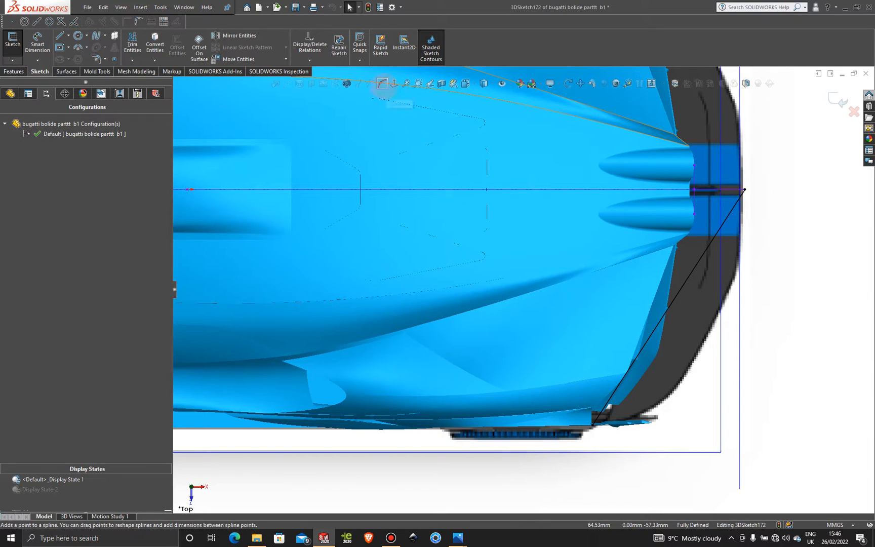
pyautogui.click(382, 83)
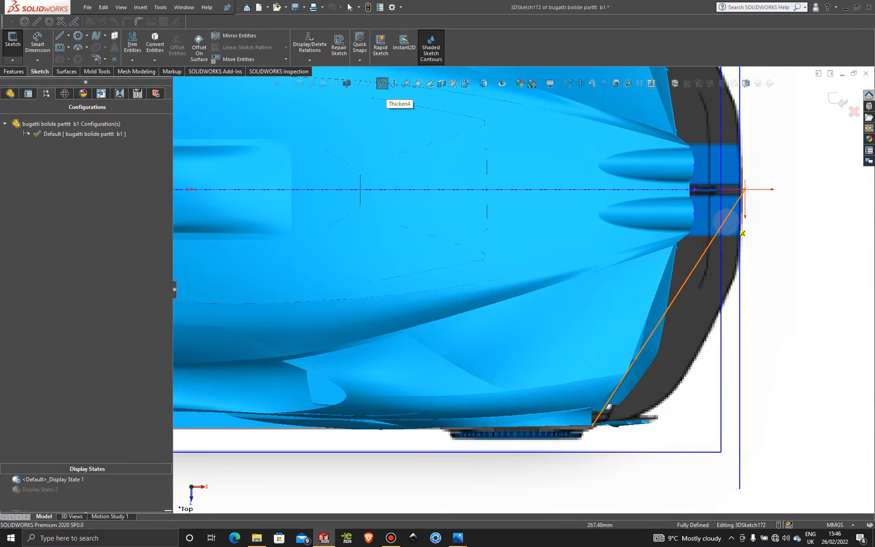
pyautogui.click(697, 261)
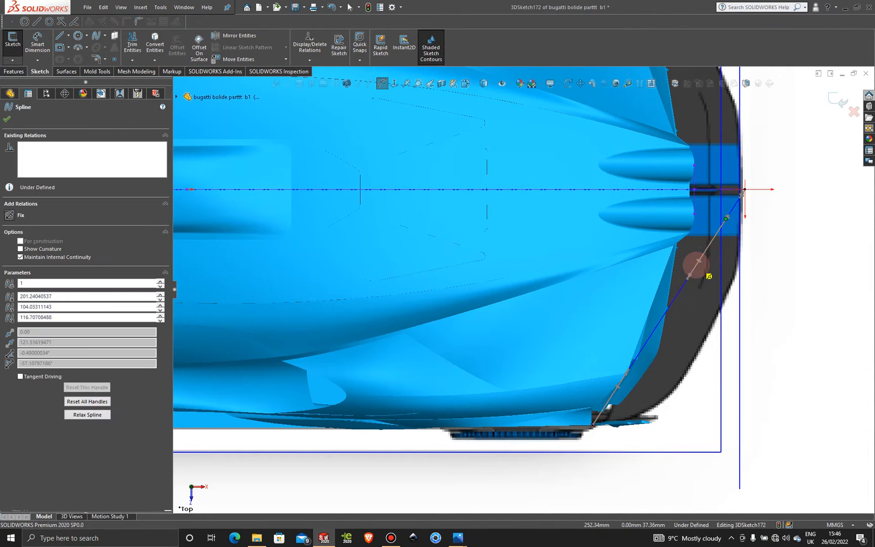
pyautogui.click(701, 257)
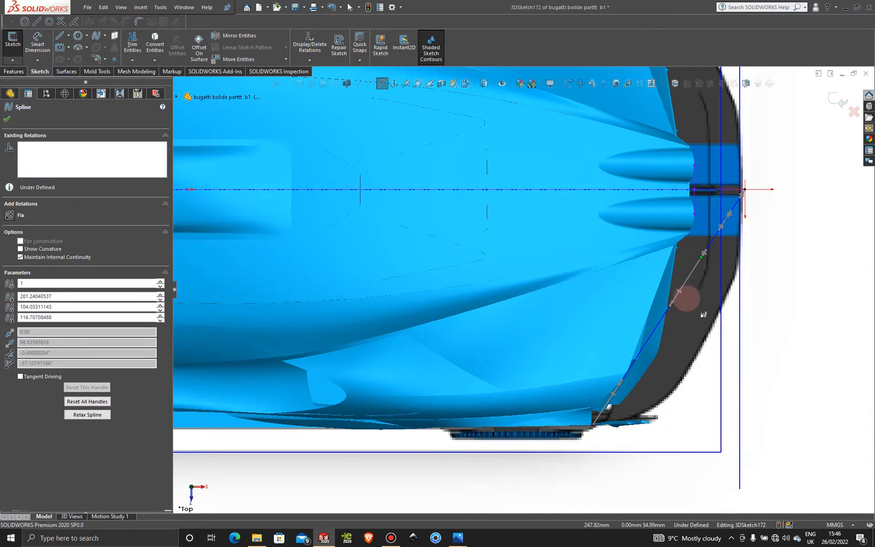
pyautogui.click(678, 291)
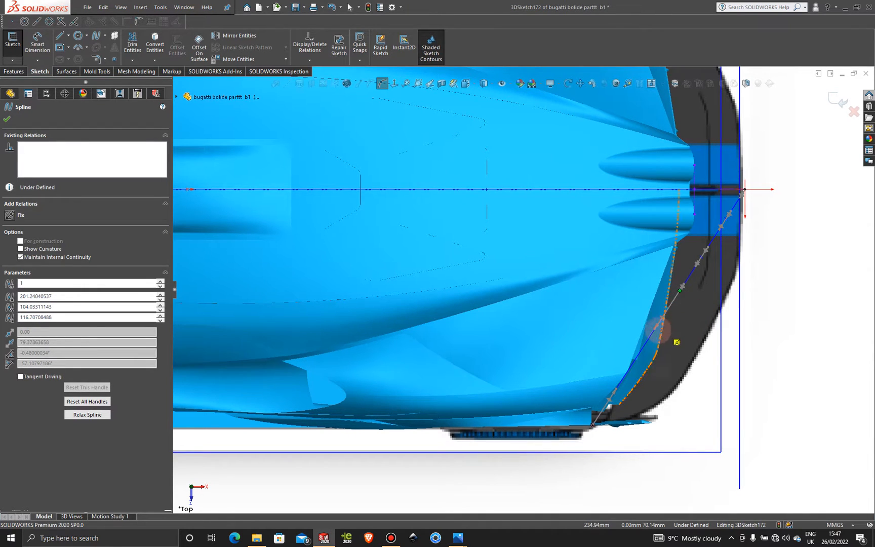
pyautogui.click(655, 329)
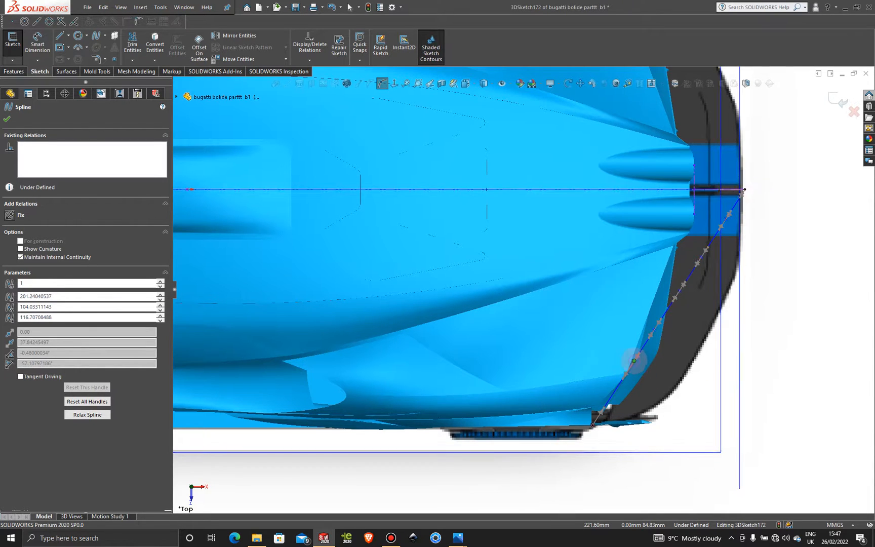
pyautogui.click(635, 360)
pyautogui.click(613, 393)
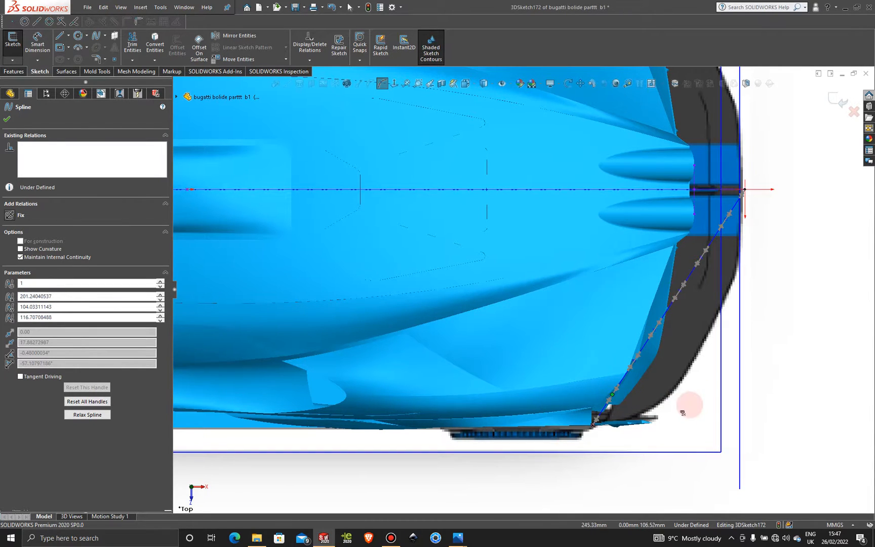
pyautogui.click(693, 403)
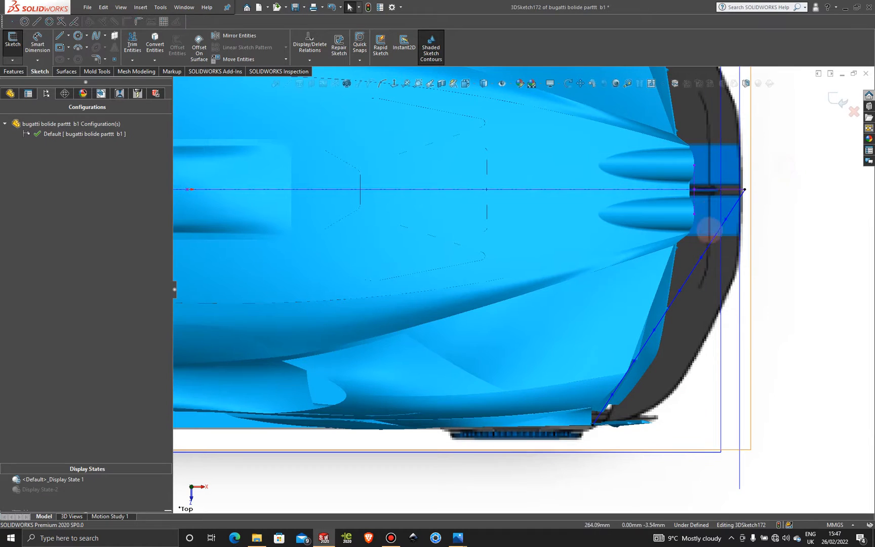
# - Display the wing spline's control polygon and move the three control points nearest the centreline onto the wing's rear edge in the Top view
pyautogui.click(698, 263)
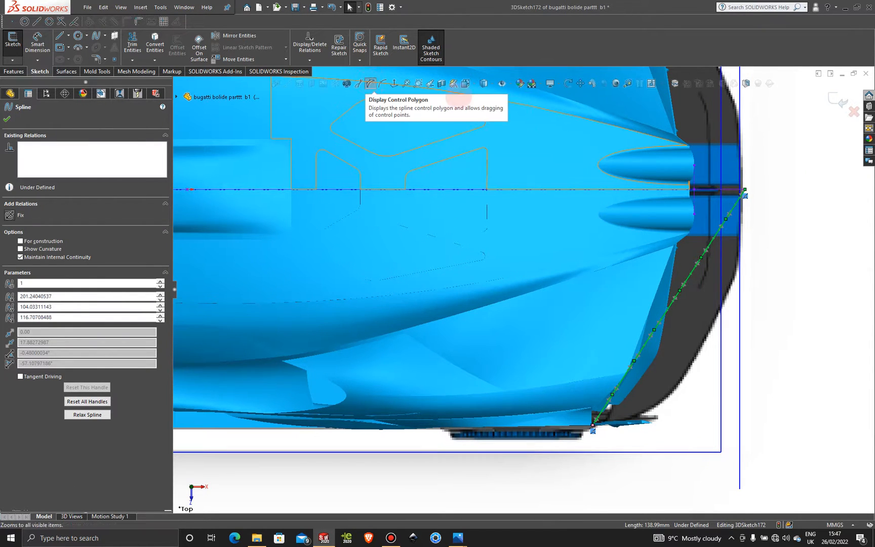
pyautogui.scroll(-5, 709, 283)
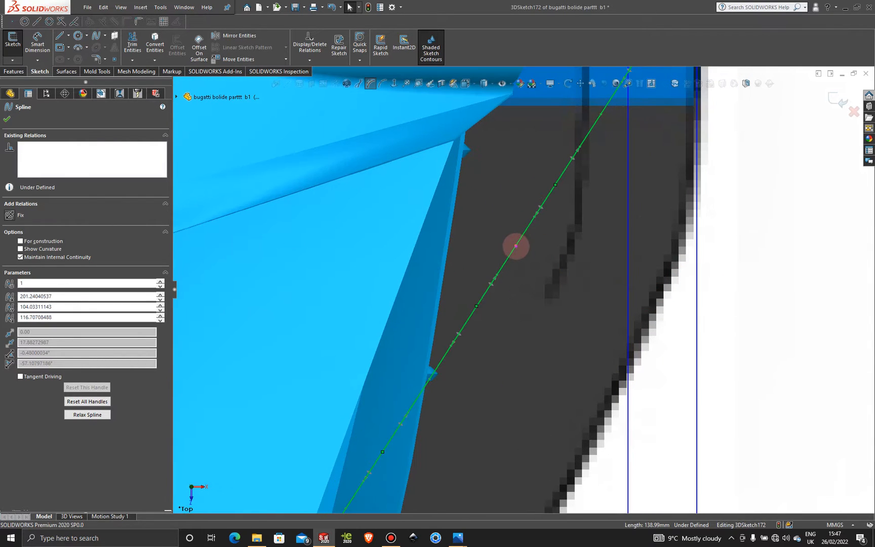
pyautogui.click(515, 246)
pyautogui.scroll(5, 621, 274)
pyautogui.scroll(-5, 517, 287)
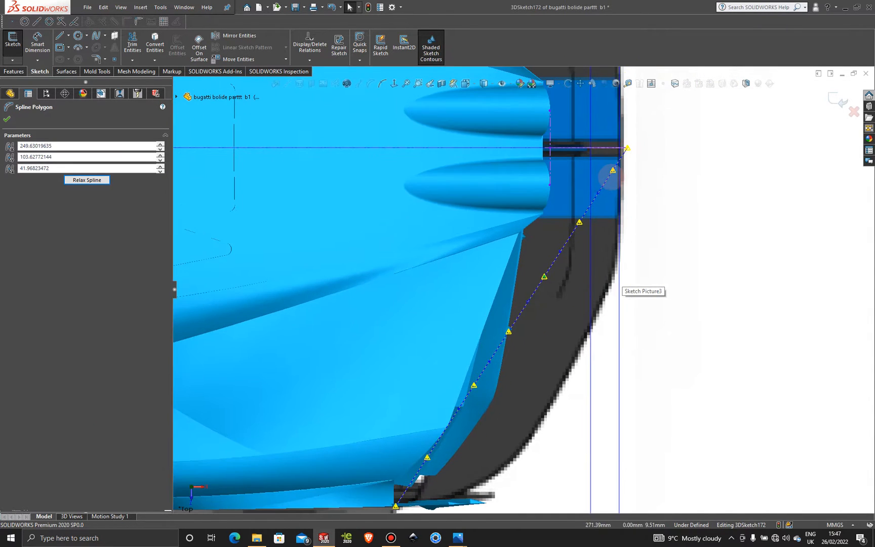
pyautogui.moveTo(613, 172); pyautogui.dragTo(615, 172)
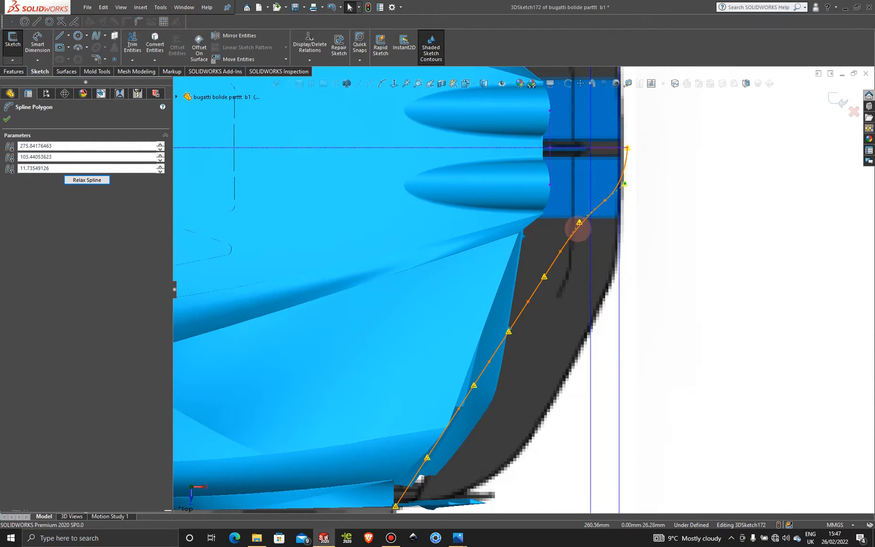
pyautogui.moveTo(579, 222); pyautogui.dragTo(623, 238)
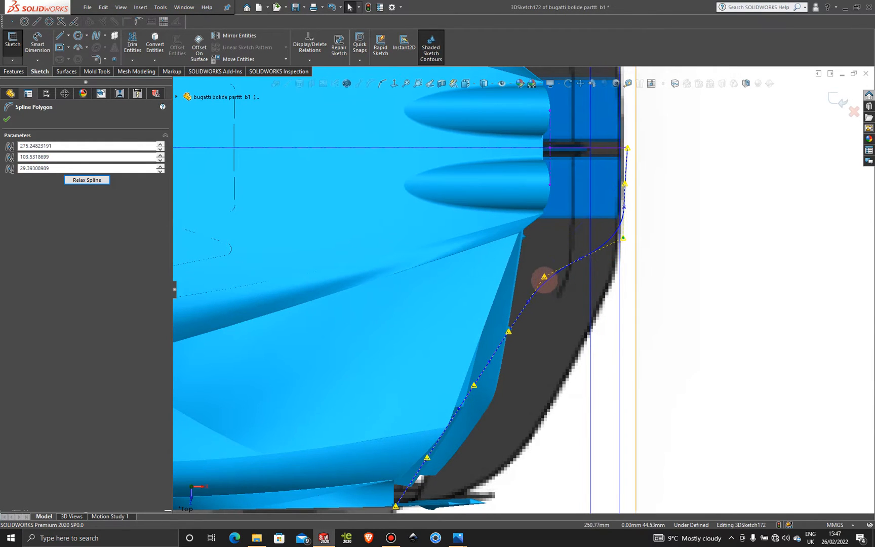
pyautogui.moveTo(544, 276); pyautogui.dragTo(613, 275)
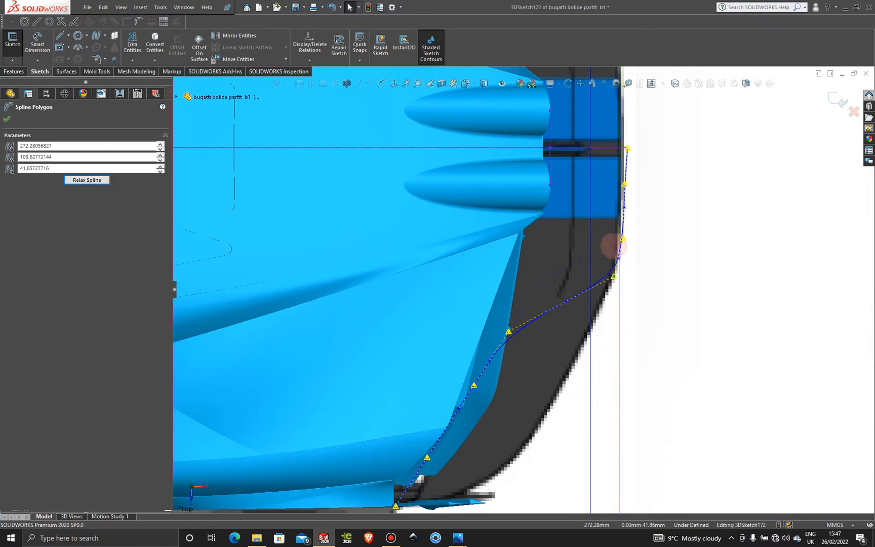
# - Nudge the two control points nearest the centreline slightly rearward to smooth the spline's inner section
pyautogui.moveTo(624, 184); pyautogui.dragTo(628, 183)
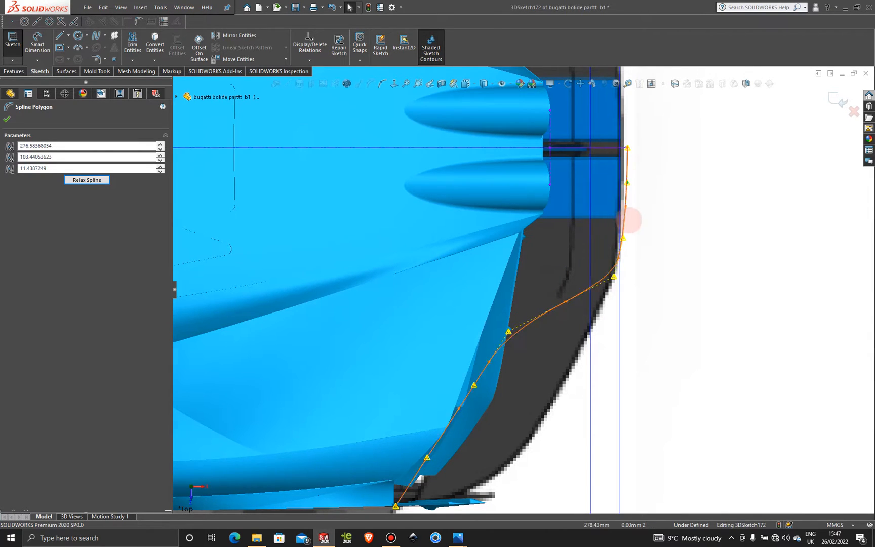
pyautogui.scroll(-3, 627, 223)
pyautogui.moveTo(599, 266); pyautogui.dragTo(605, 263)
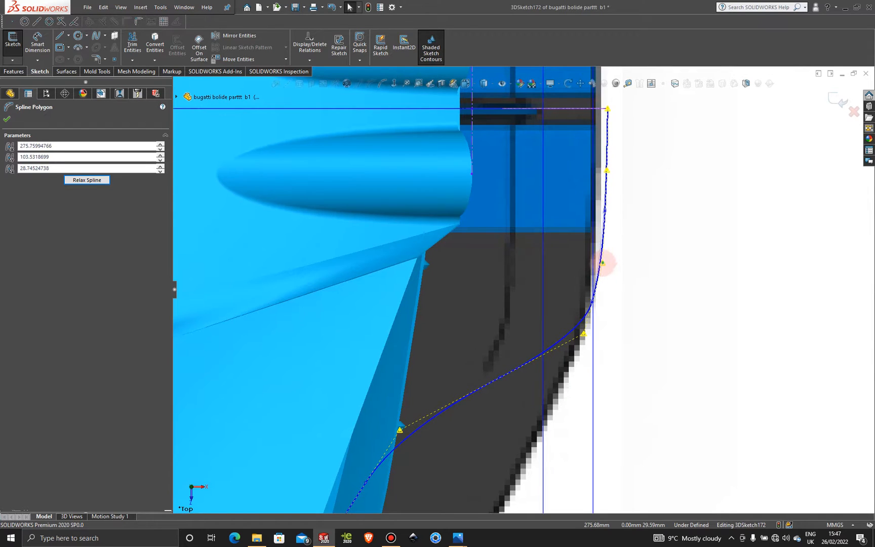
pyautogui.scroll(3, 608, 246)
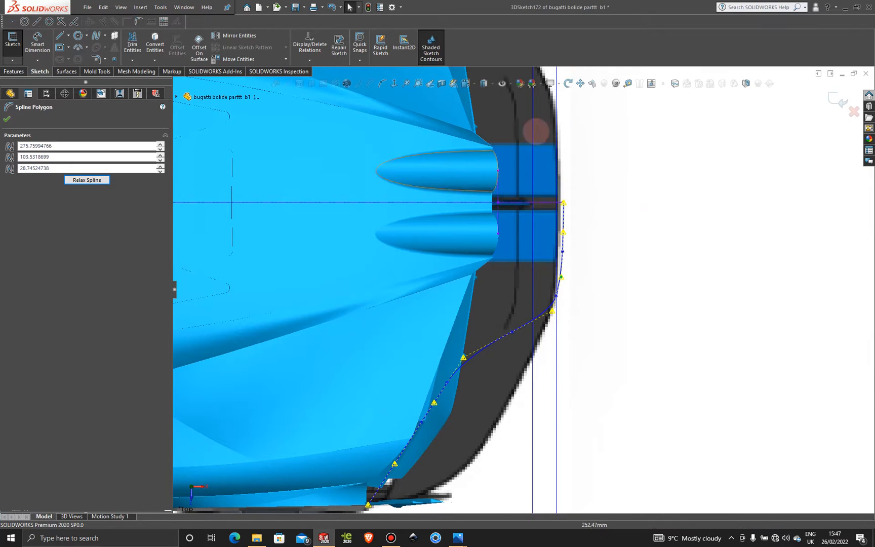
pyautogui.scroll(2, 514, 287)
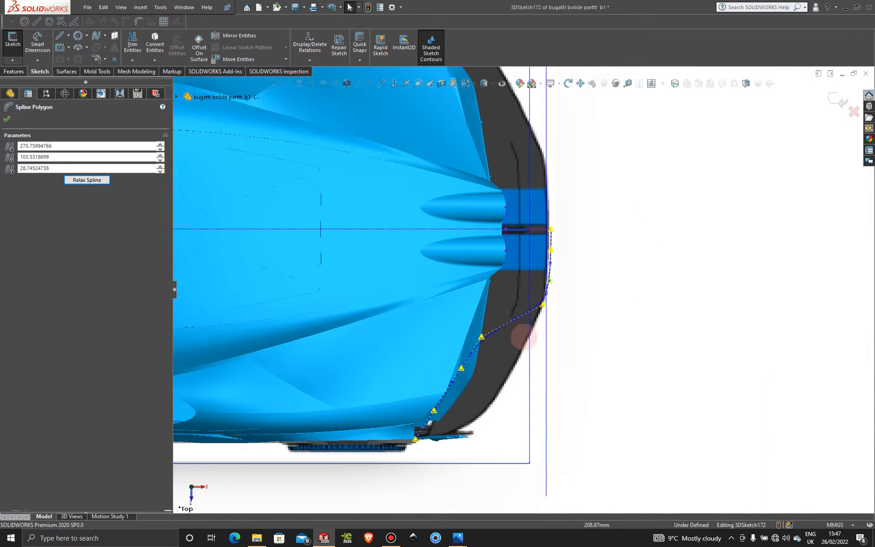
# - Move the three outer control points onto the wing's curved outline, fitting the spline to the top reference image out to the side fin
pyautogui.scroll(-3, 523, 336)
pyautogui.moveTo(631, 301); pyautogui.dragTo(717, 322)
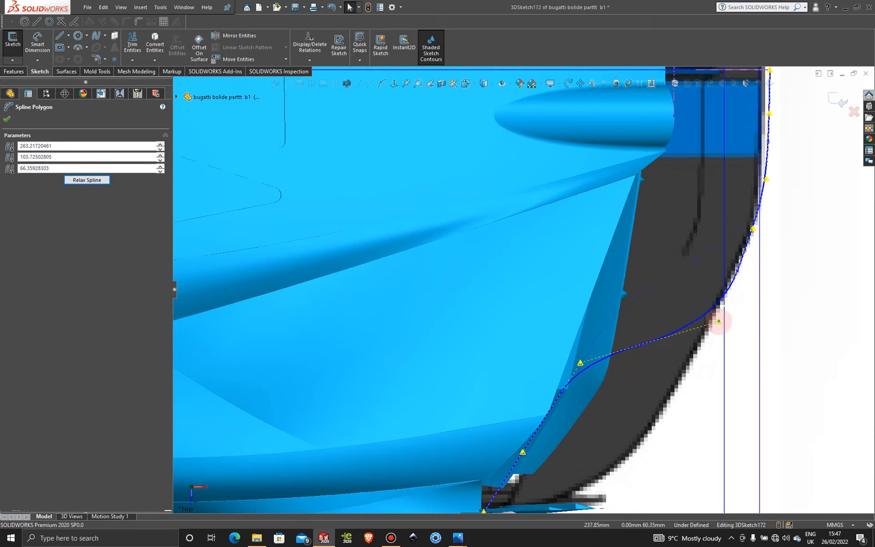
pyautogui.moveTo(580, 362); pyautogui.dragTo(676, 389)
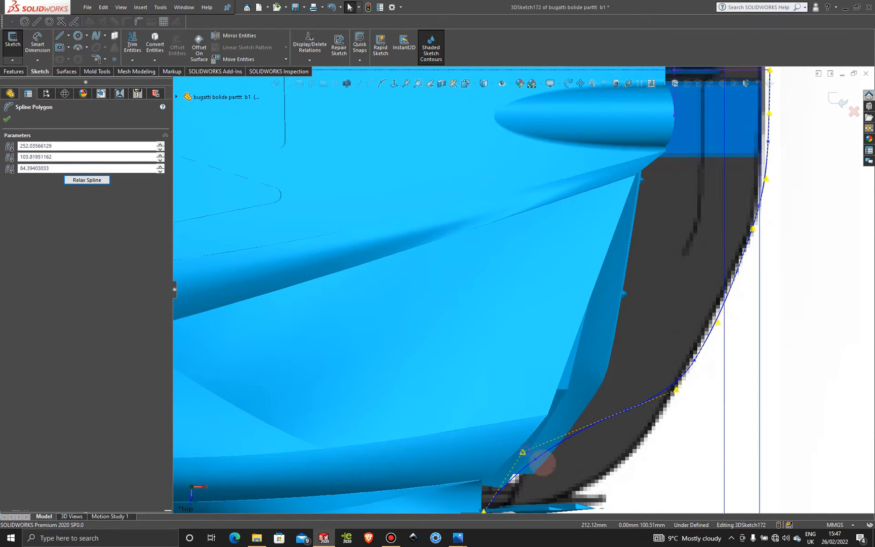
pyautogui.moveTo(523, 452); pyautogui.dragTo(591, 500)
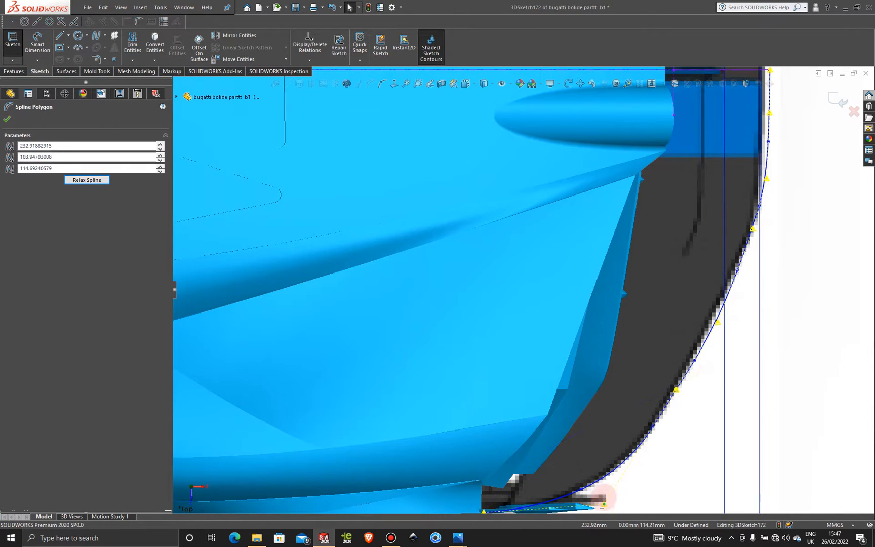
pyautogui.moveTo(717, 323); pyautogui.dragTo(710, 323)
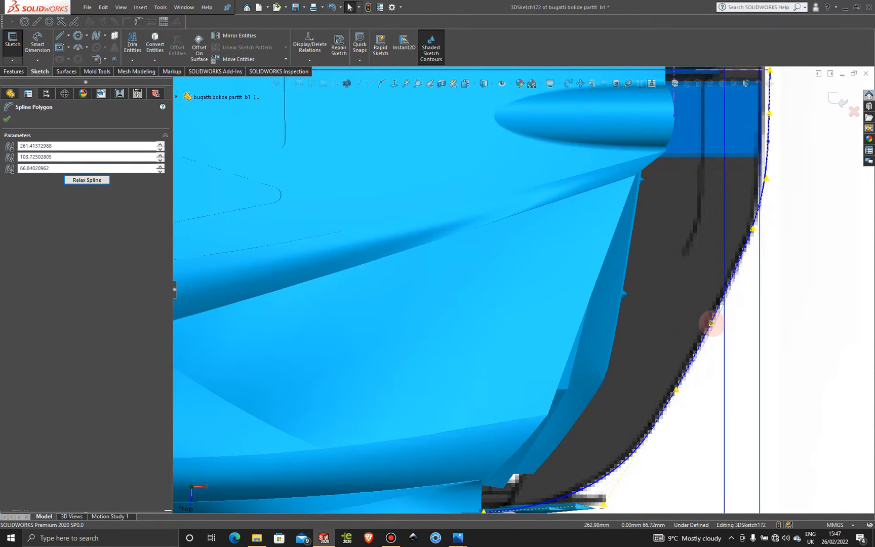
pyautogui.scroll(3, 777, 225)
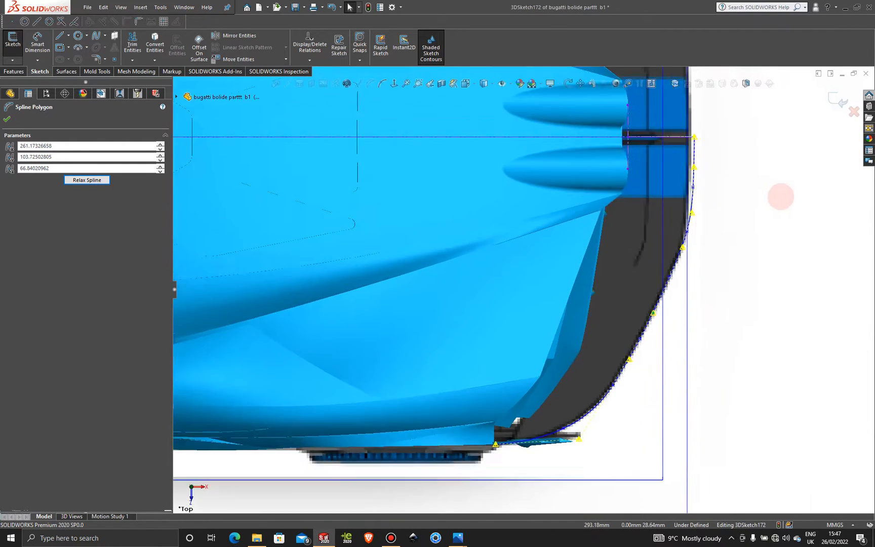
# - Shift the two control points nearest the centreline farther outboard along the wing's rear edge to straighten the spline there
pyautogui.scroll(-3, 668, 178)
pyautogui.moveTo(629, 214); pyautogui.dragTo(618, 316)
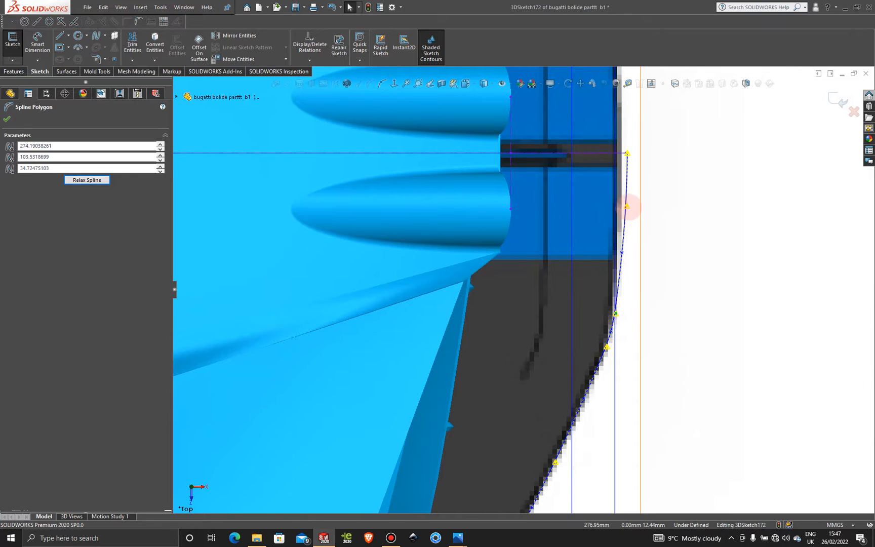
pyautogui.moveTo(625, 207); pyautogui.dragTo(623, 231)
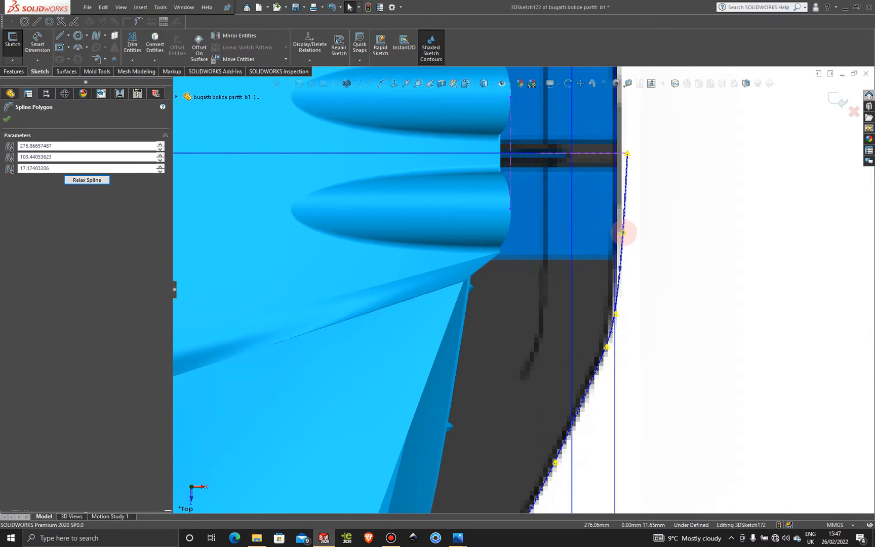
pyautogui.scroll(4, 632, 303)
pyautogui.scroll(-2, 535, 385)
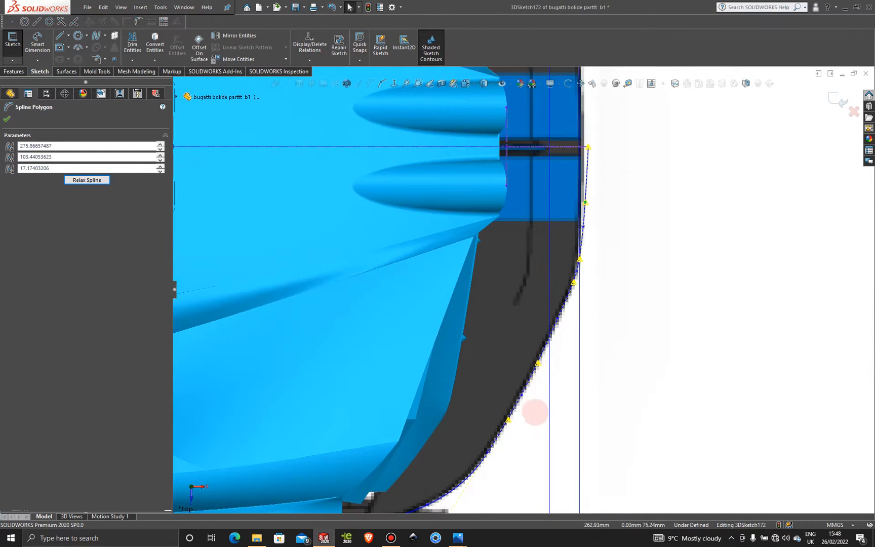
# - Fine-tune the outermost control point and those around the rear corner so the spline hugs the wing outline in the top reference image
pyautogui.scroll(2, 512, 405)
pyautogui.scroll(-3, 482, 395)
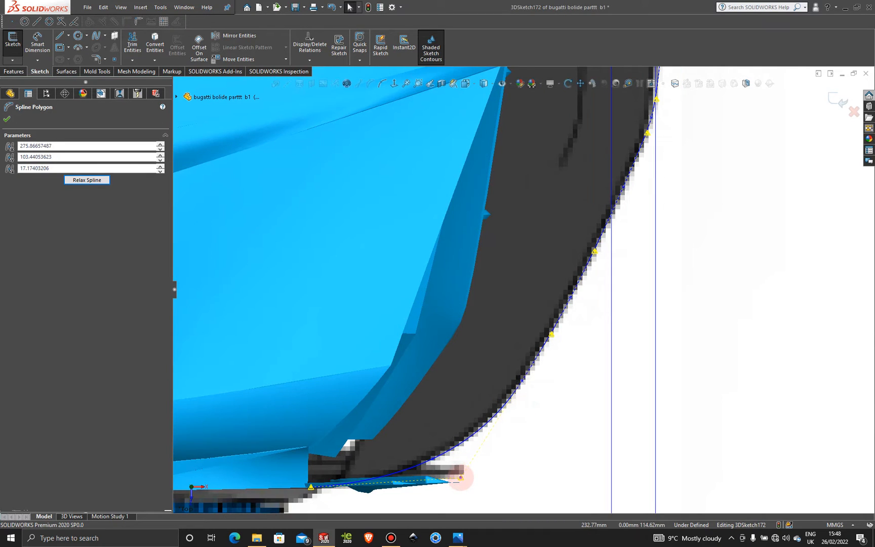
pyautogui.moveTo(460, 477); pyautogui.dragTo(456, 475)
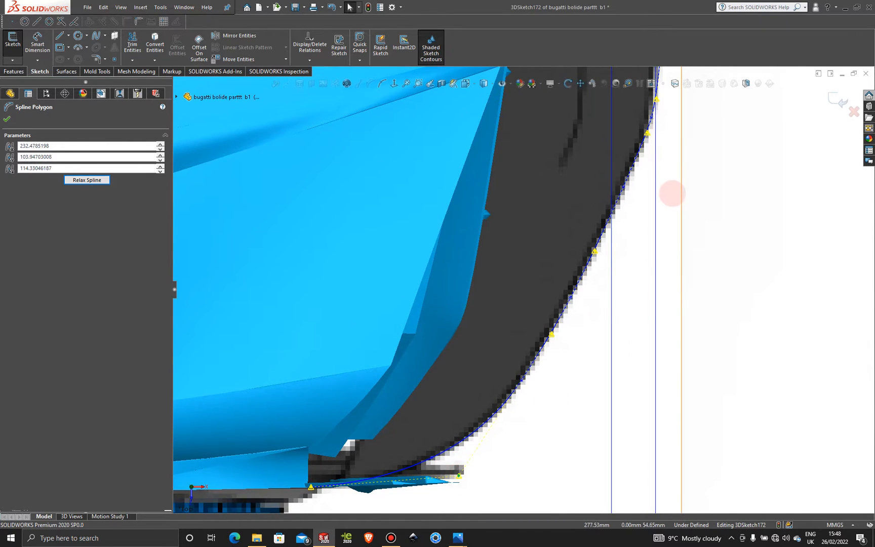
pyautogui.scroll(1, 596, 255)
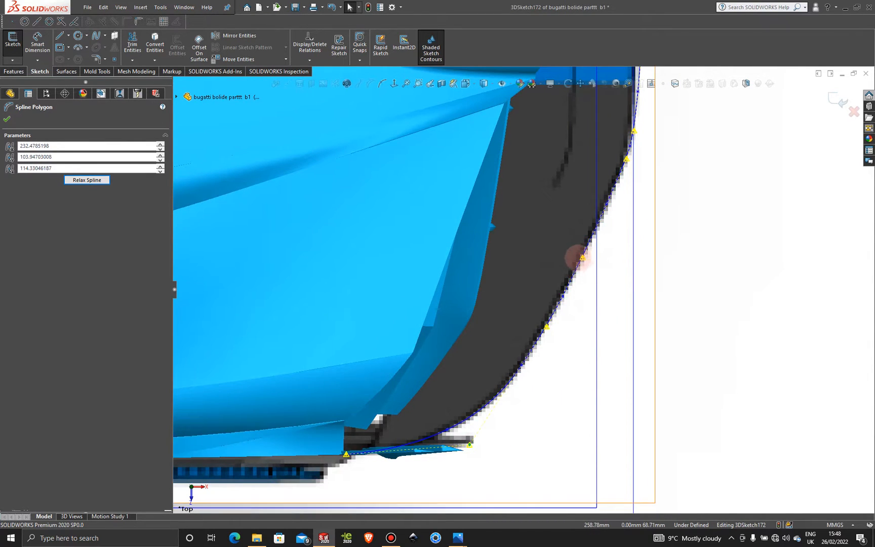
pyautogui.moveTo(583, 257); pyautogui.dragTo(581, 258)
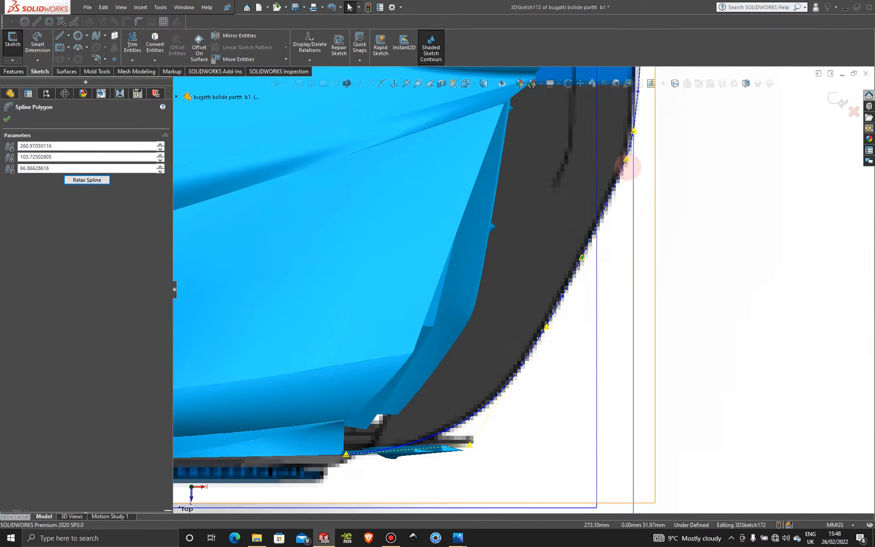
pyautogui.moveTo(626, 158); pyautogui.dragTo(626, 165)
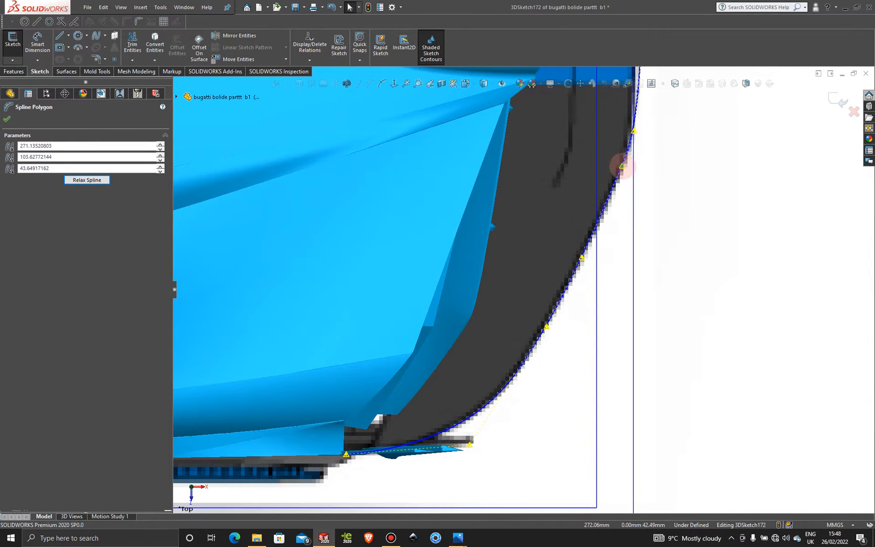
pyautogui.moveTo(633, 131); pyautogui.dragTo(633, 138)
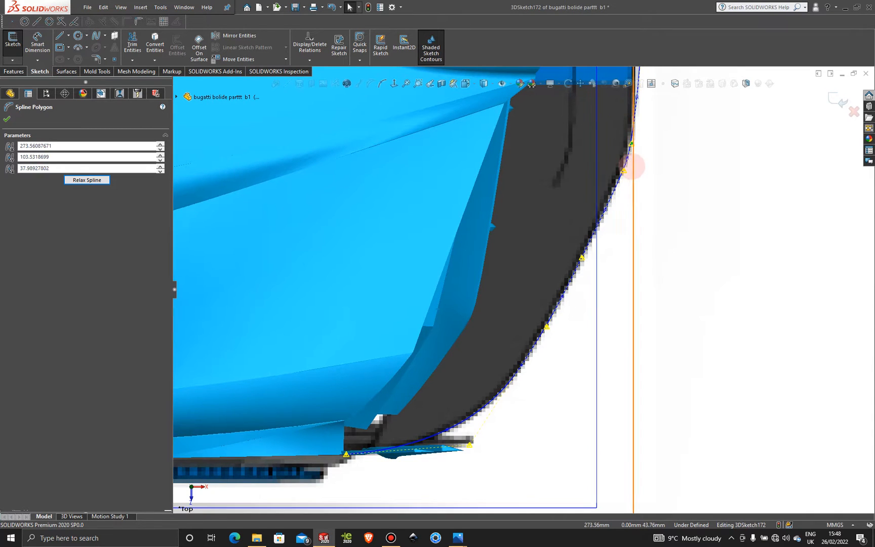
pyautogui.moveTo(623, 171); pyautogui.dragTo(624, 166)
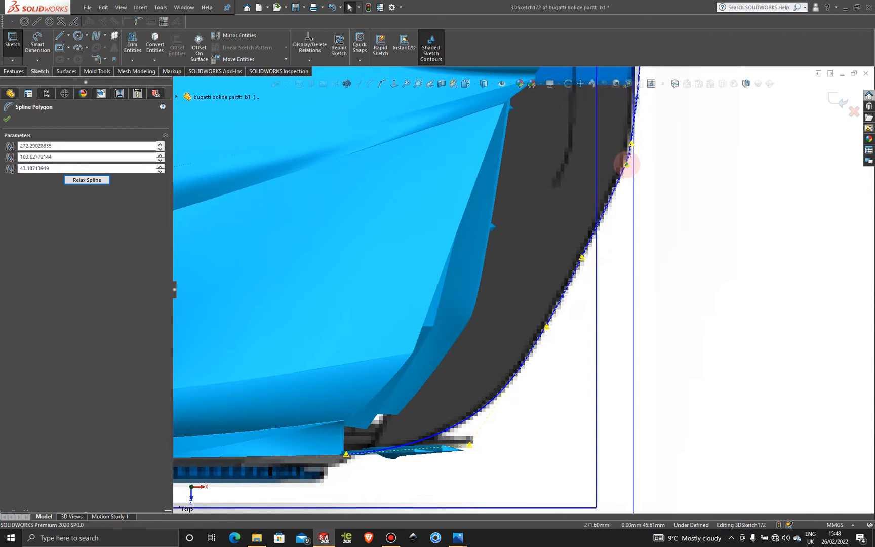
# - In the Right view, raise the three outer control points to follow the wing's upper edge in the rear reference image
pyautogui.scroll(4, 664, 179)
pyautogui.moveTo(519, 285); pyautogui.dragTo(450, 344, button='middle')
pyautogui.press('space')
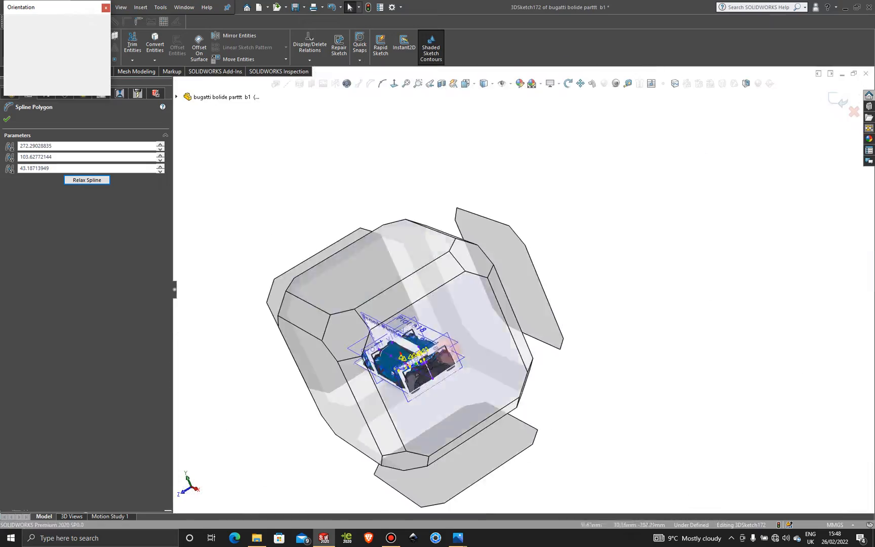
pyautogui.click(450, 349)
pyautogui.scroll(-6, 396, 280)
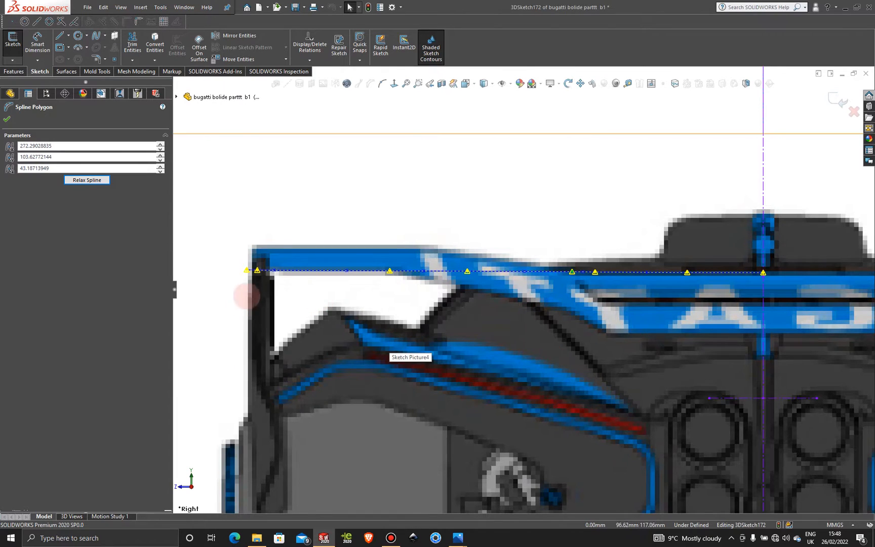
pyautogui.moveTo(257, 270); pyautogui.dragTo(261, 233)
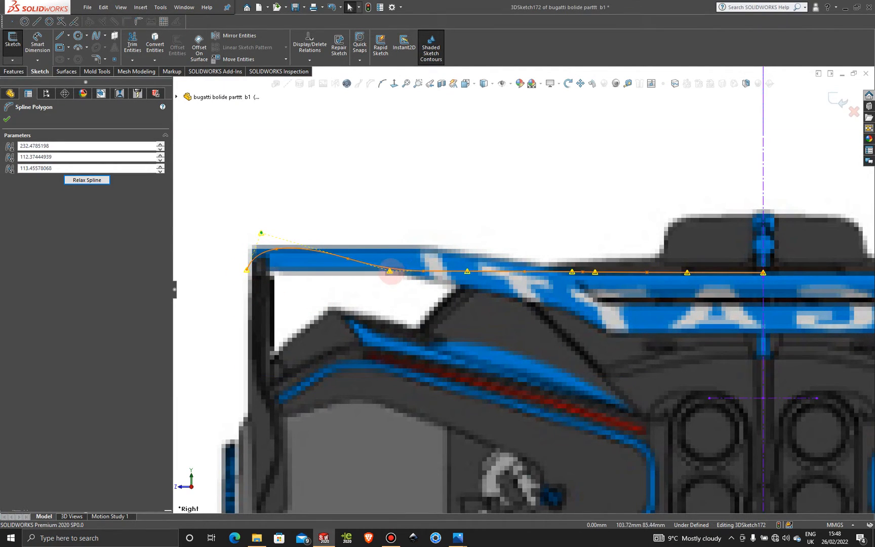
pyautogui.moveTo(390, 271); pyautogui.dragTo(393, 244)
pyautogui.moveTo(466, 270); pyautogui.dragTo(442, 248)
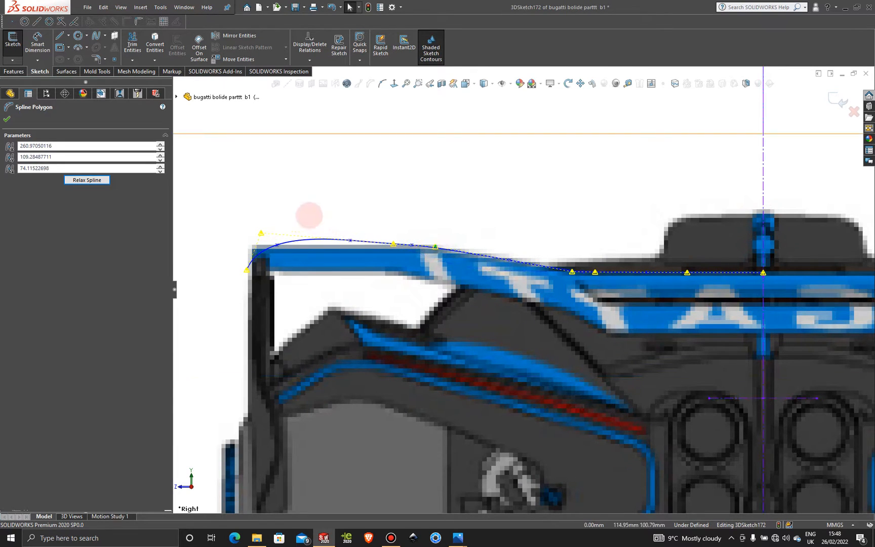
# - Refine the outermost control point so the spline's end curves around the wing's upper outer corner in the rear reference image
pyautogui.moveTo(260, 233); pyautogui.dragTo(258, 240)
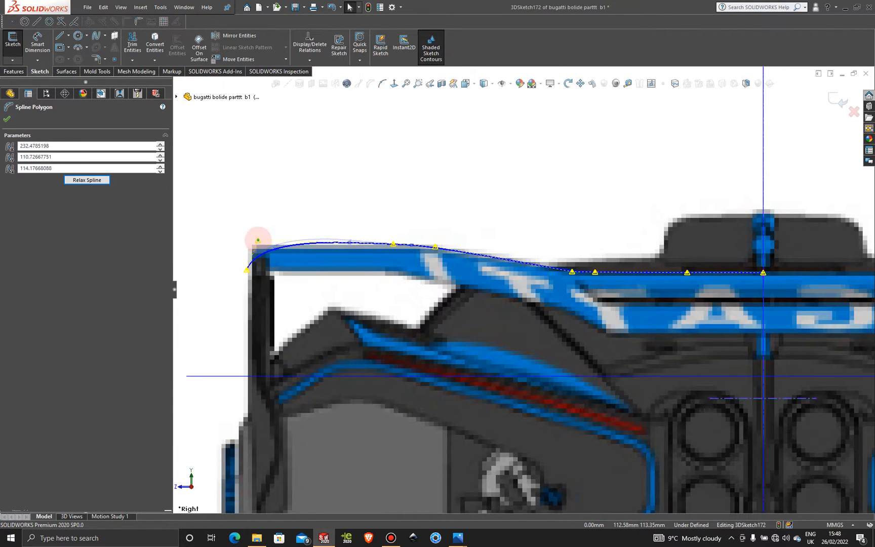
pyautogui.click(368, 244)
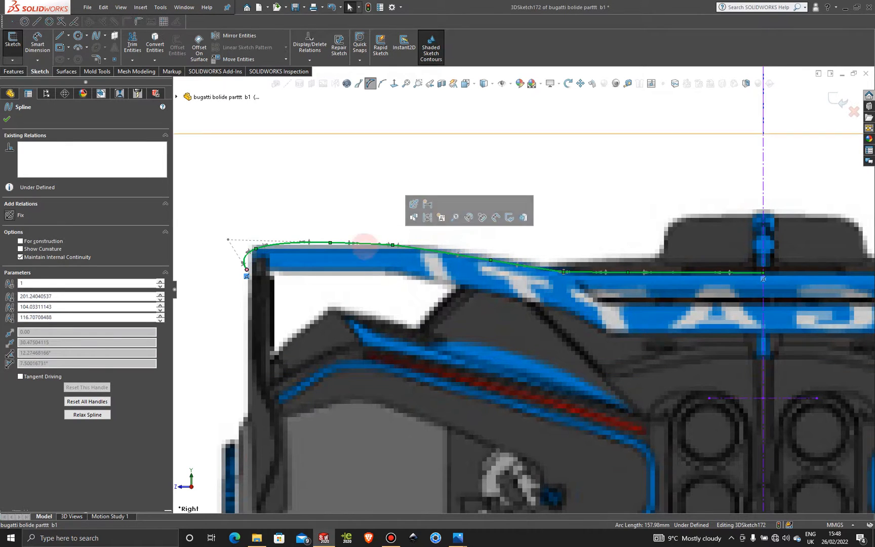
pyautogui.click(228, 239)
pyautogui.moveTo(228, 239); pyautogui.dragTo(250, 234)
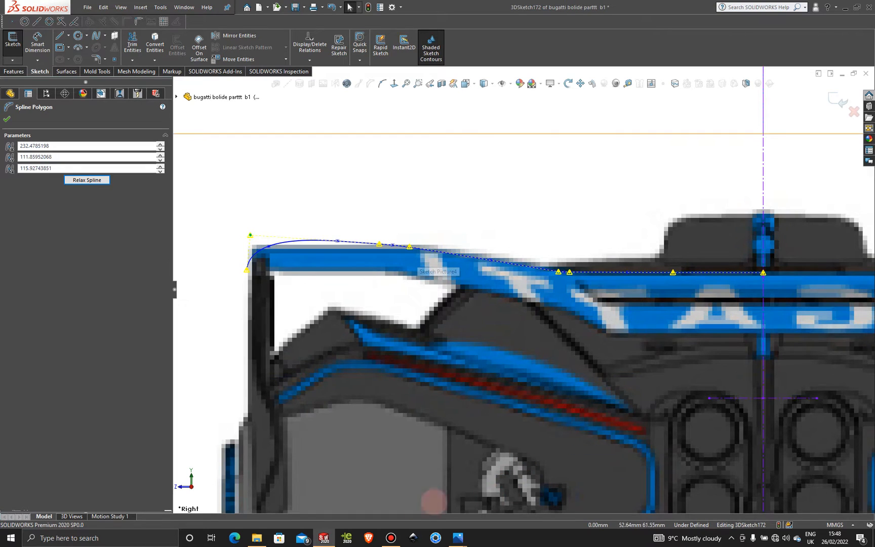
pyautogui.click(391, 537)
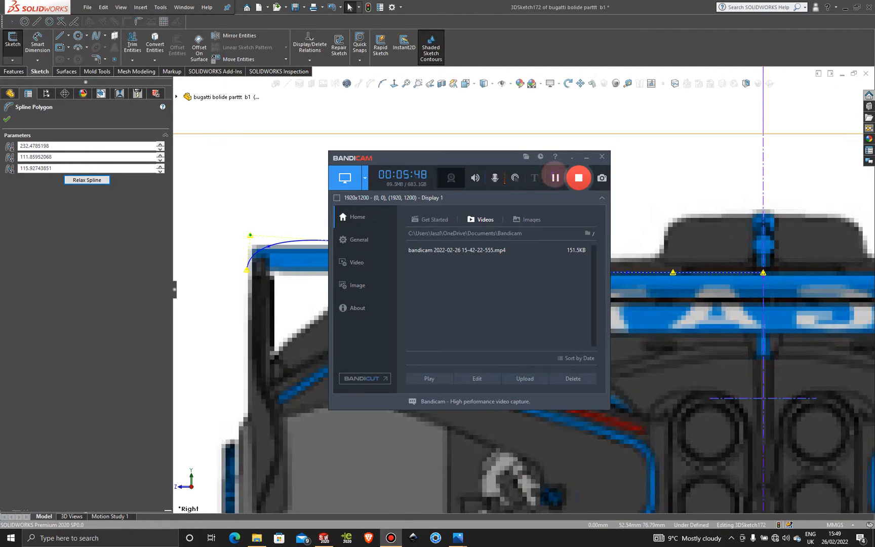
pyautogui.click(586, 157)
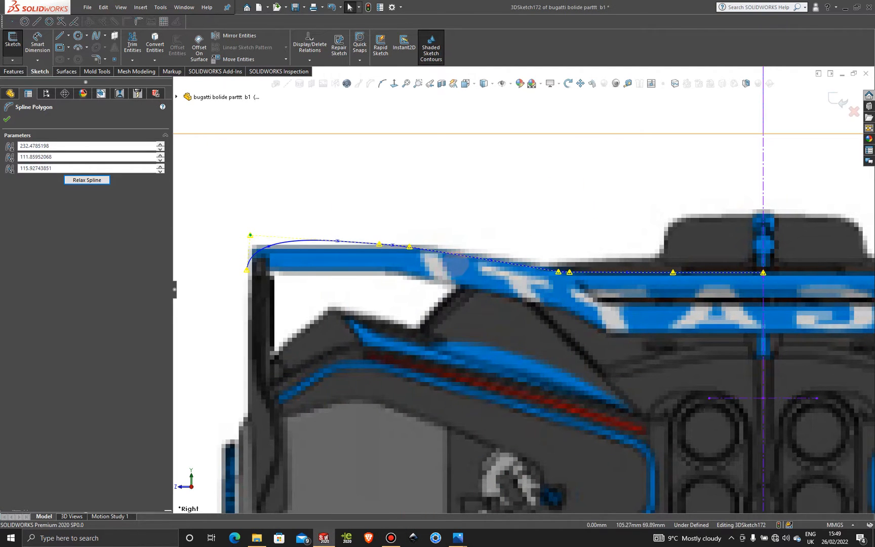
pyautogui.scroll(-5, 451, 260)
pyautogui.scroll(2, 522, 289)
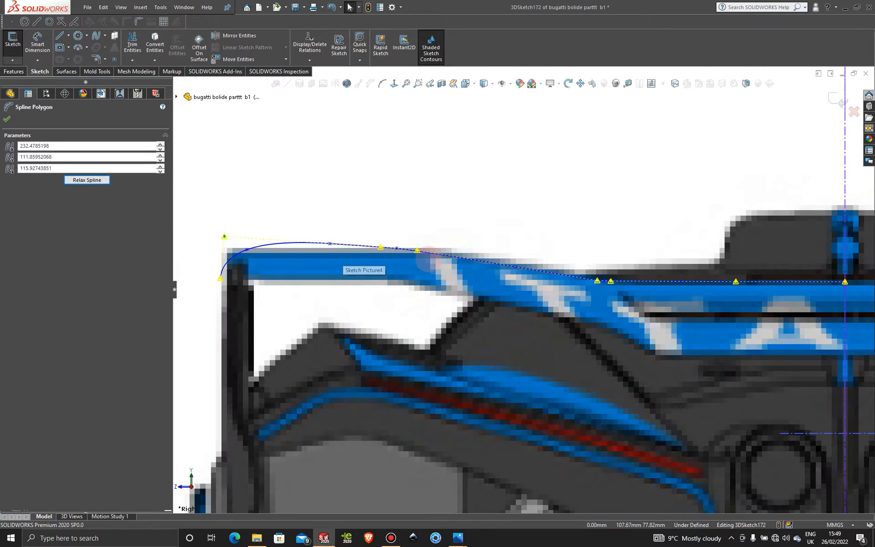
# - Shift the control point at the wing's bend inboard, lower the outermost one, and nudge the slope's foot point outboard to follow the rear reference image
pyautogui.moveTo(418, 250); pyautogui.dragTo(449, 248)
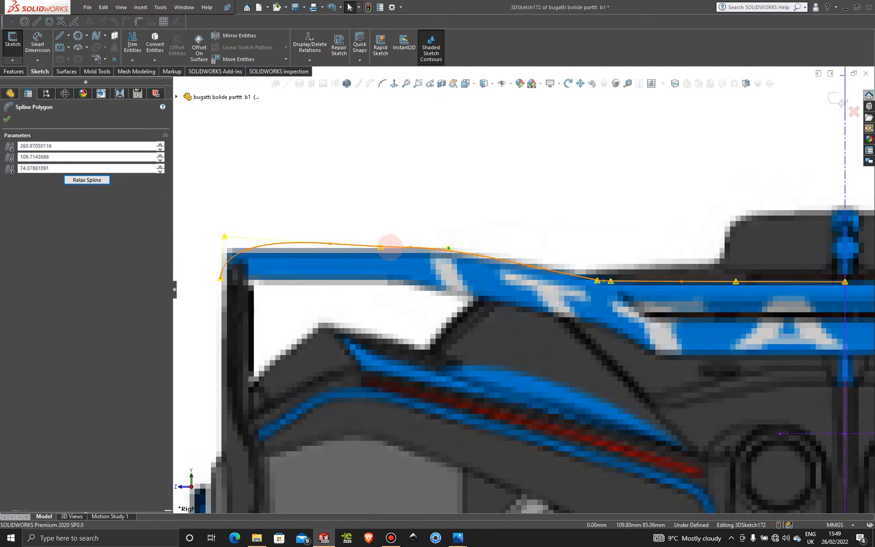
pyautogui.moveTo(224, 236); pyautogui.dragTo(221, 247)
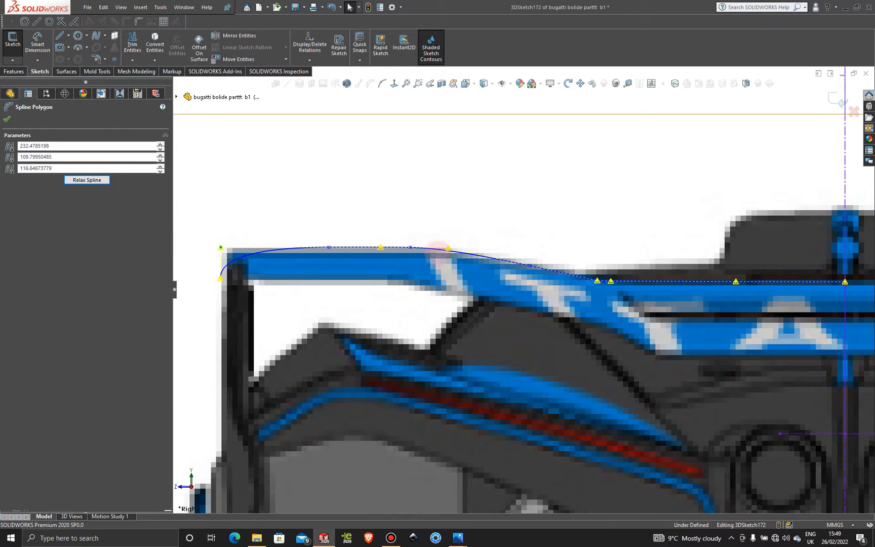
pyautogui.moveTo(597, 280); pyautogui.dragTo(588, 282)
pyautogui.scroll(-1, 683, 287)
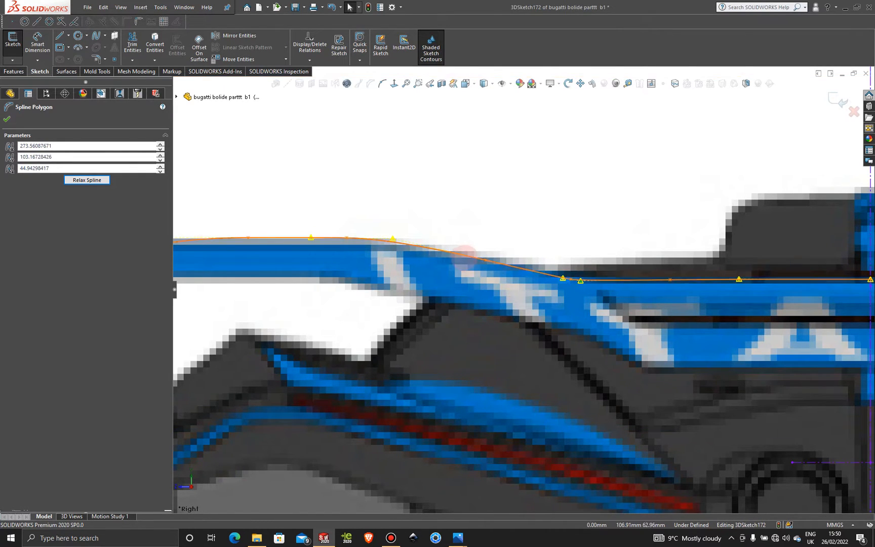
pyautogui.scroll(2, 377, 264)
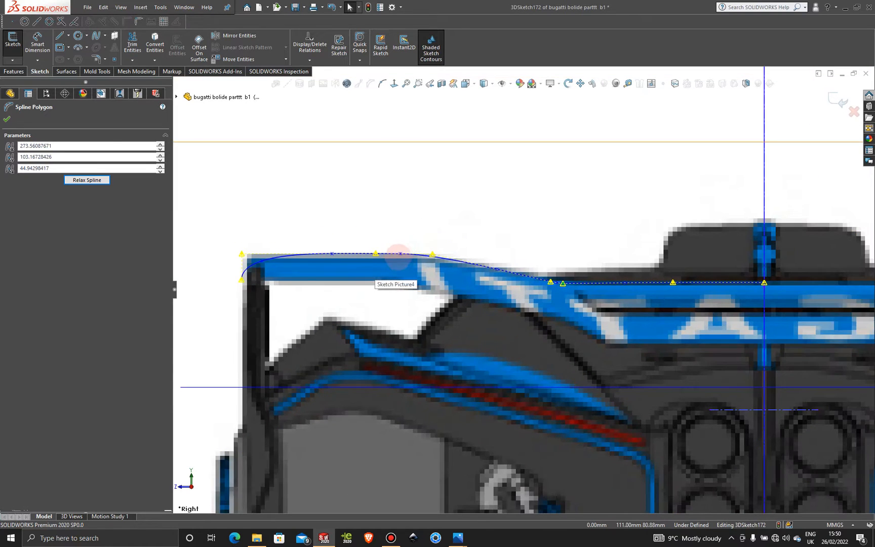
# - Move the control point on the wing's flat outer section inboard beside the bend and align it with the upper edge in the rear reference
pyautogui.moveTo(374, 253); pyautogui.dragTo(395, 253)
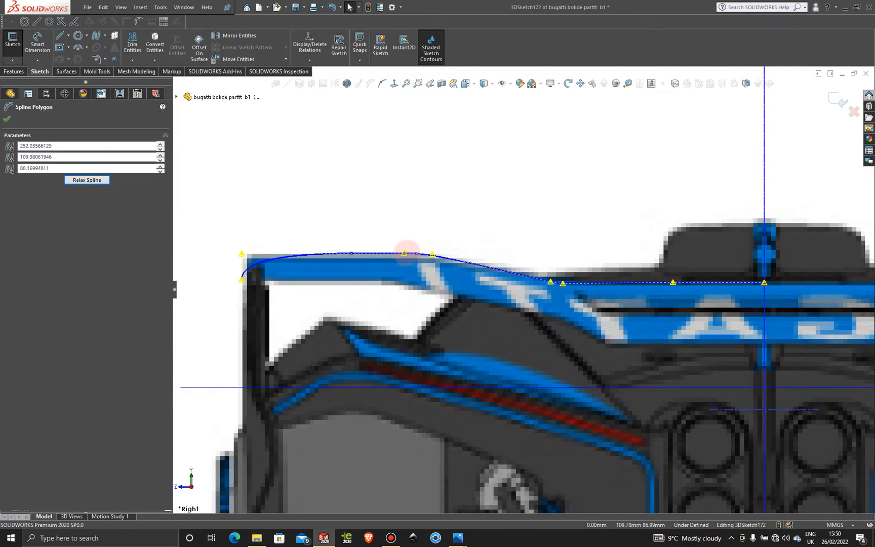
pyautogui.scroll(-3, 425, 253)
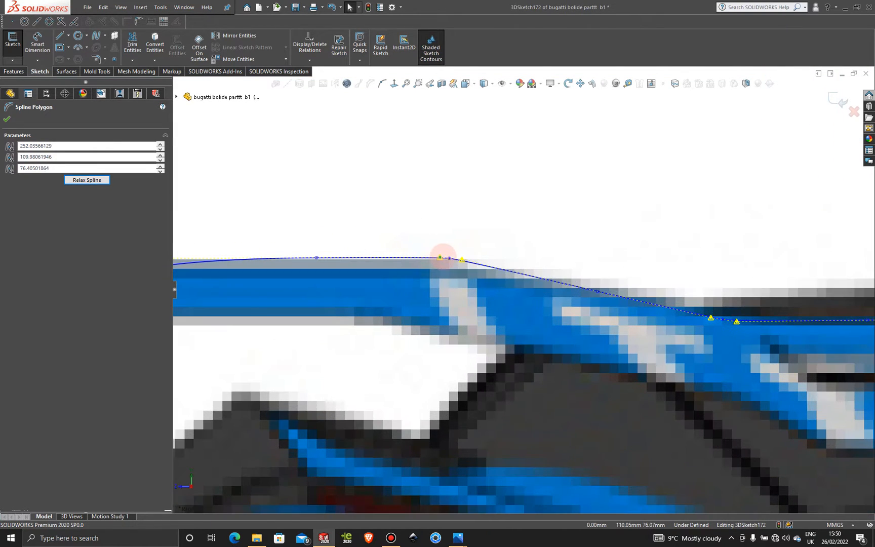
pyautogui.moveTo(439, 257); pyautogui.dragTo(437, 259)
pyautogui.scroll(4, 523, 291)
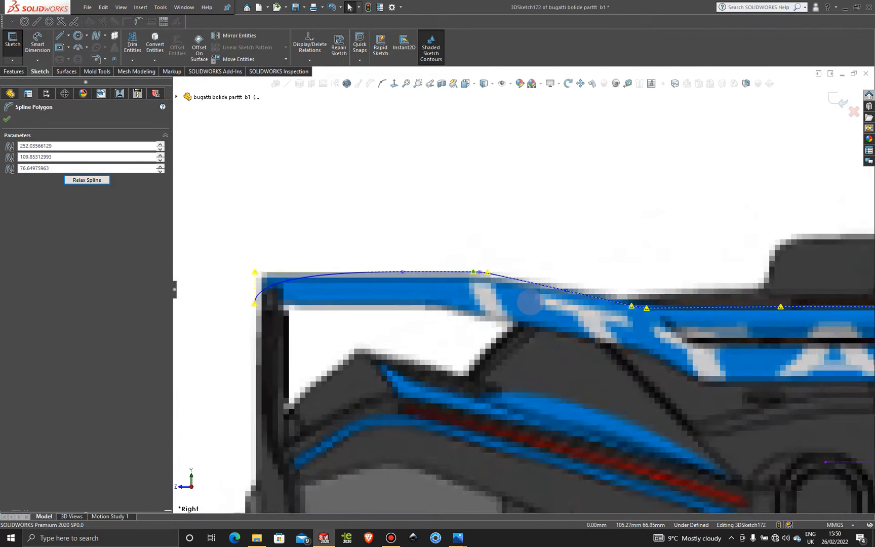
pyautogui.scroll(3, 551, 299)
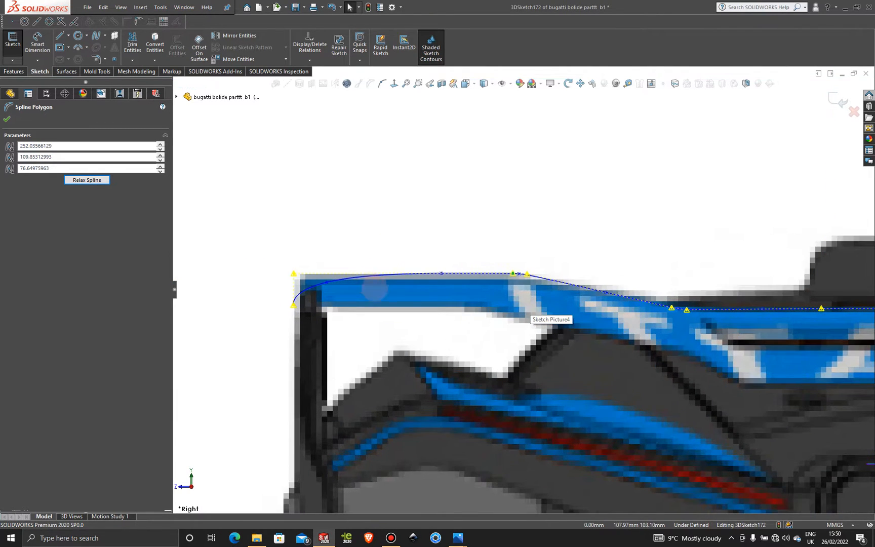
# - In the Top view, move the control point kinking the spline along the wing's slanted edge onto the outline in the top reference image
pyautogui.moveTo(515, 277)
pyautogui.mouseDown(button='middle')
pyautogui.moveTo(525, 319)
pyautogui.moveTo(505, 324)
pyautogui.moveTo(533, 254)
pyautogui.moveTo(607, 390)
pyautogui.moveTo(607, 410)
pyautogui.mouseUp(button='middle')
pyautogui.scroll(5, 523, 338)
pyautogui.press('space')
pyautogui.click(465, 331)
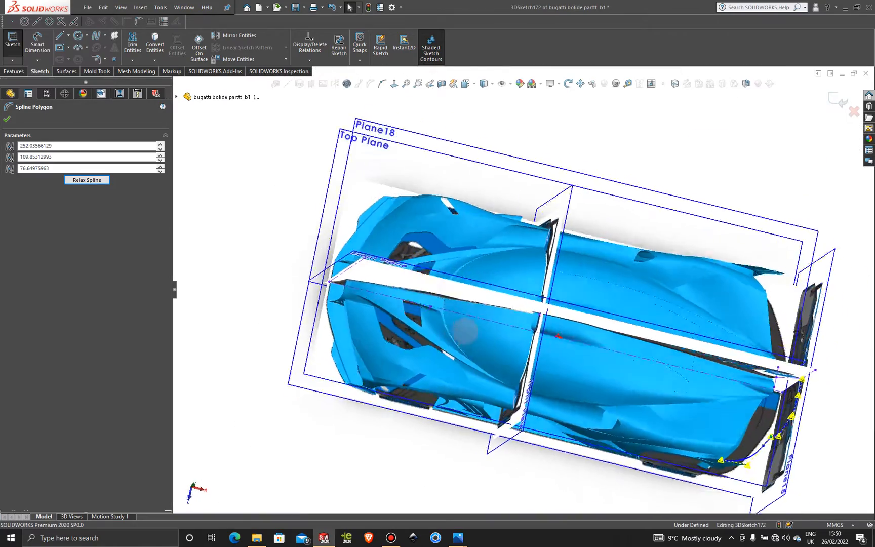
pyautogui.scroll(-5, 729, 375)
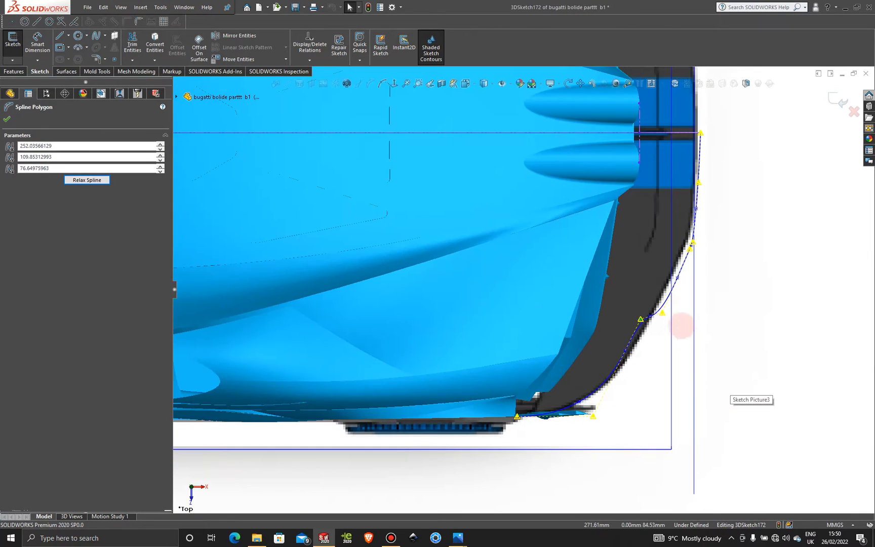
pyautogui.scroll(-3, 637, 319)
pyautogui.moveTo(620, 307); pyautogui.dragTo(643, 296)
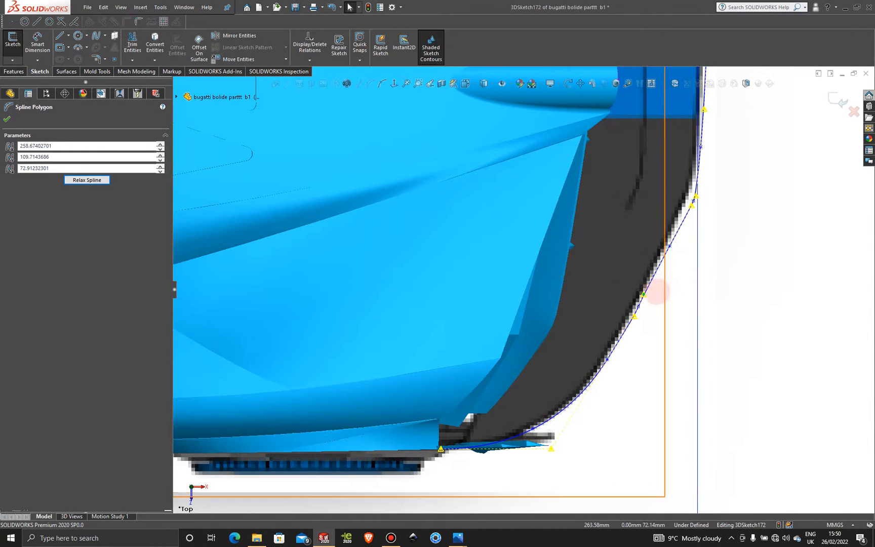
pyautogui.scroll(-2, 667, 279)
pyautogui.moveTo(617, 304)
pyautogui.mouseDown()
pyautogui.moveTo(621, 312)
pyautogui.moveTo(601, 336)
pyautogui.moveTo(621, 304)
pyautogui.mouseUp()
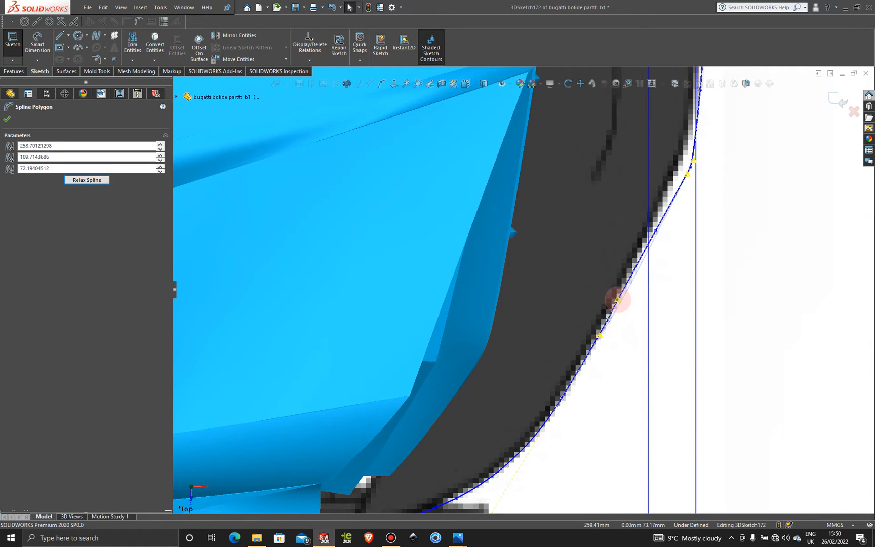
pyautogui.scroll(3, 621, 297)
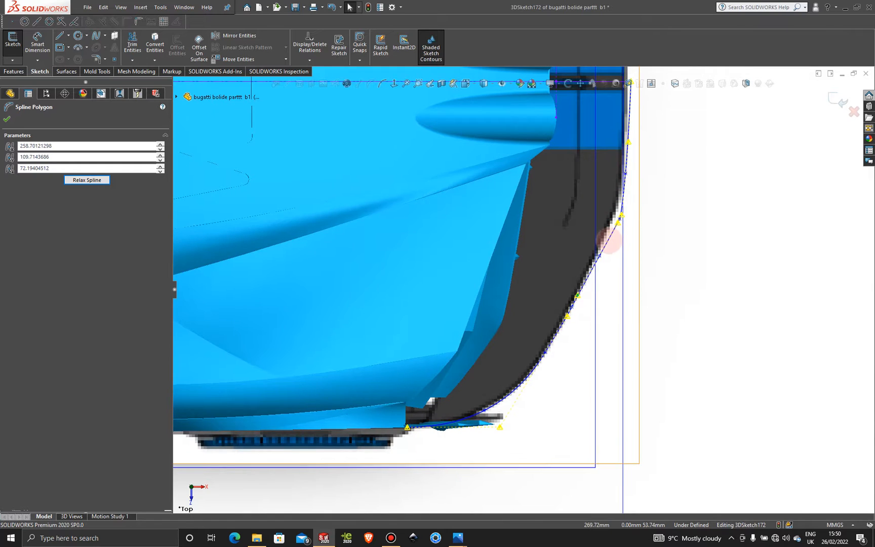
# - Nudge the control point near the wing tip slightly rearward and inboard so the spline's end curve follows the wing outline in the top reference
pyautogui.scroll(-3, 606, 240)
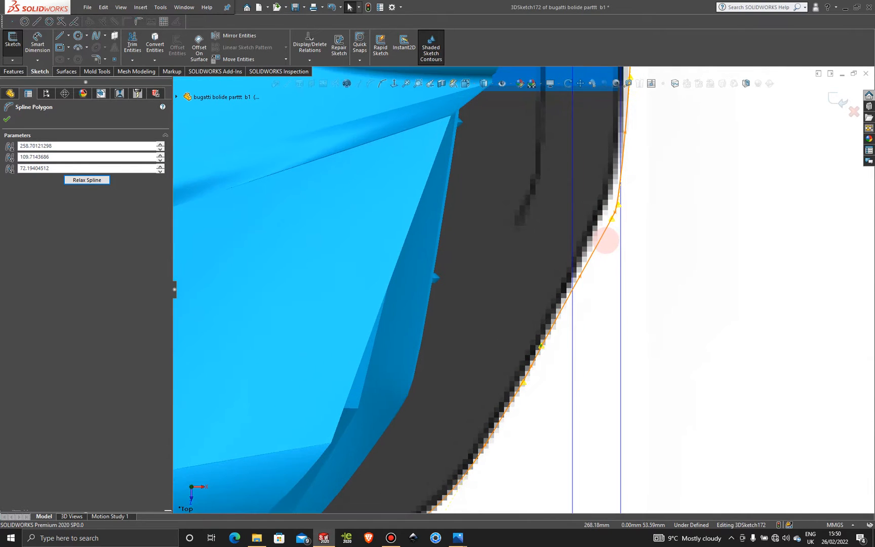
pyautogui.scroll(1, 593, 332)
pyautogui.scroll(-1, 519, 384)
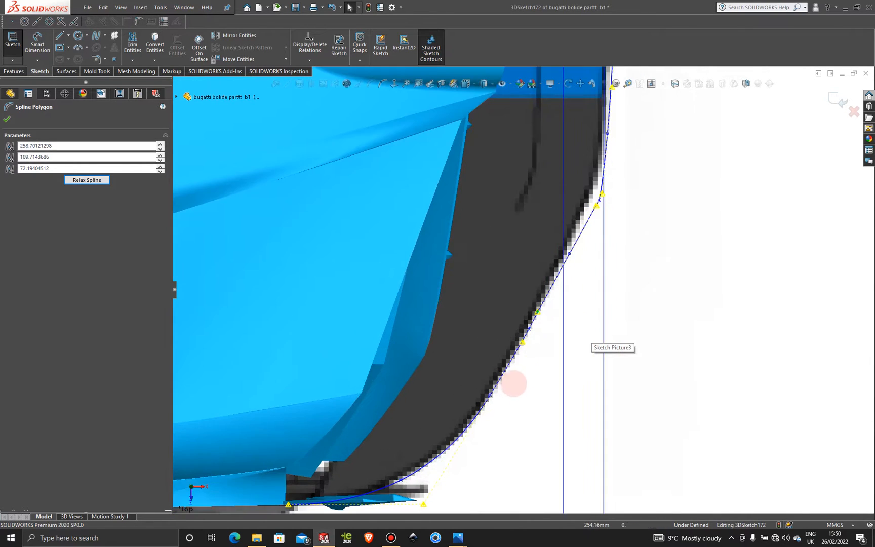
pyautogui.scroll(-2, 471, 495)
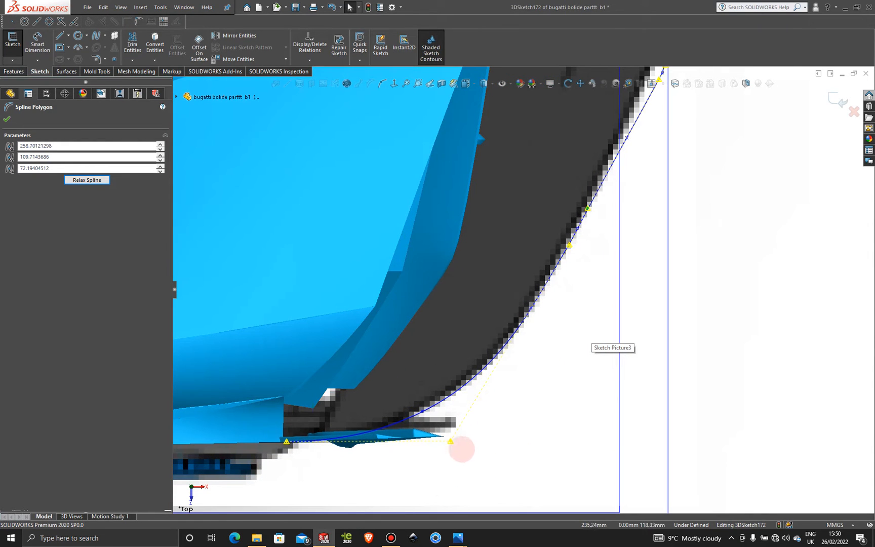
pyautogui.moveTo(450, 441); pyautogui.dragTo(452, 434)
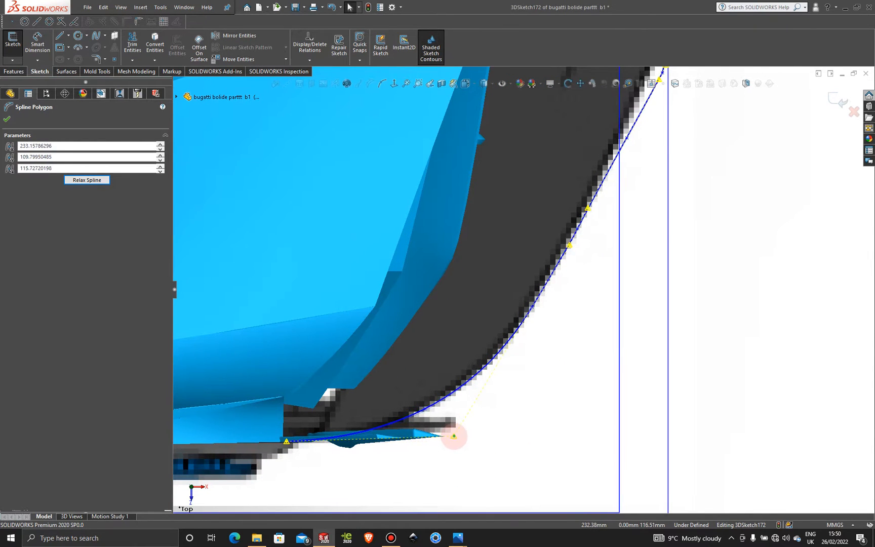
pyautogui.scroll(1, 602, 246)
pyautogui.scroll(-2, 585, 196)
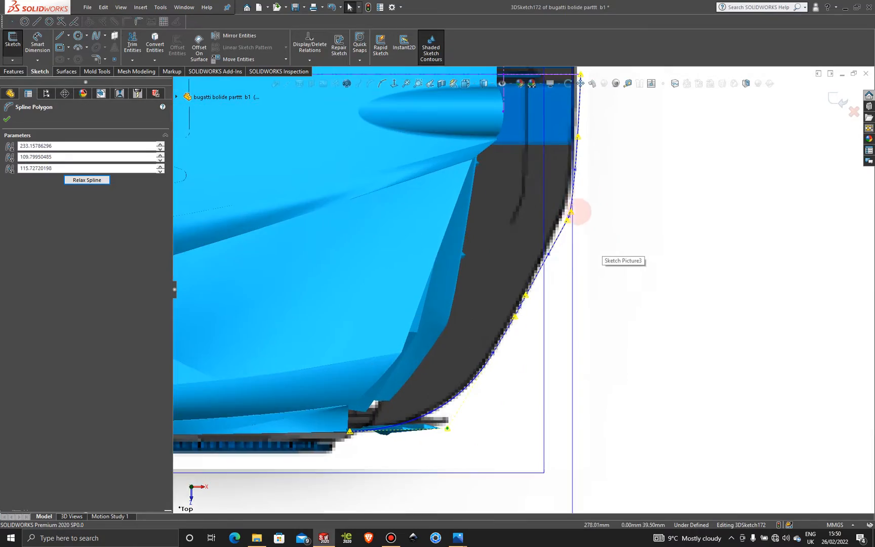
# - Examine the wing spline against the rear reference image in the Right view and from several angles around the car's tail
pyautogui.moveTo(578, 211)
pyautogui.mouseDown(button='middle')
pyautogui.moveTo(558, 225)
pyautogui.moveTo(502, 133)
pyautogui.moveTo(490, 140)
pyautogui.mouseUp(button='middle')
pyautogui.press('space')
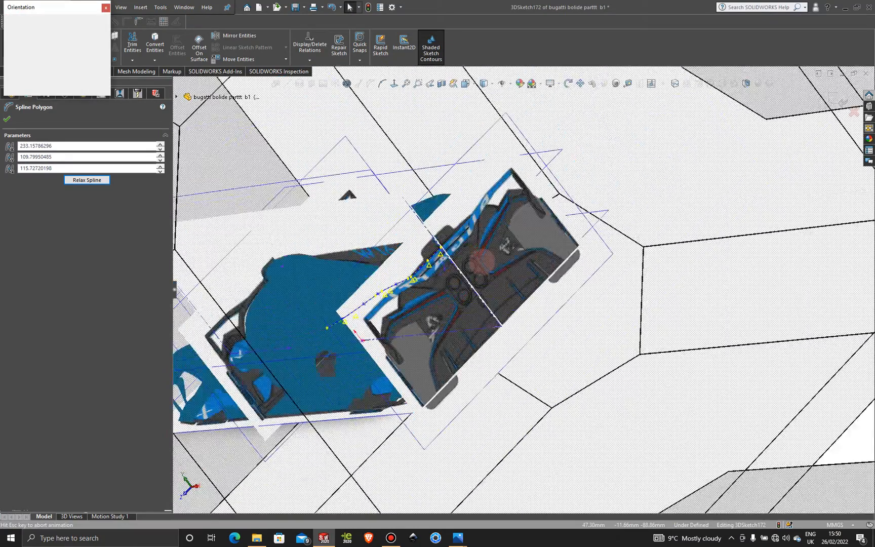
pyautogui.click(453, 297)
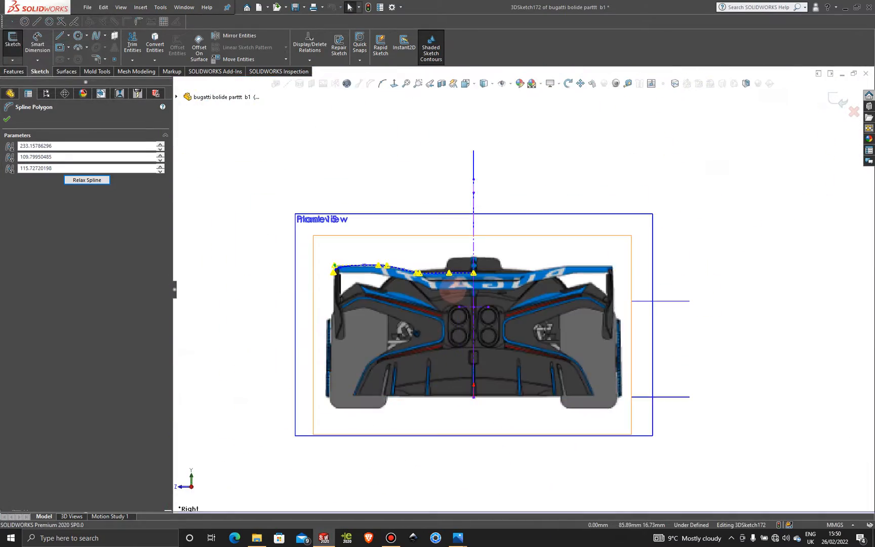
pyautogui.scroll(-4, 293, 216)
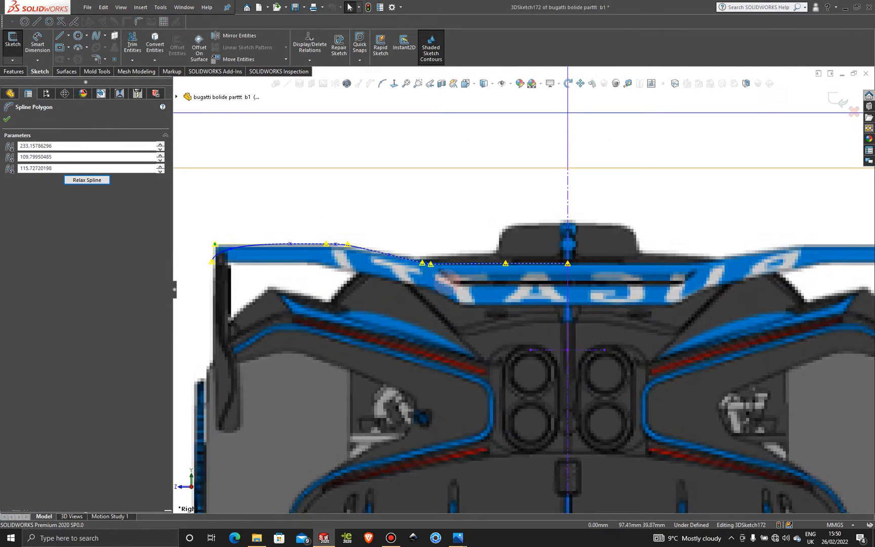
pyautogui.scroll(-3, 361, 255)
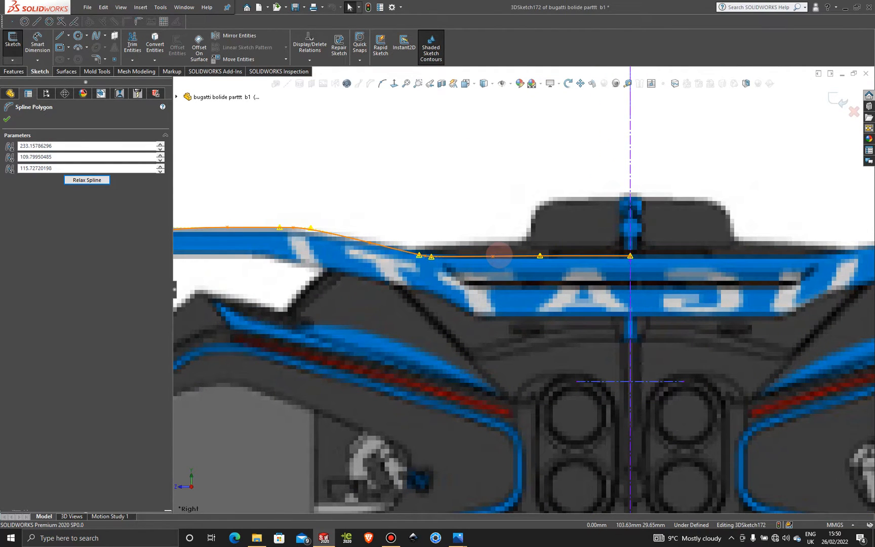
pyautogui.scroll(4, 515, 332)
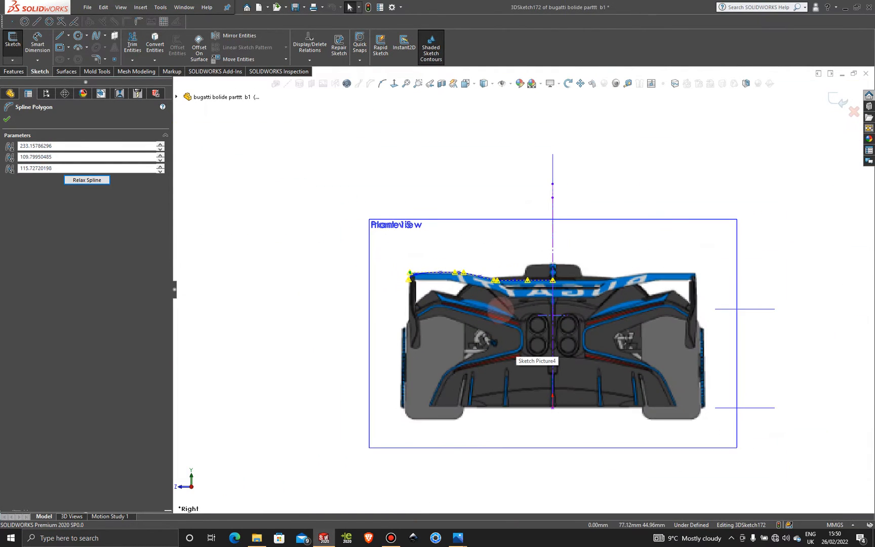
pyautogui.moveTo(500, 310); pyautogui.dragTo(560, 371, button='middle')
pyautogui.scroll(5, 567, 332)
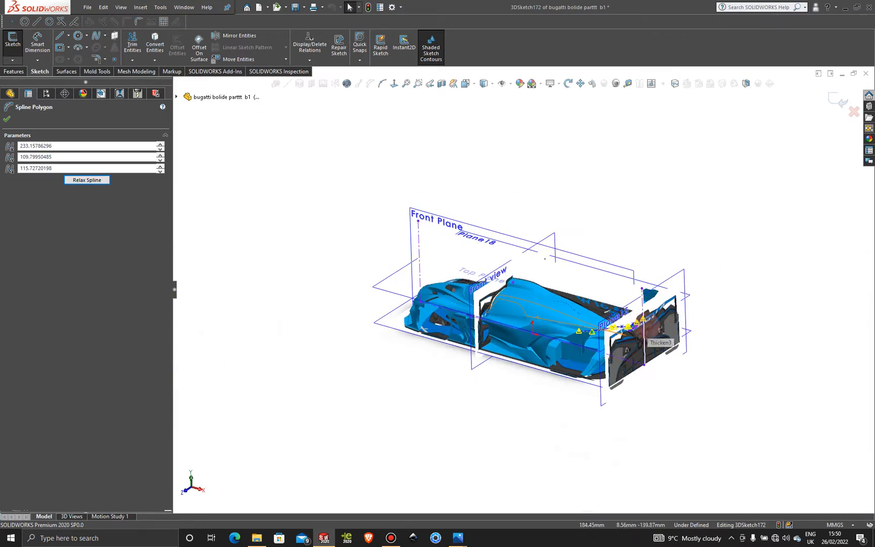
pyautogui.scroll(-5, 639, 326)
pyautogui.moveTo(560, 315); pyautogui.dragTo(582, 348, button='middle')
pyautogui.moveTo(629, 259); pyautogui.dragTo(585, 371, button='middle')
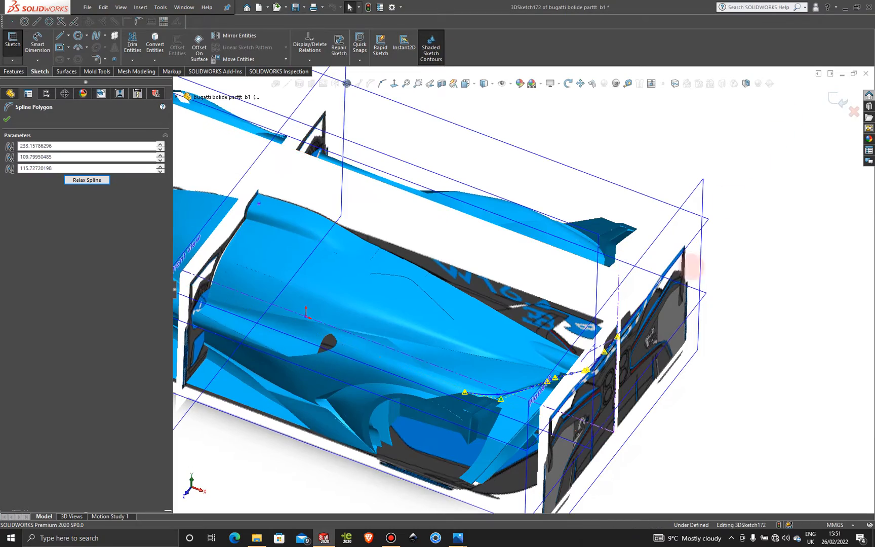
pyautogui.scroll(-5, 602, 371)
pyautogui.scroll(-2, 570, 366)
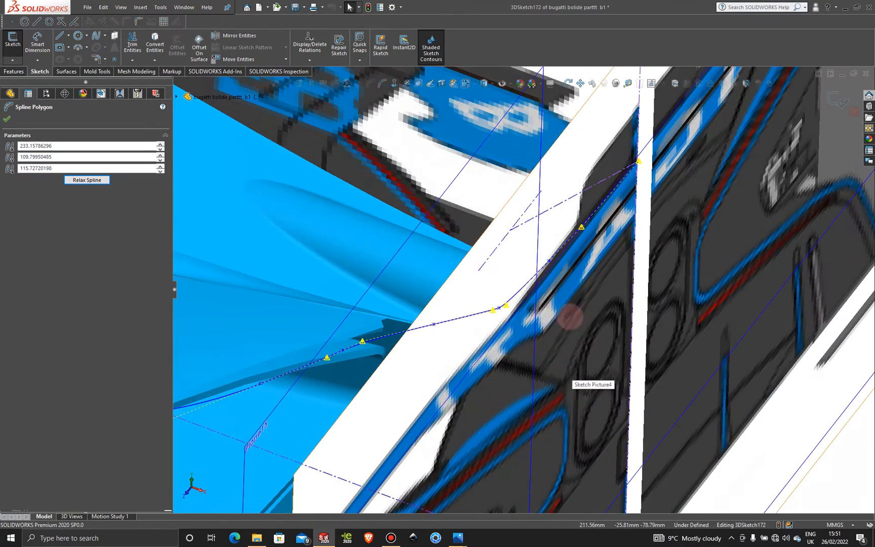
pyautogui.scroll(6, 582, 313)
pyautogui.scroll(3, 602, 316)
pyautogui.moveTo(586, 318)
pyautogui.mouseDown(button='middle')
pyautogui.moveTo(552, 289)
pyautogui.moveTo(576, 332)
pyautogui.mouseUp(button='middle')
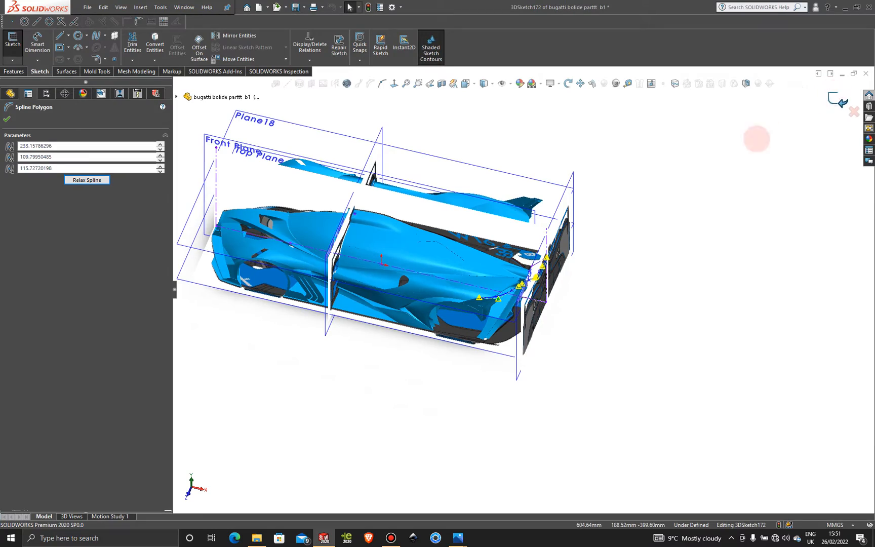
# - In the Top view, fine-tune the two neighbouring control points midway along the slanted edge so the spline matches the wing outline
pyautogui.press('space')
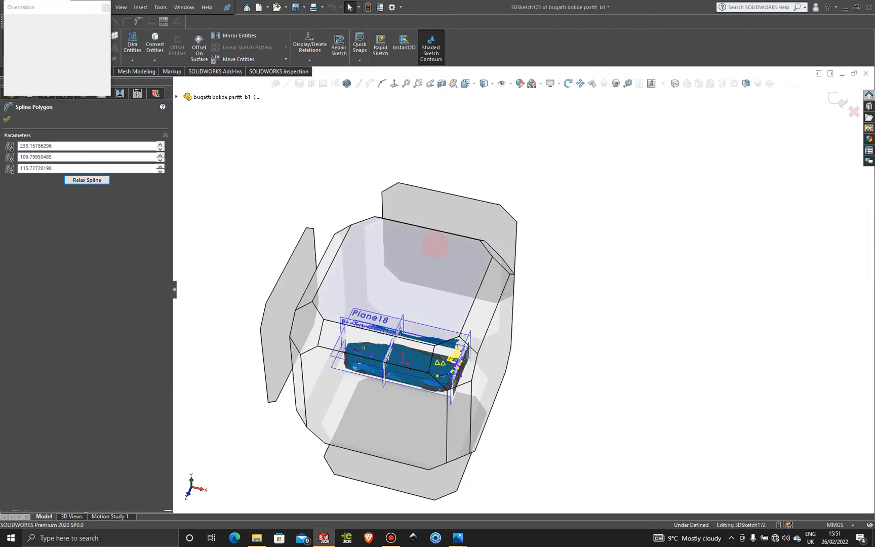
pyautogui.click(434, 245)
pyautogui.scroll(-5, 684, 367)
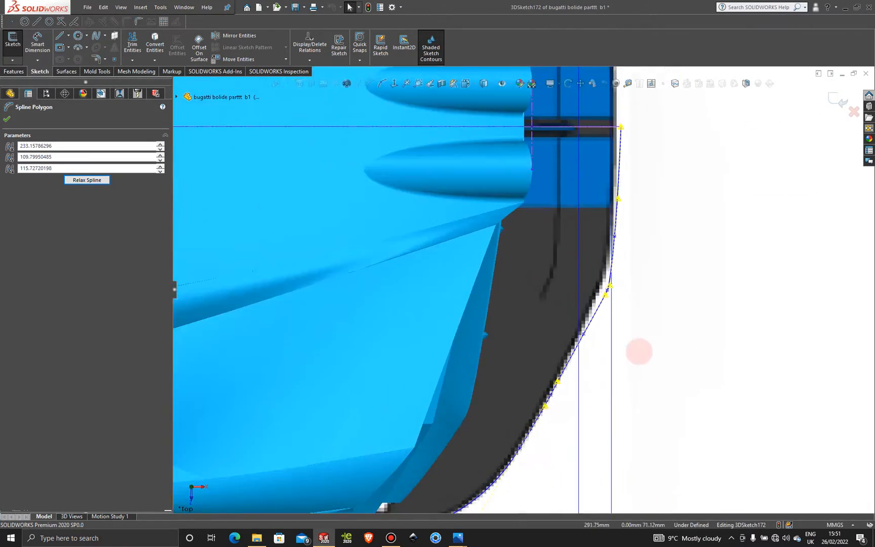
pyautogui.scroll(-2, 575, 402)
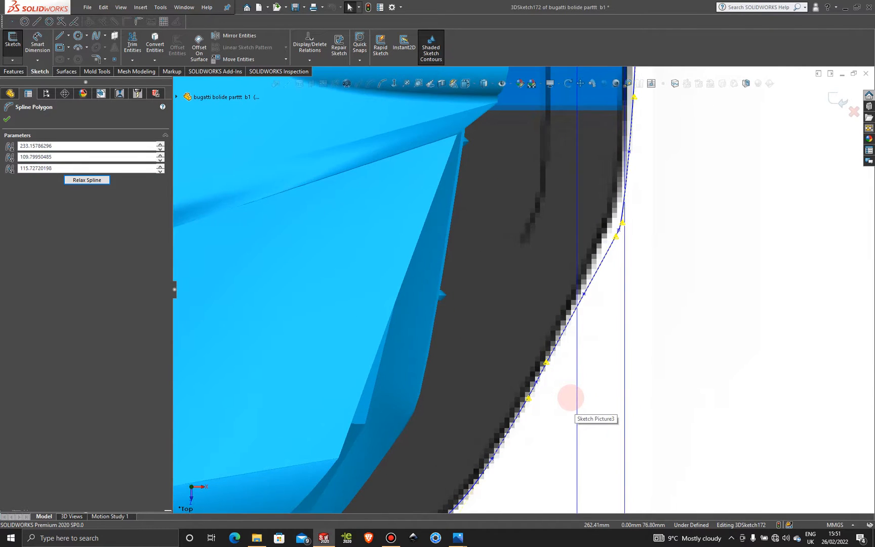
pyautogui.scroll(3, 570, 398)
pyautogui.scroll(-2, 546, 339)
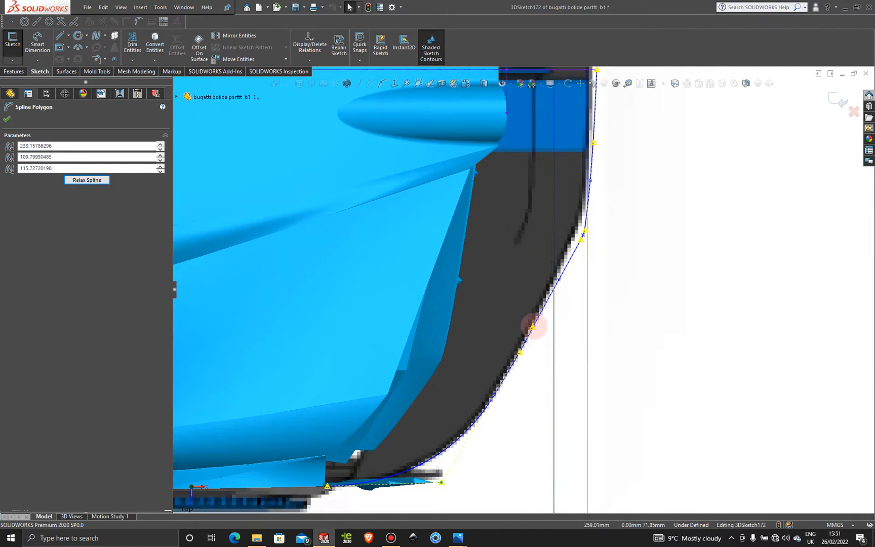
pyautogui.moveTo(532, 327); pyautogui.dragTo(534, 326)
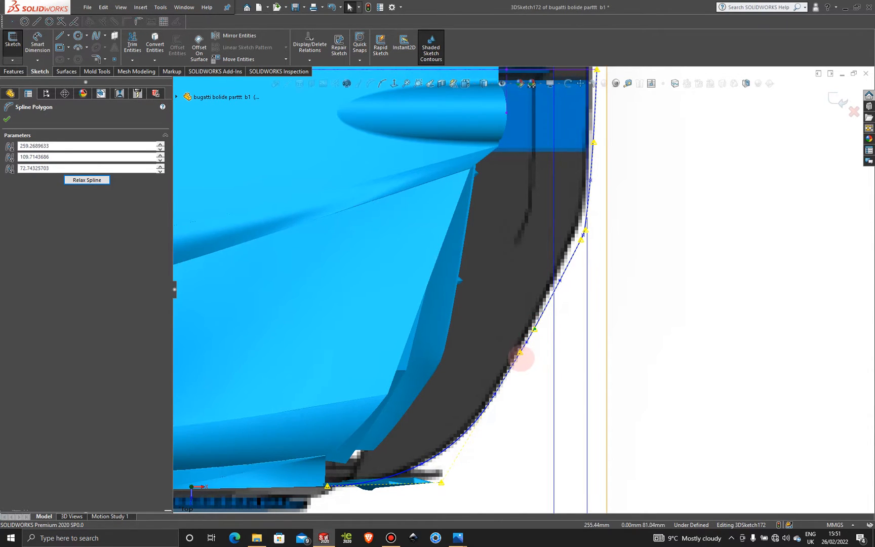
pyautogui.scroll(-2, 527, 350)
pyautogui.moveTo(515, 343); pyautogui.dragTo(513, 344)
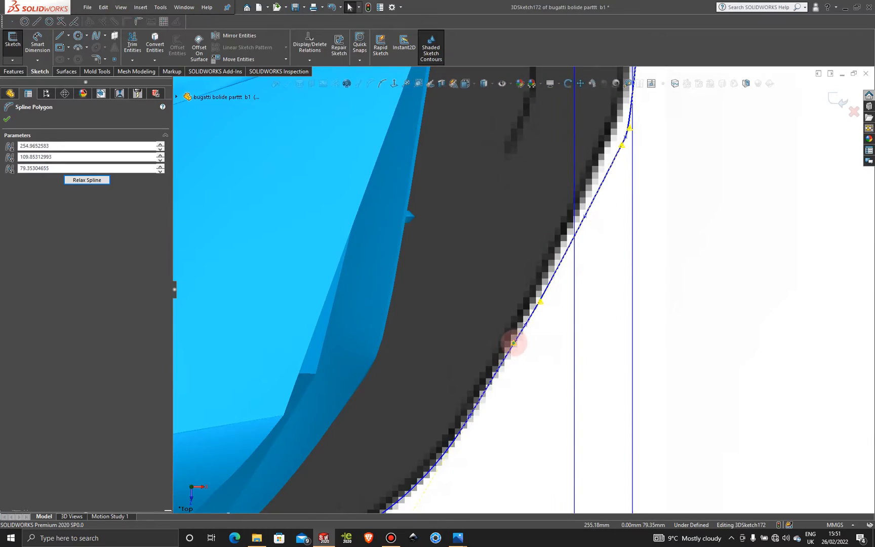
pyautogui.scroll(4, 513, 343)
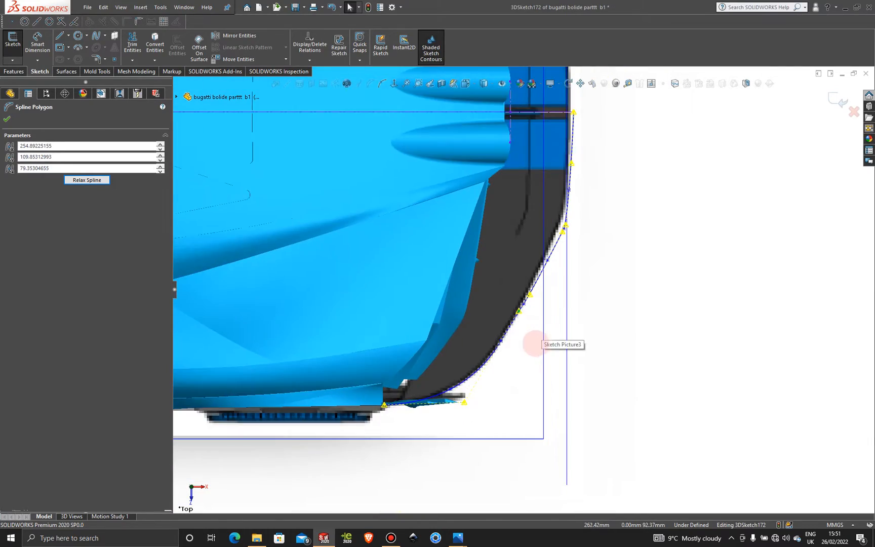
# - In the Right view, move the wing spline's upper-edge control point inboard along the rear reference, to about Y 109.6, Z 76.0
pyautogui.moveTo(533, 344); pyautogui.dragTo(455, 185, button='middle')
pyautogui.scroll(6, 455, 185)
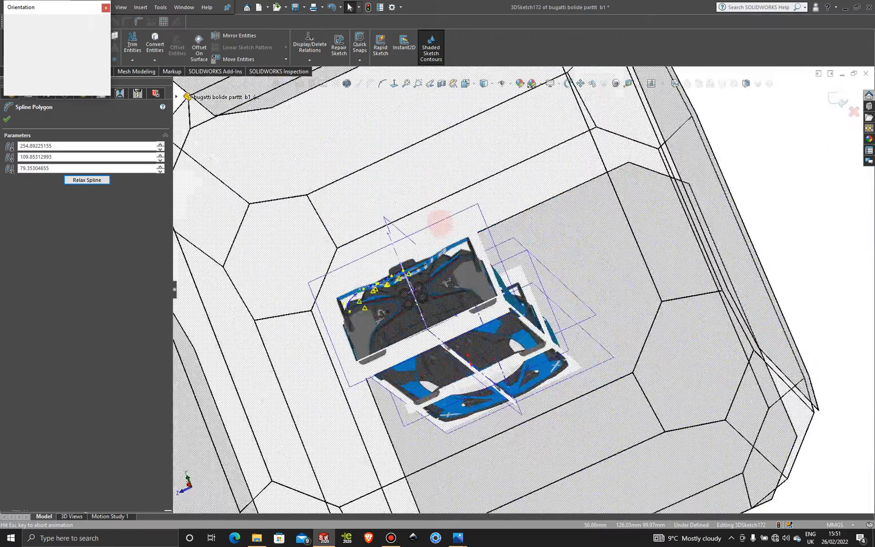
pyautogui.scroll(-6, 403, 278)
pyautogui.hotkey('ctrl', '4')
pyautogui.scroll(-7, 403, 276)
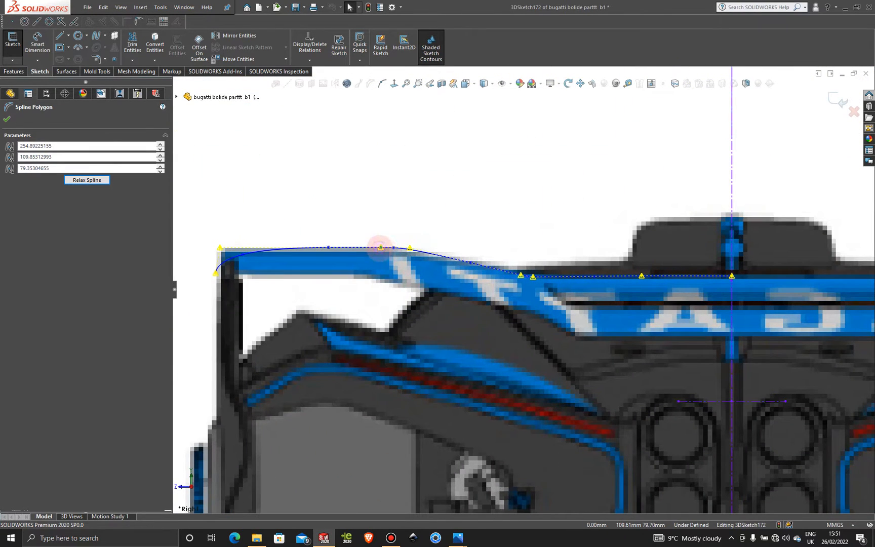
pyautogui.moveTo(380, 247); pyautogui.dragTo(388, 247)
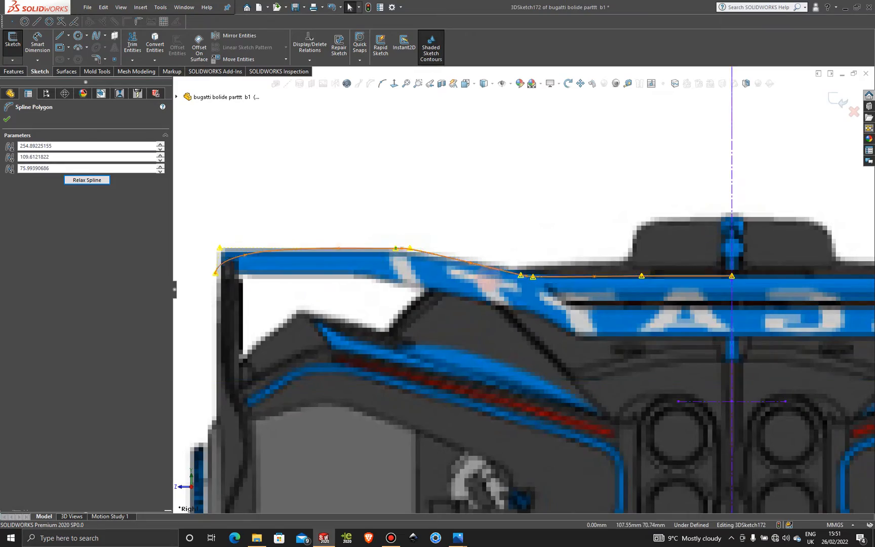
# - In the Top view, shift the same control point rearward onto the wing's slanted outline, to about X 256.6, Z 76.9
pyautogui.scroll(8, 396, 247)
pyautogui.moveTo(537, 299); pyautogui.dragTo(553, 425, button='middle')
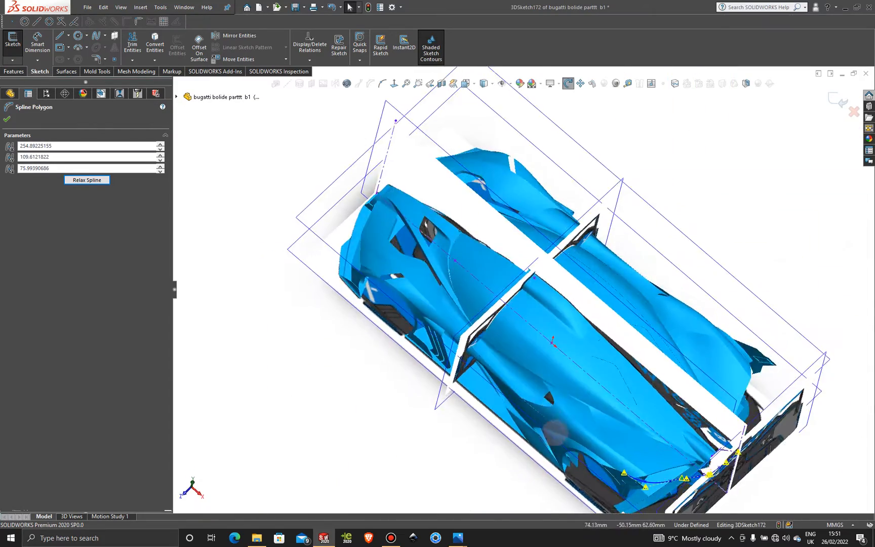
pyautogui.press('space')
pyautogui.click(431, 286)
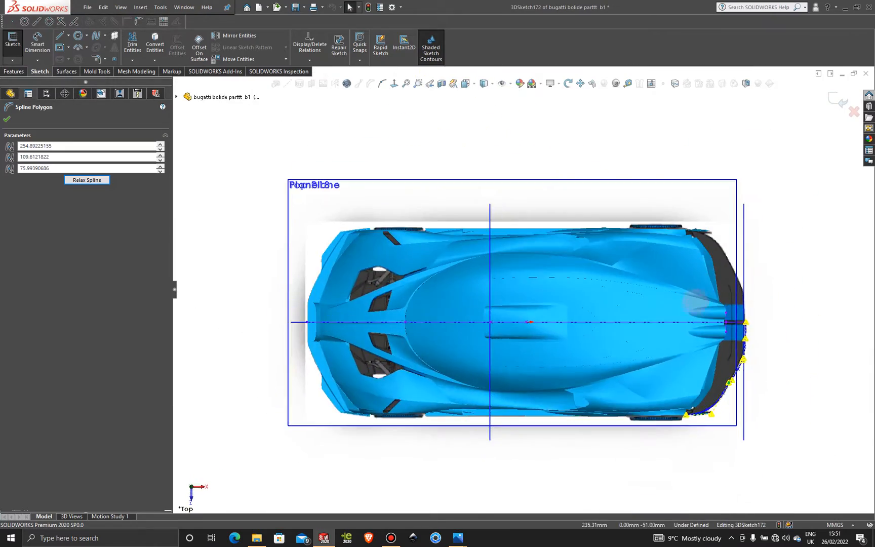
pyautogui.scroll(-10, 736, 370)
pyautogui.scroll(-6, 608, 403)
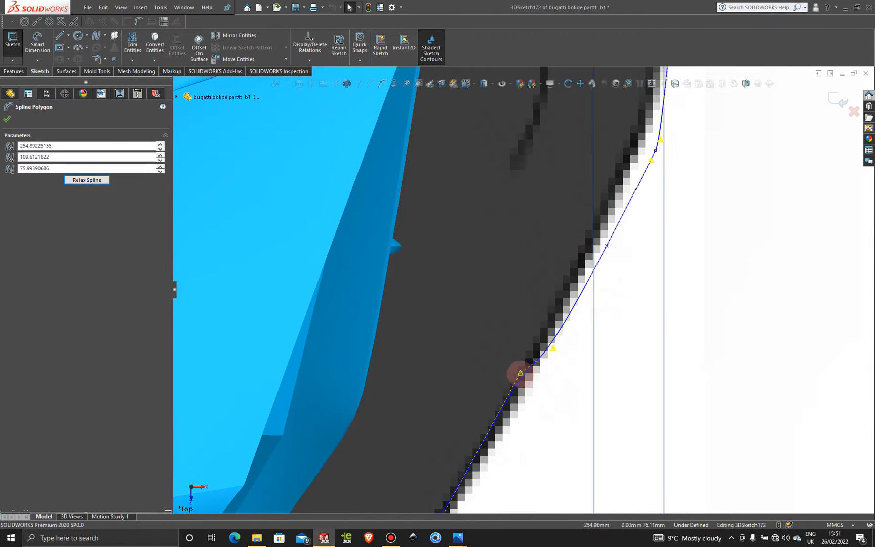
pyautogui.moveTo(519, 373); pyautogui.dragTo(524, 374)
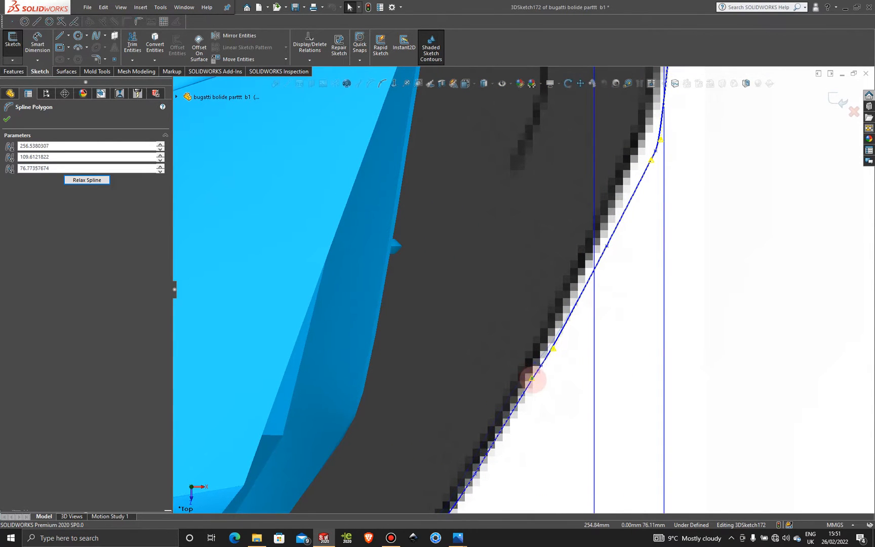
pyautogui.scroll(8, 532, 380)
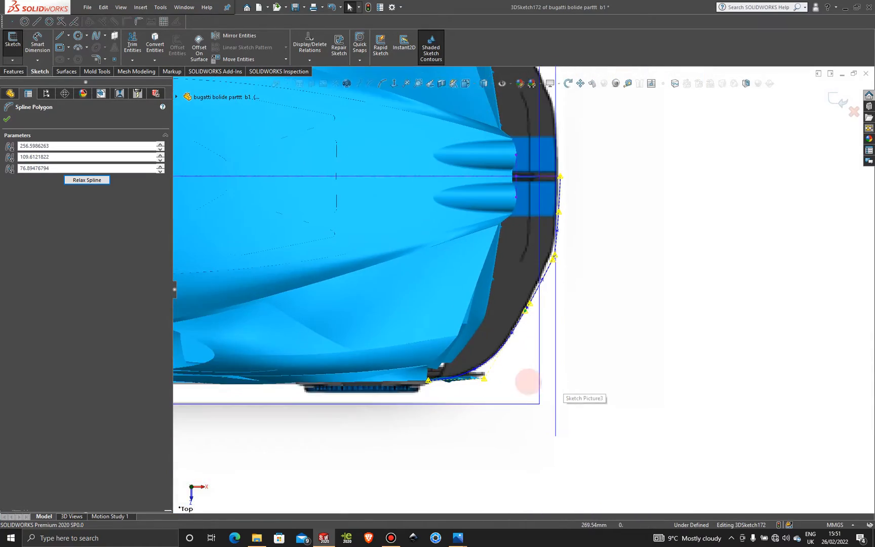
# - Examine the adjusted wing spline against the rear reference in the Right view and from several angles around the tail
pyautogui.moveTo(527, 380); pyautogui.dragTo(412, 168, button='middle')
pyautogui.press('space')
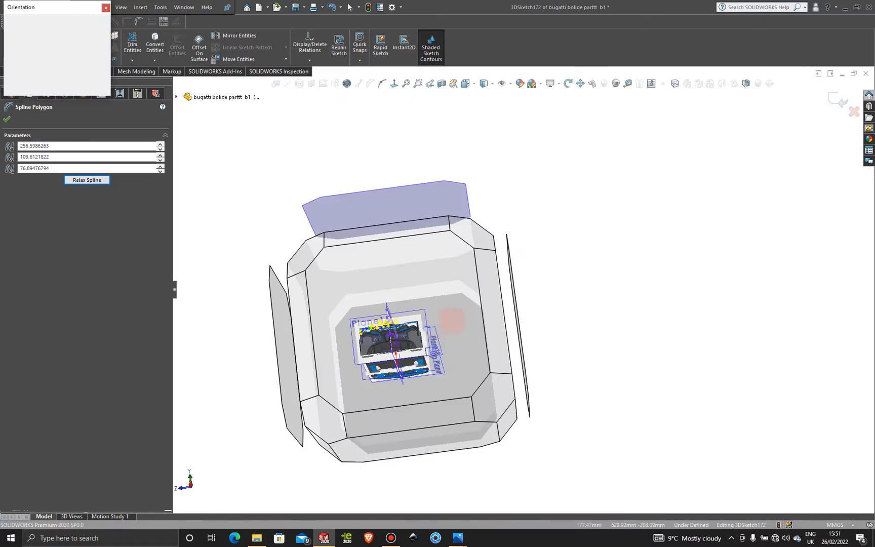
pyautogui.click(422, 329)
pyautogui.scroll(-7, 396, 263)
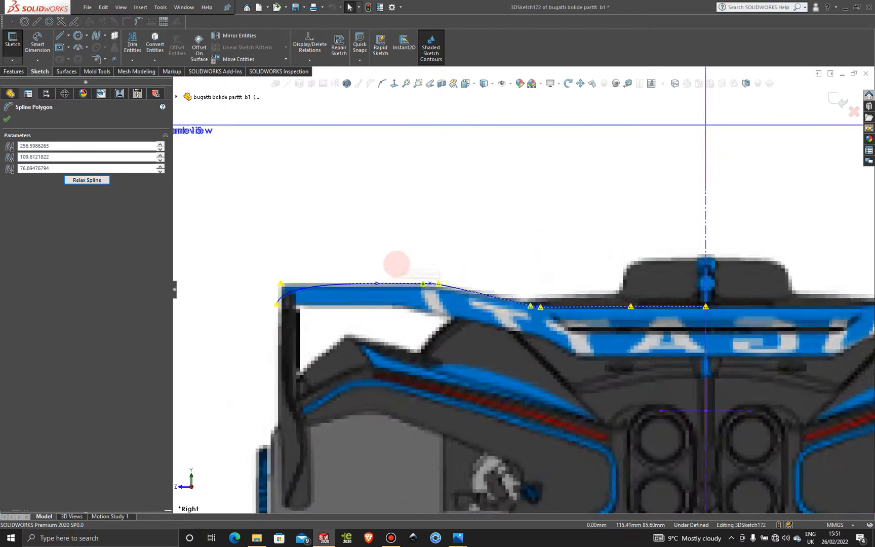
pyautogui.scroll(-1, 485, 309)
pyautogui.scroll(10, 481, 309)
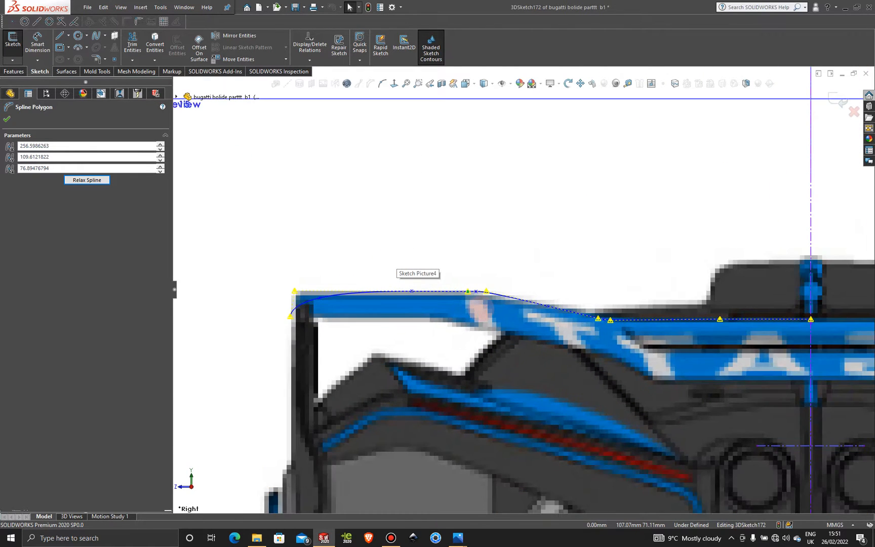
pyautogui.moveTo(495, 296); pyautogui.dragTo(582, 392, button='middle')
pyautogui.scroll(-2, 748, 345)
pyautogui.scroll(3, 748, 346)
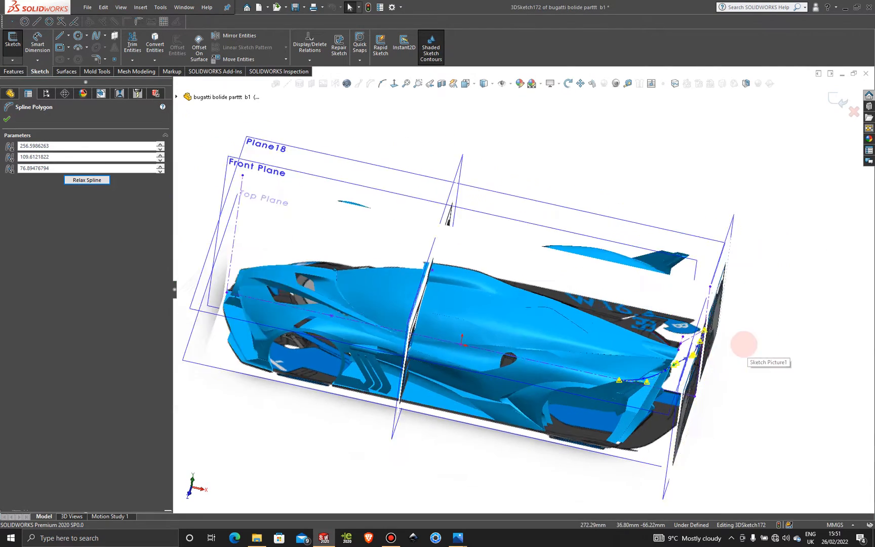
pyautogui.scroll(-6, 643, 319)
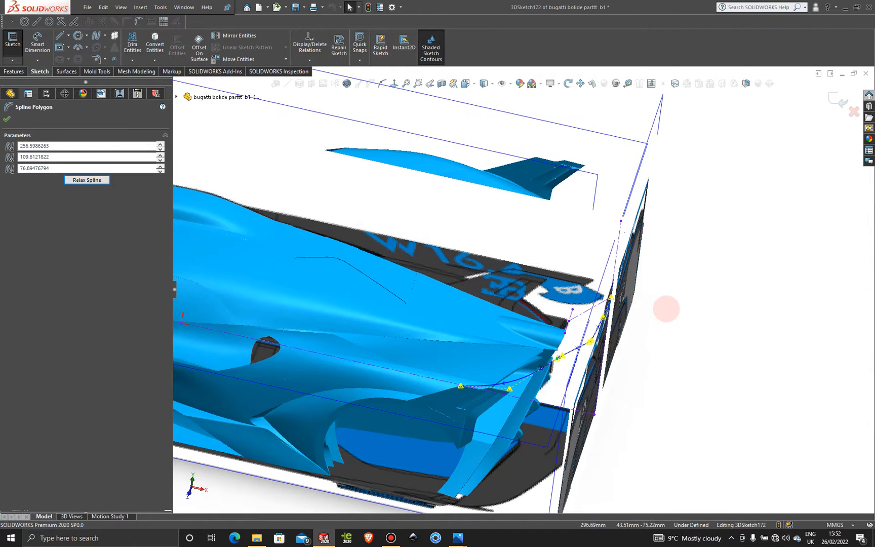
pyautogui.scroll(1, 666, 309)
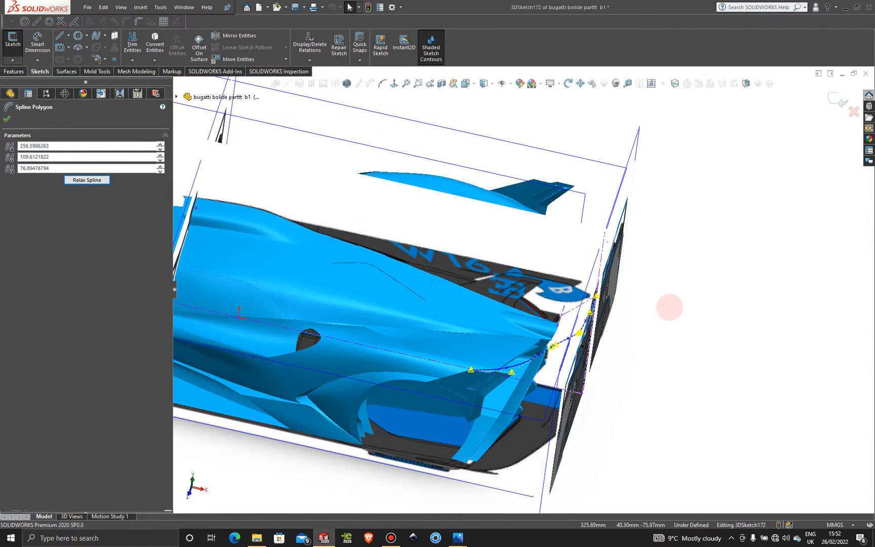
pyautogui.moveTo(669, 308)
pyautogui.mouseDown(button='middle')
pyautogui.moveTo(669, 318)
pyautogui.moveTo(650, 328)
pyautogui.moveTo(673, 260)
pyautogui.moveTo(674, 207)
pyautogui.moveTo(700, 395)
pyautogui.moveTo(674, 312)
pyautogui.moveTo(658, 299)
pyautogui.moveTo(670, 305)
pyautogui.moveTo(674, 217)
pyautogui.moveTo(687, 237)
pyautogui.mouseUp(button='middle')
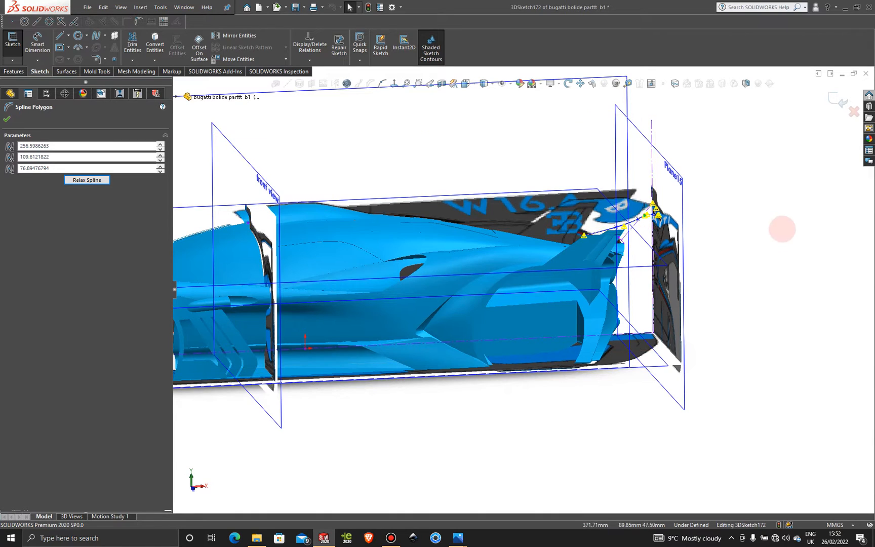
pyautogui.moveTo(762, 265); pyautogui.dragTo(693, 289, button='middle')
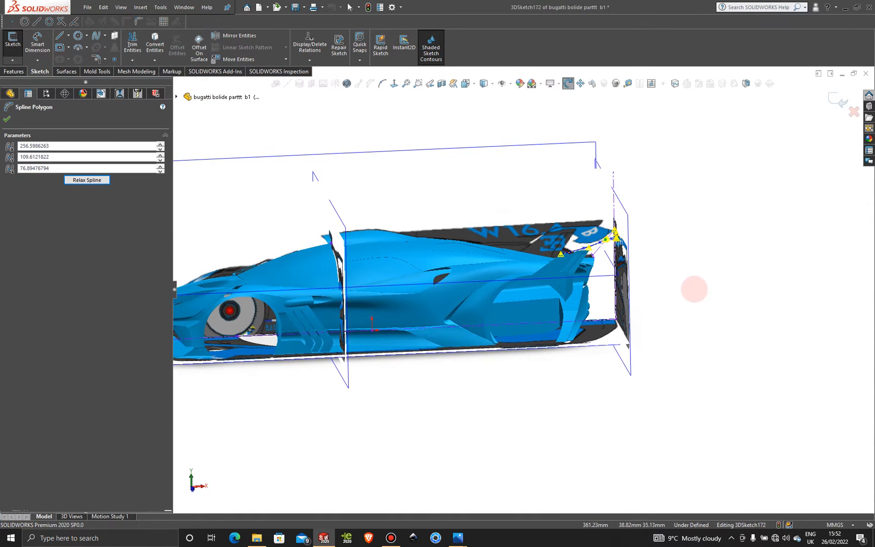
# - Exit the wing's 3D sketch and start a new sketch on the Front Plane, viewed from the front at the tail
pyautogui.click(837, 100)
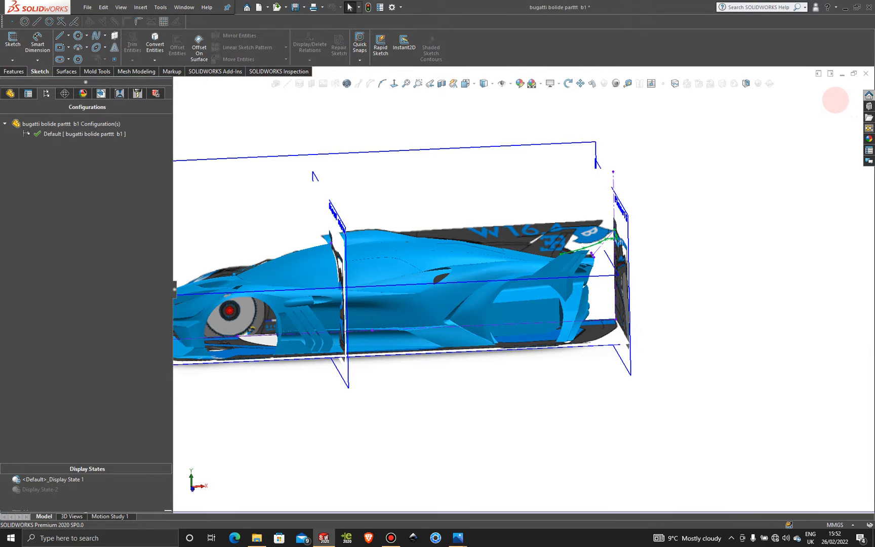
pyautogui.click(565, 144)
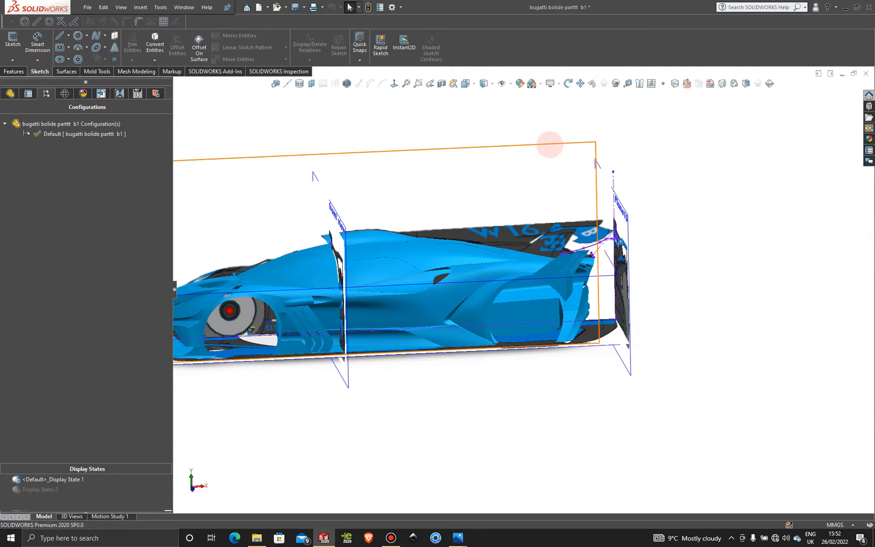
pyautogui.click(578, 142)
pyautogui.click(589, 116)
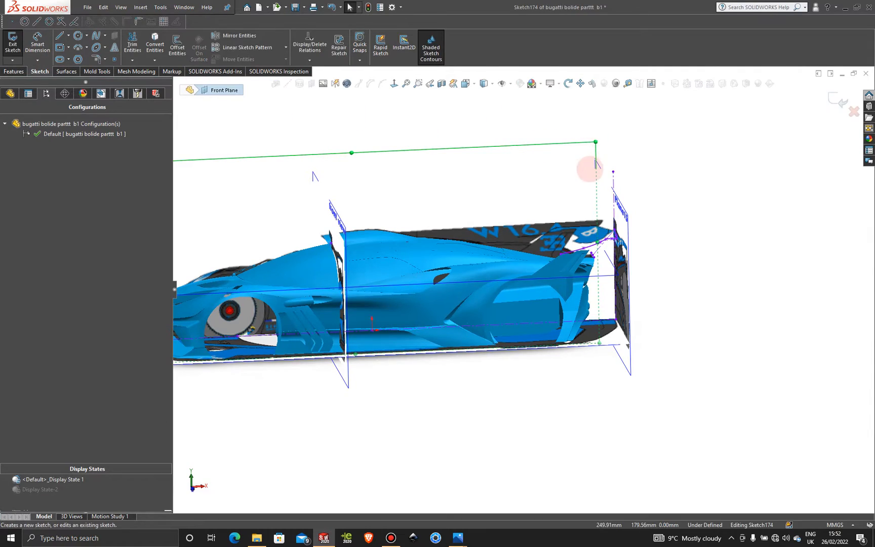
pyautogui.press('space')
pyautogui.click(456, 301)
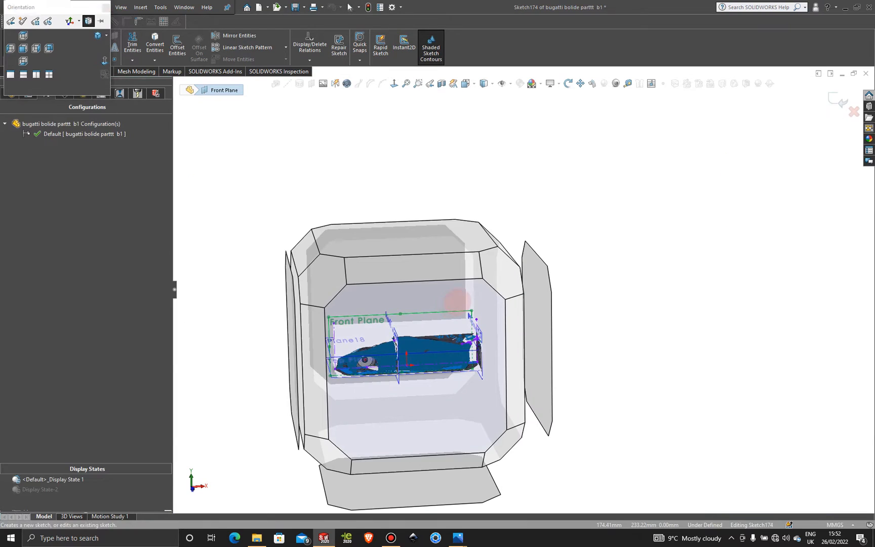
pyautogui.scroll(-10, 679, 303)
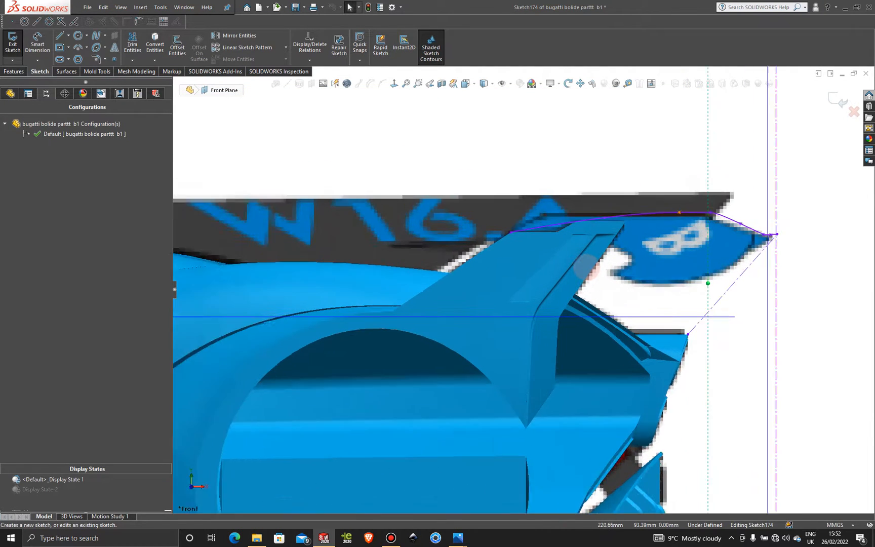
# - Place a sketch point at the lower front tip of the blue wing profile in the side reference image
pyautogui.click(114, 59)
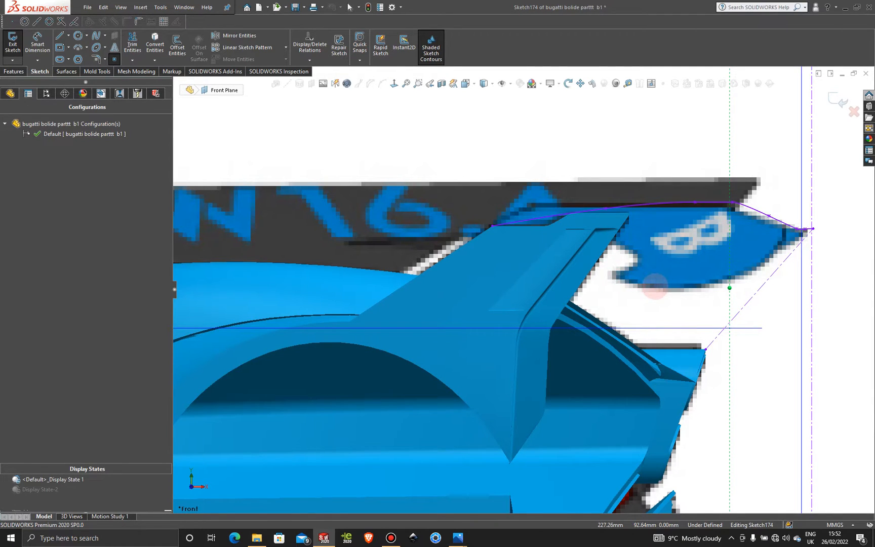
pyautogui.click(729, 287)
pyautogui.press('Escape')
pyautogui.scroll(6, 654, 283)
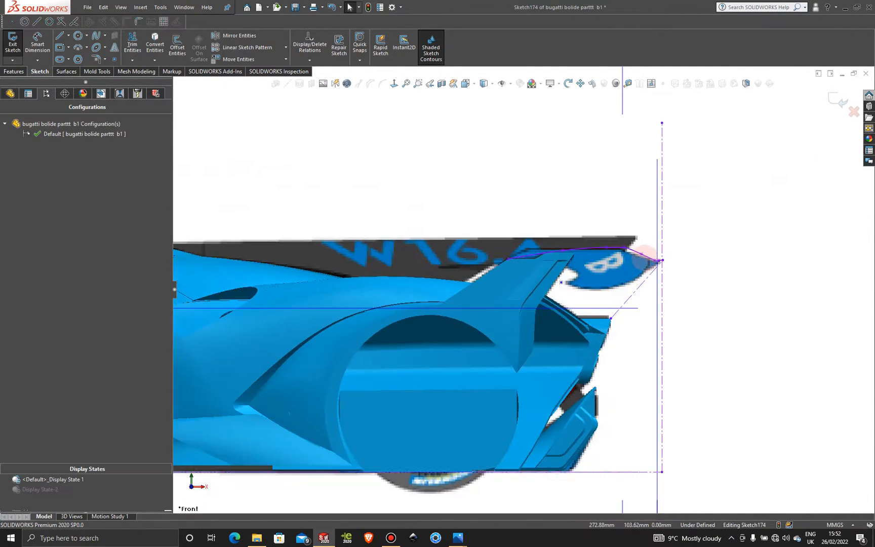
# - Activate Display State-2 to check the new point against the body without reference images, and exit the sketch
pyautogui.moveTo(559, 321); pyautogui.dragTo(566, 463, button='middle')
pyautogui.scroll(5, 658, 238)
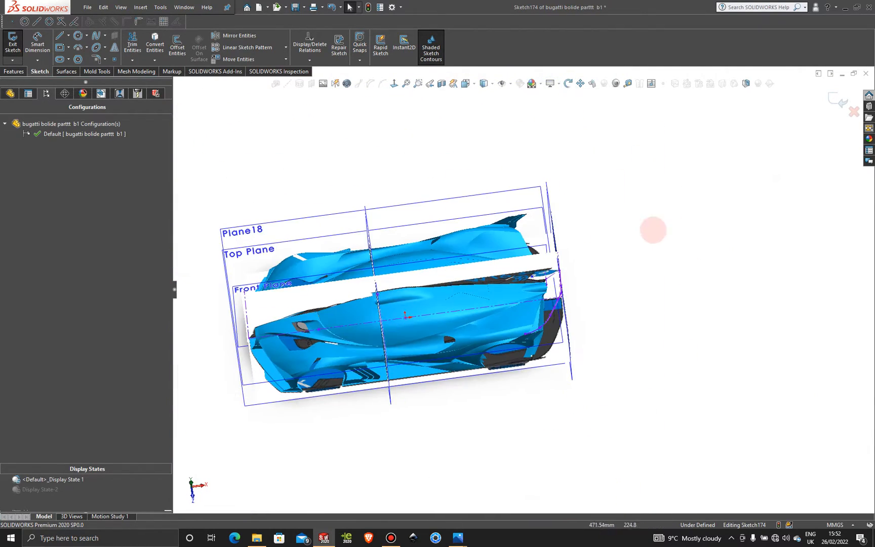
pyautogui.scroll(-1, 571, 248)
pyautogui.click(39, 489)
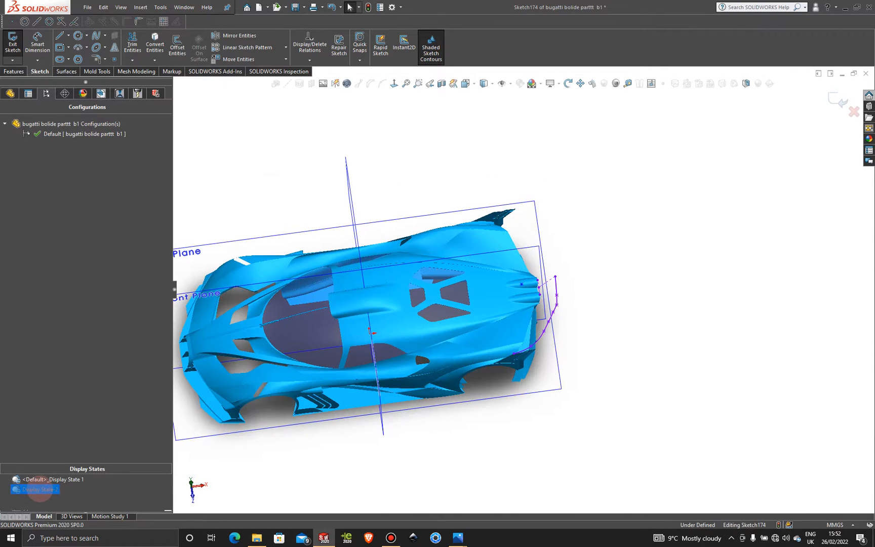
pyautogui.moveTo(585, 244); pyautogui.dragTo(552, 274, button='middle')
pyautogui.scroll(-5, 503, 326)
pyautogui.moveTo(497, 281); pyautogui.dragTo(511, 294, button='middle')
pyautogui.scroll(-4, 674, 289)
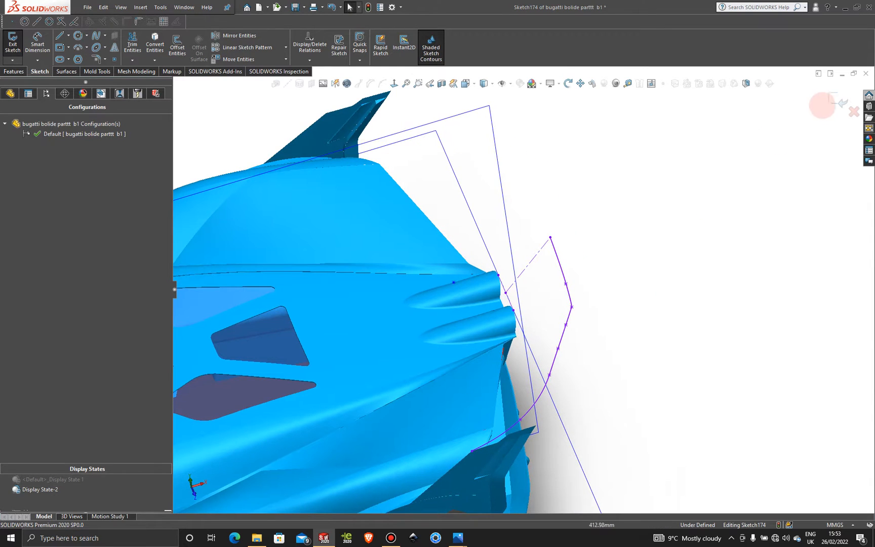
pyautogui.click(835, 97)
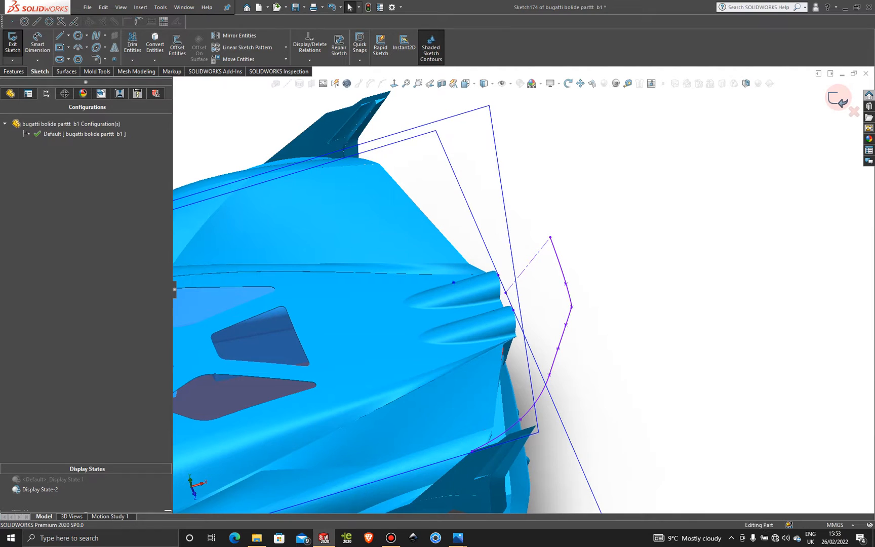
pyautogui.click(837, 100)
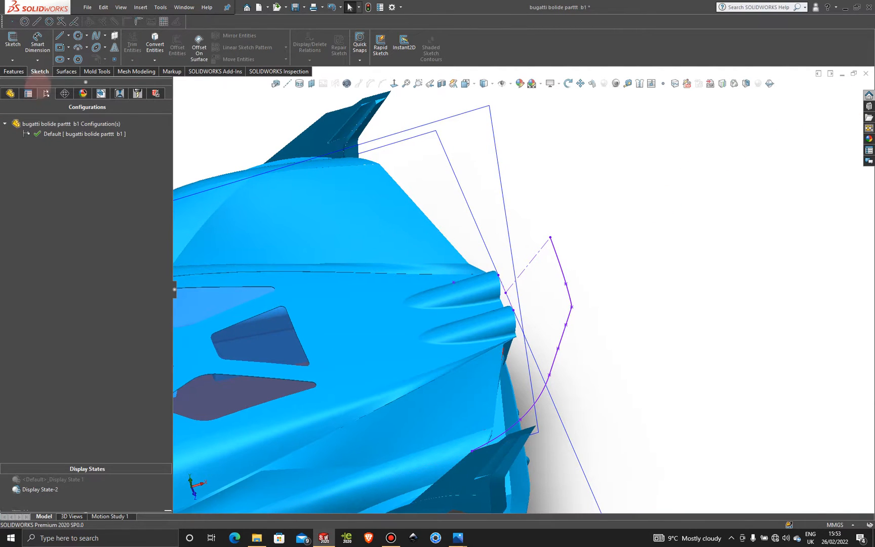
# - In a new 3D sketch, draw a two-point spline from the centreline sketch point to the outer end of the wing spline
pyautogui.click(12, 59)
pyautogui.click(20, 80)
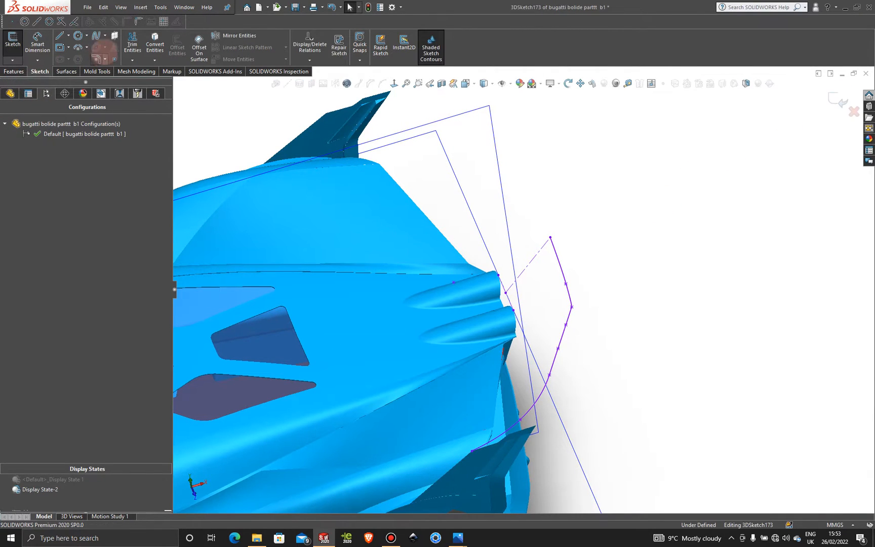
pyautogui.click(457, 224)
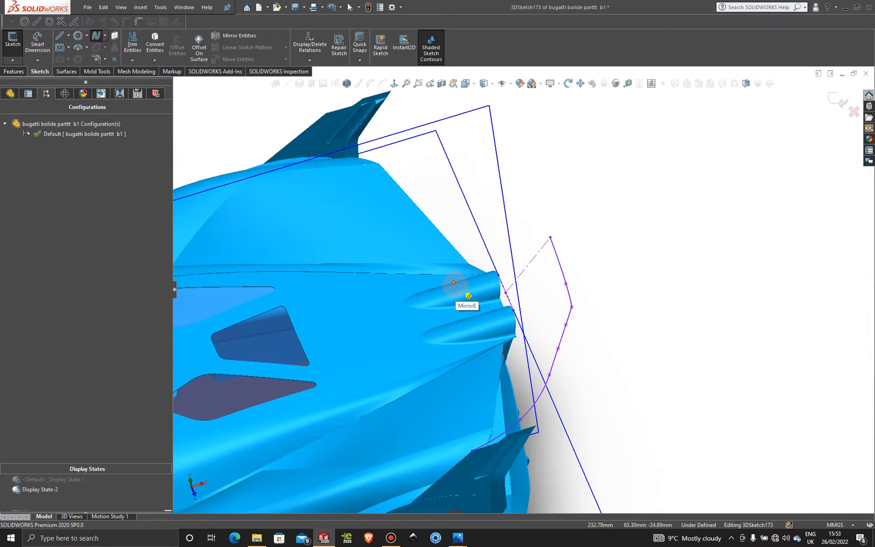
pyautogui.click(454, 282)
pyautogui.click(470, 450)
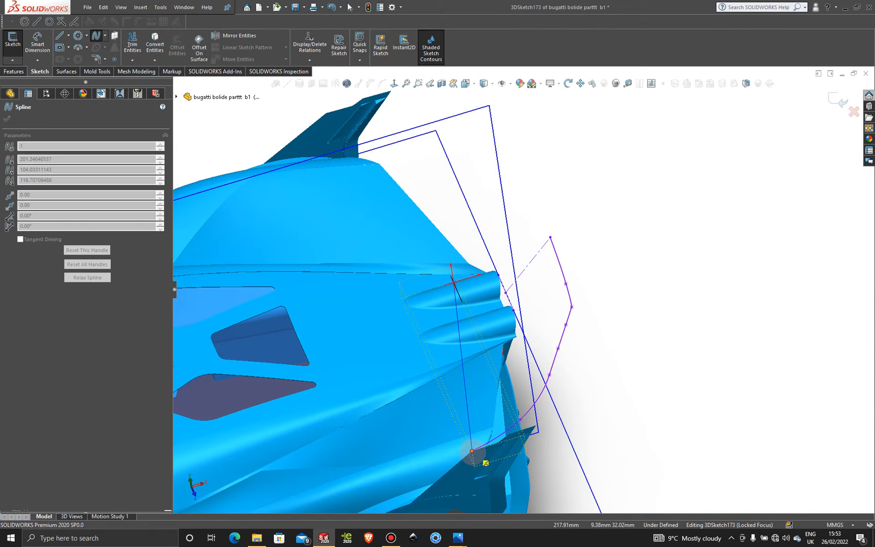
pyautogui.press('Escape')
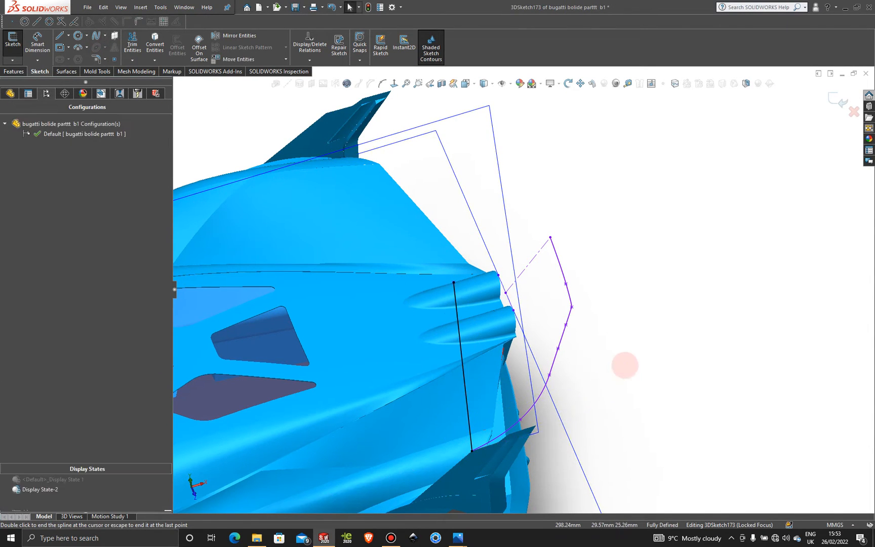
# - Inspect the new spline around the tail and reactivate the Default display state to compare it with the rear reference image
pyautogui.moveTo(601, 389)
pyautogui.mouseDown(button='middle')
pyautogui.moveTo(560, 307)
pyautogui.moveTo(562, 410)
pyautogui.moveTo(519, 395)
pyautogui.mouseUp(button='middle')
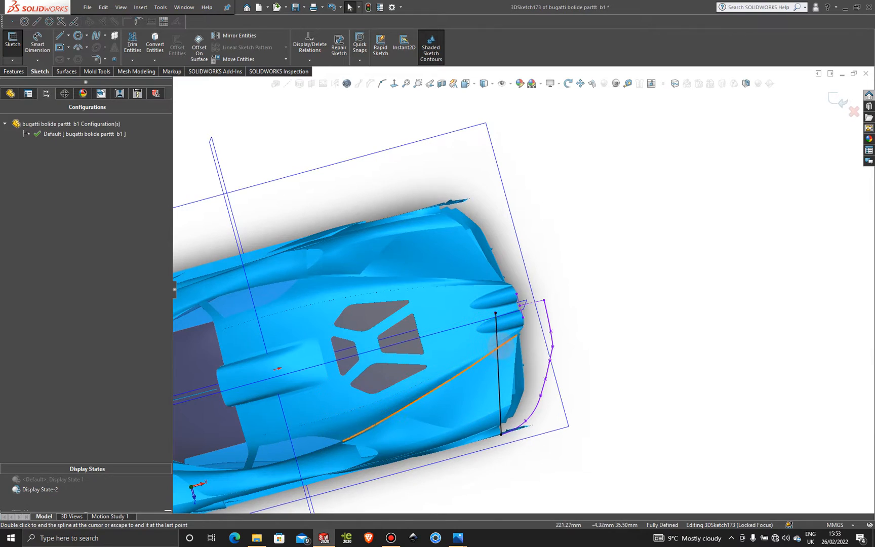
pyautogui.moveTo(638, 326)
pyautogui.mouseDown(button='middle')
pyautogui.moveTo(586, 164)
pyautogui.moveTo(529, 179)
pyautogui.moveTo(519, 196)
pyautogui.moveTo(598, 198)
pyautogui.mouseUp(button='middle')
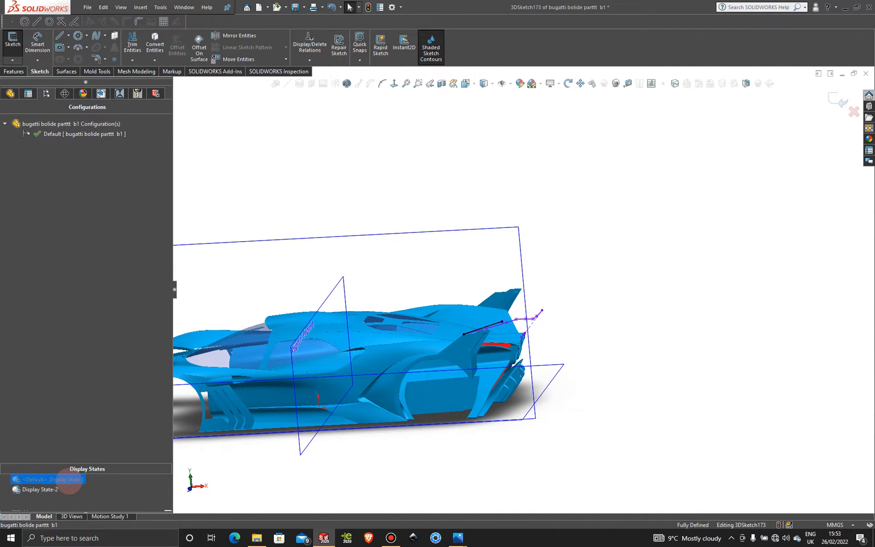
pyautogui.moveTo(668, 341); pyautogui.dragTo(566, 317, button='middle')
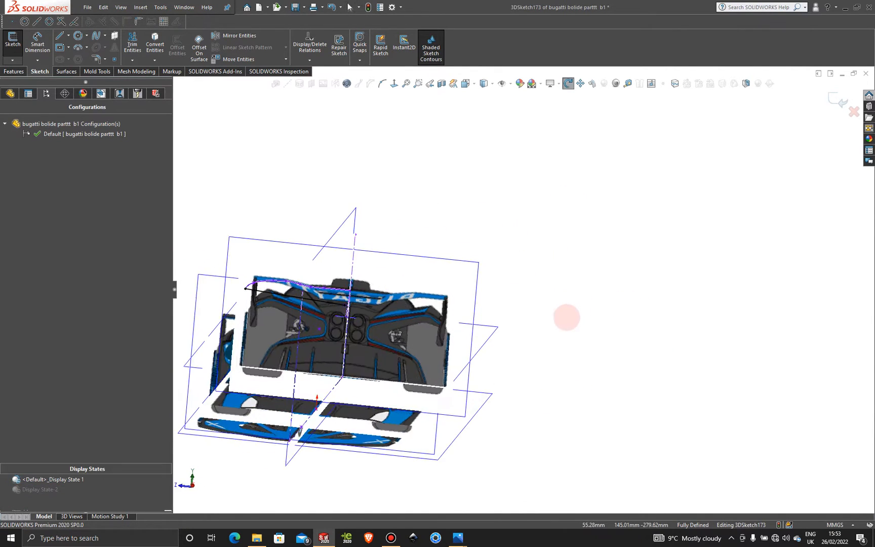
# - Compare the two-point spline with the wing in the rear reference image and in the rear photo 06_bolide_heck.jpg
pyautogui.press('space')
pyautogui.click(370, 398)
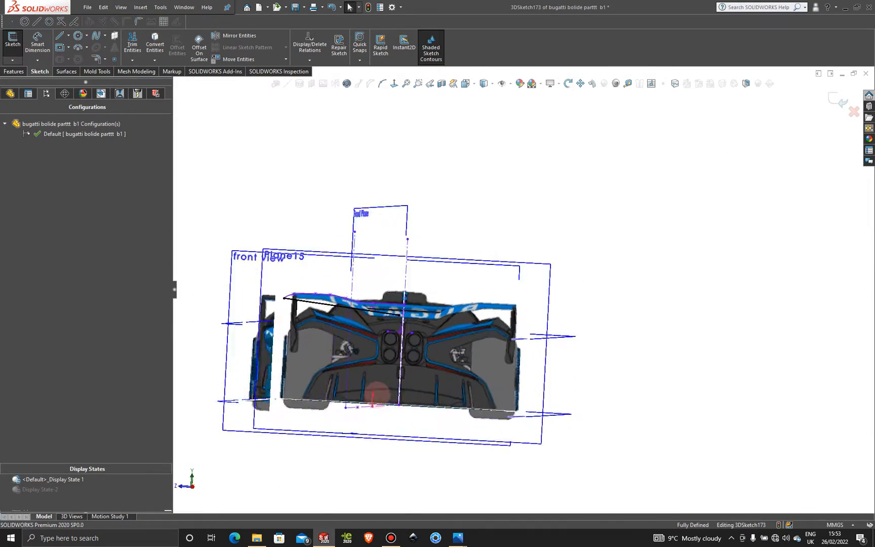
pyautogui.scroll(-5, 415, 292)
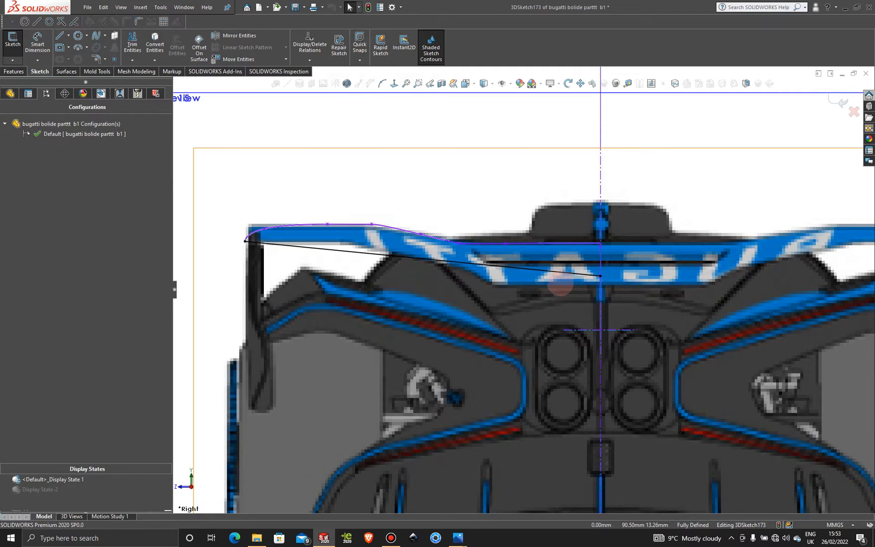
pyautogui.click(390, 537)
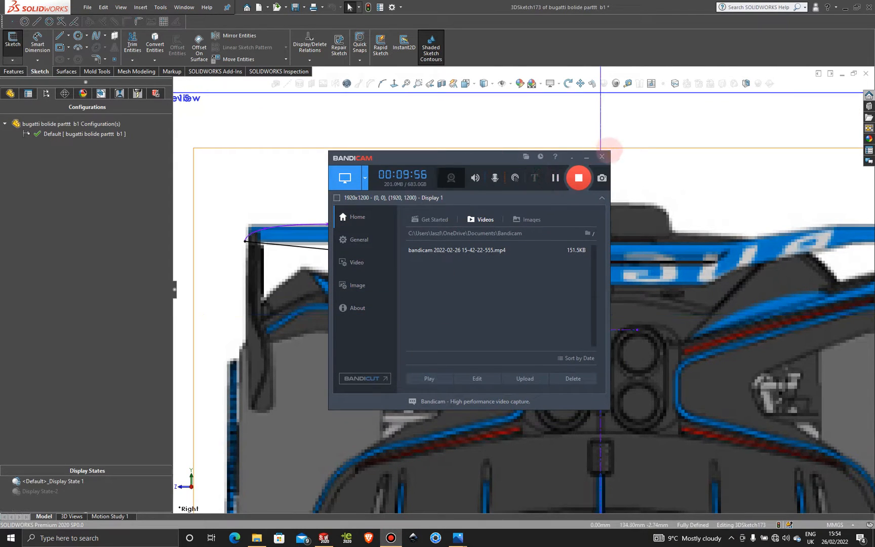
pyautogui.click(586, 157)
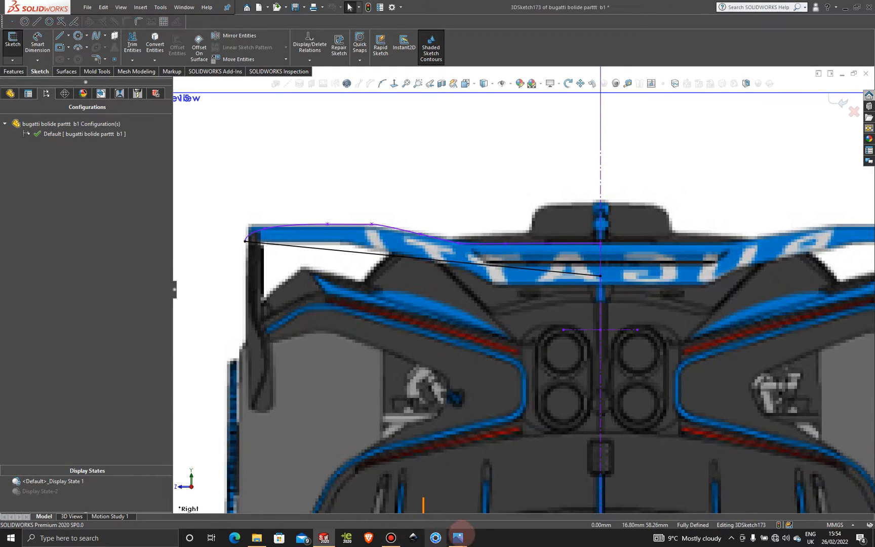
pyautogui.moveTo(458, 536)
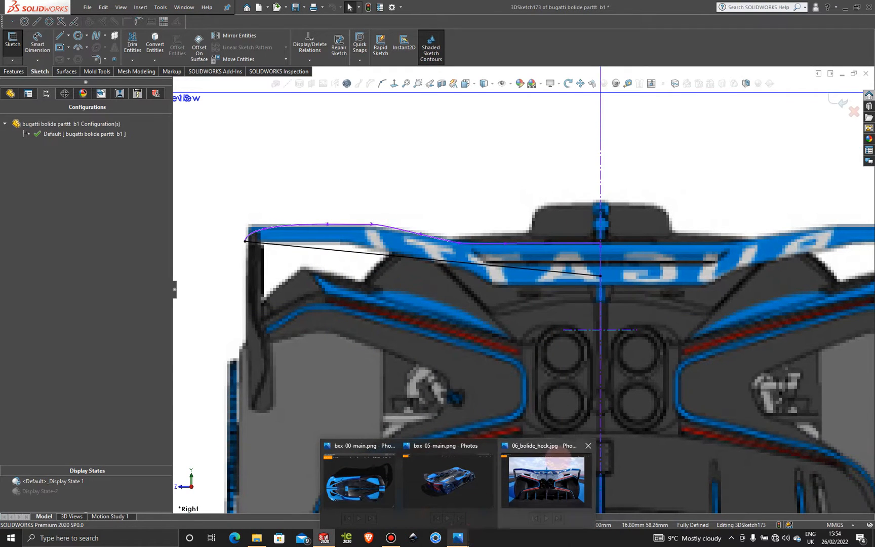
pyautogui.click(546, 478)
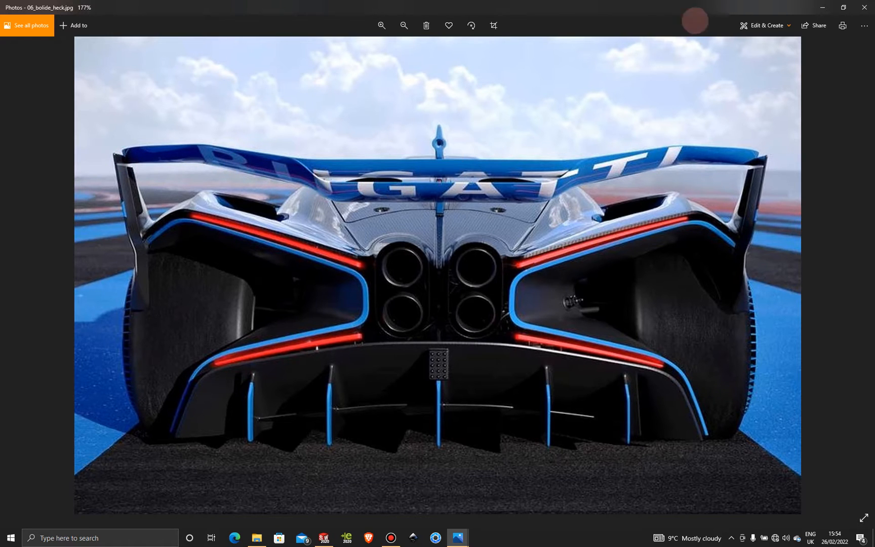
pyautogui.click(821, 8)
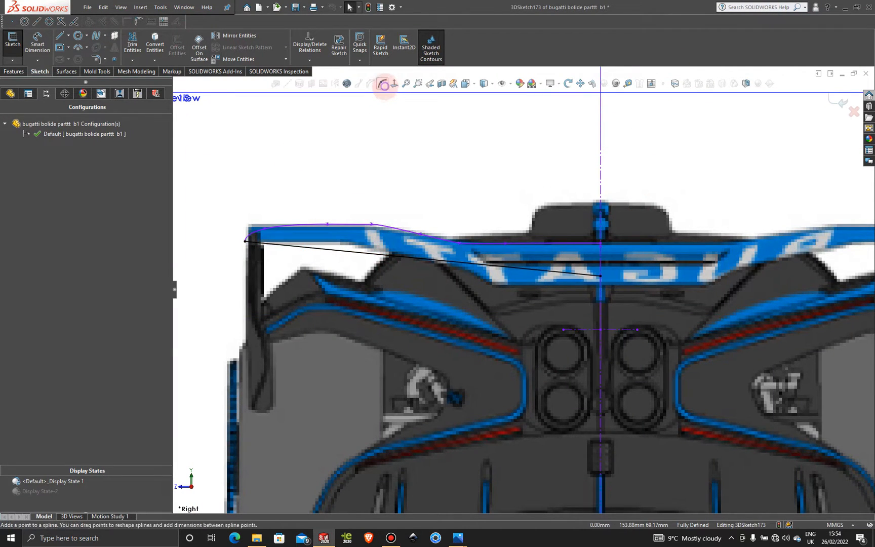
# - Insert spline points along the two-point spline between the wing's outer end and the centreline
pyautogui.click(382, 83)
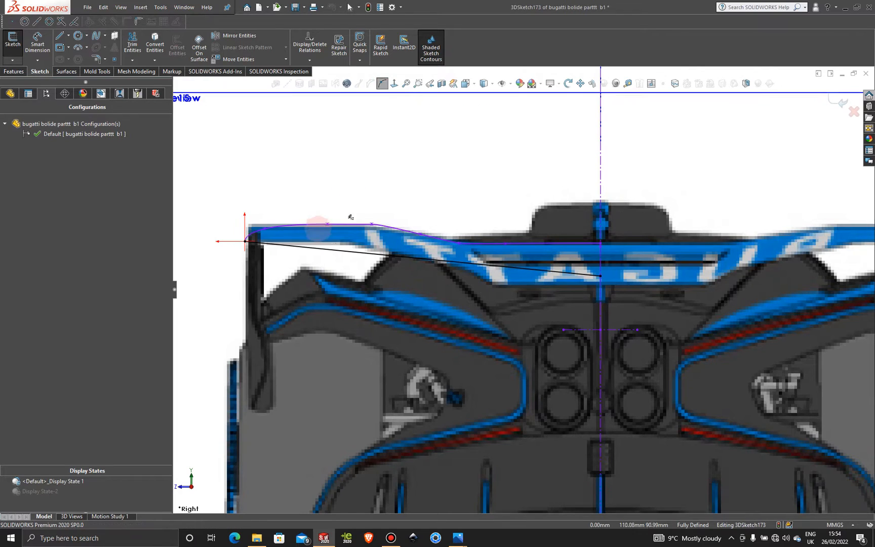
pyautogui.click(314, 248)
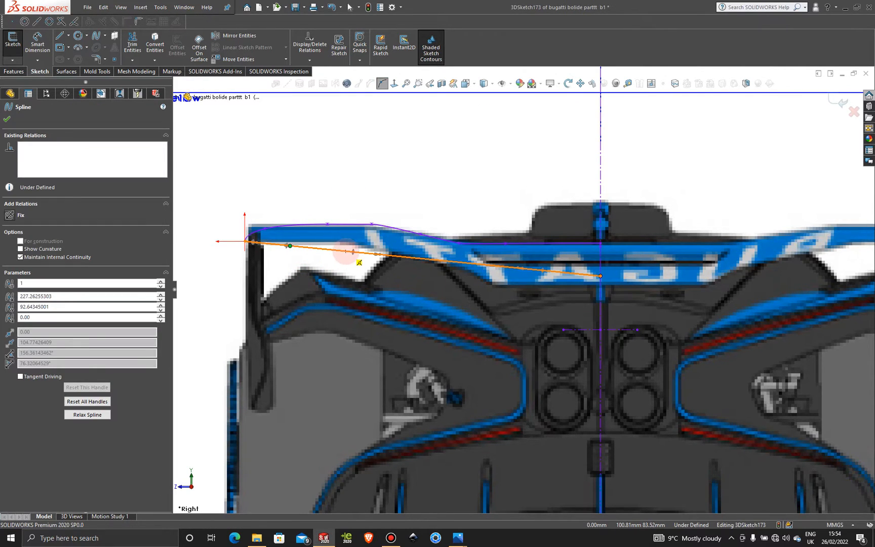
pyautogui.moveTo(346, 252); pyautogui.dragTo(523, 279)
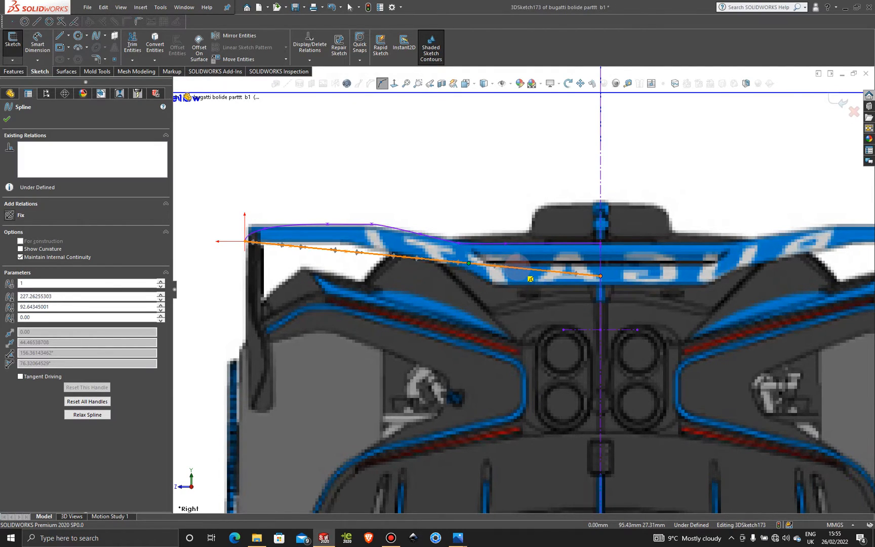
pyautogui.moveTo(530, 279); pyautogui.dragTo(571, 283)
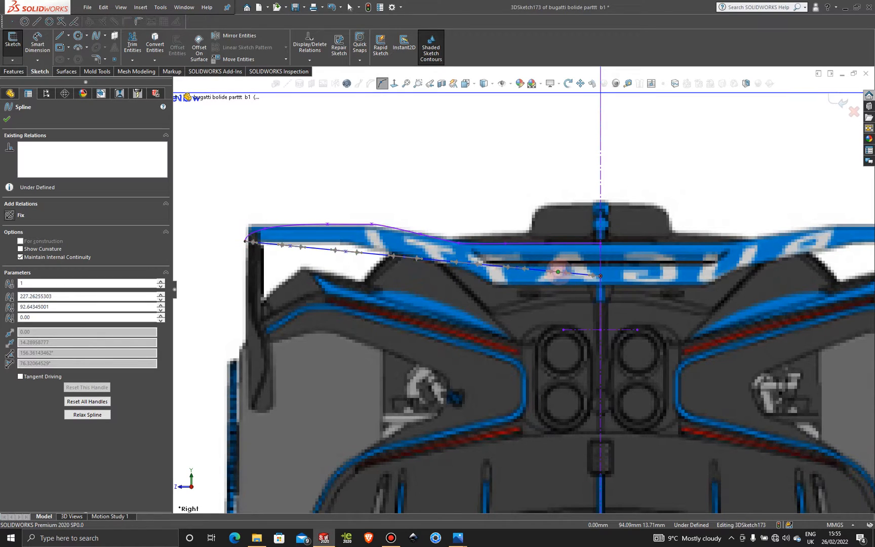
pyautogui.press('Escape')
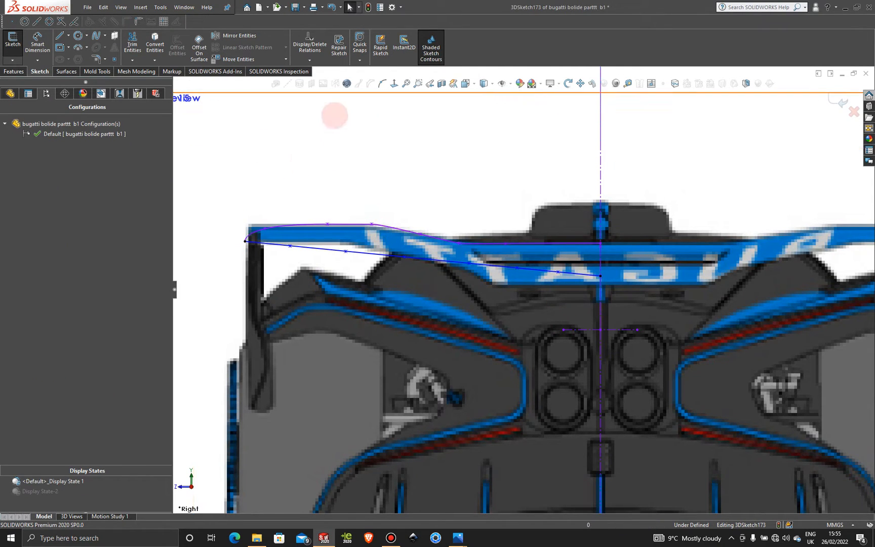
pyautogui.press('z')
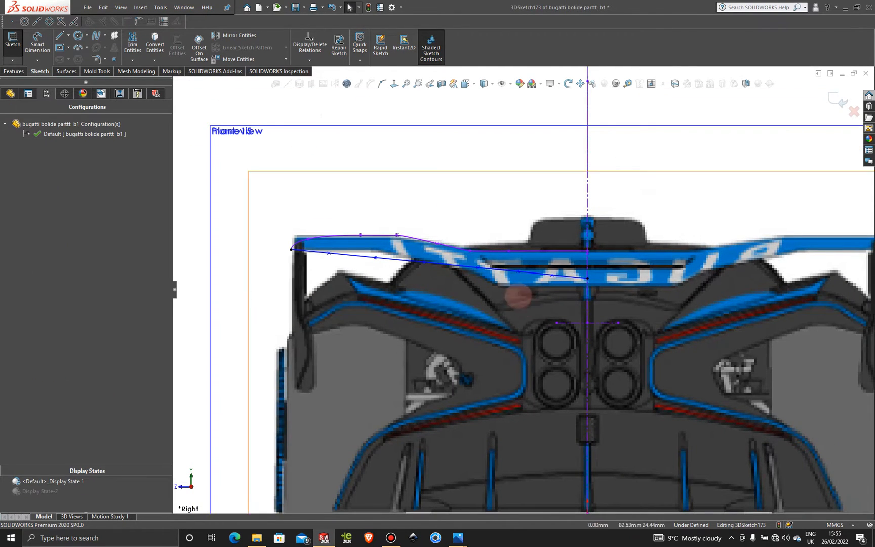
# - Display the spline's control polygon and shape its outer portion to the lower edge of the blue wing in the rear reference image
pyautogui.click(503, 273)
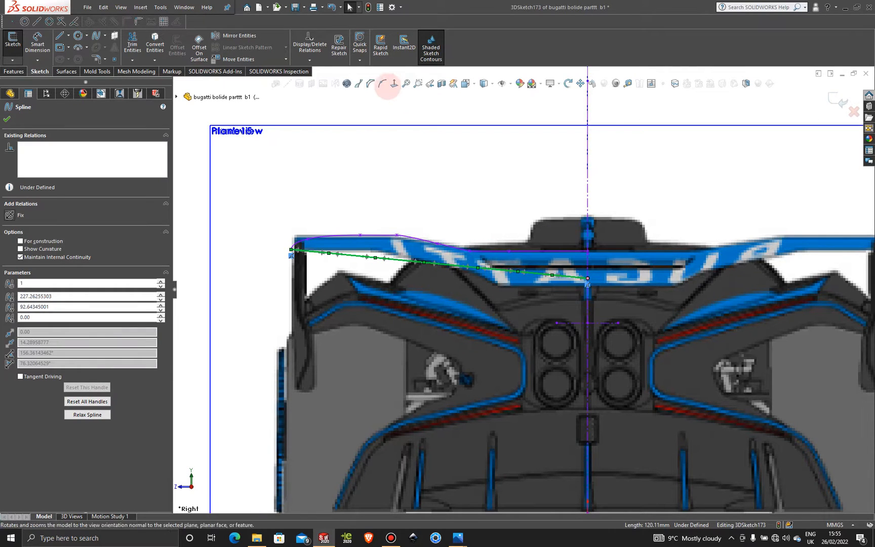
pyautogui.click(368, 83)
pyautogui.scroll(-5, 344, 253)
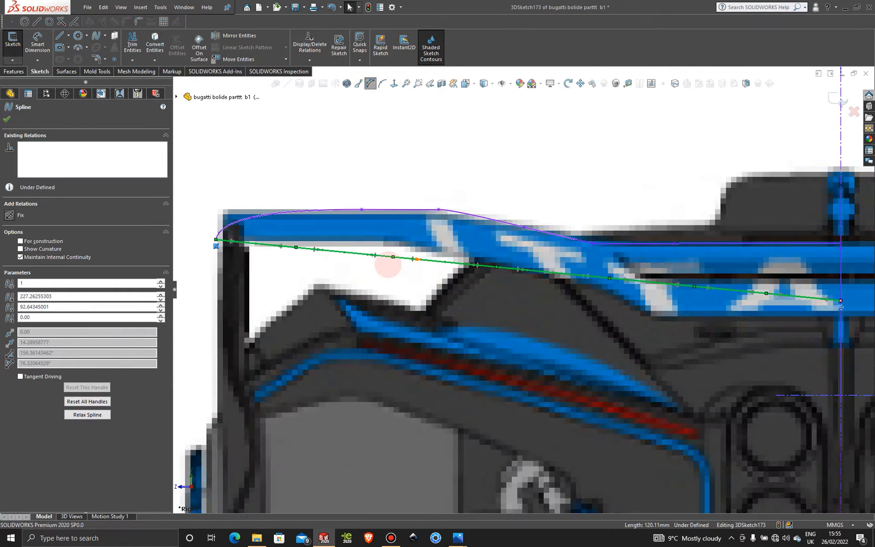
pyautogui.click(344, 253)
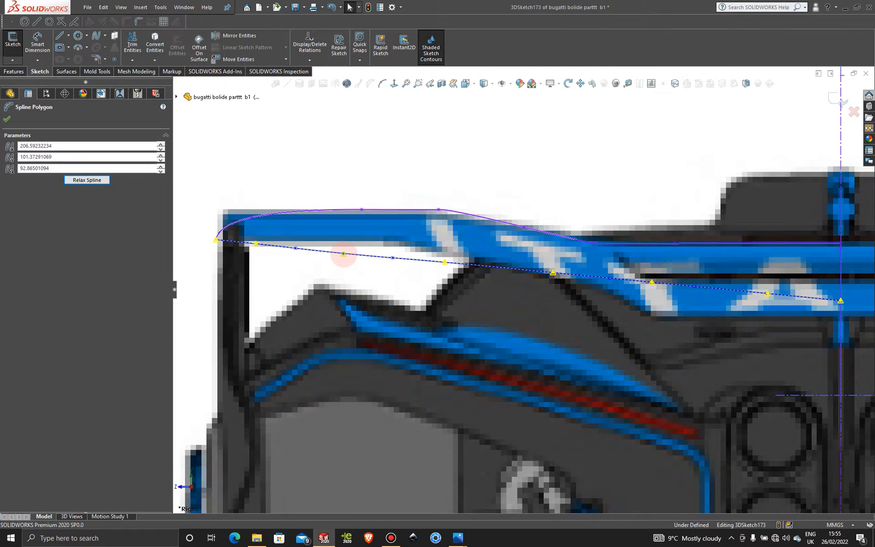
pyautogui.moveTo(344, 251); pyautogui.dragTo(349, 243)
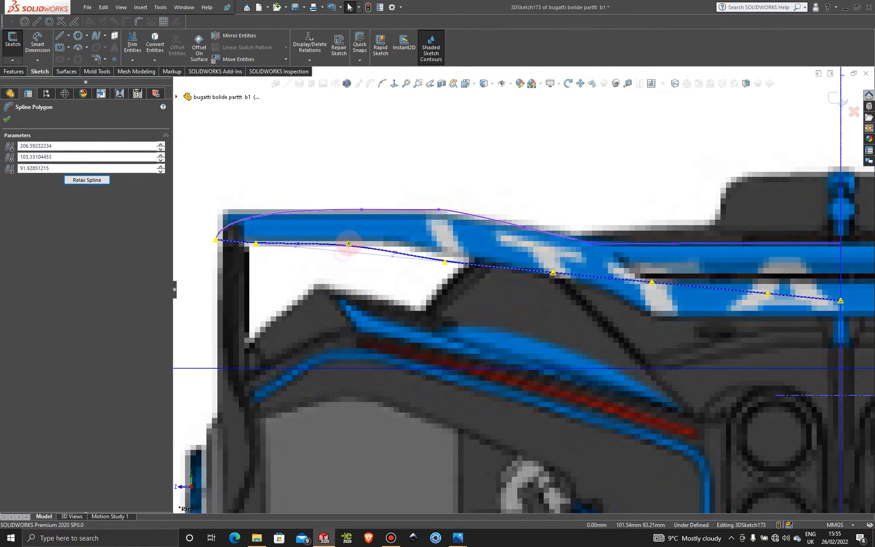
pyautogui.moveTo(255, 246)
pyautogui.mouseDown()
pyautogui.moveTo(240, 239)
pyautogui.moveTo(259, 242)
pyautogui.mouseUp()
pyautogui.moveTo(444, 262); pyautogui.dragTo(365, 240)
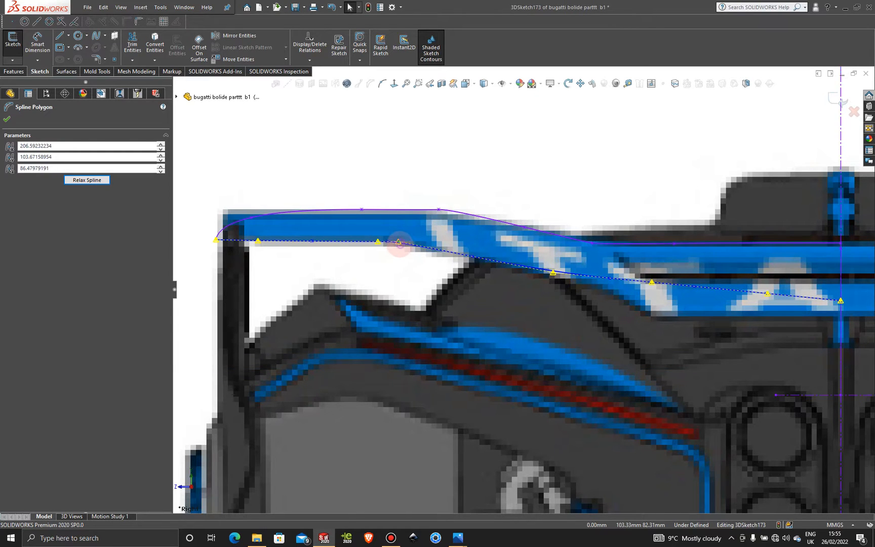
pyautogui.moveTo(398, 241); pyautogui.dragTo(402, 242)
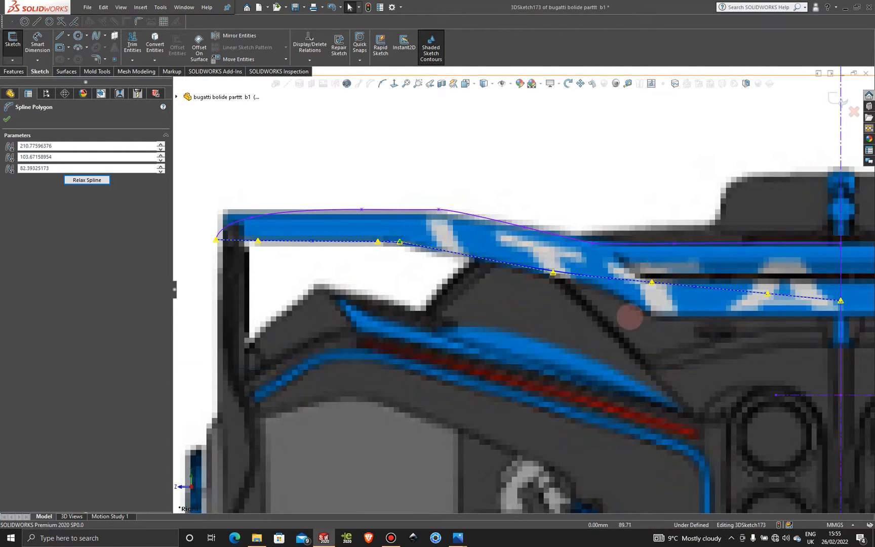
# - Shape the spline's inner control points to follow the wing's downward slope and flatten towards the centreline
pyautogui.scroll(2, 609, 303)
pyautogui.scroll(-2, 643, 316)
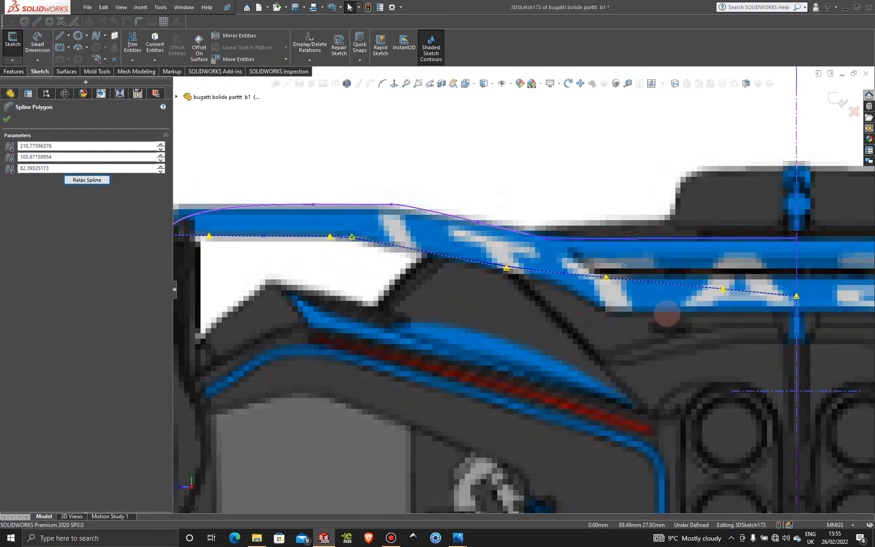
pyautogui.moveTo(723, 288); pyautogui.dragTo(724, 301)
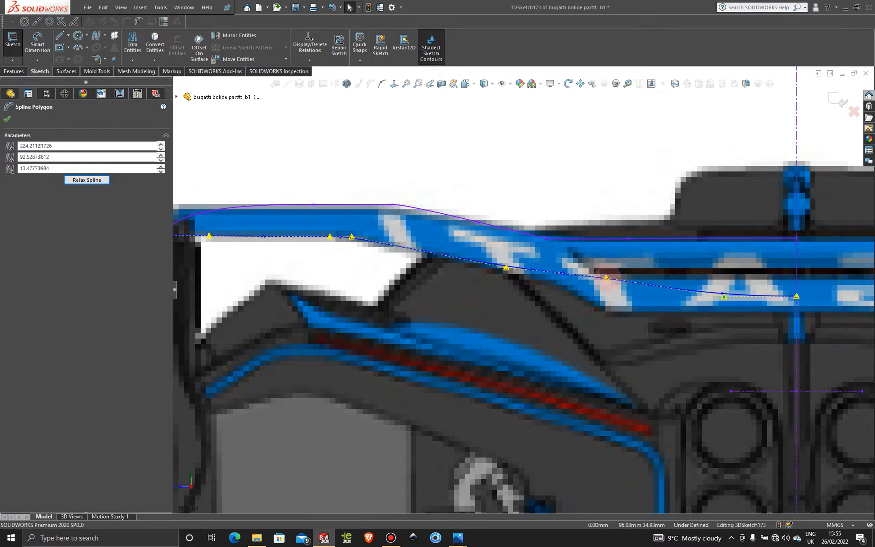
pyautogui.moveTo(605, 277); pyautogui.dragTo(607, 298)
pyautogui.moveTo(506, 267); pyautogui.dragTo(549, 277)
pyautogui.moveTo(607, 298); pyautogui.dragTo(524, 270)
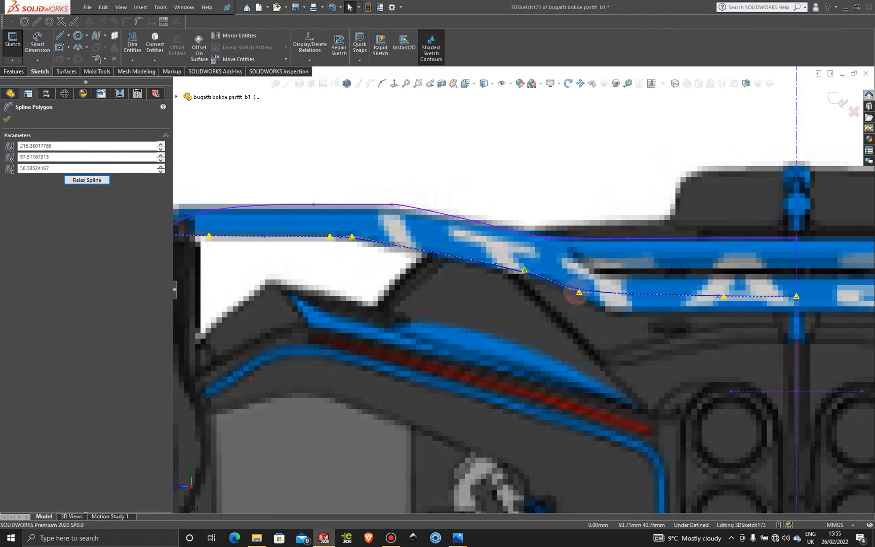
pyautogui.moveTo(723, 296); pyautogui.dragTo(594, 293)
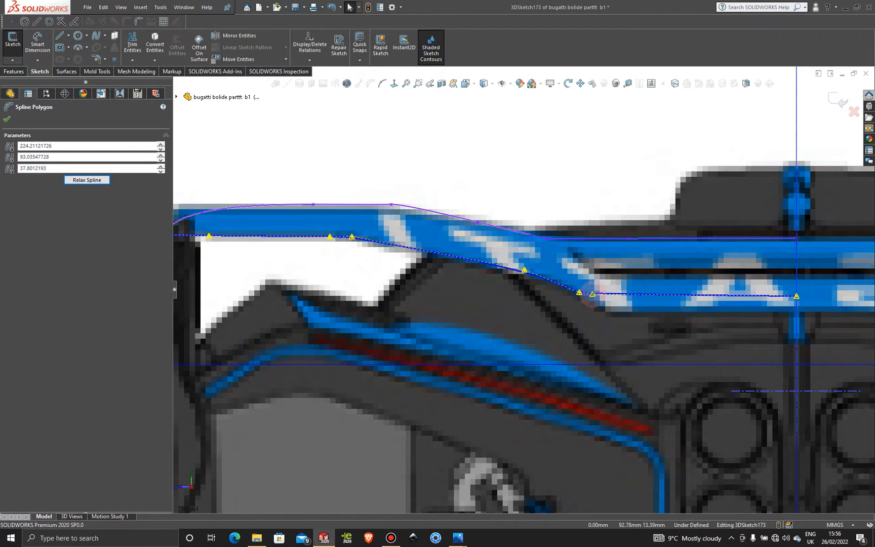
# - Fine-tune the control point on the sloping part of the spline by moving it slightly lower
pyautogui.scroll(-2, 617, 315)
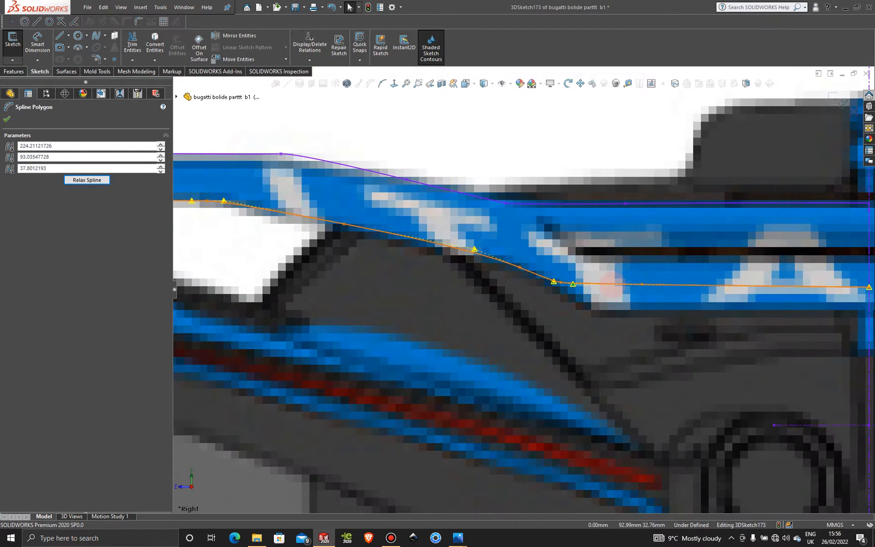
pyautogui.scroll(3, 516, 286)
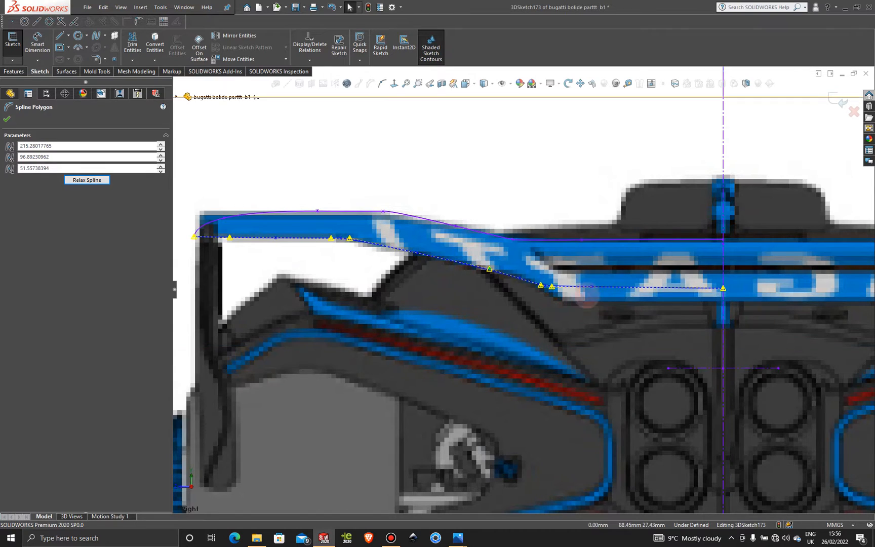
pyautogui.moveTo(489, 269); pyautogui.dragTo(489, 272)
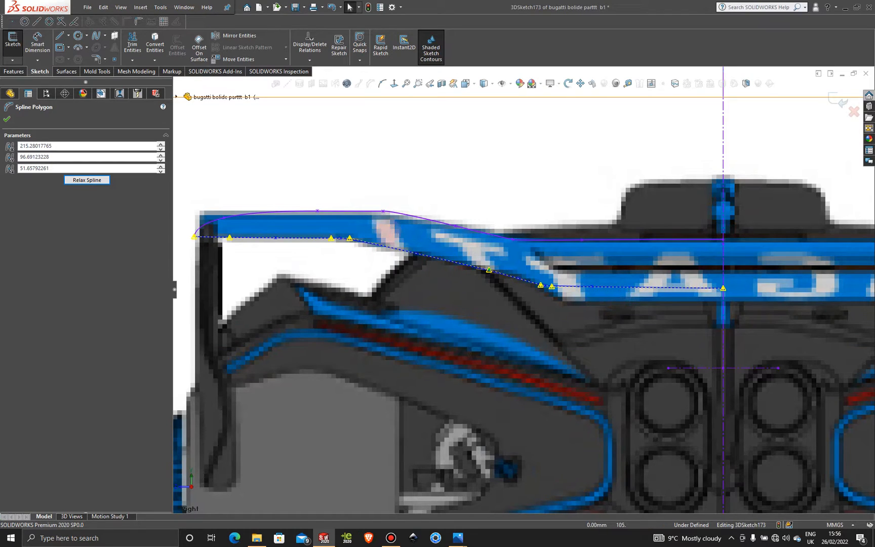
# - Check the reshaped spline against the body's tail and the outer wing curve in 3D, and exit the 3D sketch
pyautogui.scroll(2, 392, 245)
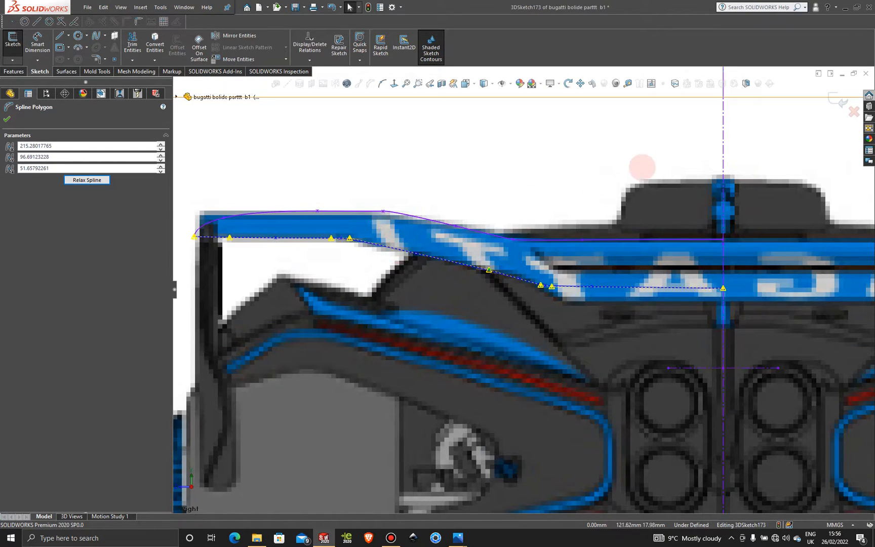
pyautogui.scroll(2, 556, 279)
pyautogui.moveTo(490, 289); pyautogui.dragTo(527, 371, button='middle')
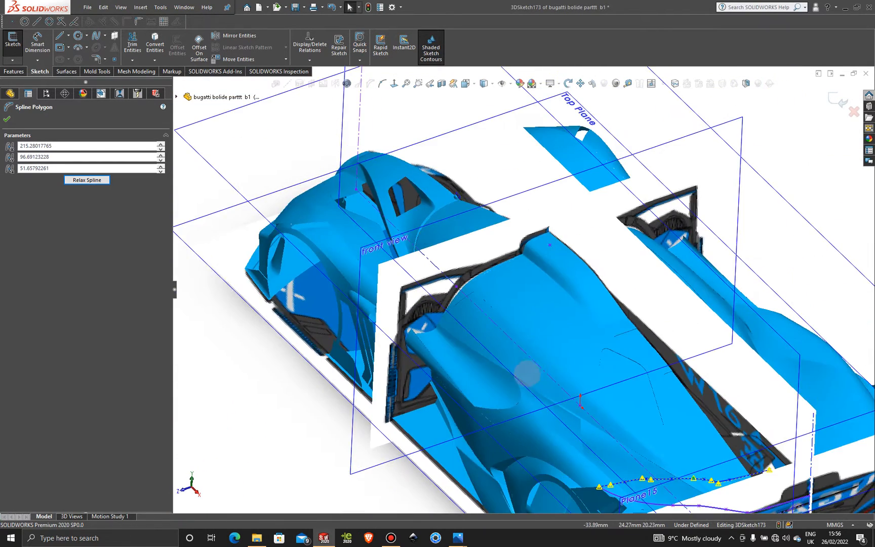
pyautogui.scroll(4, 534, 385)
pyautogui.scroll(-7, 581, 368)
pyautogui.moveTo(550, 340); pyautogui.dragTo(626, 402, button='middle')
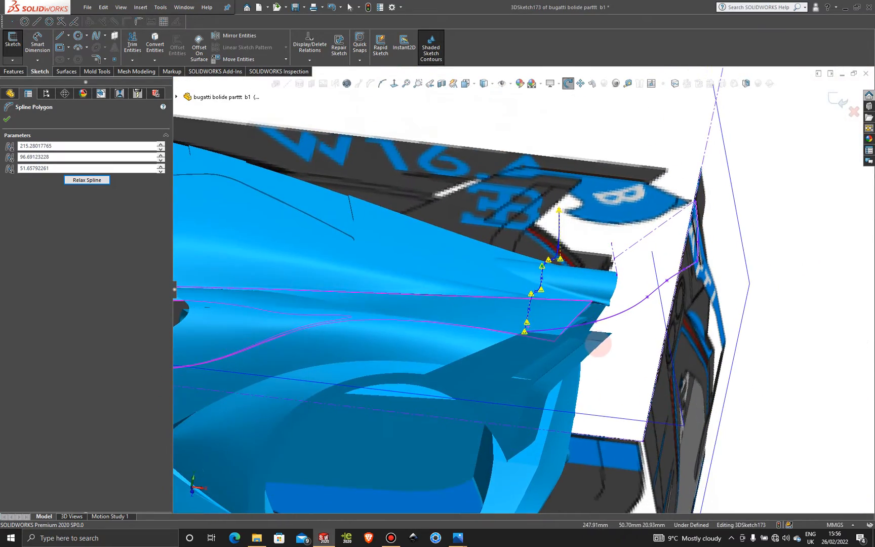
pyautogui.click(835, 99)
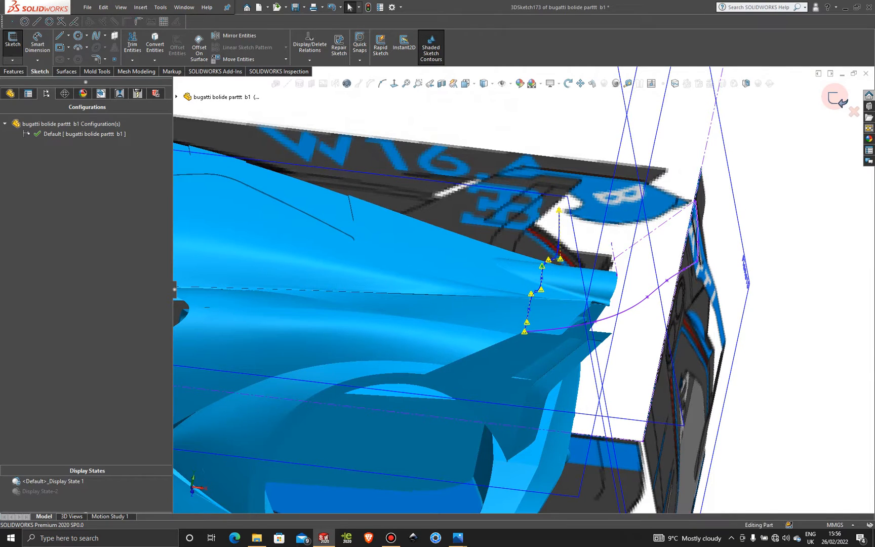
pyautogui.click(835, 99)
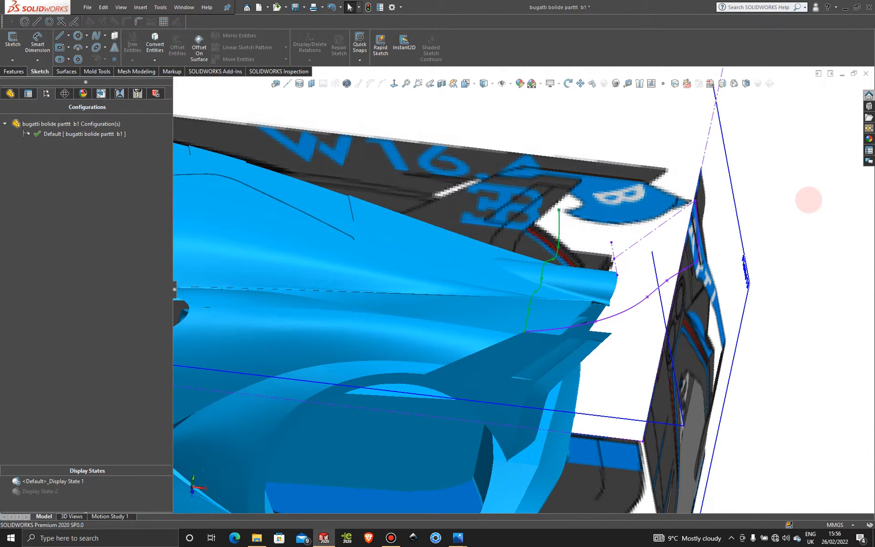
pyautogui.click(810, 220)
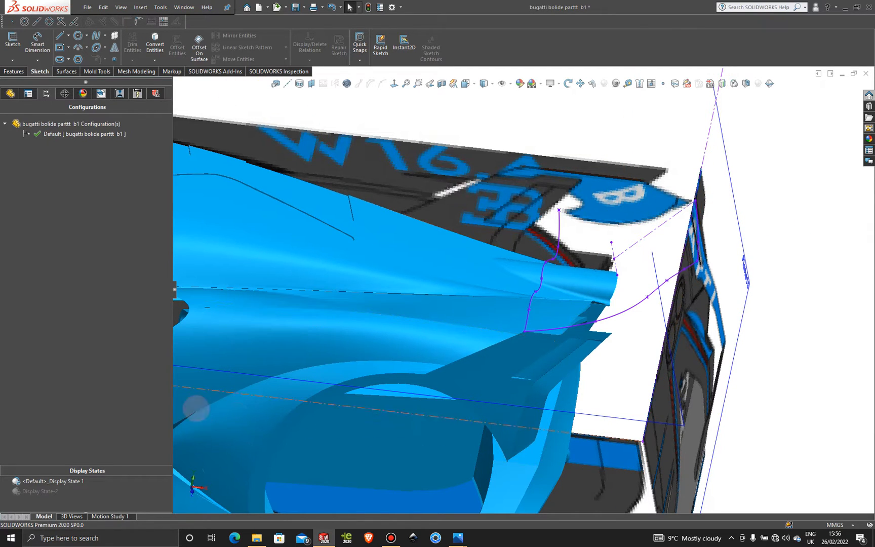
# - Switch to Display State-2 and draw a two-point spline in a new 3D sketch joining the inner ends of the two wing edge curves
pyautogui.click(41, 491)
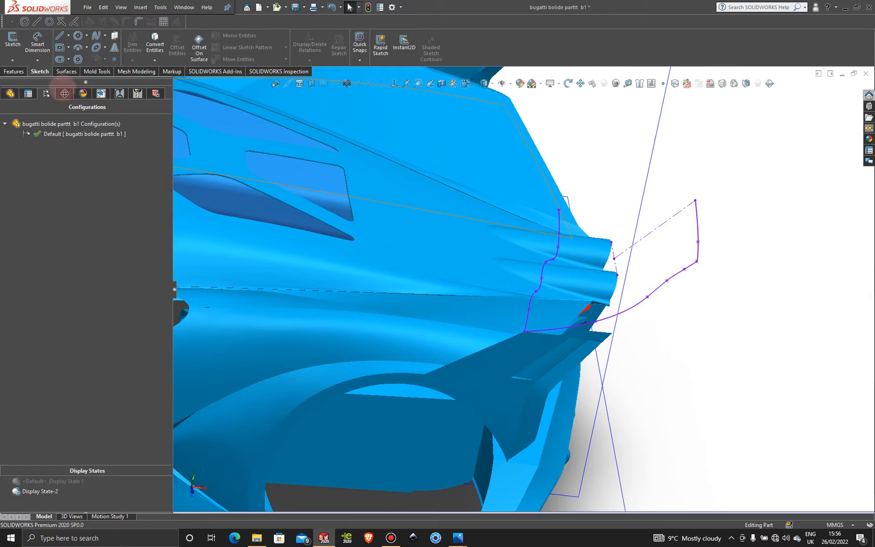
pyautogui.click(12, 59)
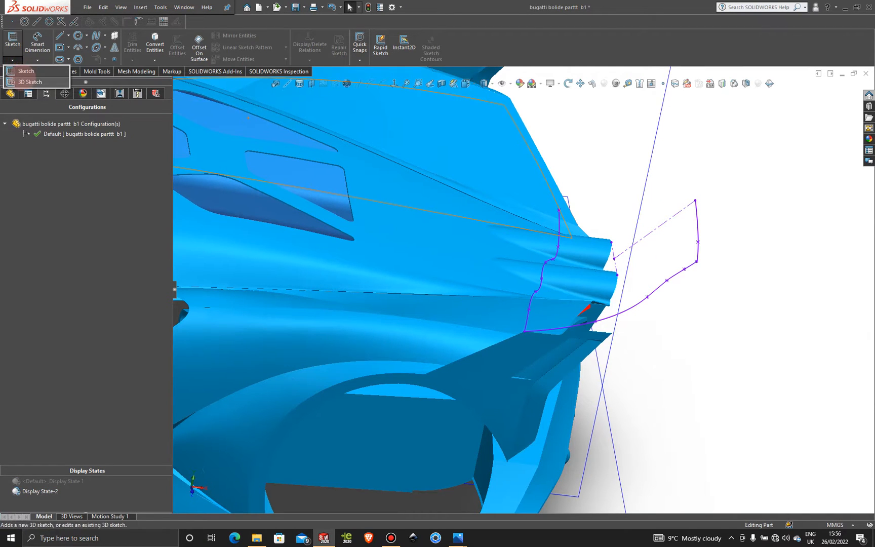
pyautogui.click(31, 81)
pyautogui.click(95, 38)
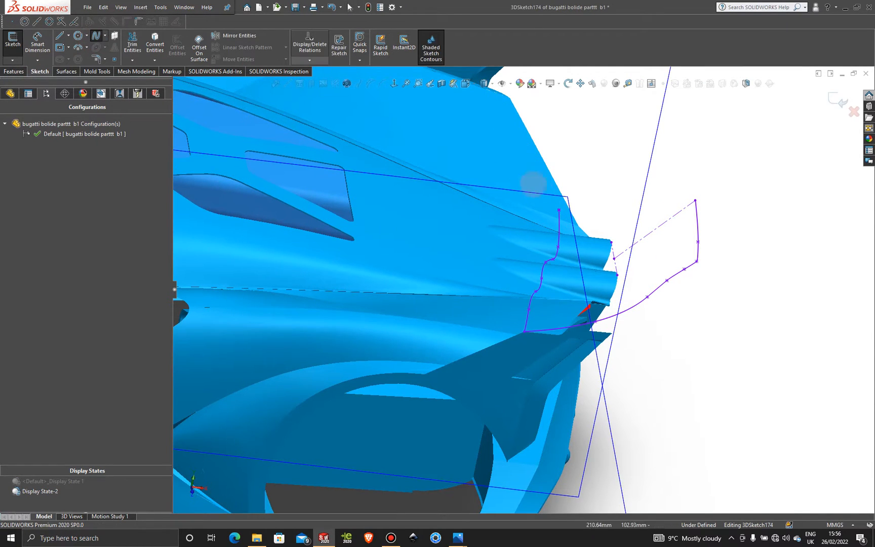
pyautogui.click(559, 210)
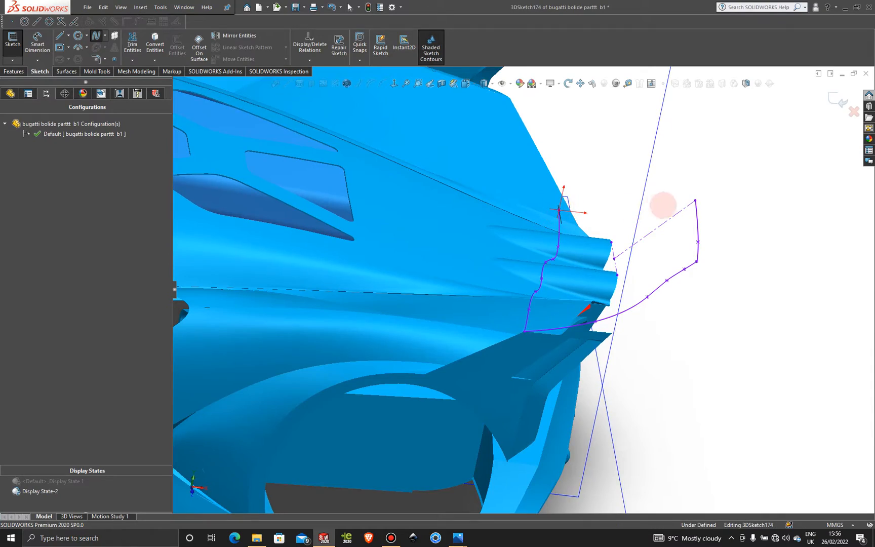
pyautogui.click(695, 201)
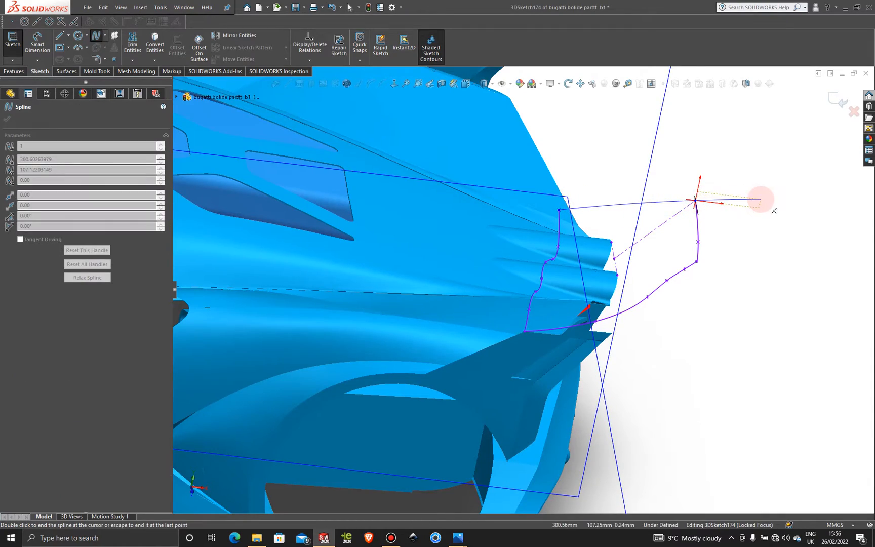
pyautogui.press('Escape')
# - In the Front view, bow the joining spline downwards by pulling the tangency handle at its front end
pyautogui.press('space')
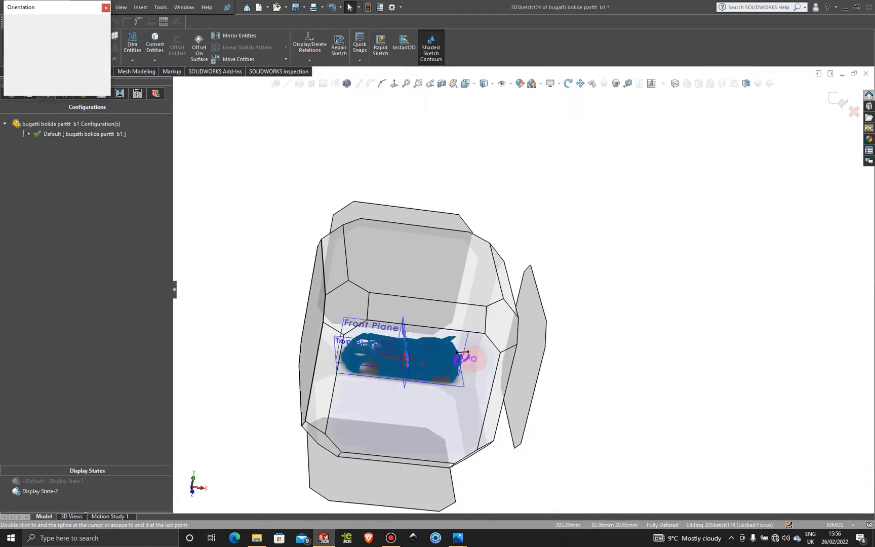
pyautogui.click(474, 358)
pyautogui.scroll(-5, 729, 272)
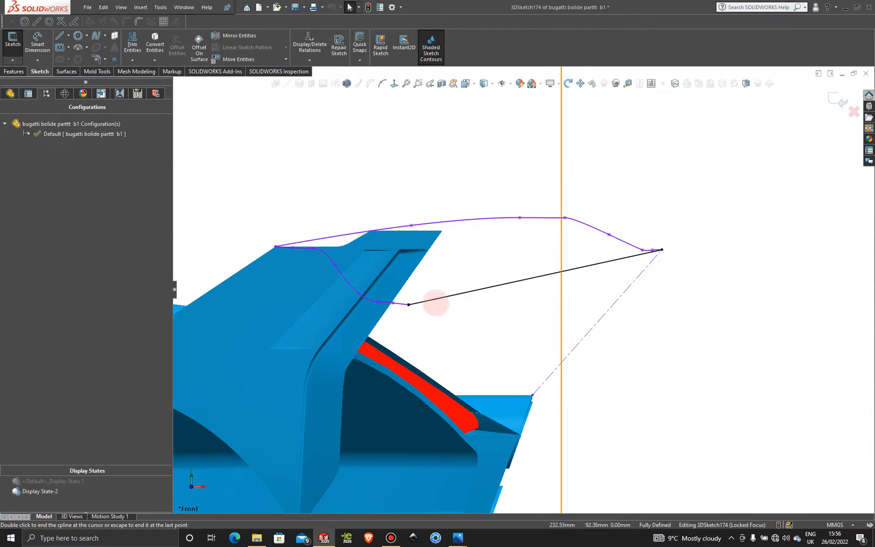
pyautogui.click(445, 296)
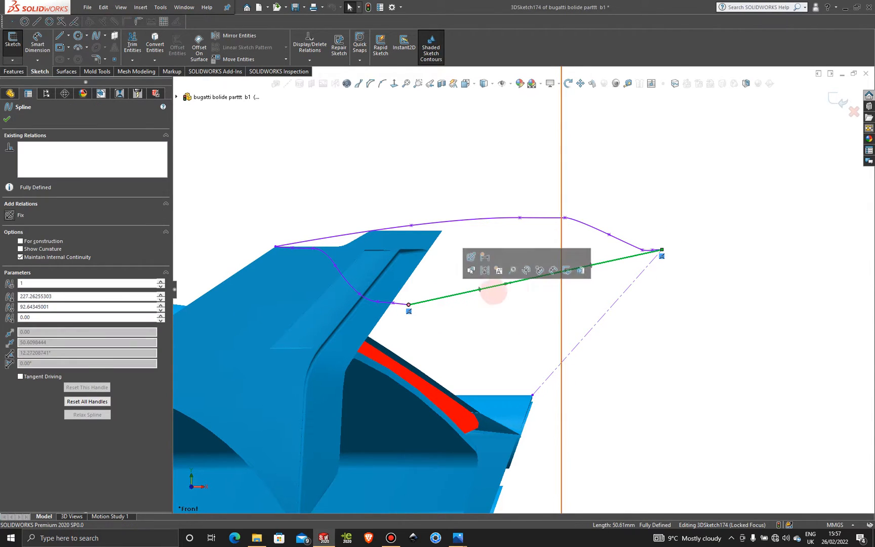
pyautogui.moveTo(512, 283); pyautogui.dragTo(532, 311)
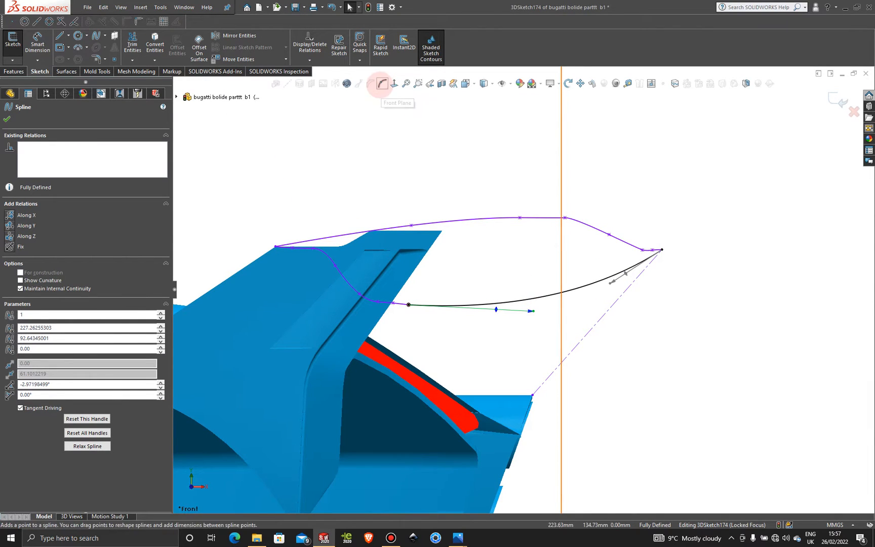
# - Insert two spline points on the bowed spline, one towards the front and one towards the rear
pyautogui.click(382, 84)
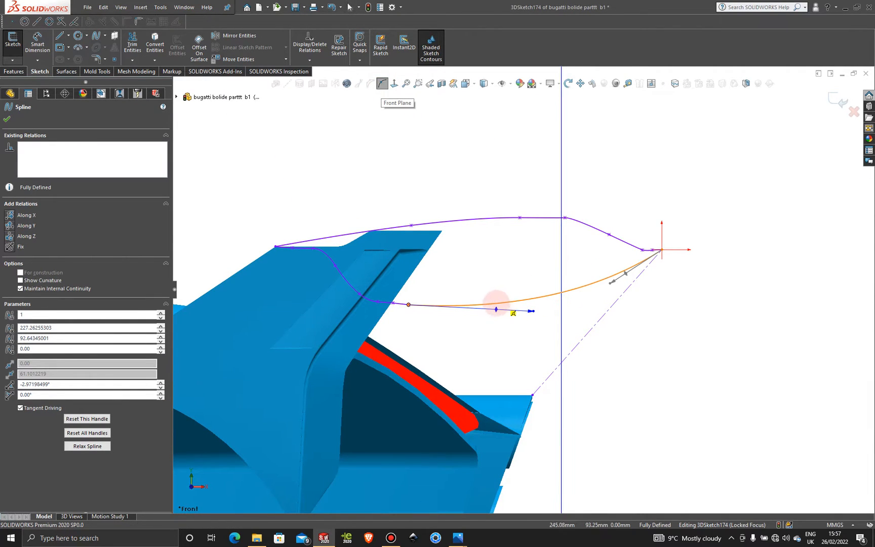
pyautogui.click(486, 304)
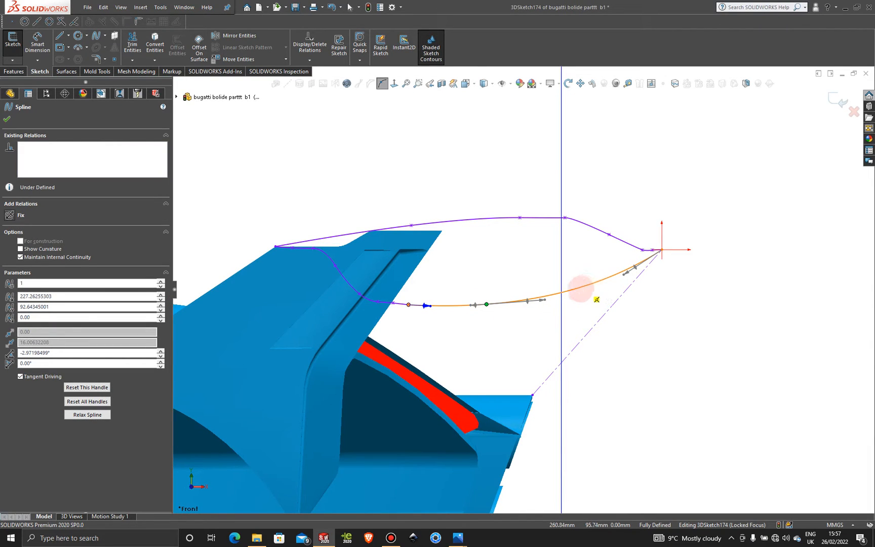
pyautogui.click(568, 290)
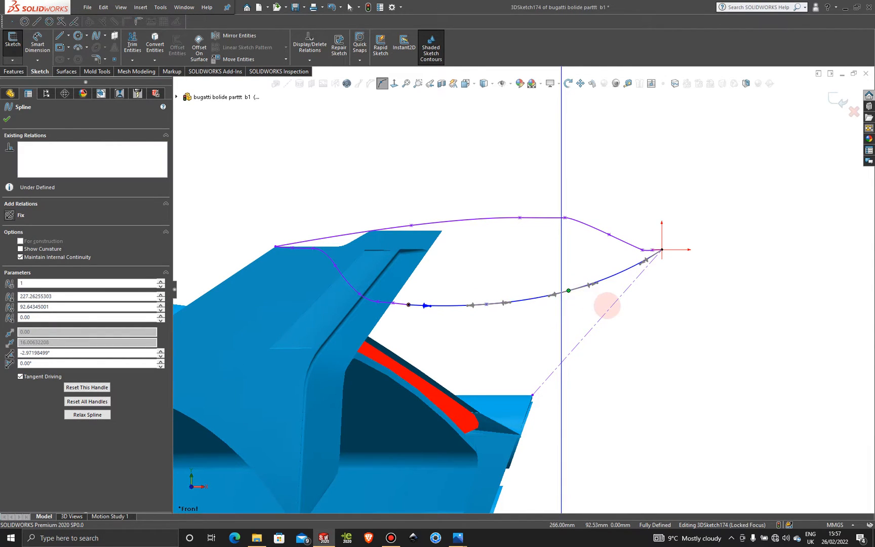
pyautogui.press('Escape')
pyautogui.click(689, 207)
# - Shape the spline with its control polygon to run nearly flat from the front and curve up at the rear, and exit the 3D sketch
pyautogui.click(530, 298)
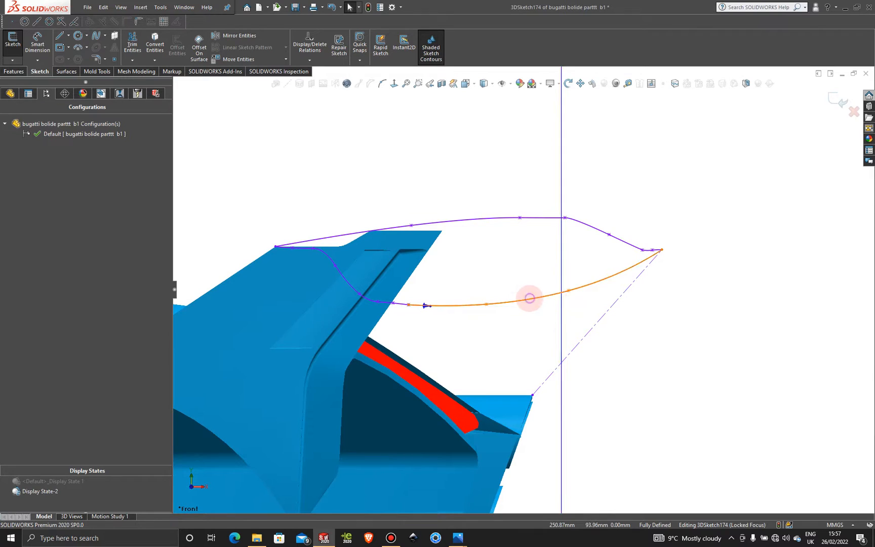
pyautogui.click(370, 82)
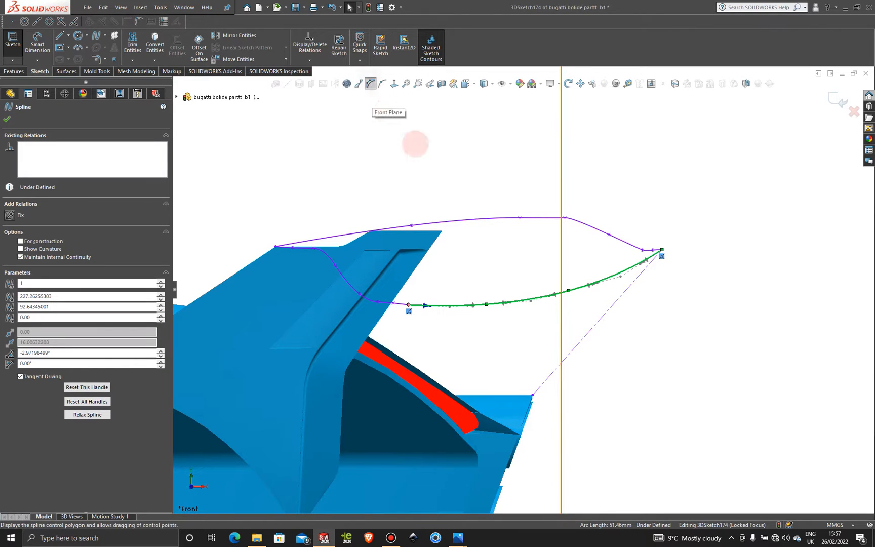
pyautogui.click(530, 306)
pyautogui.moveTo(530, 302); pyautogui.dragTo(578, 298)
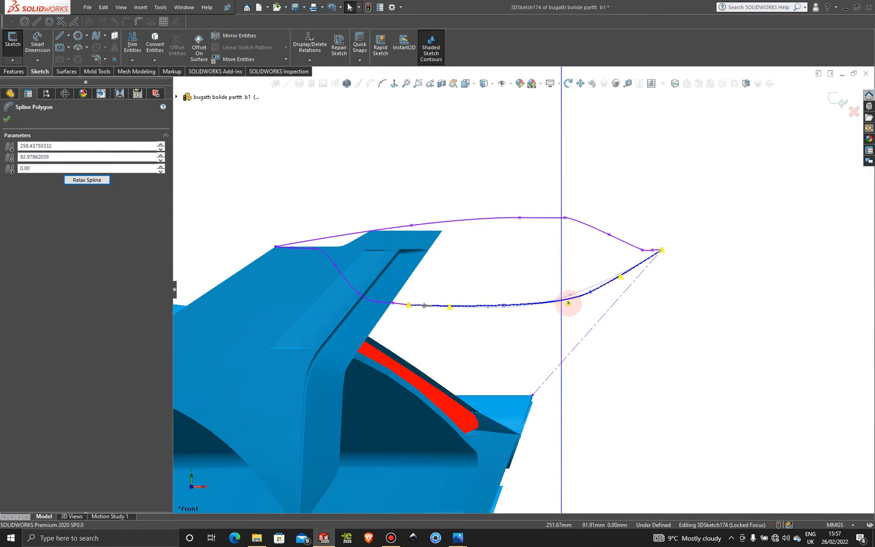
pyautogui.moveTo(449, 306); pyautogui.dragTo(491, 305)
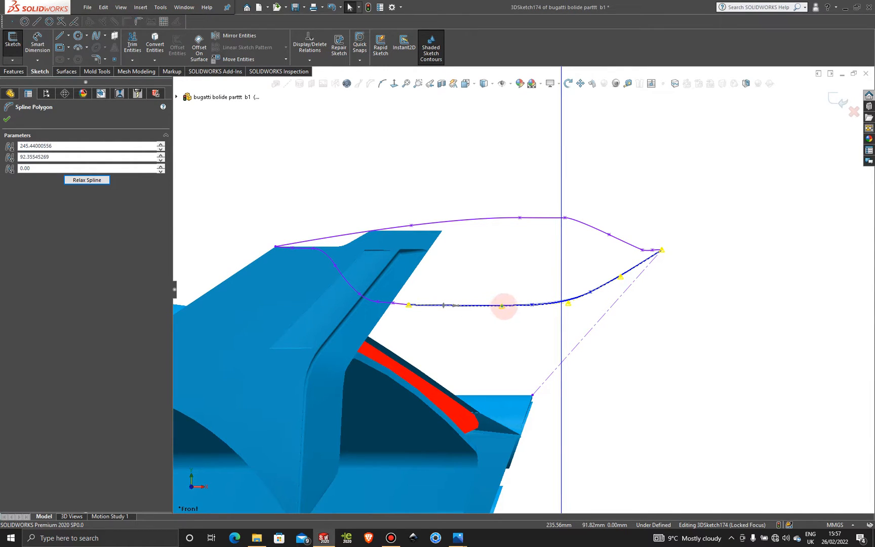
pyautogui.moveTo(502, 306); pyautogui.dragTo(504, 306)
pyautogui.moveTo(568, 304); pyautogui.dragTo(632, 280)
pyautogui.moveTo(505, 306); pyautogui.dragTo(521, 304)
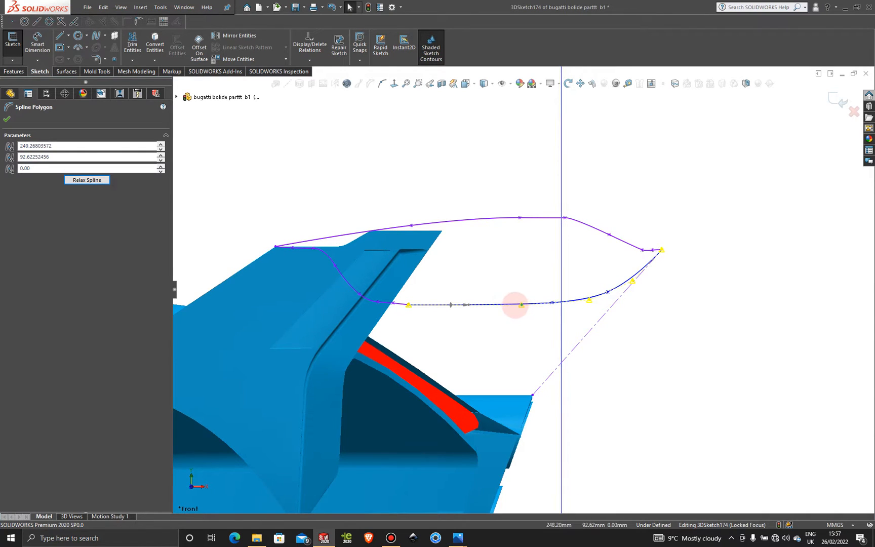
pyautogui.click(769, 126)
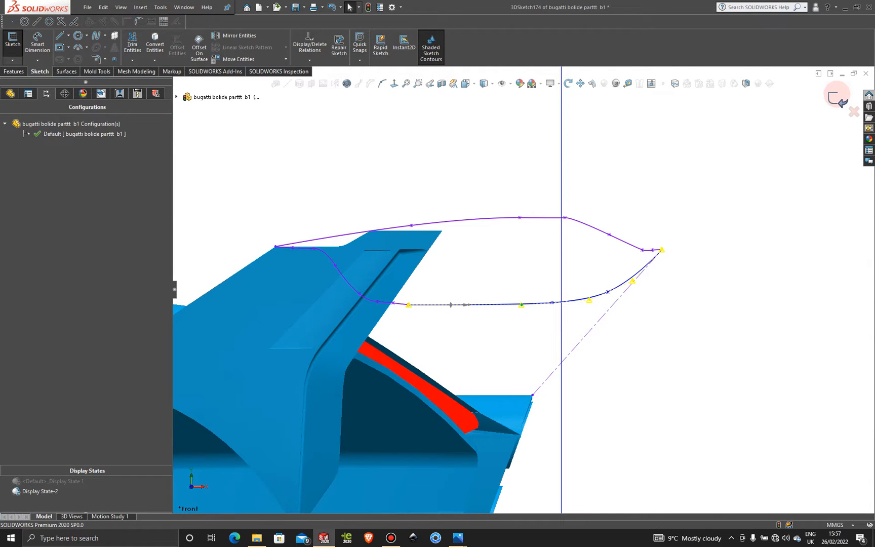
pyautogui.click(837, 99)
# - Start a Boundary Surface with the rear wing outline as an open group and the front wing curve as Direction 1 profiles
pyautogui.scroll(6, 713, 257)
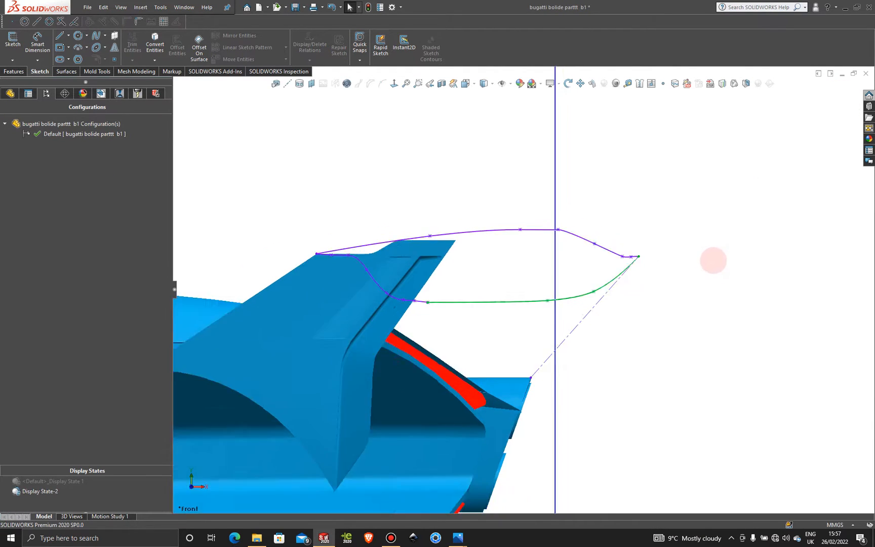
pyautogui.scroll(-1, 567, 334)
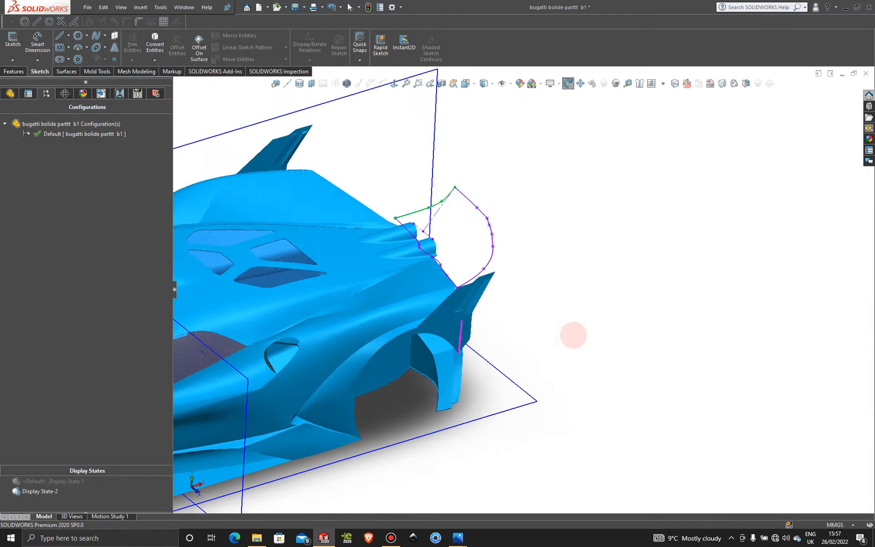
pyautogui.scroll(-3, 501, 219)
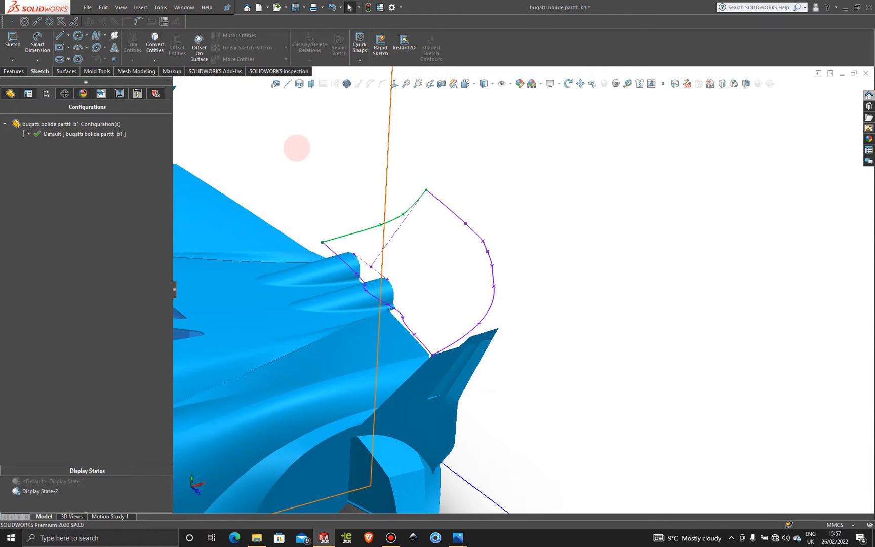
pyautogui.click(574, 168)
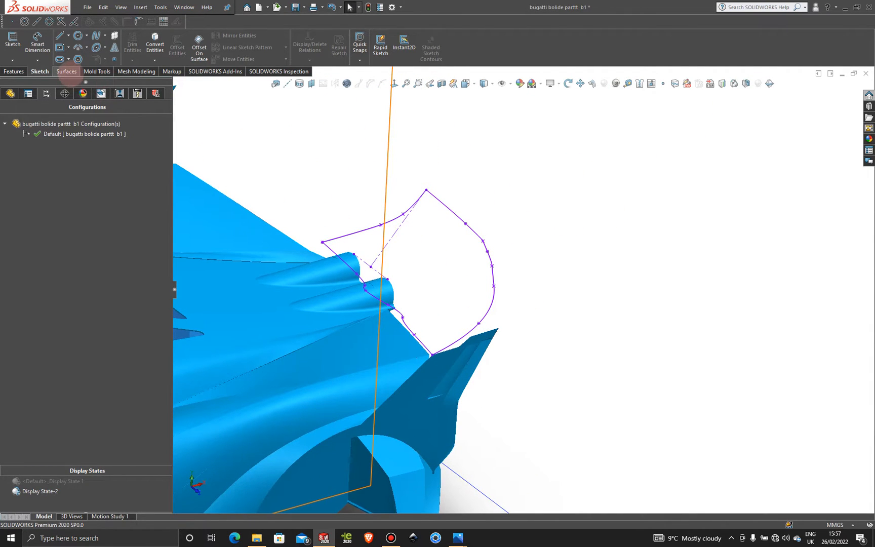
pyautogui.click(67, 72)
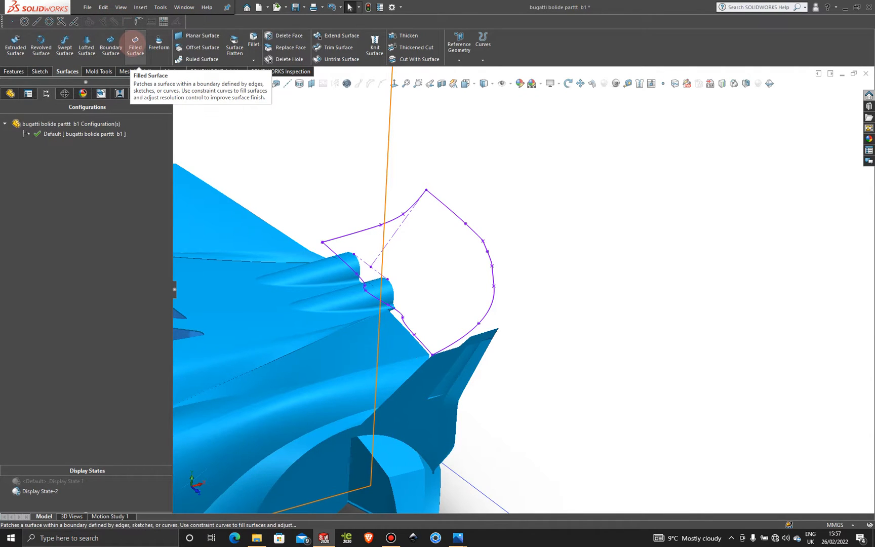
pyautogui.click(110, 43)
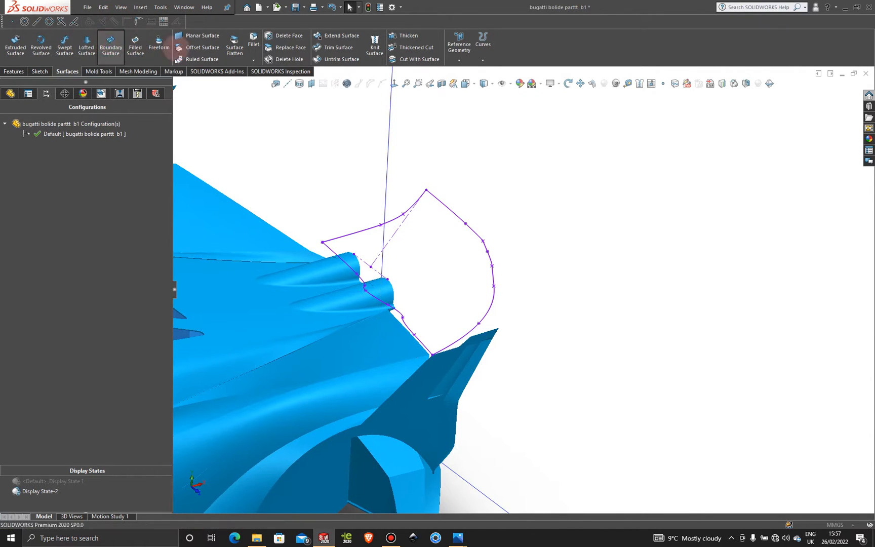
pyautogui.rightClick(466, 167)
pyautogui.click(506, 205)
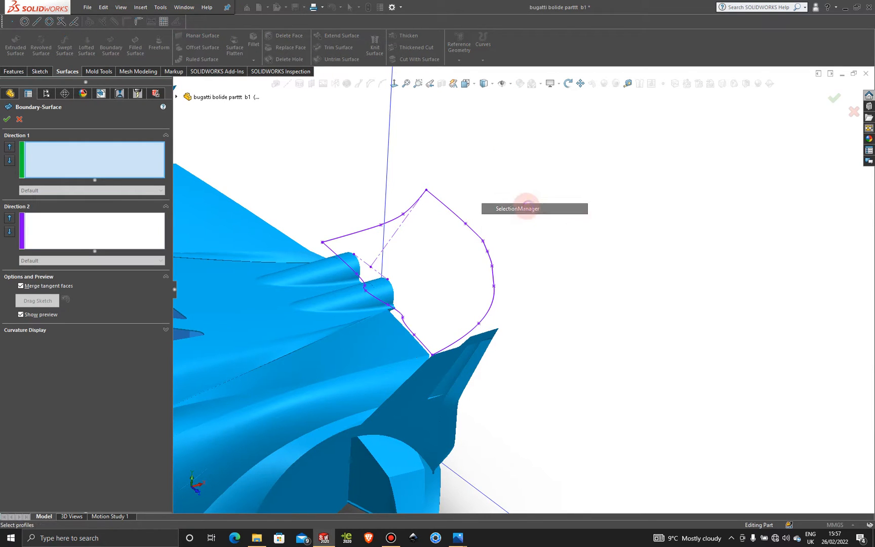
pyautogui.click(449, 209)
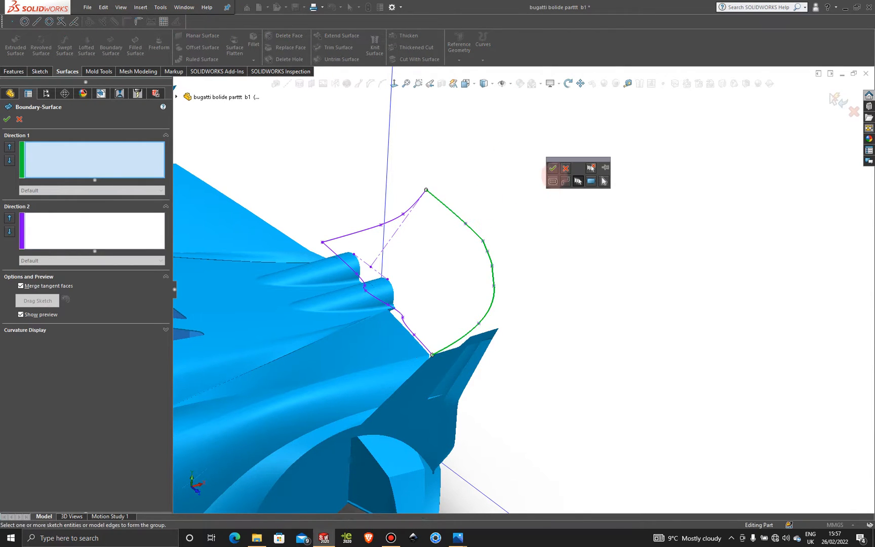
pyautogui.rightClick(465, 209)
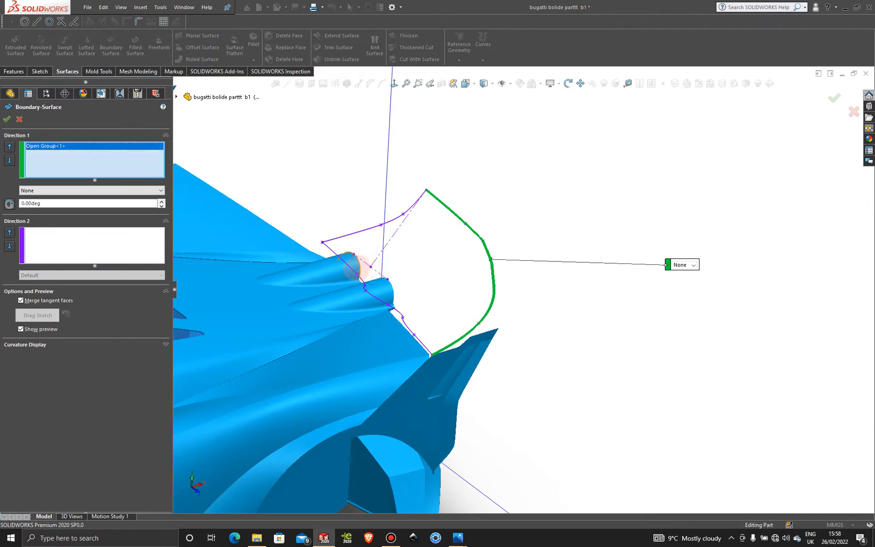
pyautogui.click(354, 265)
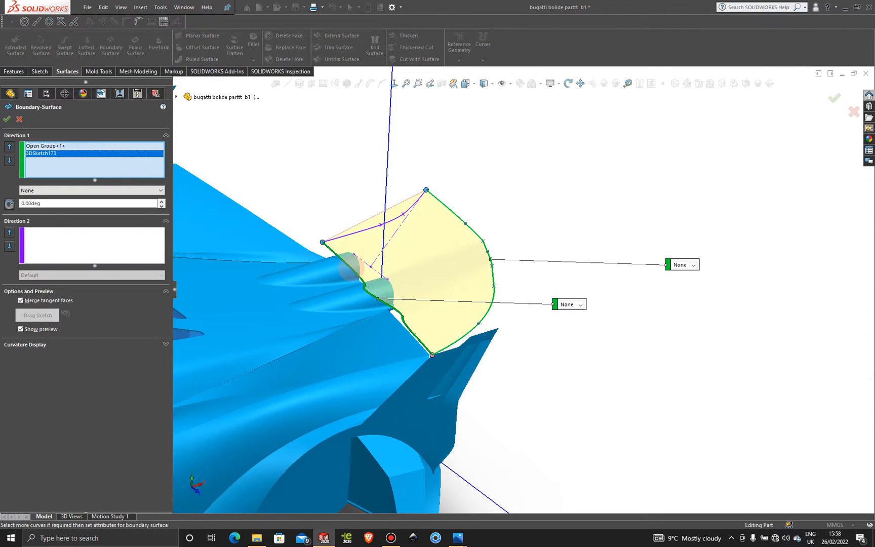
# - Add the centreline joining spline as the Direction 2 curve and create the wing's boundary surface
pyautogui.click(112, 240)
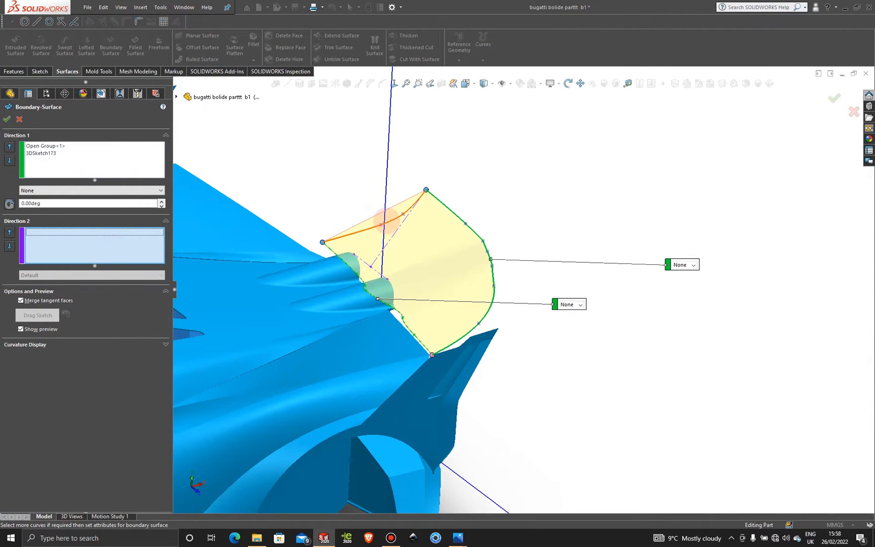
pyautogui.click(384, 222)
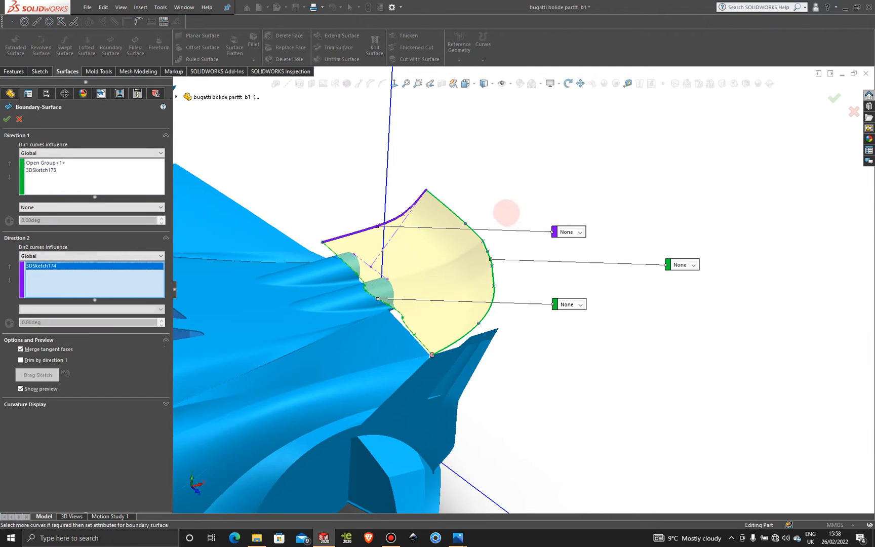
pyautogui.moveTo(506, 211); pyautogui.dragTo(486, 233, button='middle')
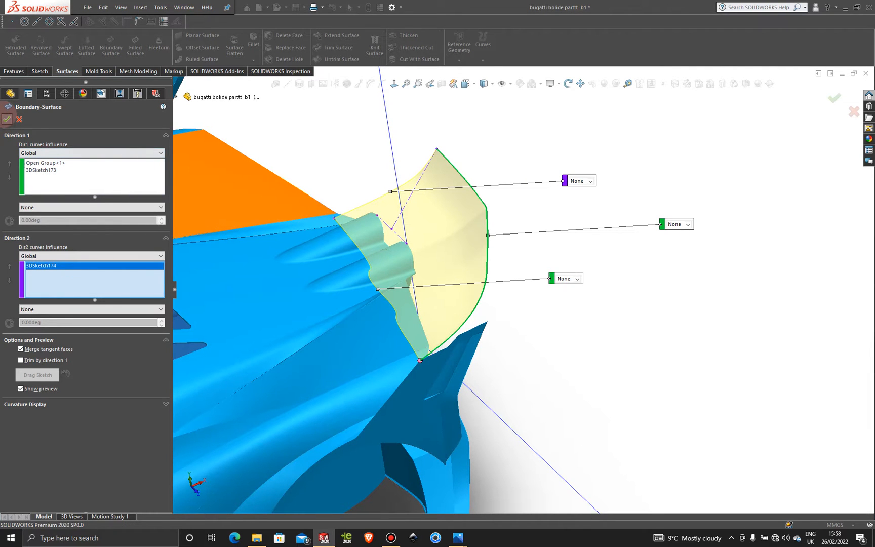
pyautogui.click(7, 119)
# - Inspect the new wing surface from the rear, above and front for its shape and fit against the body and side fin
pyautogui.scroll(5, 572, 307)
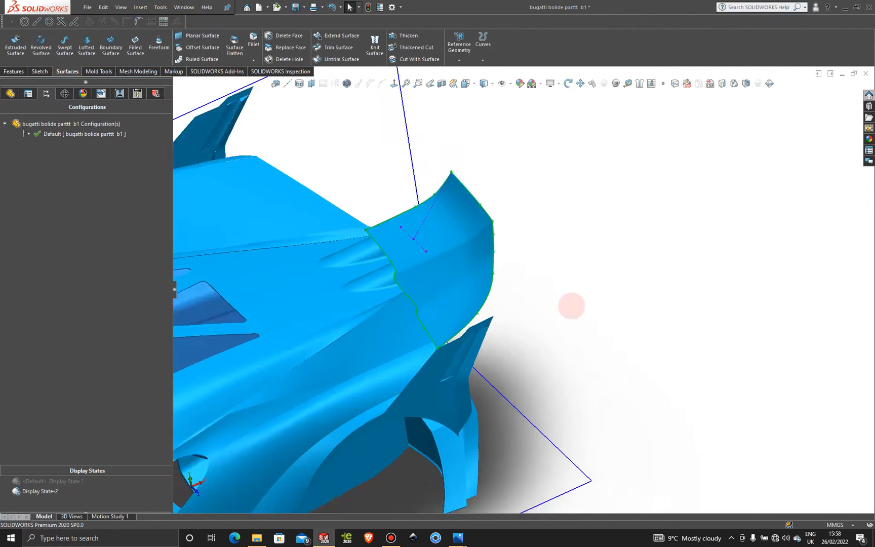
pyautogui.moveTo(540, 320); pyautogui.dragTo(483, 265, button='middle')
pyautogui.scroll(-5, 541, 297)
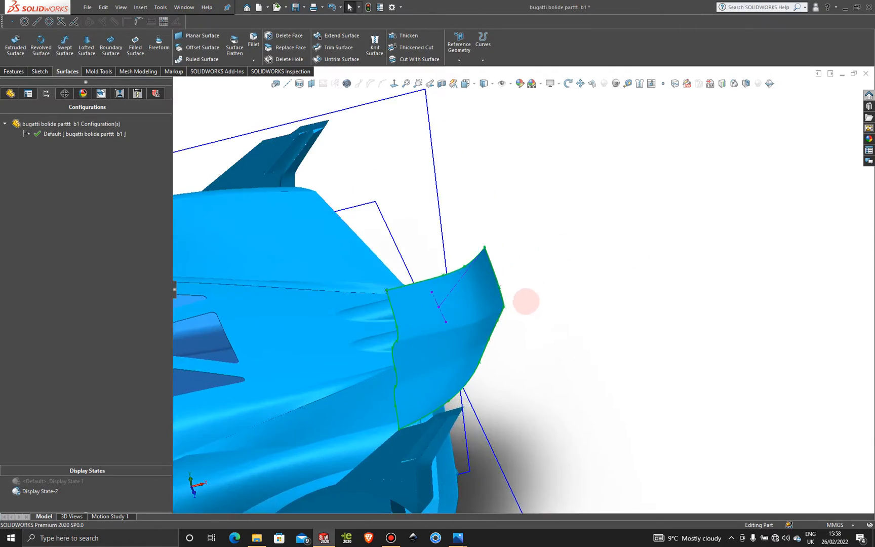
pyautogui.moveTo(526, 302); pyautogui.dragTo(434, 310, button='middle')
pyautogui.scroll(-5, 477, 316)
pyautogui.scroll(5, 444, 308)
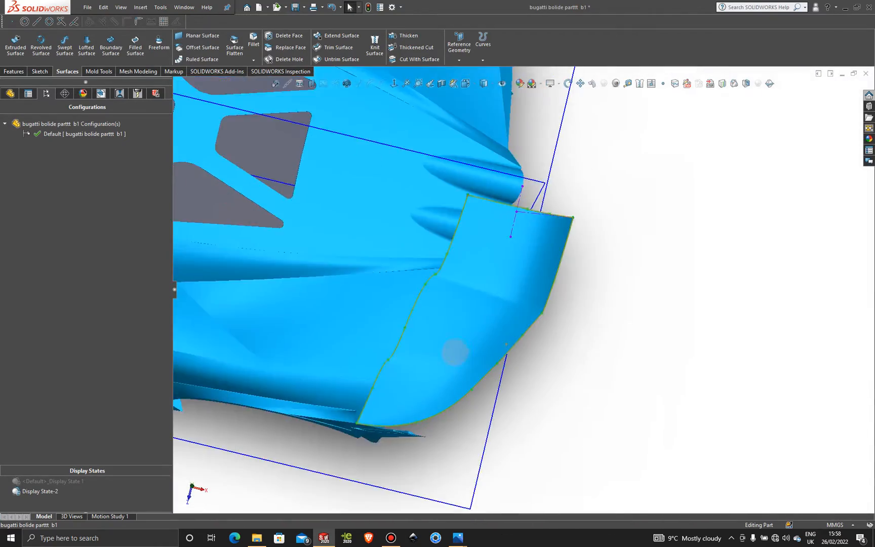
pyautogui.moveTo(453, 352); pyautogui.dragTo(559, 372, button='middle')
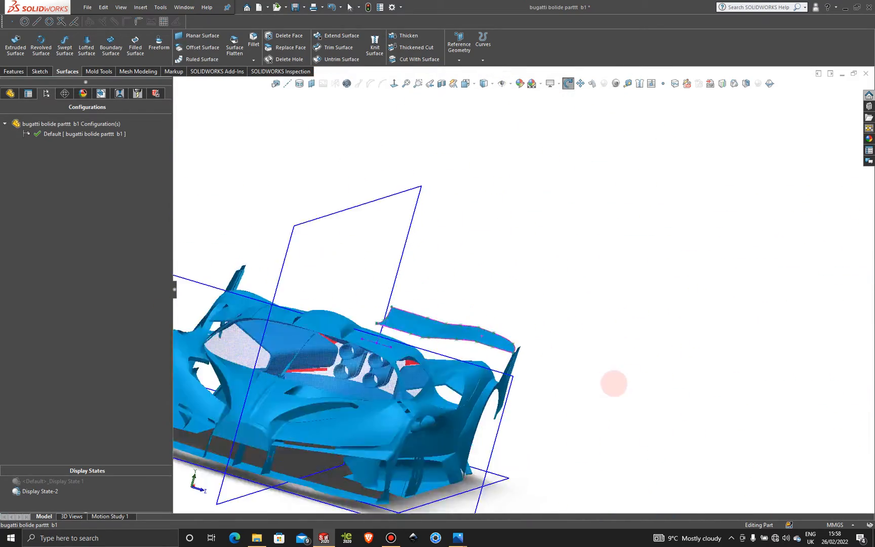
# - Examine the rear wing surface from the front, side and above against the side fin, exhausts and whole car body
pyautogui.moveTo(614, 383); pyautogui.dragTo(540, 430, button='middle')
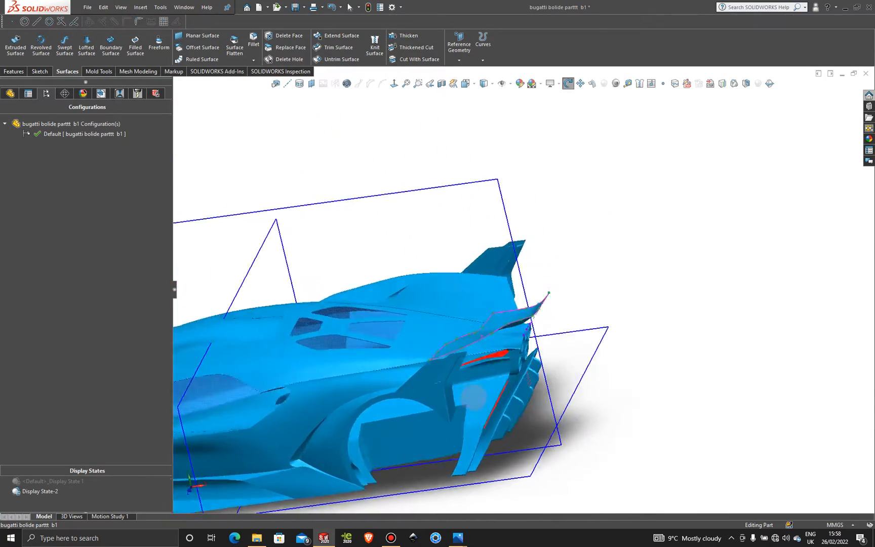
pyautogui.moveTo(473, 398); pyautogui.dragTo(476, 473, button='middle')
pyautogui.scroll(-5, 463, 355)
pyautogui.moveTo(444, 347); pyautogui.dragTo(594, 265, button='middle')
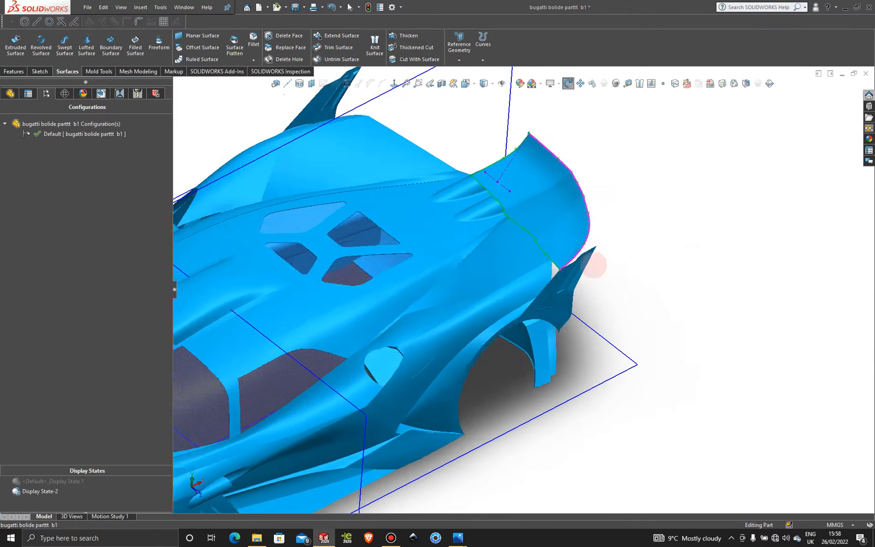
pyautogui.scroll(5, 625, 229)
pyautogui.scroll(-5, 533, 209)
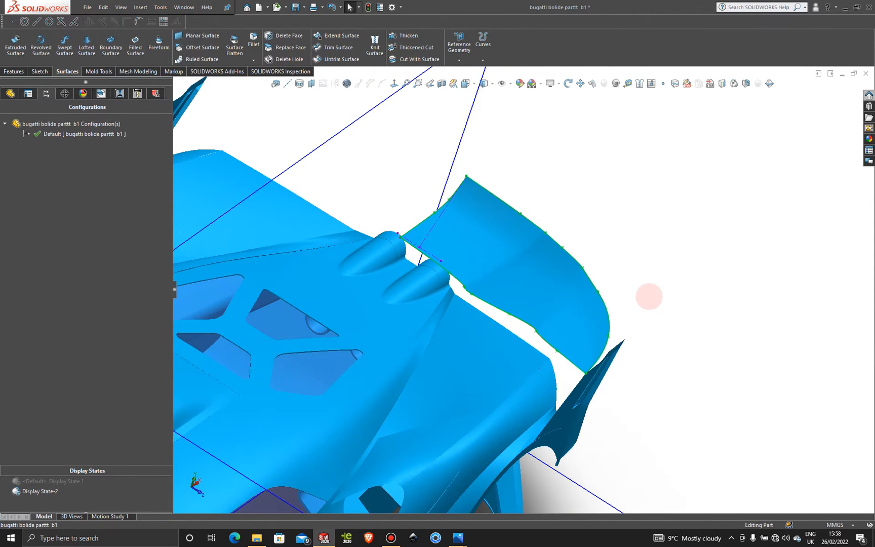
pyautogui.scroll(4, 642, 296)
pyautogui.moveTo(634, 296); pyautogui.dragTo(607, 328, button='middle')
pyautogui.scroll(-3, 610, 326)
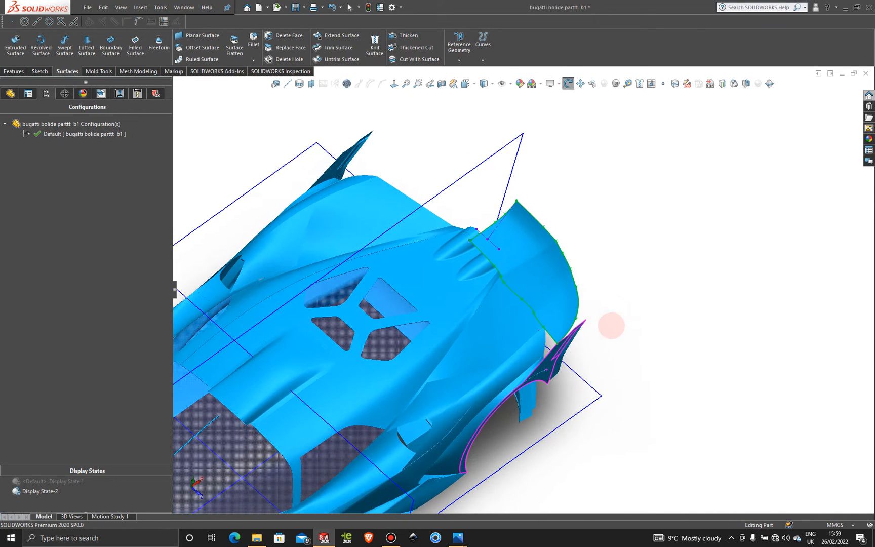
pyautogui.press('Escape')
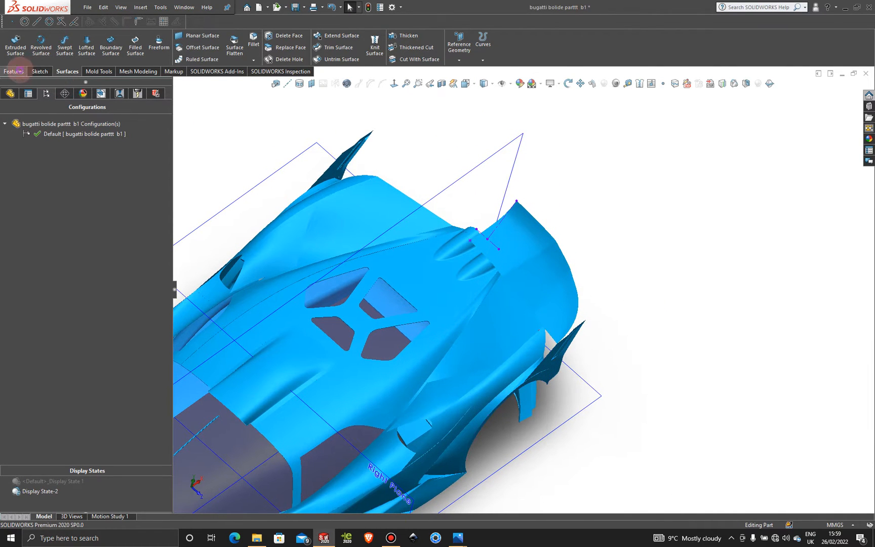
pyautogui.click(15, 71)
pyautogui.scroll(3, 664, 277)
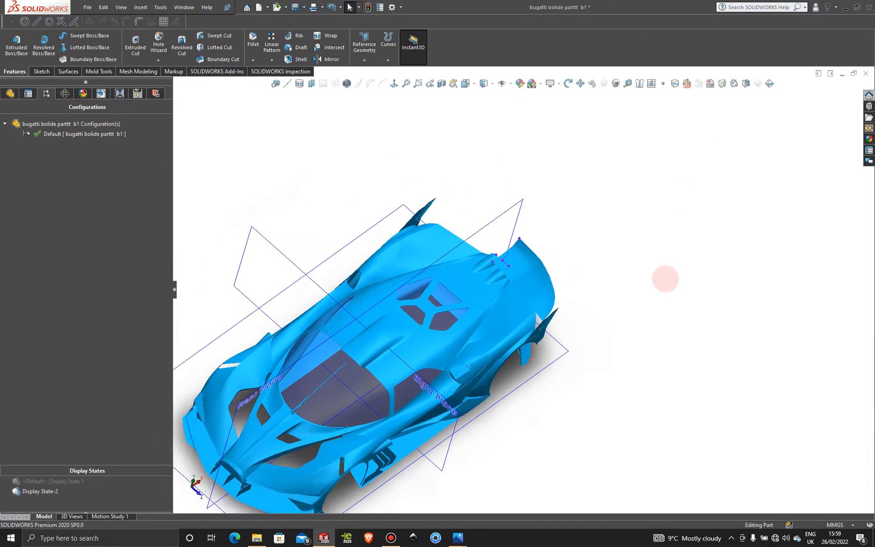
pyautogui.moveTo(664, 278); pyautogui.dragTo(589, 267, button='middle')
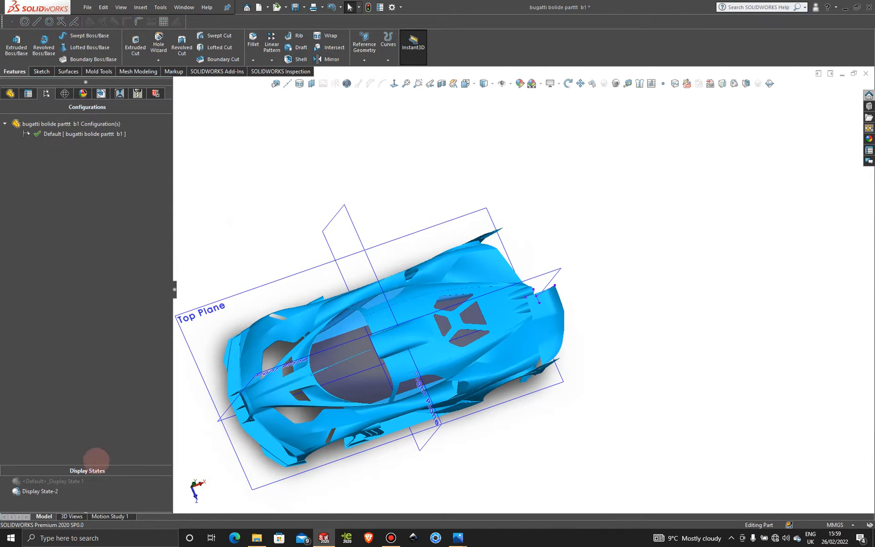
# - Switch to Display State 1 and apply the clear glass appearance to the whole part
pyautogui.click(74, 481)
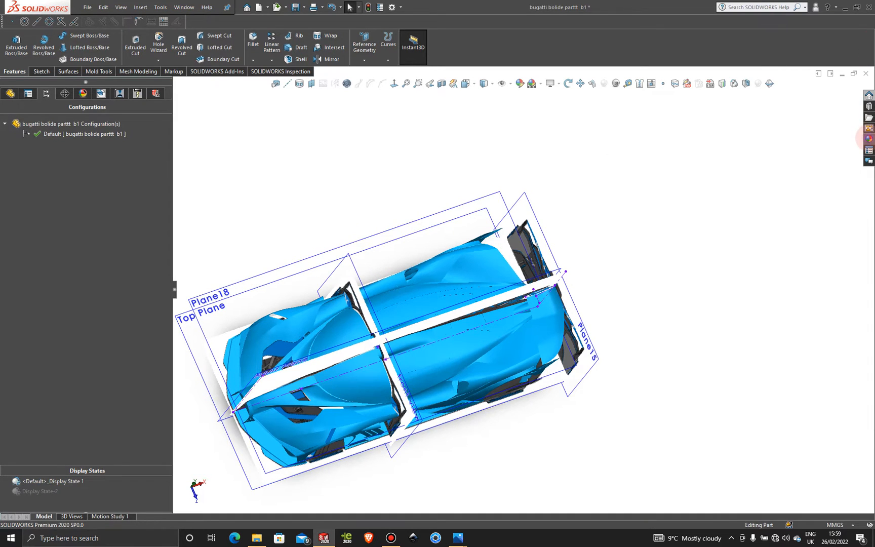
pyautogui.click(868, 139)
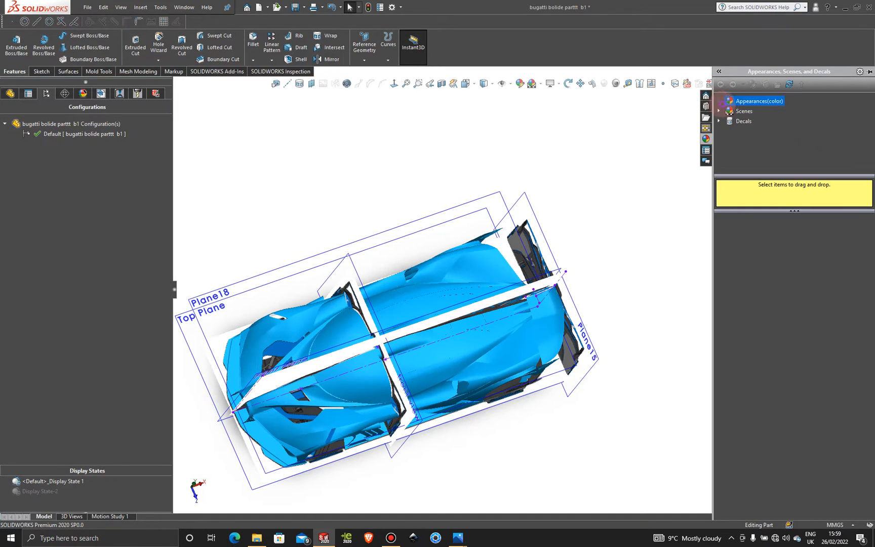
pyautogui.doubleClick(725, 102)
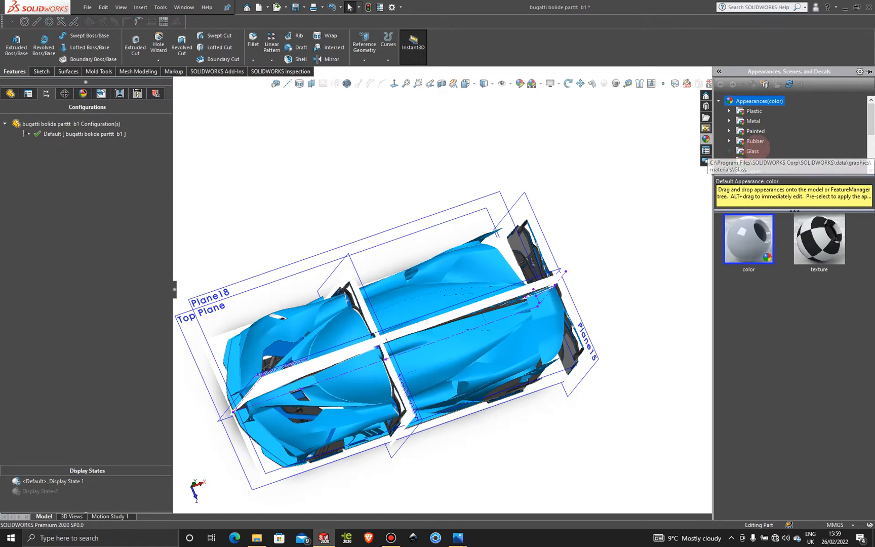
pyautogui.click(753, 151)
pyautogui.moveTo(744, 238); pyautogui.dragTo(478, 273)
pyautogui.click(477, 273)
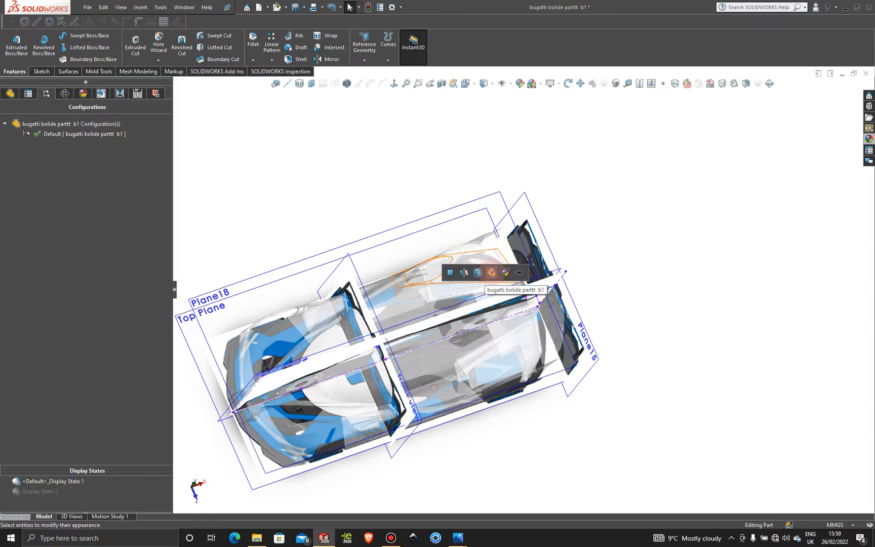
# - In the top view, edit the clear glass appearance and set its transparent amount to 0.83
pyautogui.moveTo(631, 240); pyautogui.dragTo(613, 273, button='middle')
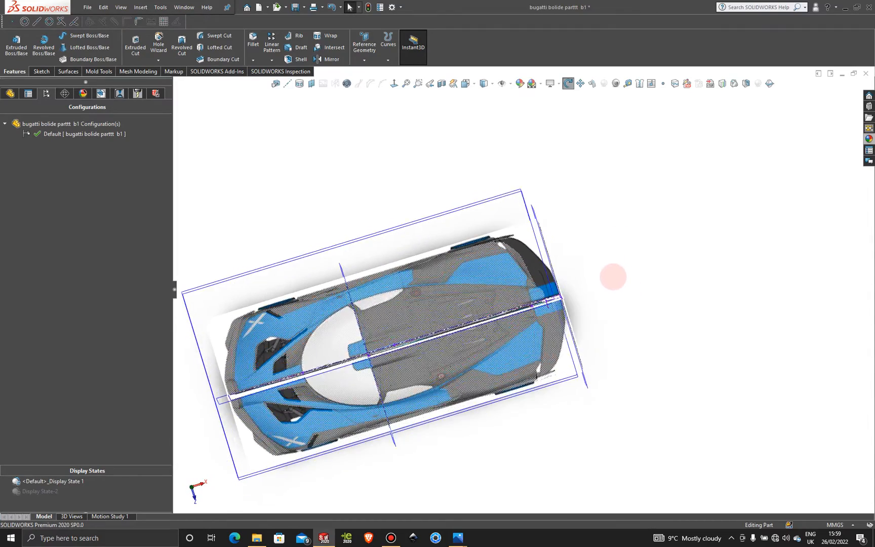
pyautogui.press('space')
pyautogui.click(446, 324)
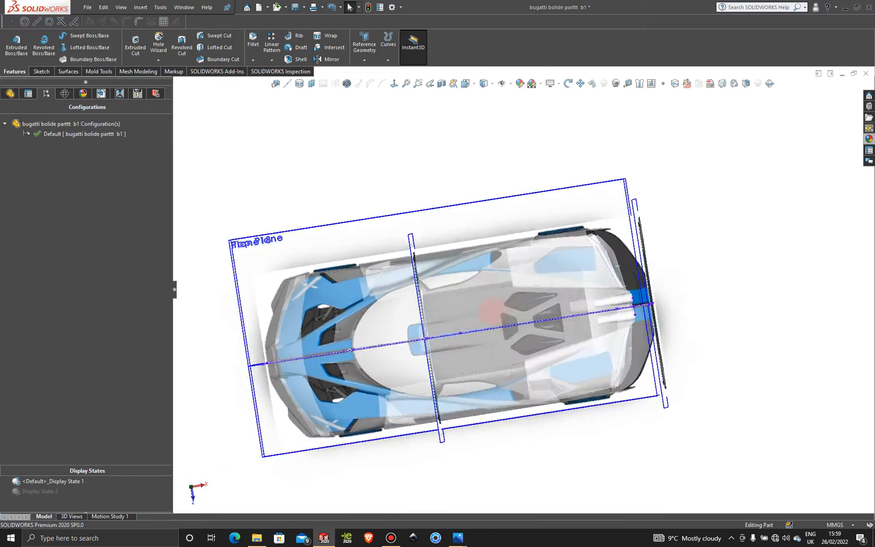
pyautogui.scroll(-4, 775, 359)
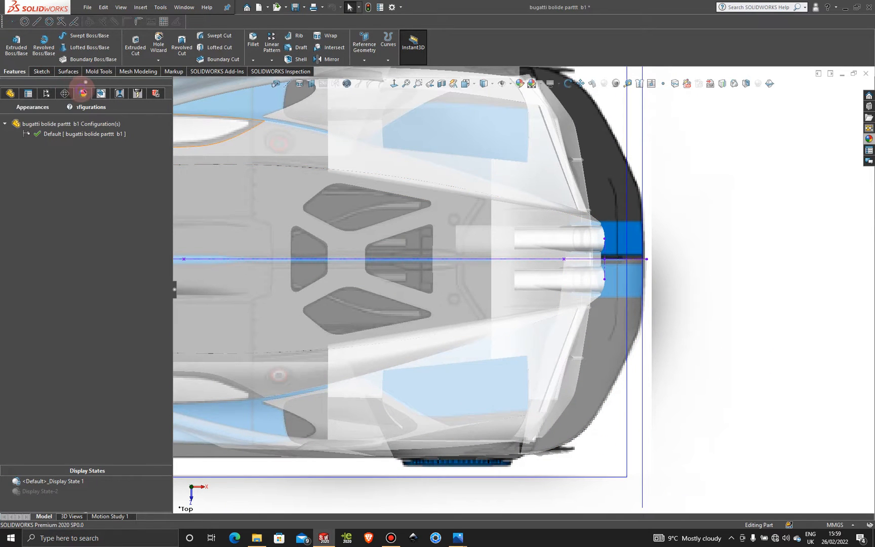
pyautogui.click(84, 91)
pyautogui.rightClick(36, 148)
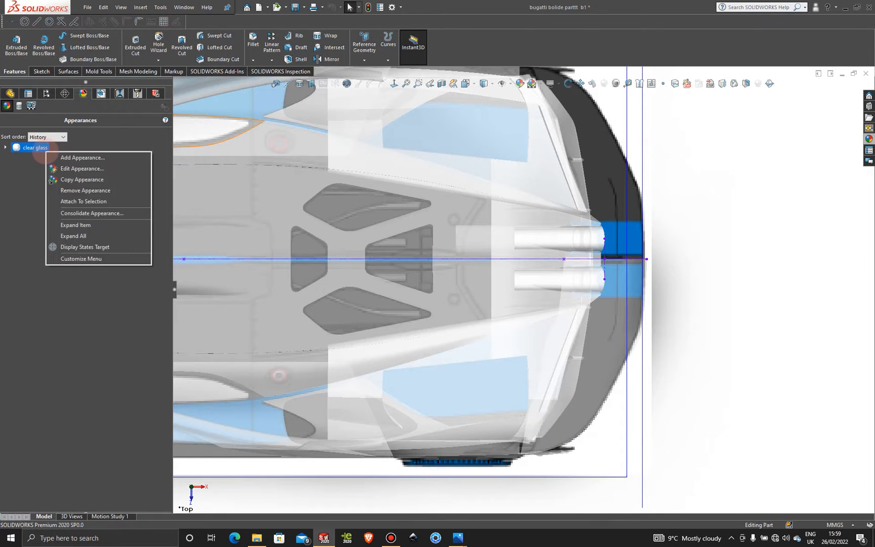
pyautogui.click(86, 169)
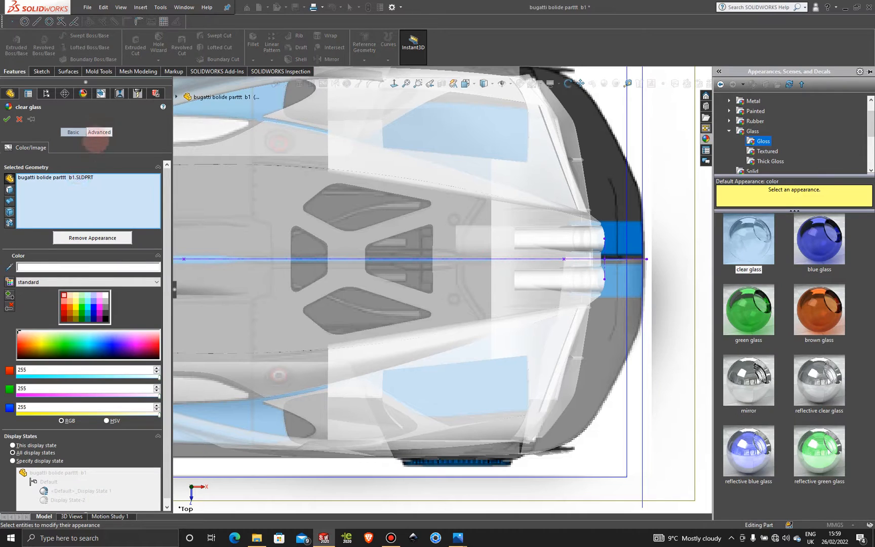
pyautogui.click(98, 132)
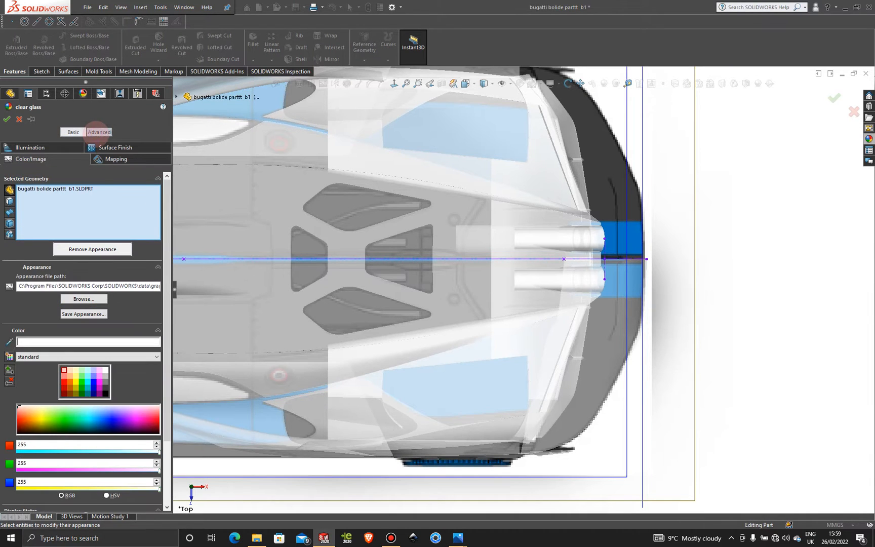
pyautogui.click(54, 147)
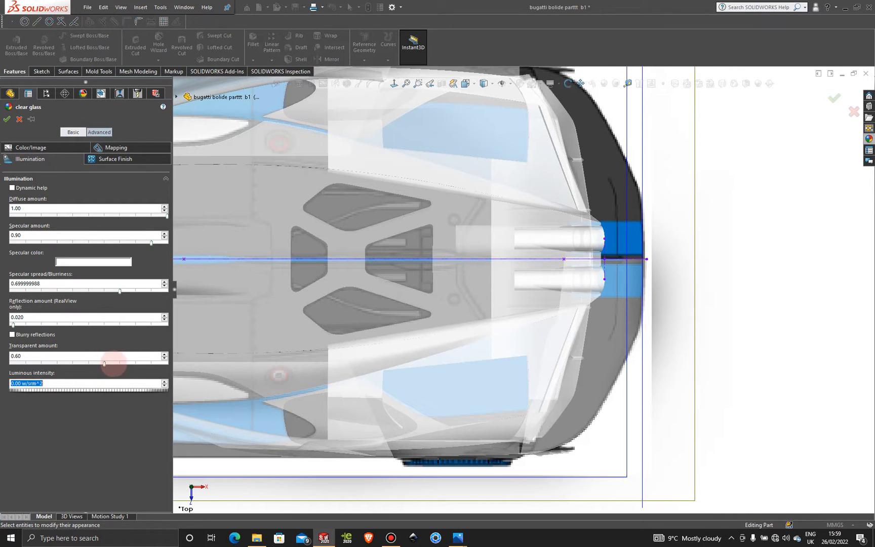
pyautogui.moveTo(105, 362); pyautogui.dragTo(138, 363)
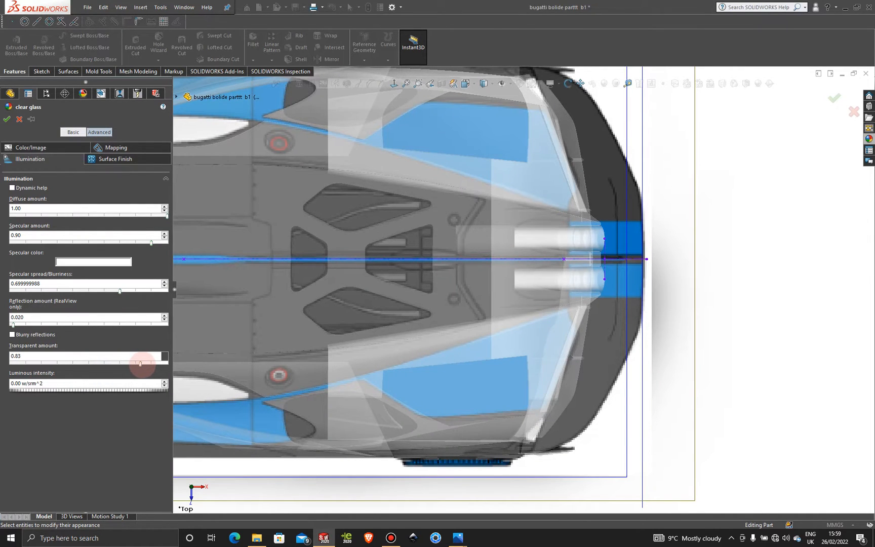
pyautogui.click(6, 119)
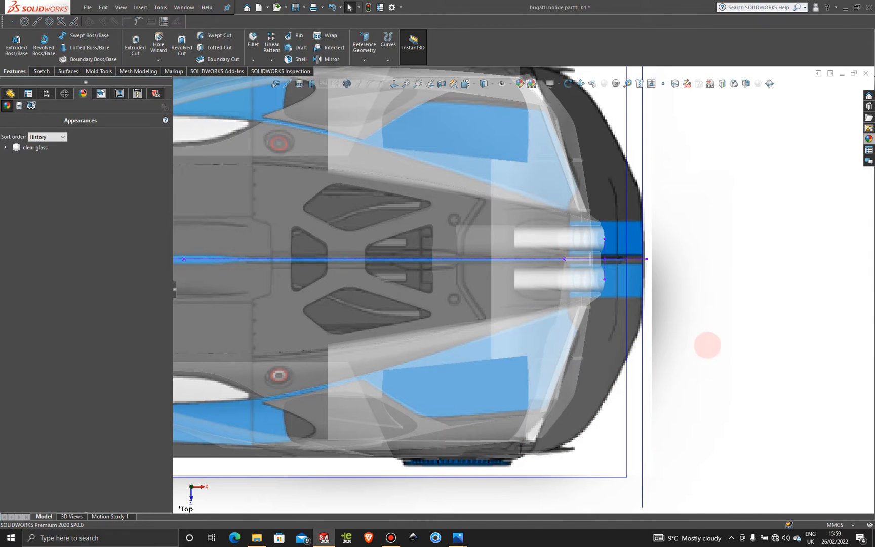
# - Open a new sketch on the Top Plane and face it squarely at the rear of the car
pyautogui.press('f')
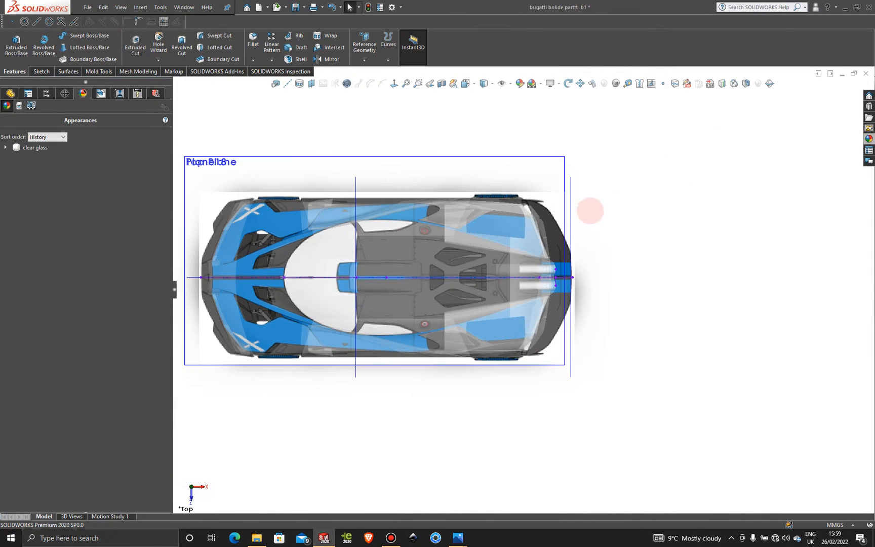
pyautogui.moveTo(590, 209); pyautogui.dragTo(630, 133, button='middle')
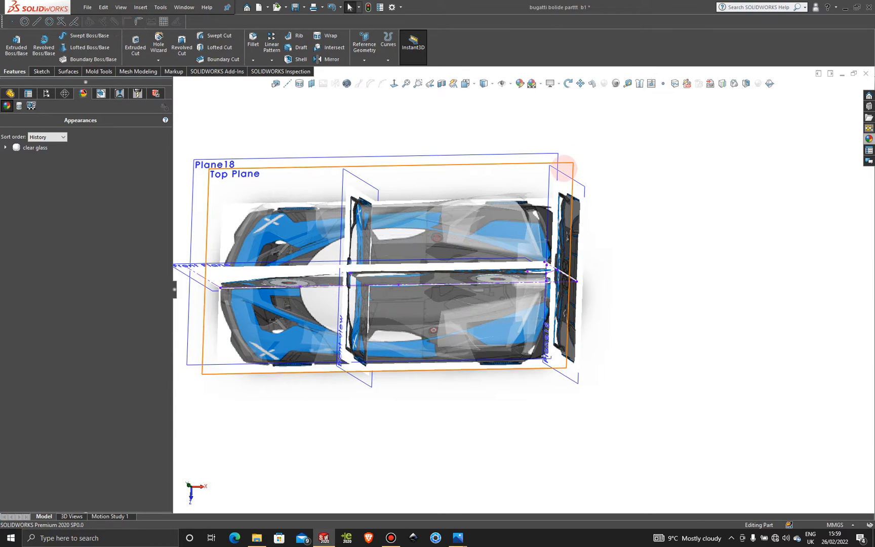
pyautogui.click(570, 162)
pyautogui.click(609, 137)
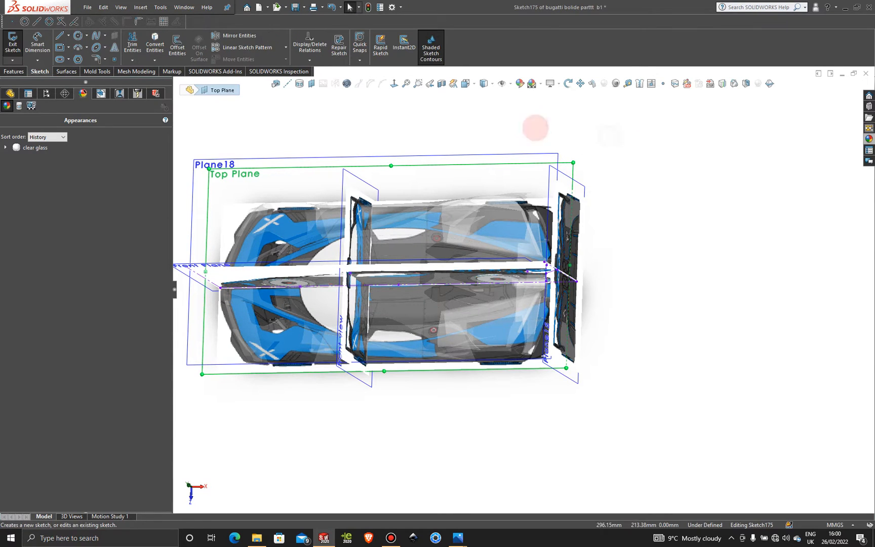
pyautogui.click(394, 83)
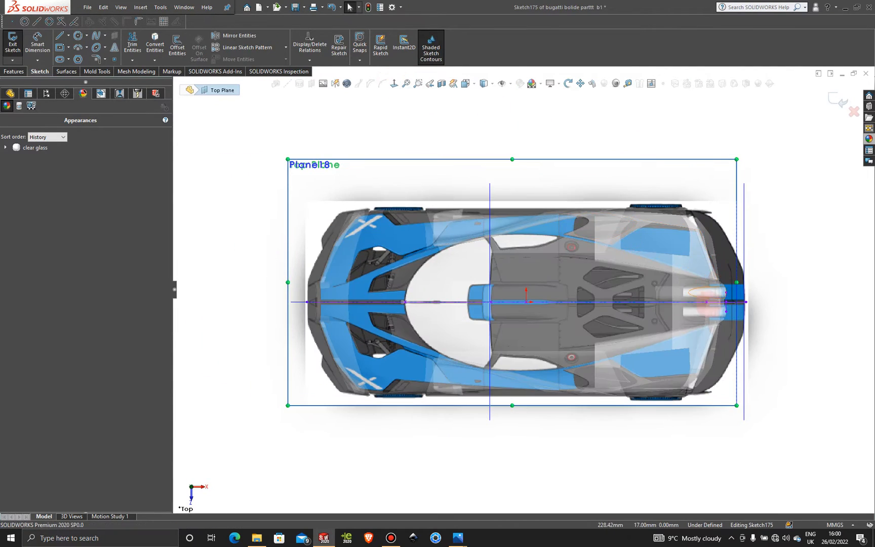
pyautogui.scroll(-5, 756, 339)
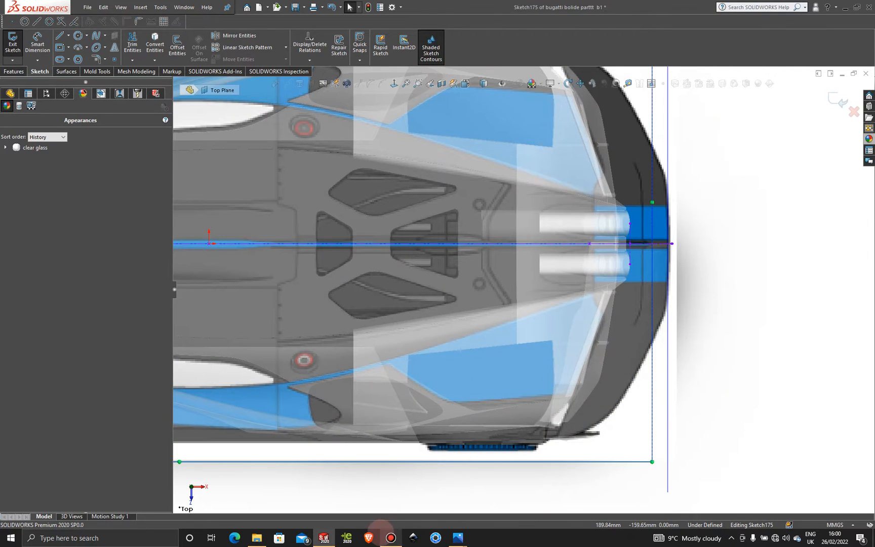
pyautogui.click(390, 538)
pyautogui.click(390, 538)
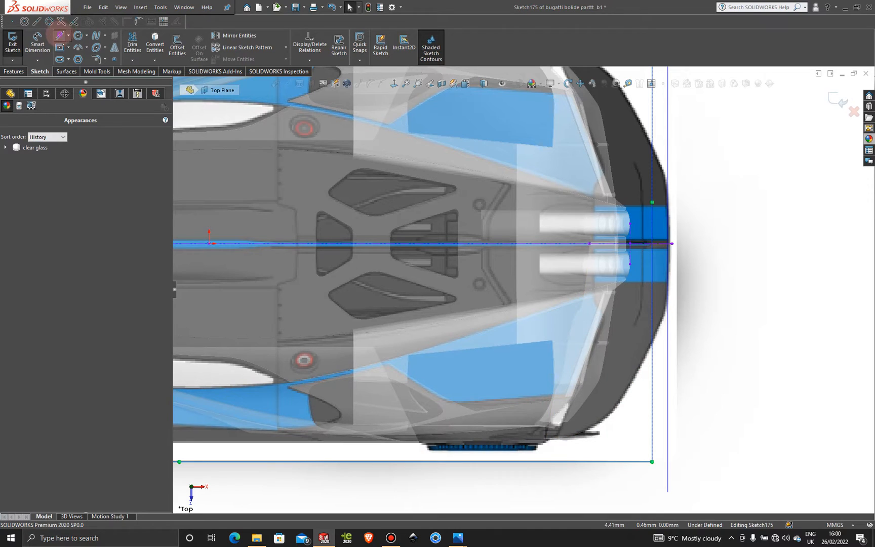
# - Sketch a two-point spline from outside the rear corner inward along the front edge of the wing in the top reference image
pyautogui.click(59, 35)
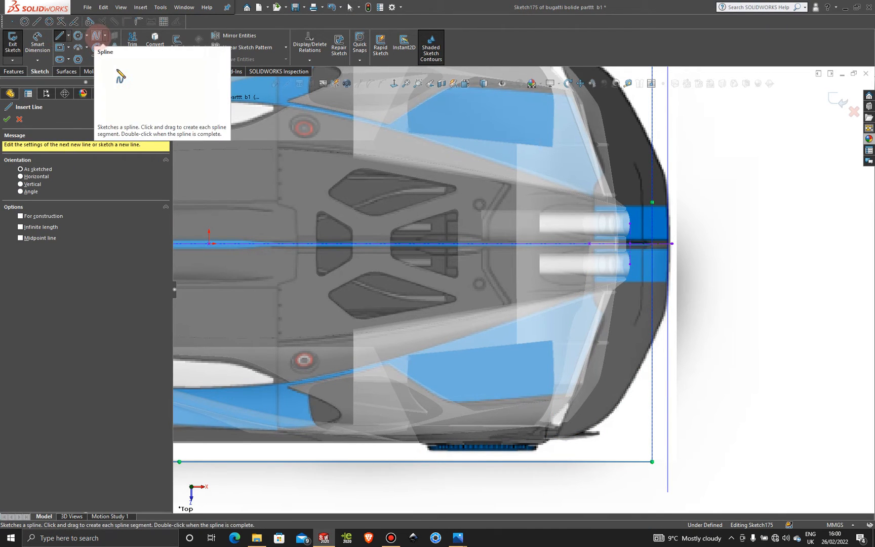
pyautogui.click(96, 35)
pyautogui.scroll(-1, 585, 415)
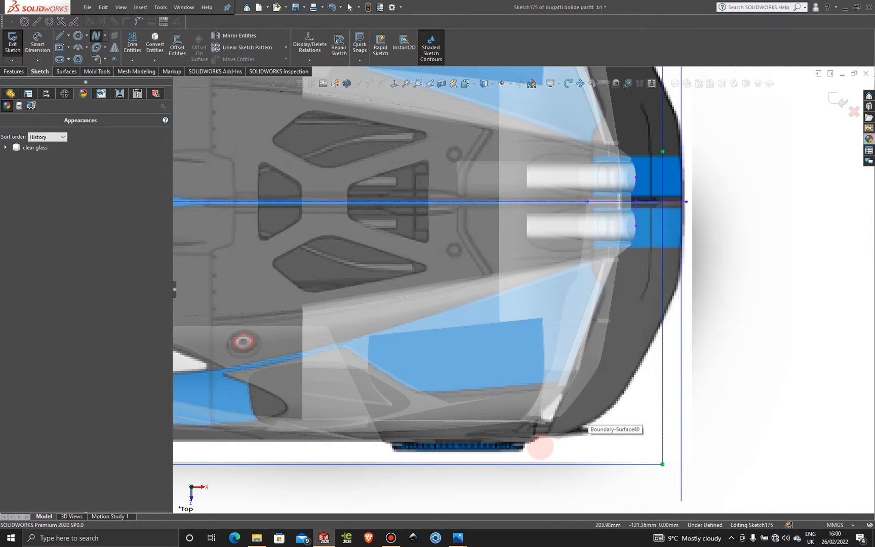
pyautogui.click(540, 446)
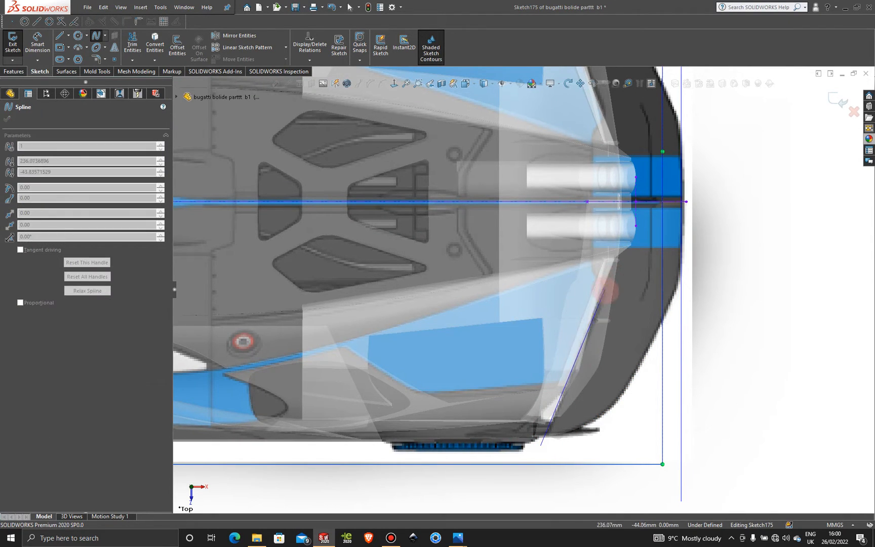
pyautogui.scroll(-1, 605, 291)
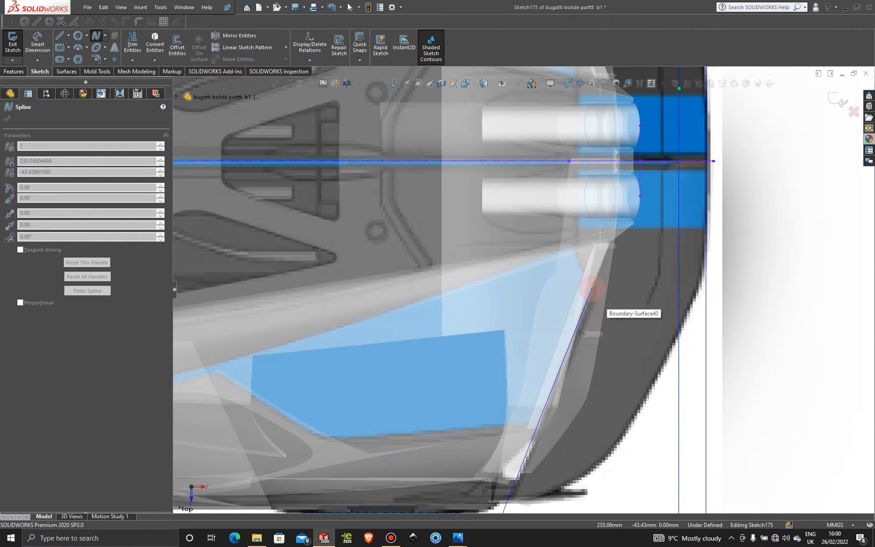
pyautogui.click(592, 287)
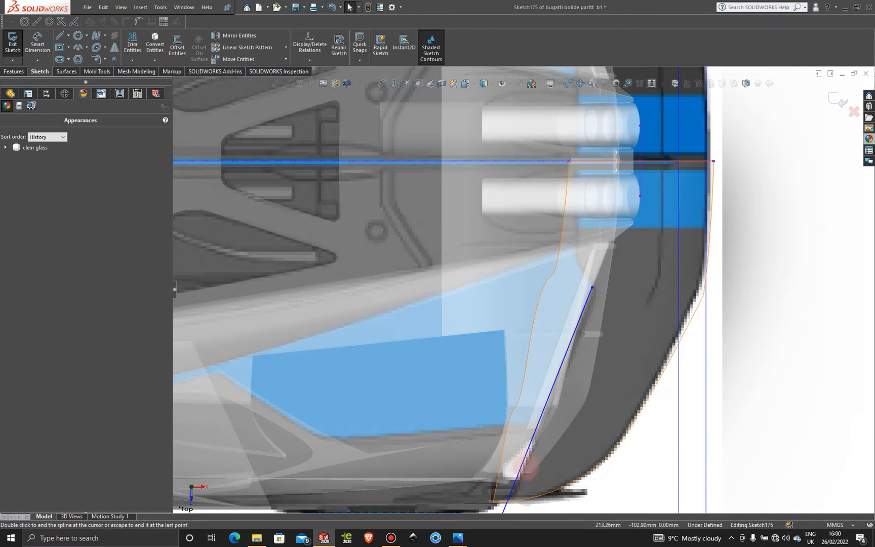
# - Move the spline's outer endpoint to about X 205.04, Y -121.98 and adjust its tangent to about 67.08°
pyautogui.scroll(2, 521, 468)
pyautogui.moveTo(504, 477)
pyautogui.mouseDown()
pyautogui.moveTo(527, 479)
pyautogui.moveTo(507, 479)
pyautogui.mouseUp()
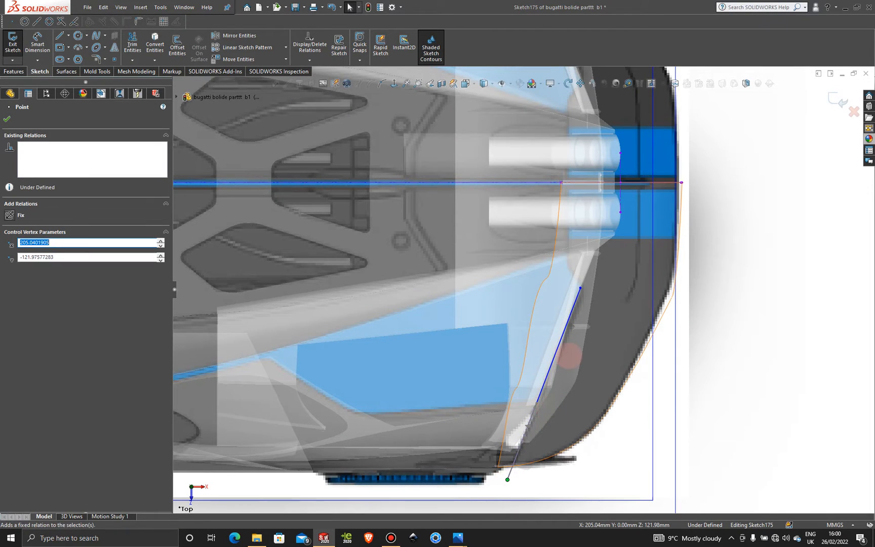
pyautogui.scroll(-2, 577, 372)
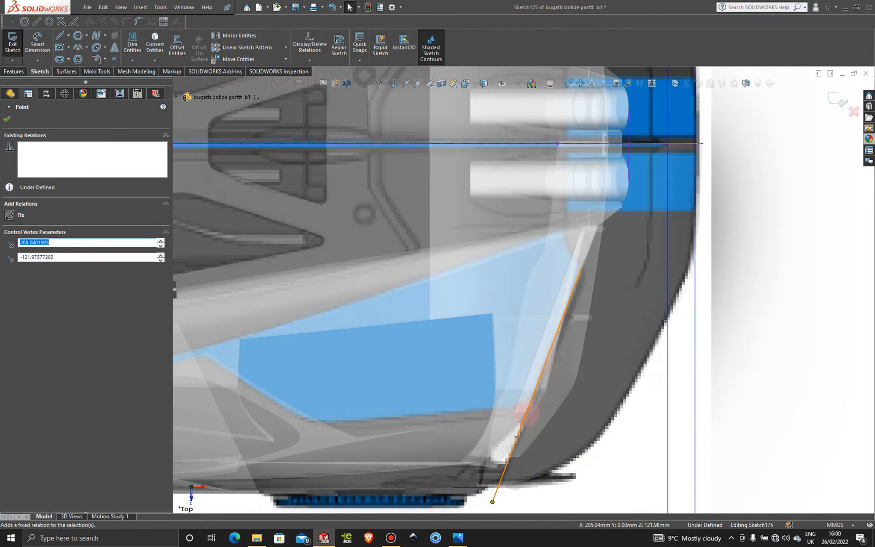
pyautogui.moveTo(528, 410); pyautogui.dragTo(529, 412)
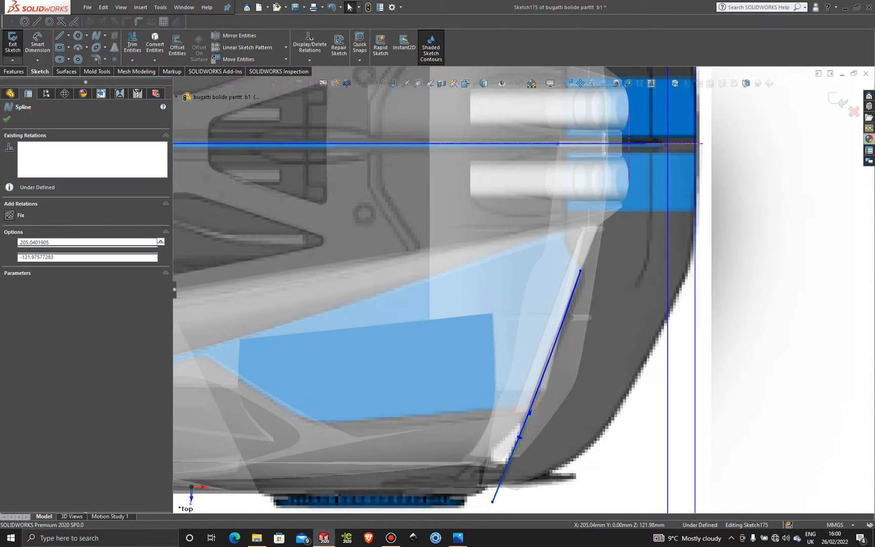
# - Sketch a short two-point spline from the wing-edge spline's inner endpoint inward to about X 229.50, Y -35.34
pyautogui.click(96, 35)
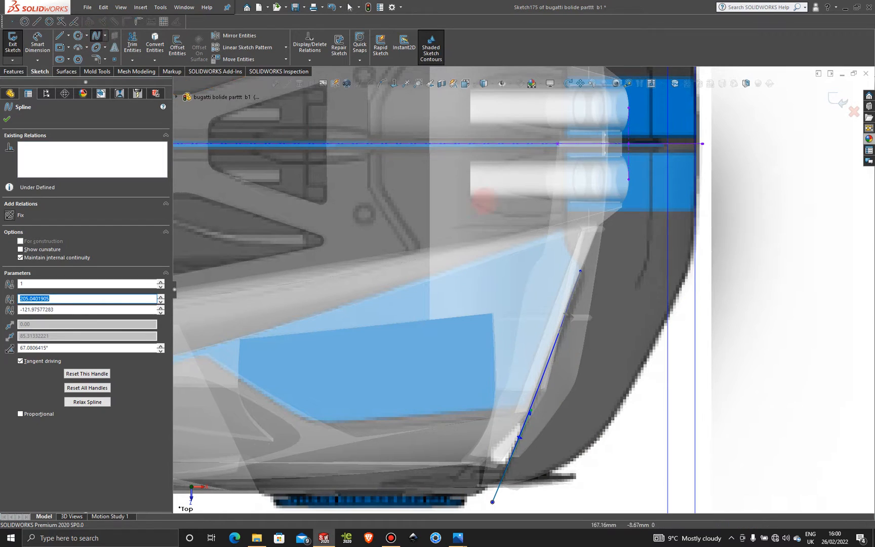
pyautogui.click(580, 271)
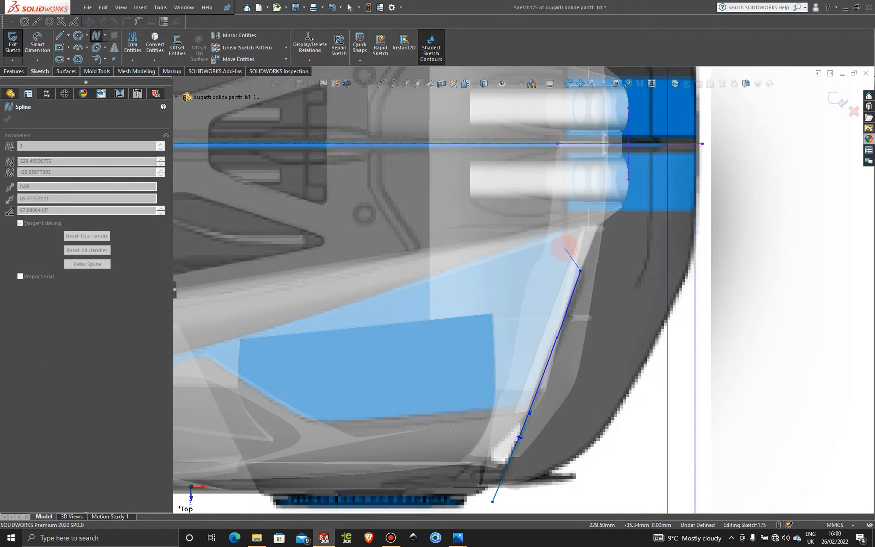
pyautogui.click(564, 247)
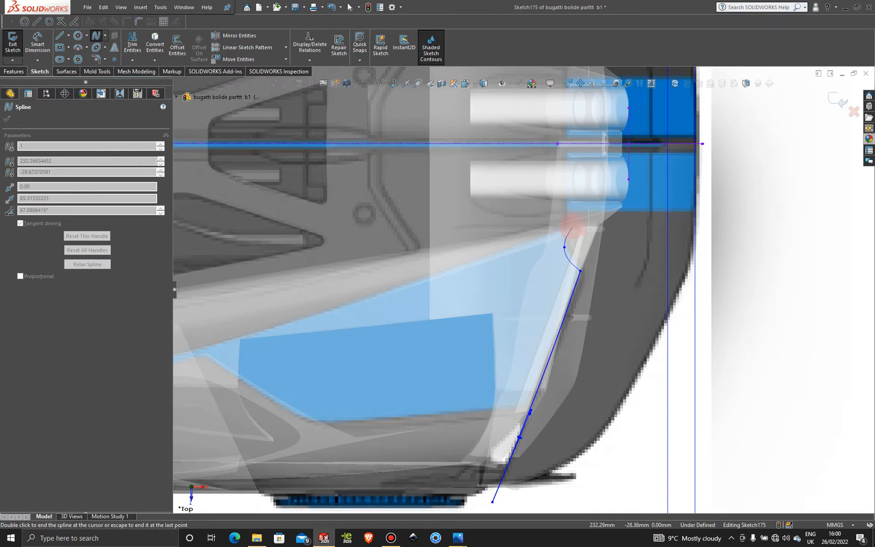
pyautogui.press('Escape')
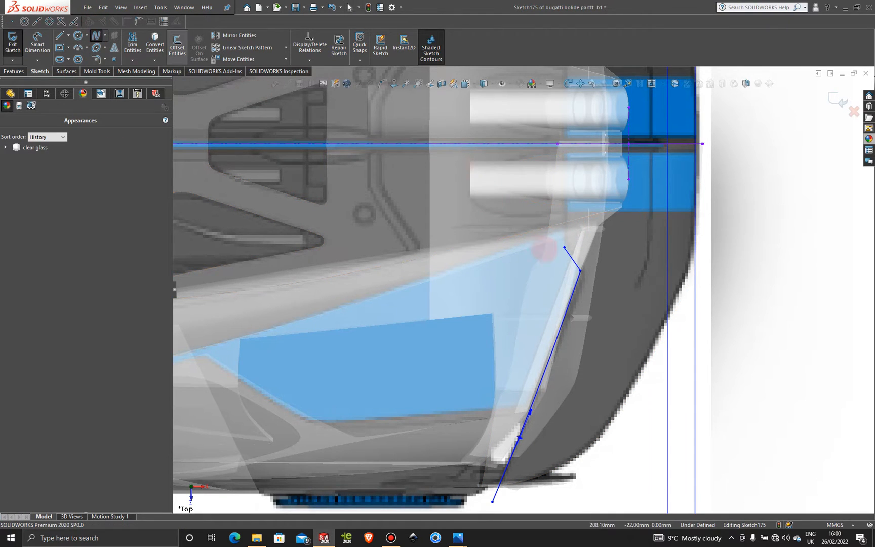
# - Sketch another two-point spline from the short spline's inner end to the car's centreline at about X 228.92, Y 0
pyautogui.click(564, 248)
pyautogui.moveTo(564, 247); pyautogui.dragTo(566, 144)
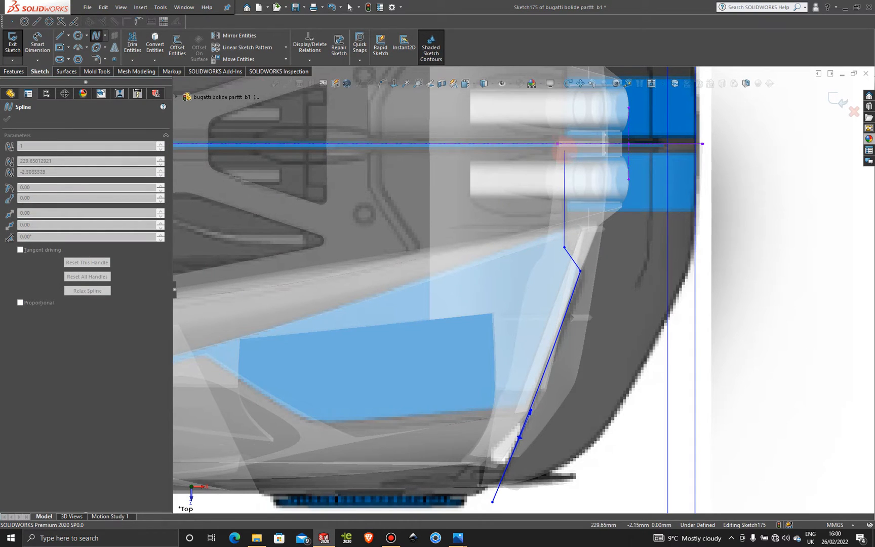
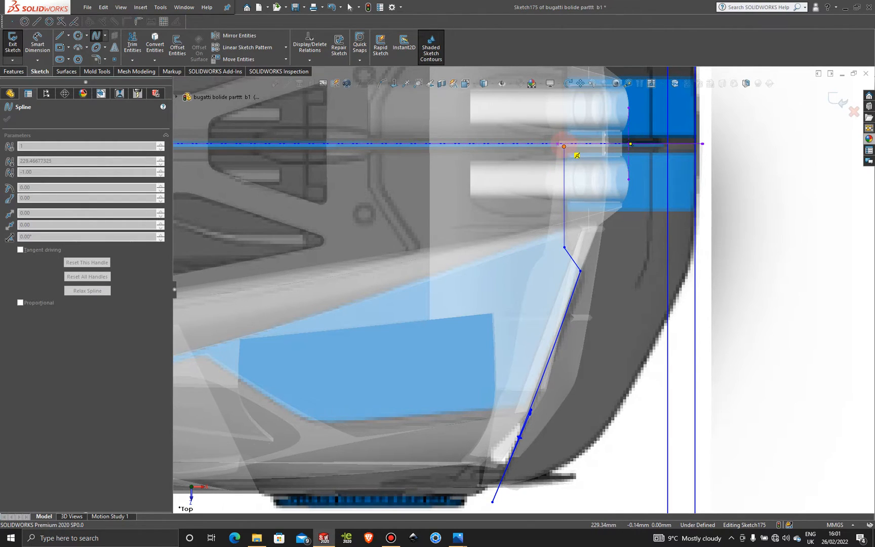
pyautogui.scroll(-3, 574, 149)
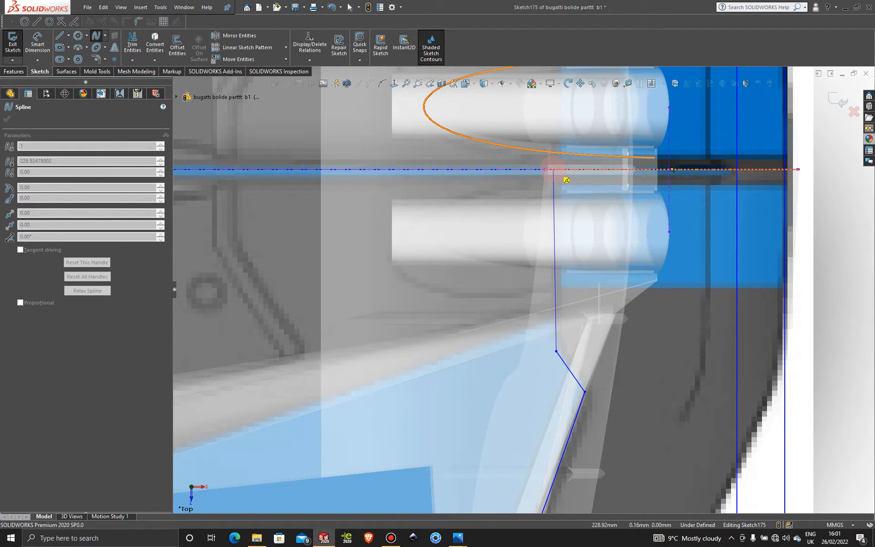
pyautogui.click(553, 169)
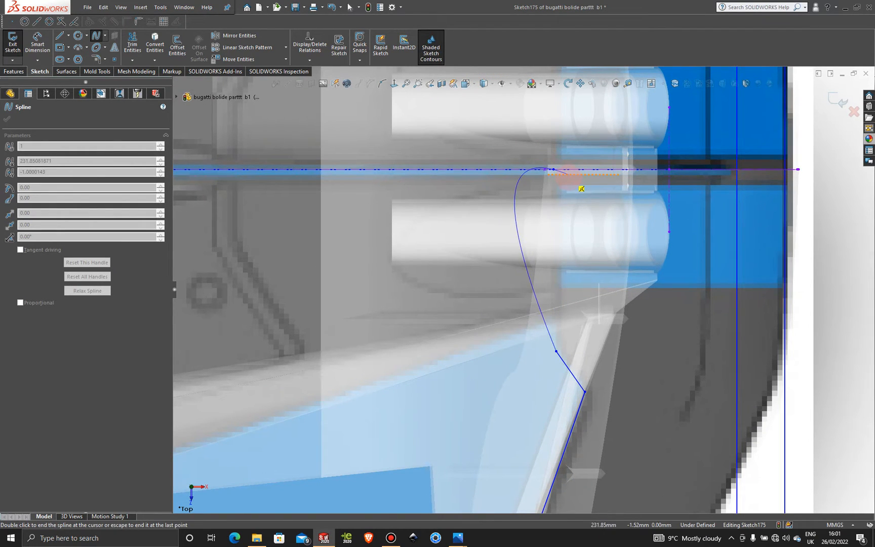
pyautogui.press('Escape')
pyautogui.scroll(4, 553, 175)
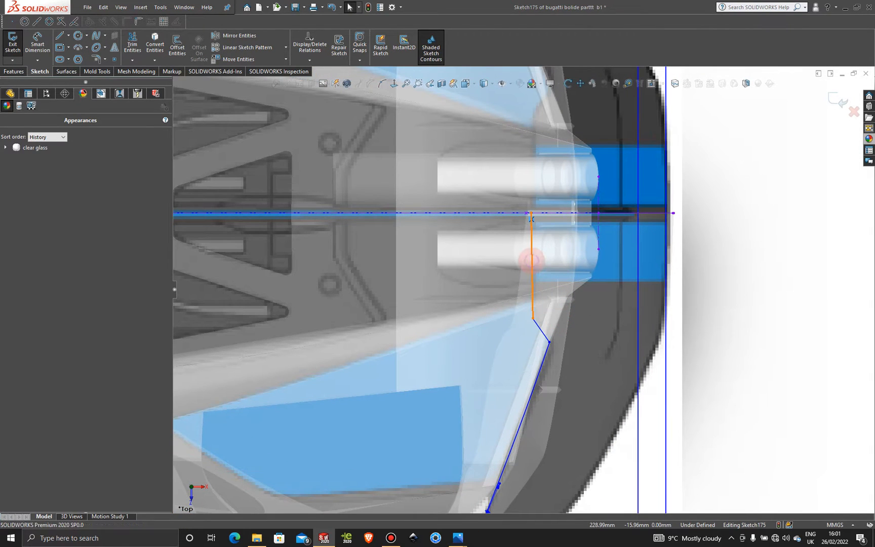
# - Make the tangent handle vertical at the end of the innermost spline that lies on the centreline
pyautogui.click(530, 260)
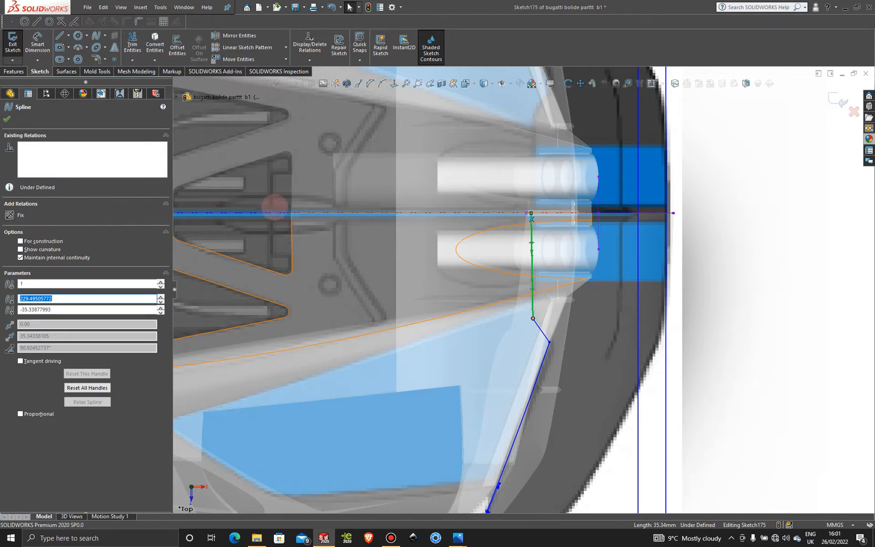
pyautogui.click(752, 180)
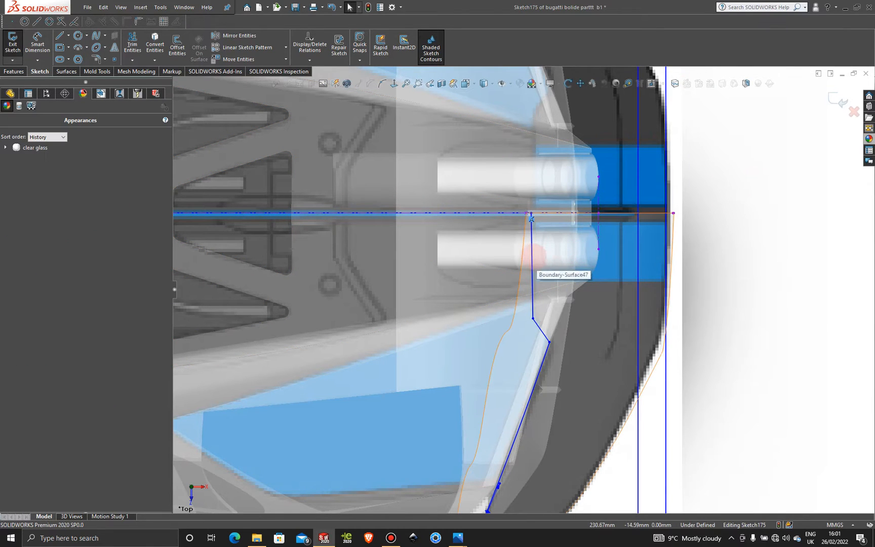
pyautogui.click(530, 256)
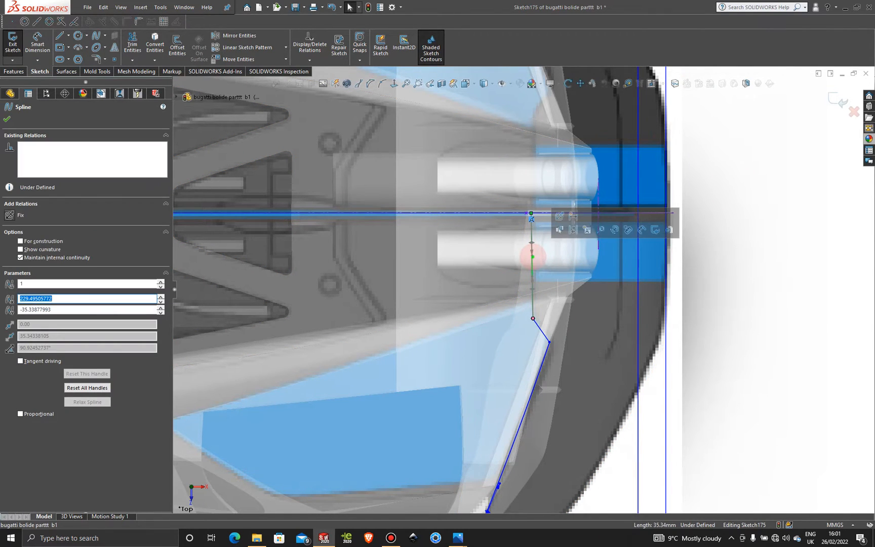
pyautogui.rightClick(530, 256)
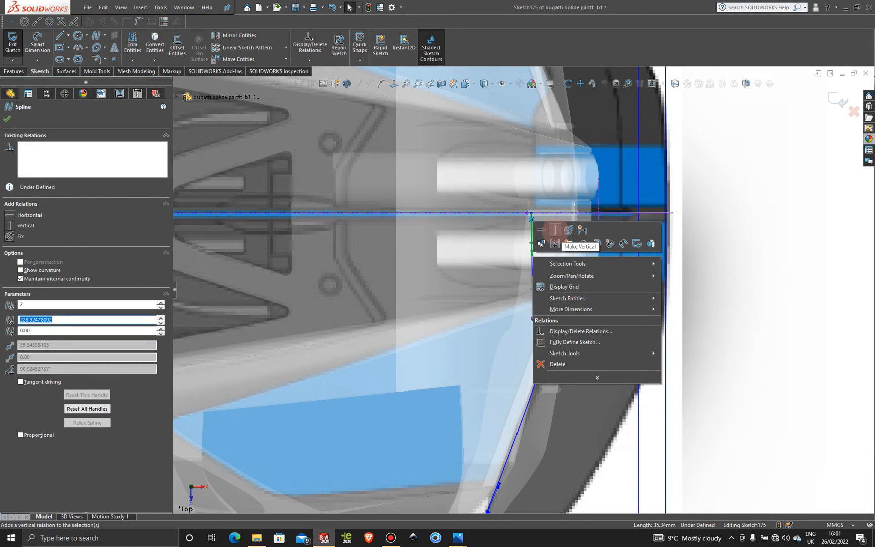
pyautogui.click(555, 230)
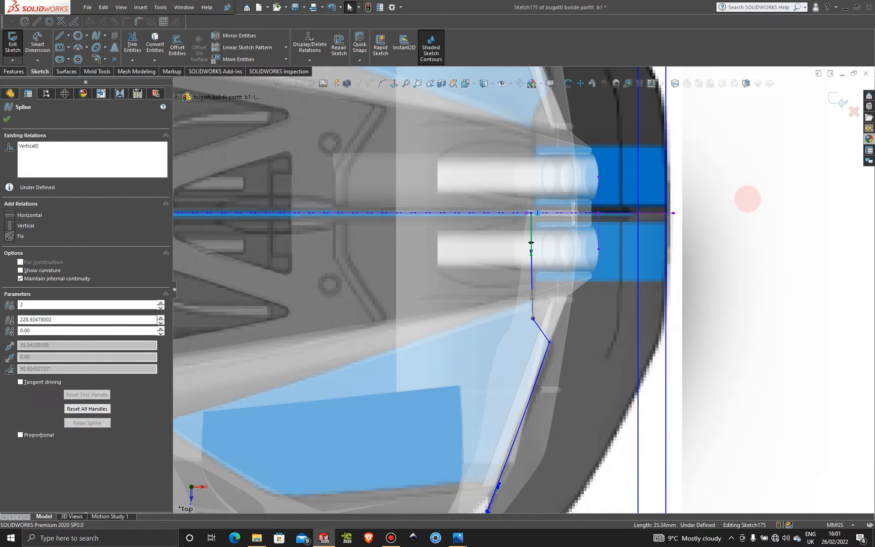
pyautogui.click(747, 199)
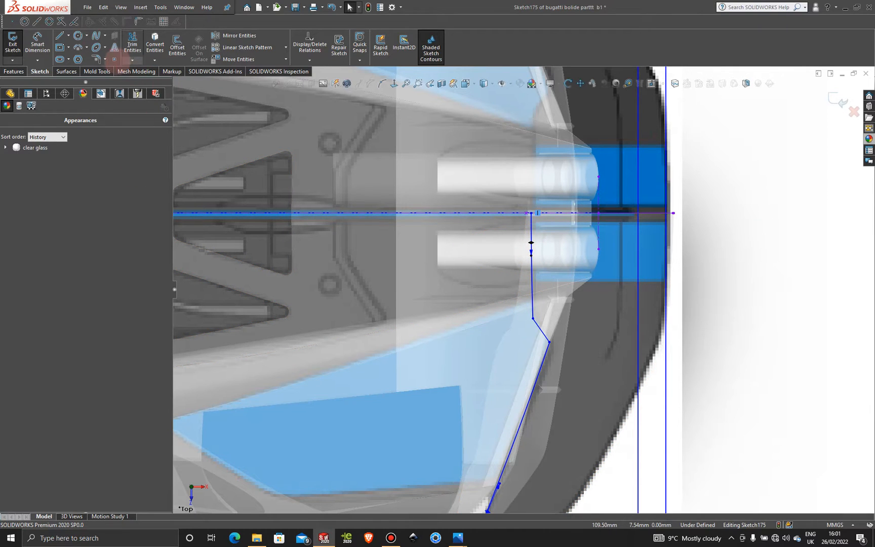
# - Fillet both corners between the three wing-edge splines with a 10 mm radius
pyautogui.click(97, 59)
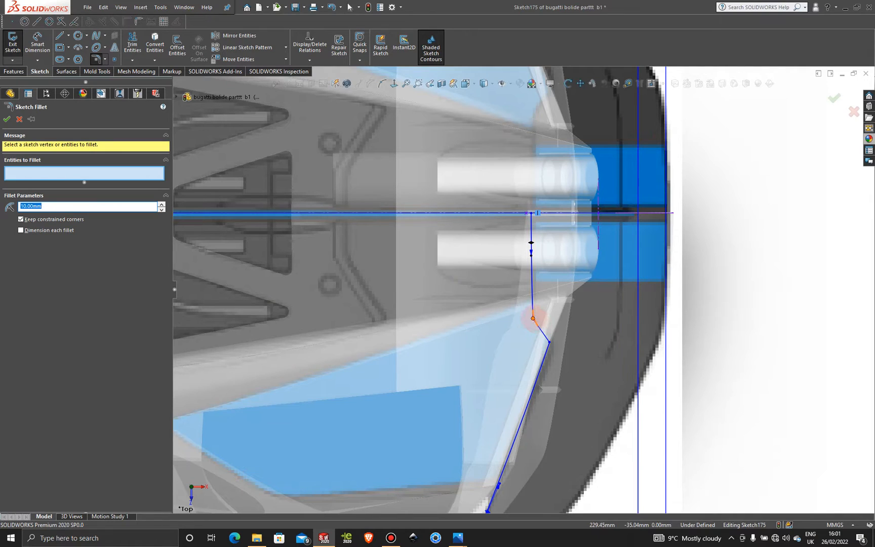
pyautogui.click(533, 318)
pyautogui.click(548, 344)
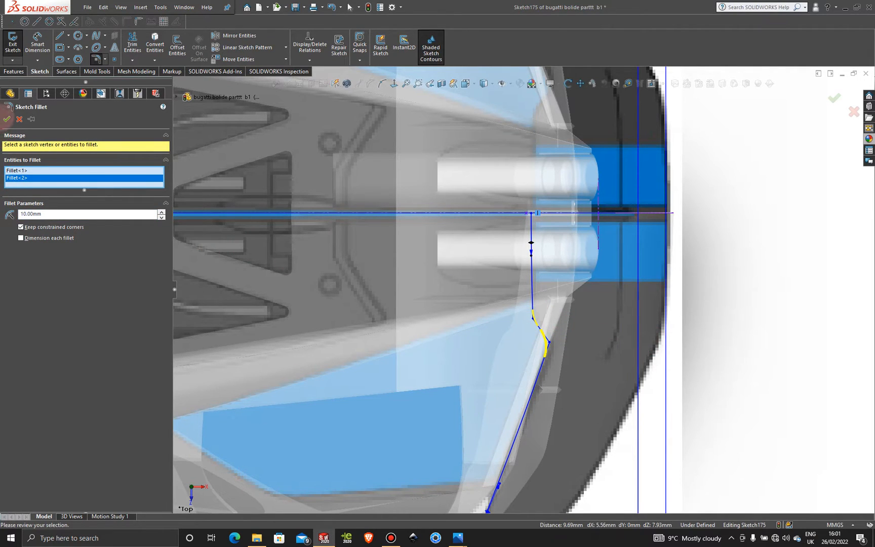
pyautogui.click(6, 119)
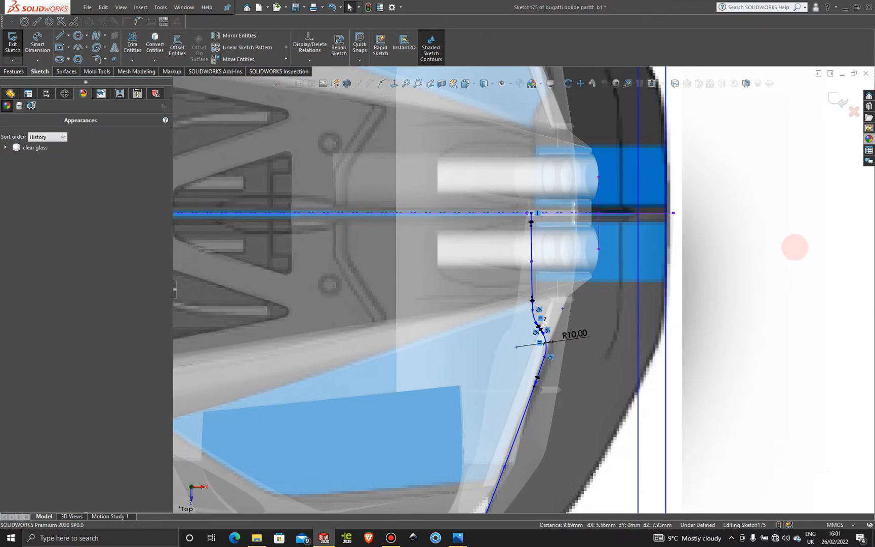
# - Draw a horizontal construction centreline about 57.08 mm long behind the car, in line with the origin
pyautogui.scroll(4, 836, 395)
pyautogui.scroll(-1, 646, 362)
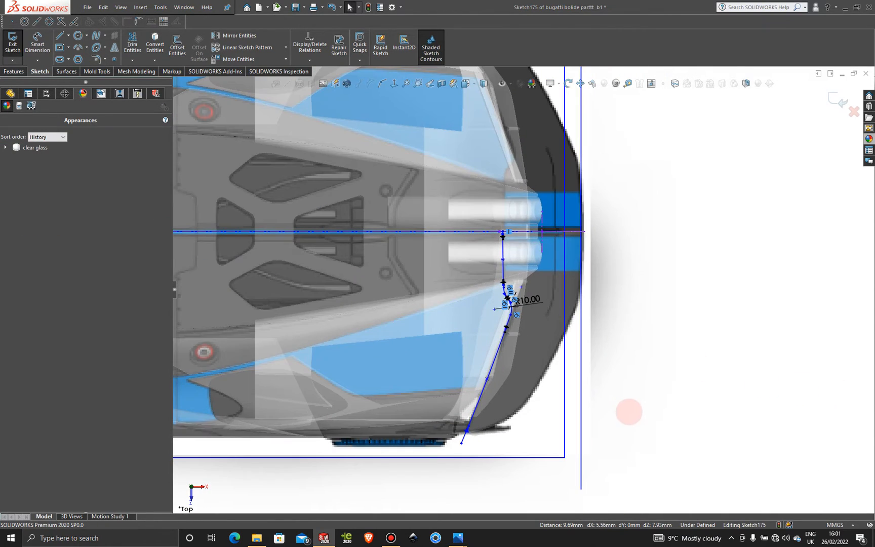
pyautogui.moveTo(626, 410)
pyautogui.mouseDown(button='middle')
pyautogui.moveTo(621, 400)
pyautogui.moveTo(636, 405)
pyautogui.mouseUp(button='middle')
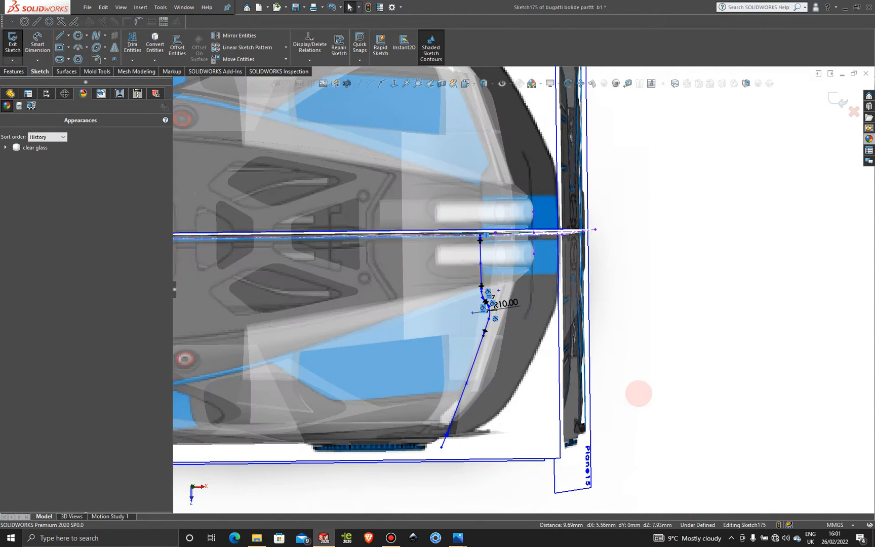
pyautogui.press('space')
pyautogui.click(437, 363)
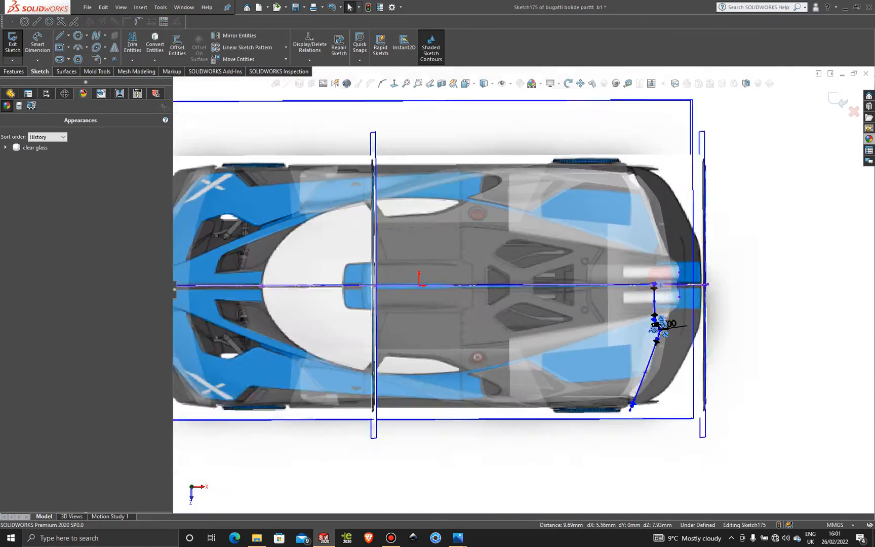
pyautogui.scroll(-4, 768, 298)
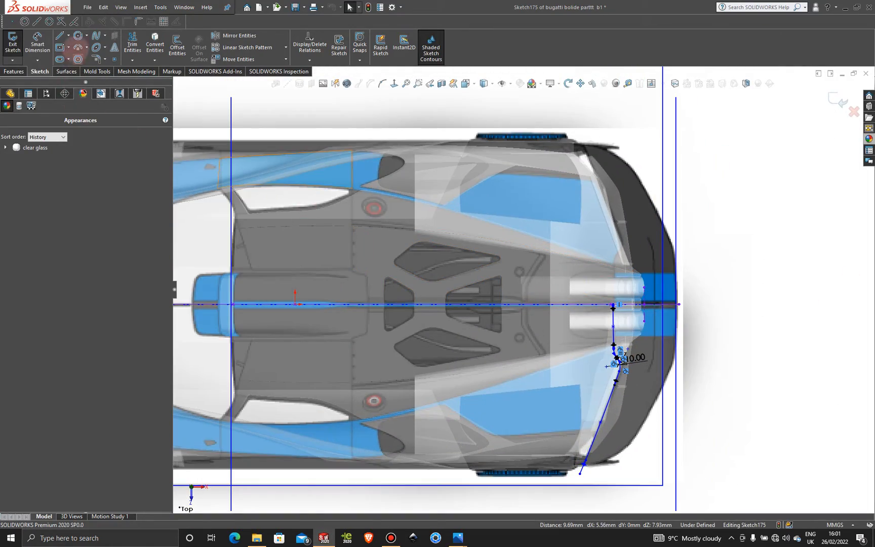
pyautogui.click(68, 35)
pyautogui.click(76, 58)
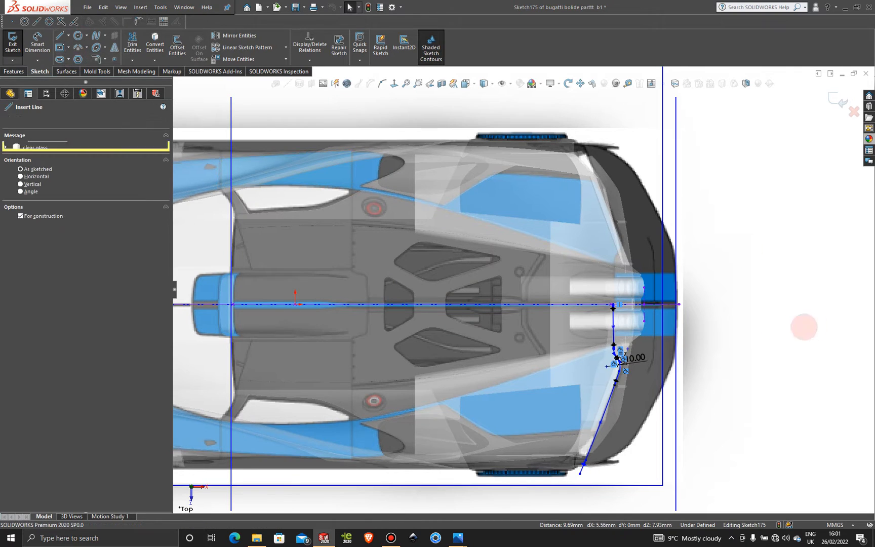
pyautogui.click(721, 304)
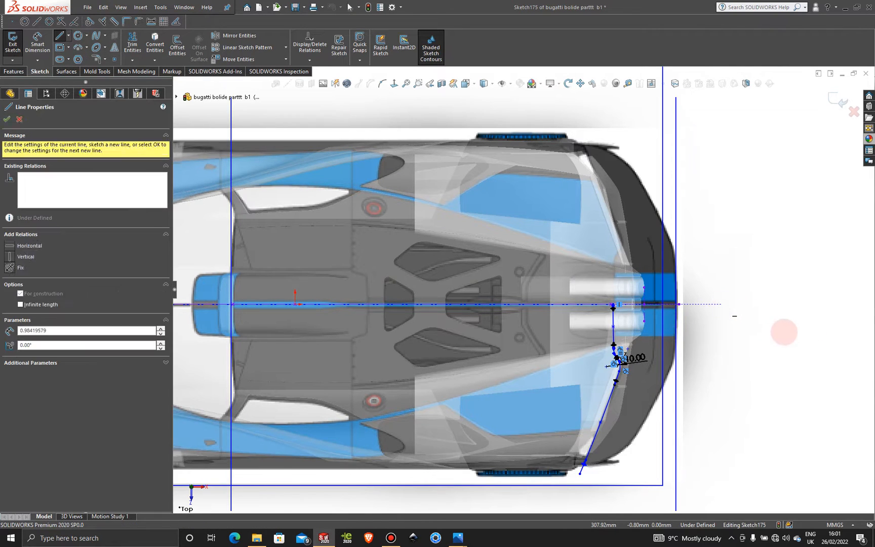
pyautogui.click(800, 303)
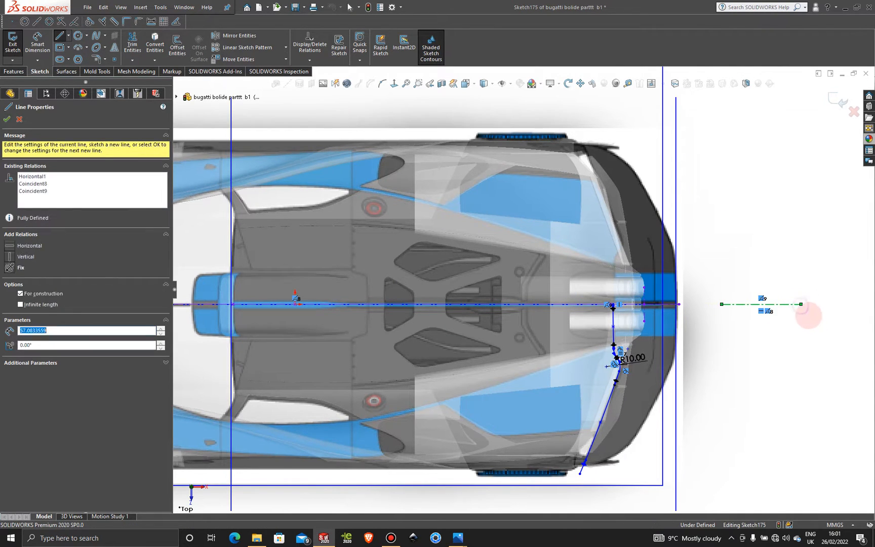
pyautogui.press('Escape')
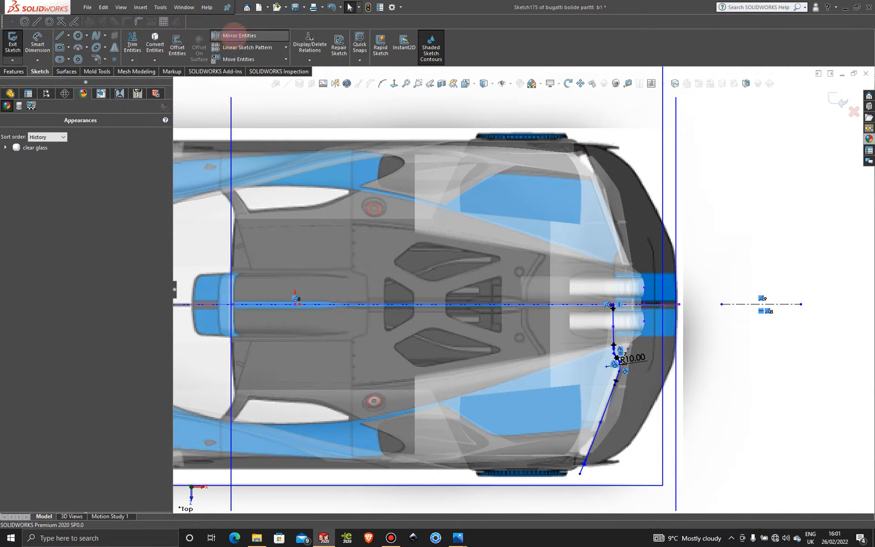
# - Mirror the three splines and two fillet arcs about the construction centreline, keeping the originals
pyautogui.click(238, 35)
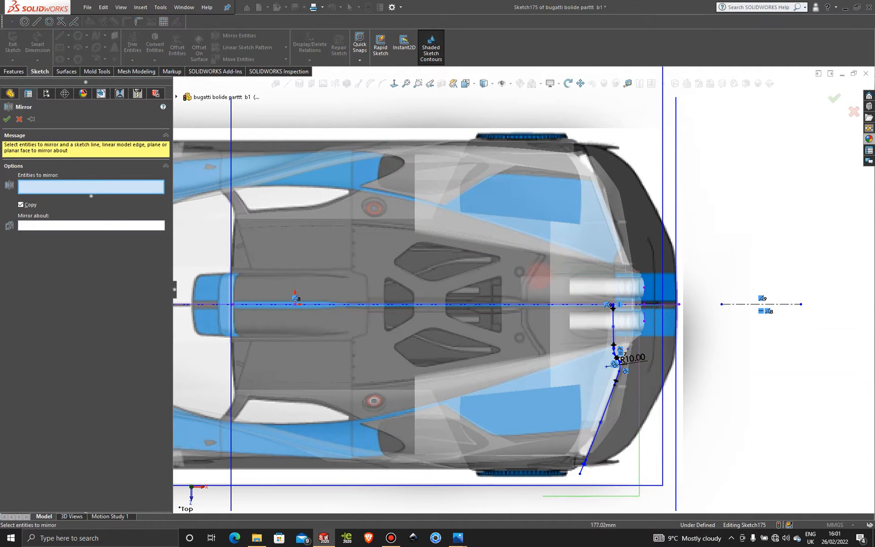
pyautogui.moveTo(543, 274); pyautogui.dragTo(542, 275)
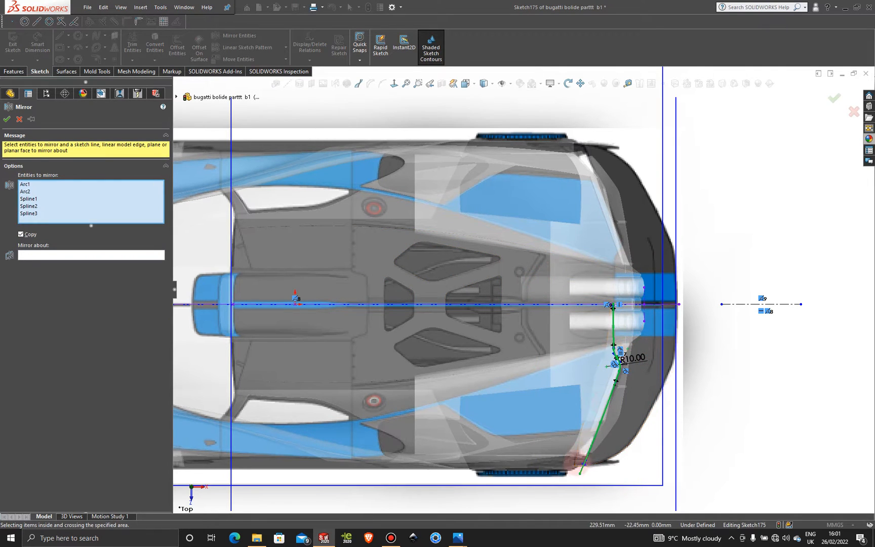
pyautogui.click(99, 254)
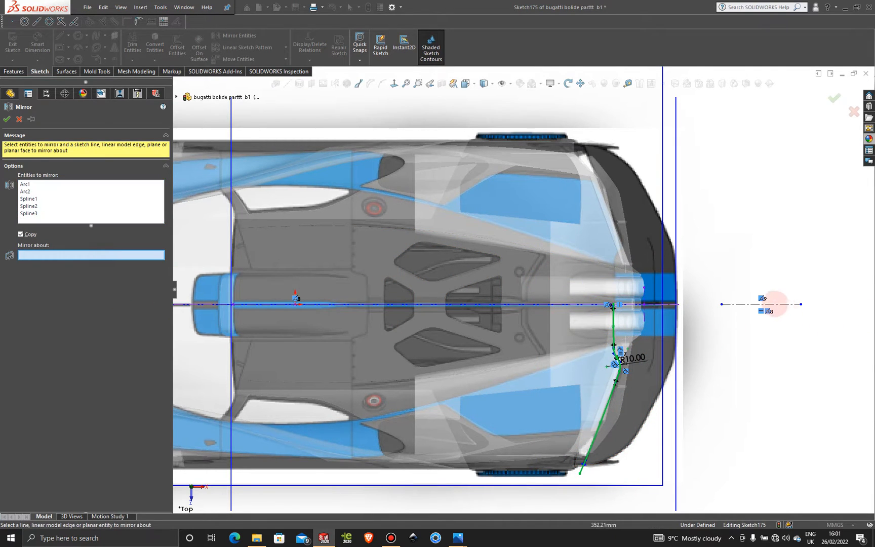
pyautogui.click(775, 304)
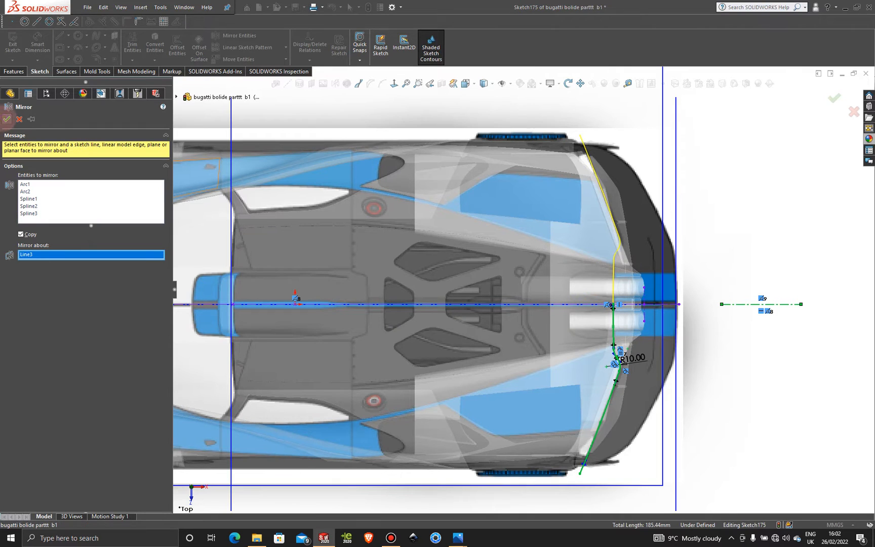
pyautogui.click(7, 119)
# - Remove the clear glass appearance from the model
pyautogui.scroll(-5, 704, 299)
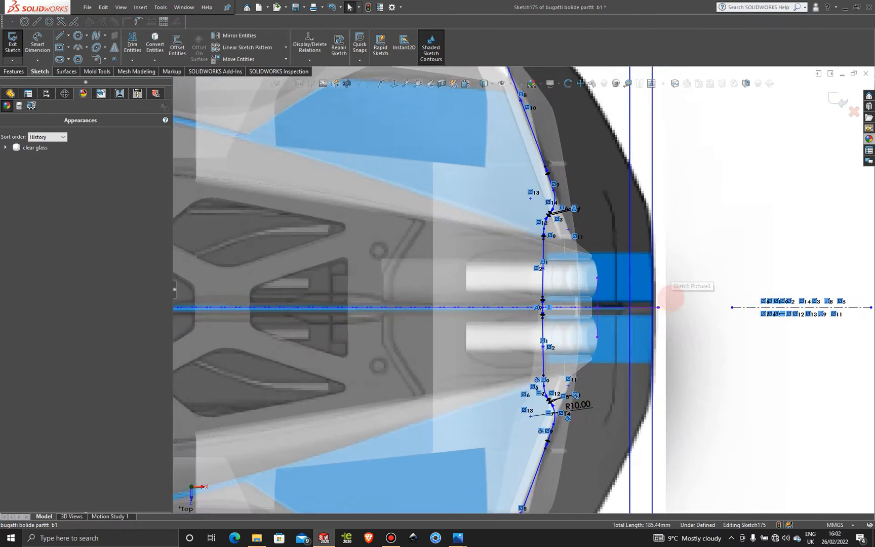
pyautogui.scroll(-2, 669, 313)
pyautogui.scroll(-2, 349, 334)
pyautogui.scroll(6, 349, 332)
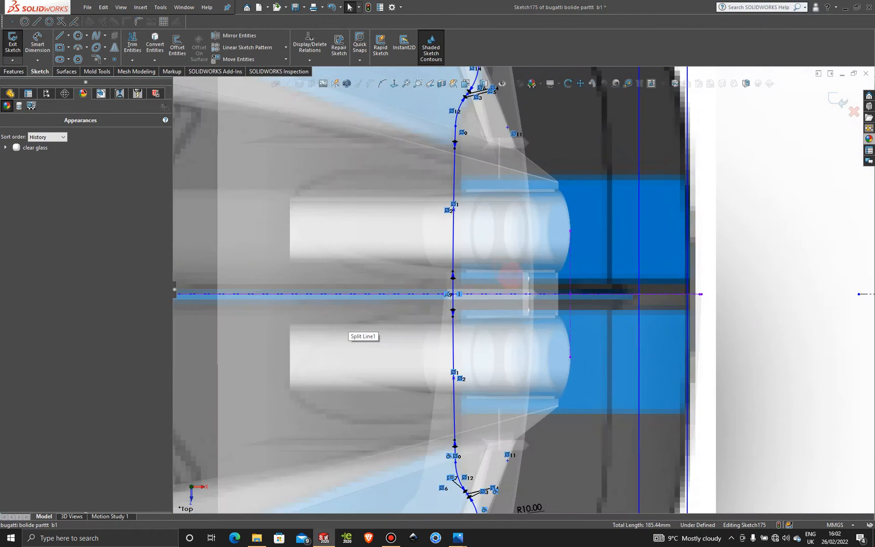
pyautogui.scroll(2, 524, 277)
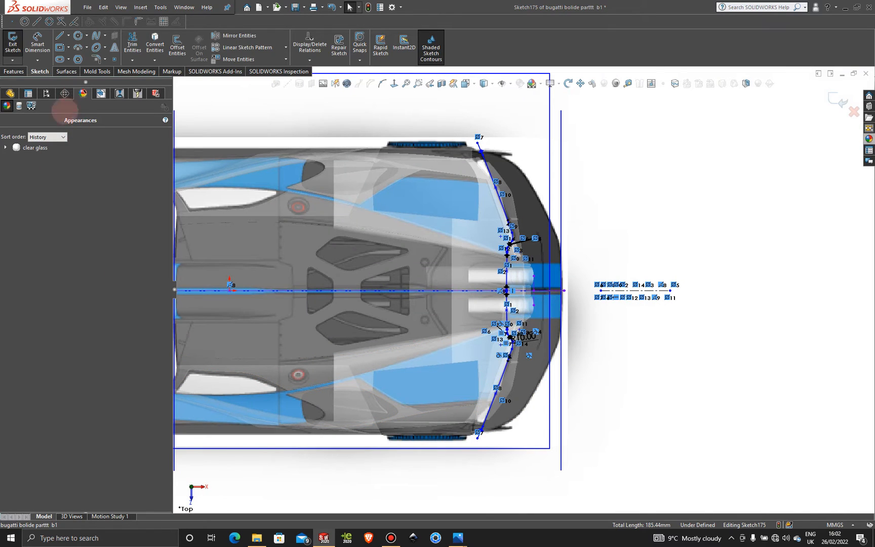
pyautogui.rightClick(44, 146)
pyautogui.click(71, 162)
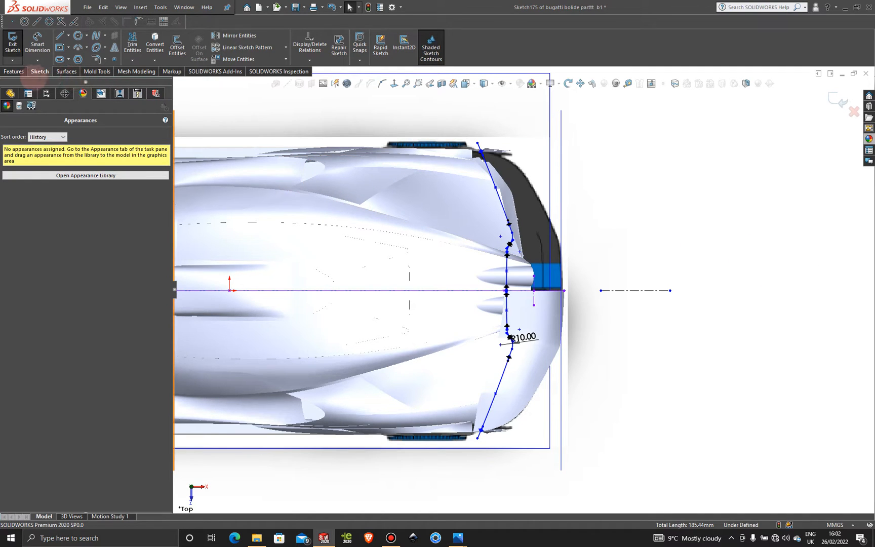
# - Trim the rear half-wing surface with the mirrored front-edge sketch, removing the strip ahead of the sketched edge
pyautogui.click(65, 71)
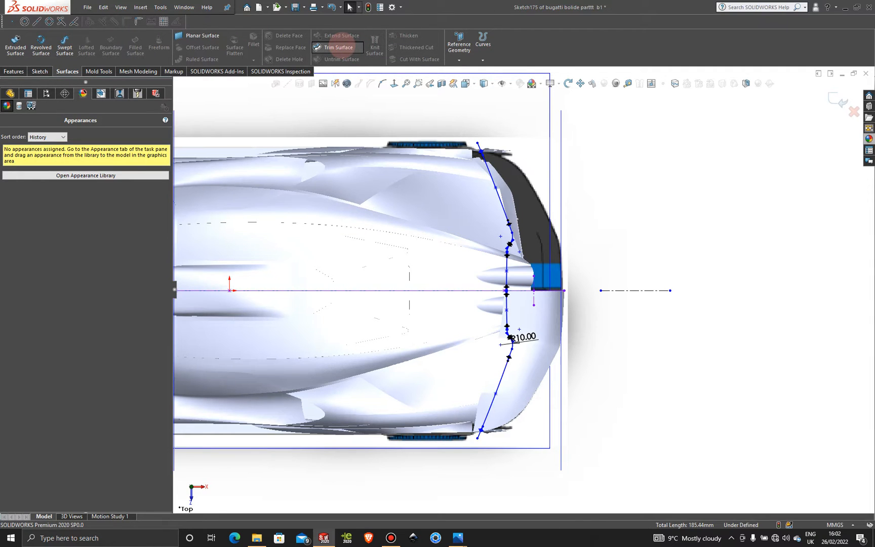
pyautogui.click(338, 47)
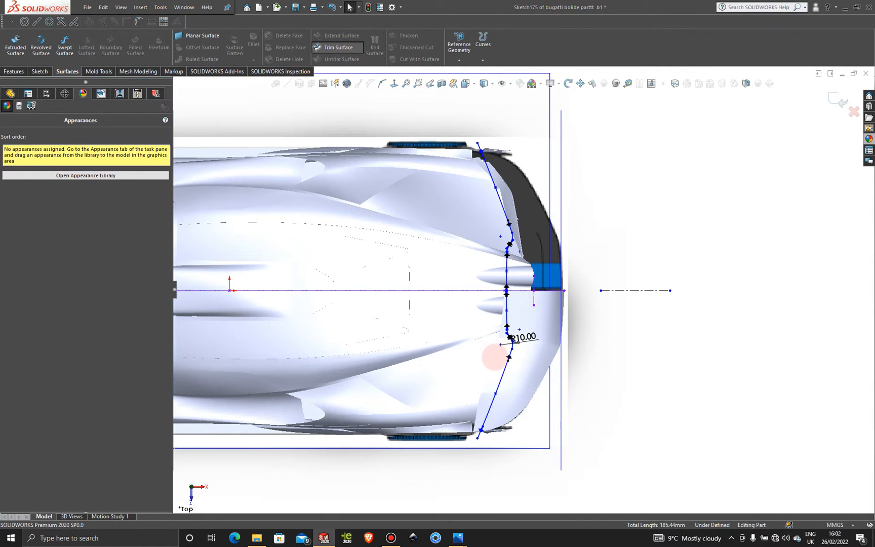
pyautogui.click(494, 357)
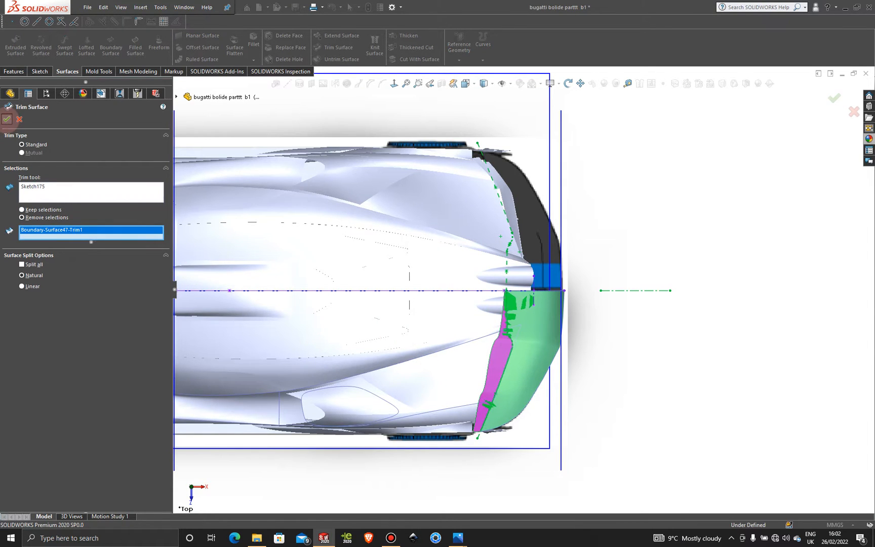
pyautogui.click(7, 119)
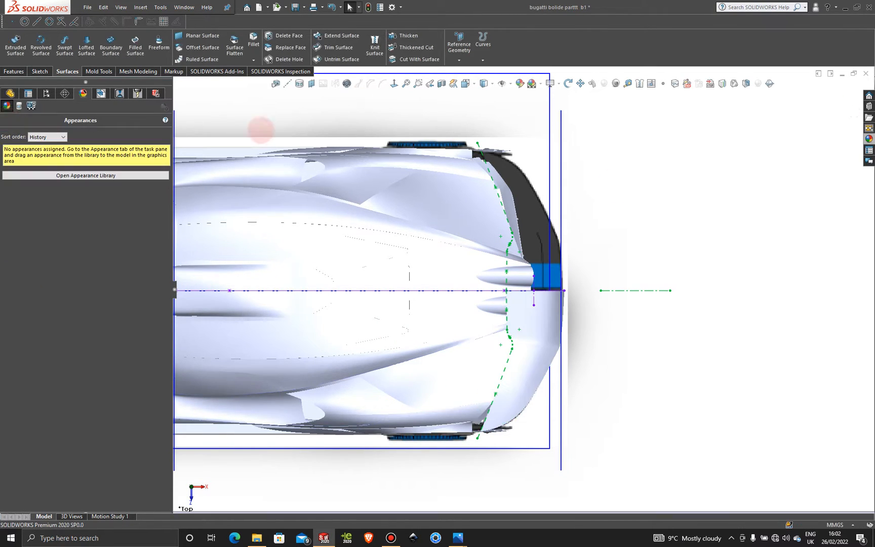
# - Activate Display State-2 and remove the transparent appearance from the model
pyautogui.moveTo(599, 340); pyautogui.dragTo(617, 202, button='middle')
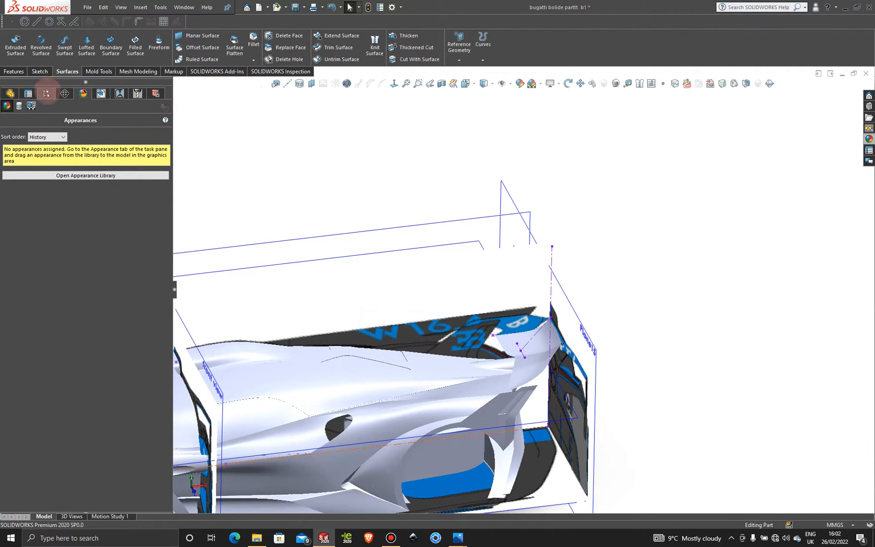
pyautogui.click(46, 93)
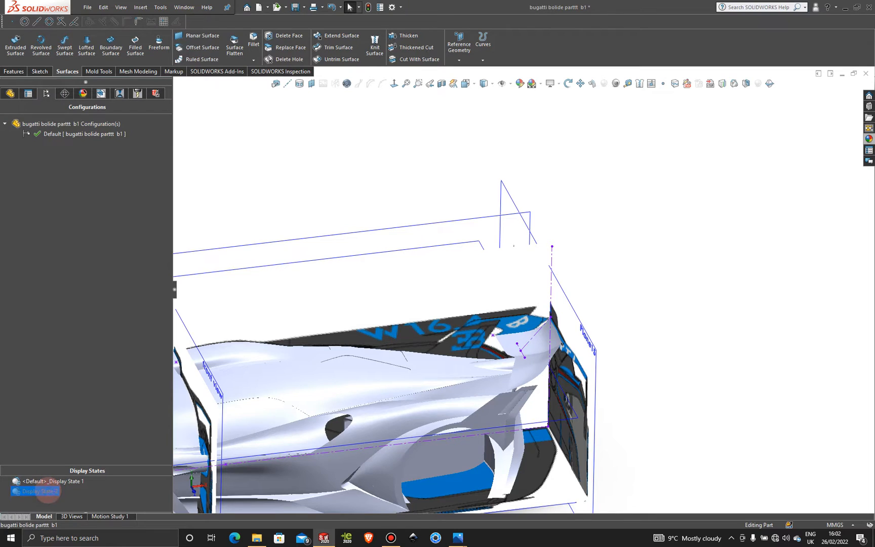
pyautogui.doubleClick(49, 491)
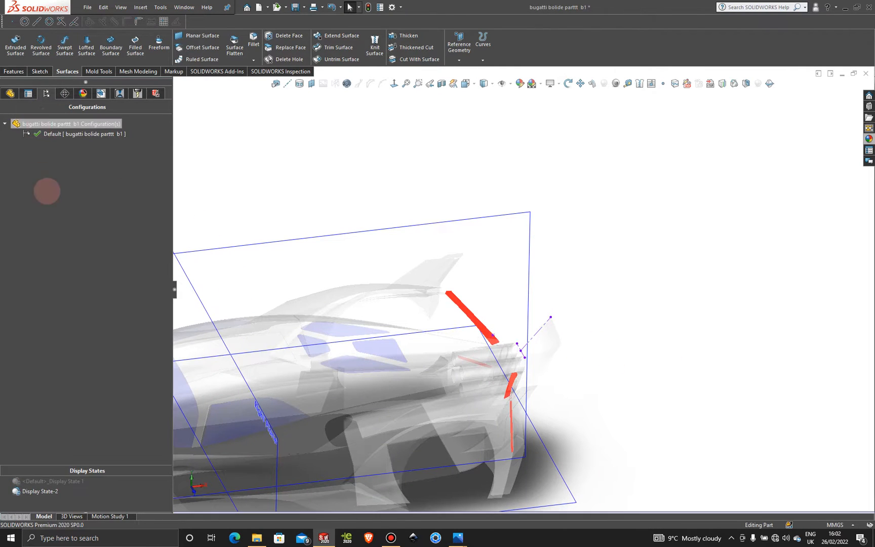
pyautogui.click(83, 93)
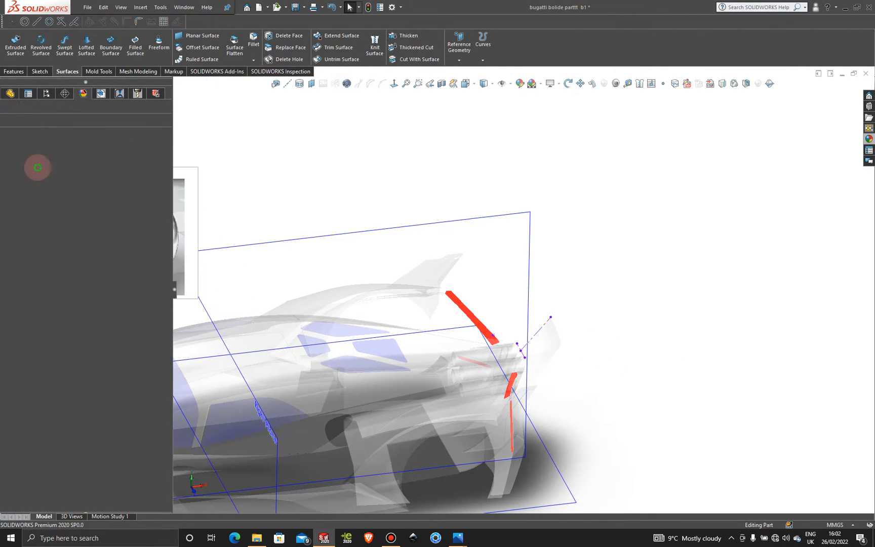
pyautogui.rightClick(35, 167)
pyautogui.click(78, 206)
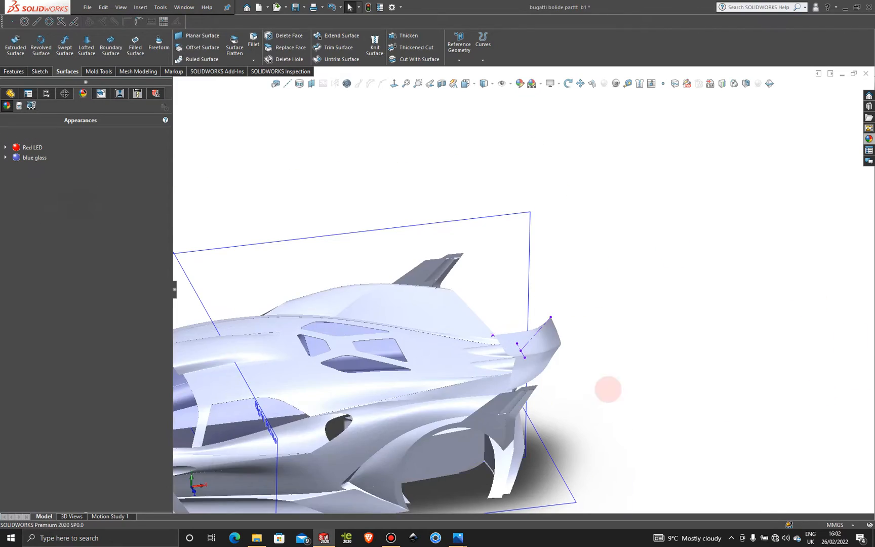
# - Mirror the trimmed half-wing surface body about the Front Plane, without merging solids or knitting surfaces
pyautogui.scroll(3, 522, 290)
pyautogui.moveTo(420, 320)
pyautogui.mouseDown(button='middle')
pyautogui.moveTo(382, 303)
pyautogui.moveTo(507, 275)
pyautogui.moveTo(521, 439)
pyautogui.moveTo(537, 453)
pyautogui.moveTo(517, 301)
pyautogui.moveTo(455, 344)
pyautogui.moveTo(534, 309)
pyautogui.moveTo(637, 365)
pyautogui.mouseUp(button='middle')
pyautogui.scroll(-4, 508, 279)
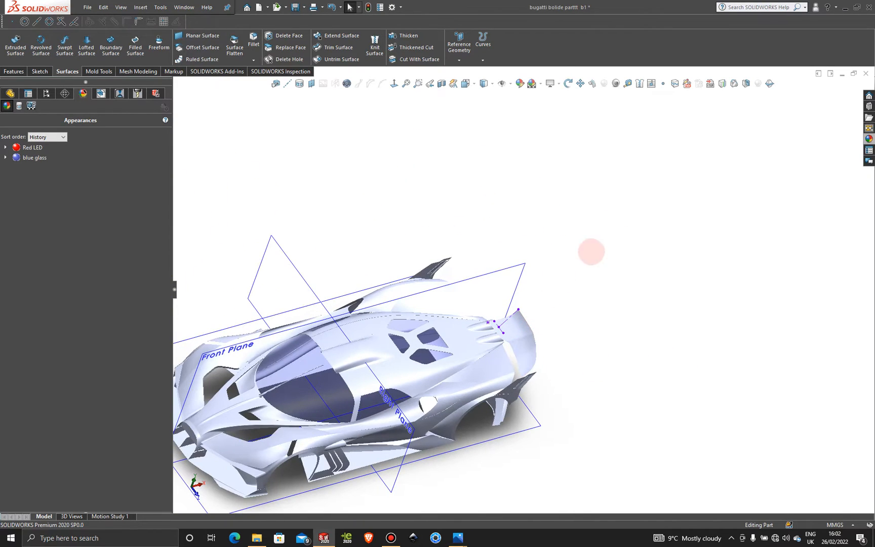
pyautogui.click(14, 72)
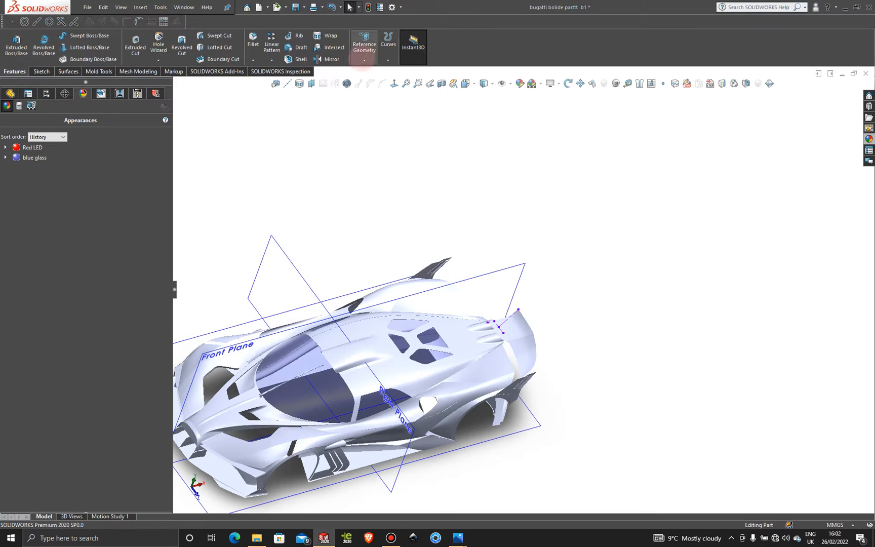
pyautogui.click(327, 59)
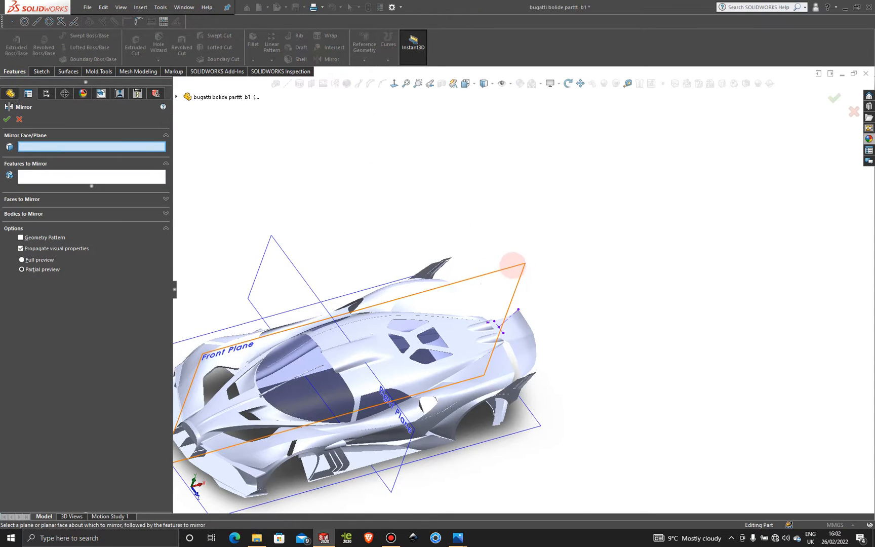
pyautogui.click(510, 268)
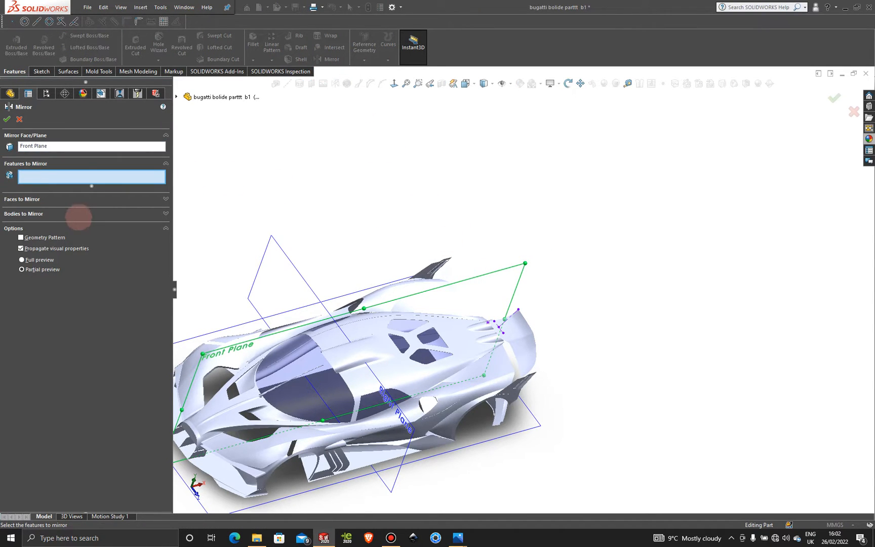
pyautogui.click(79, 213)
pyautogui.click(520, 338)
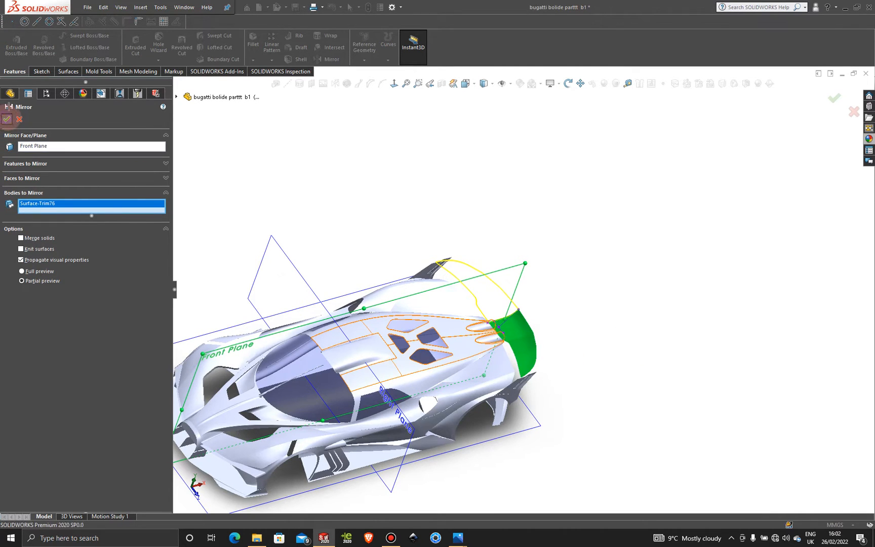
pyautogui.click(6, 119)
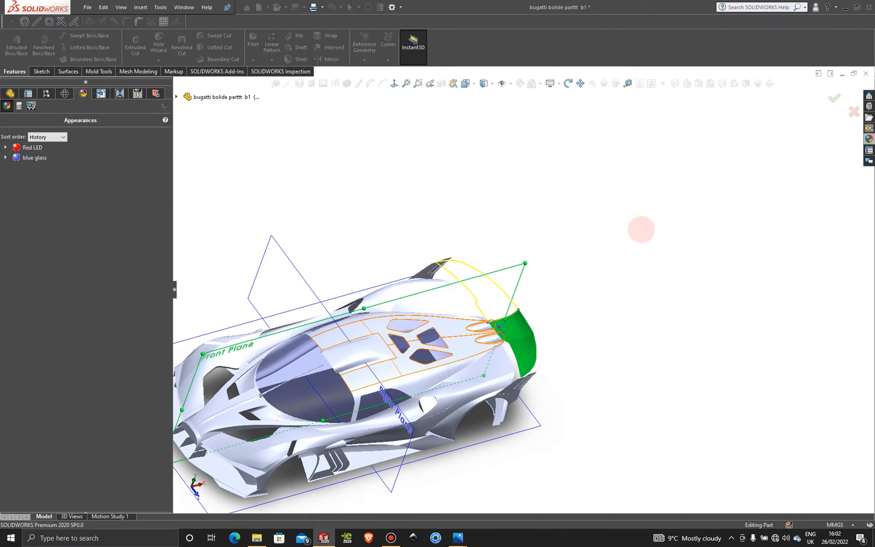
# - Examine the mirrored rear wing on the whole car from several angles, including the front view
pyautogui.moveTo(549, 269)
pyautogui.mouseDown(button='middle')
pyautogui.moveTo(546, 307)
pyautogui.moveTo(572, 357)
pyautogui.moveTo(548, 328)
pyautogui.moveTo(546, 262)
pyautogui.moveTo(578, 181)
pyautogui.moveTo(656, 189)
pyautogui.moveTo(519, 174)
pyautogui.moveTo(609, 304)
pyautogui.mouseUp(button='middle')
pyautogui.scroll(-3, 528, 257)
pyautogui.moveTo(508, 373); pyautogui.dragTo(578, 359, button='middle')
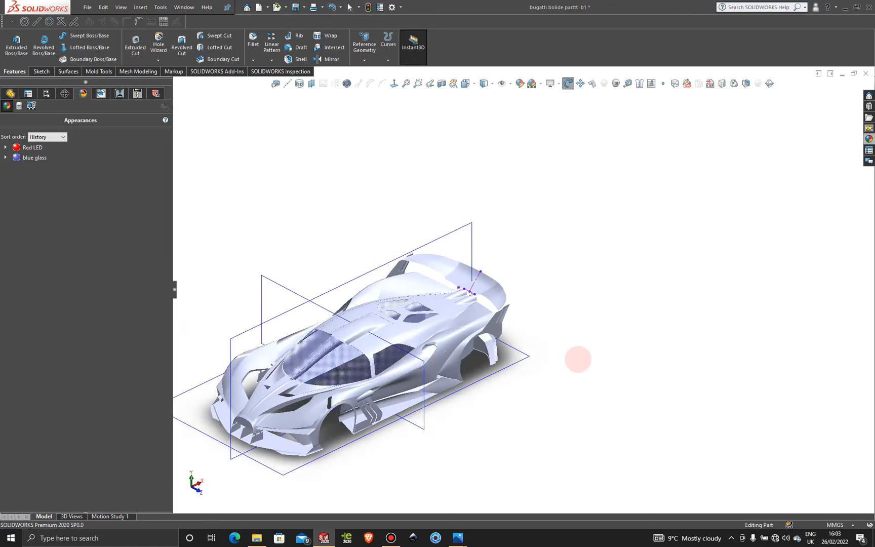
pyautogui.scroll(2, 535, 263)
pyautogui.scroll(-3, 380, 279)
pyautogui.moveTo(506, 398); pyautogui.dragTo(469, 343, button='middle')
pyautogui.press('space')
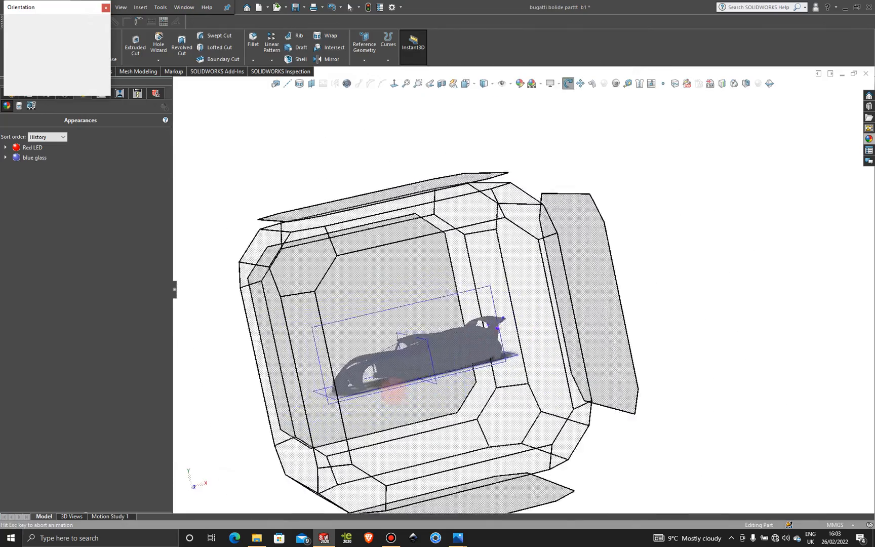
pyautogui.click(390, 390)
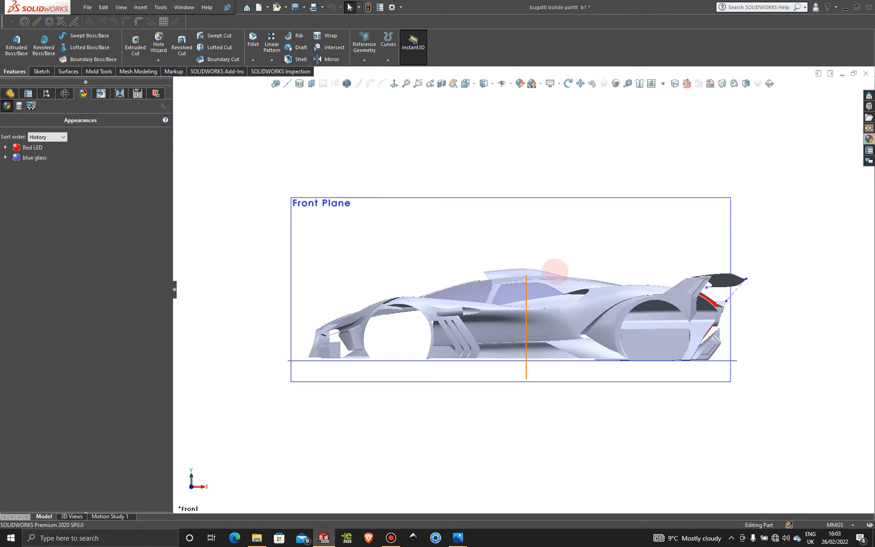
pyautogui.scroll(-1, 552, 279)
pyautogui.moveTo(553, 279); pyautogui.dragTo(577, 367, button='middle')
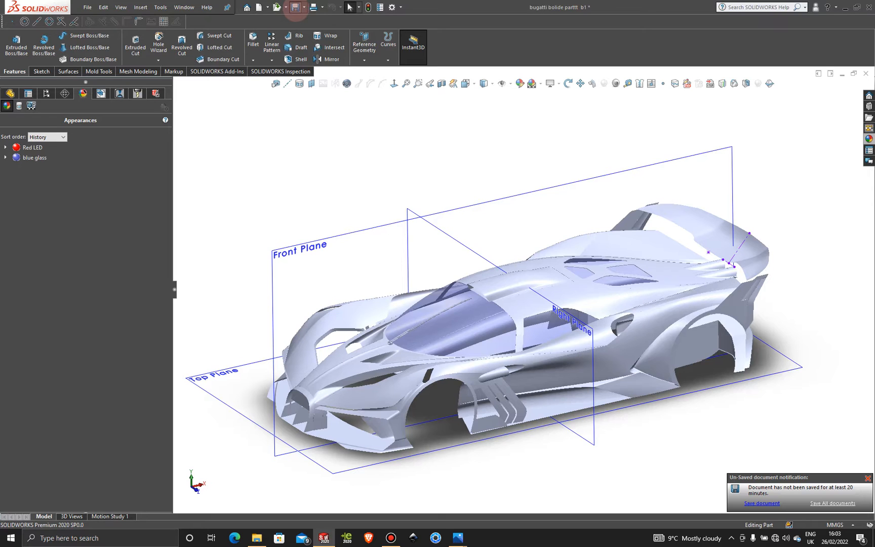
# - Save the part document
pyautogui.click(294, 7)
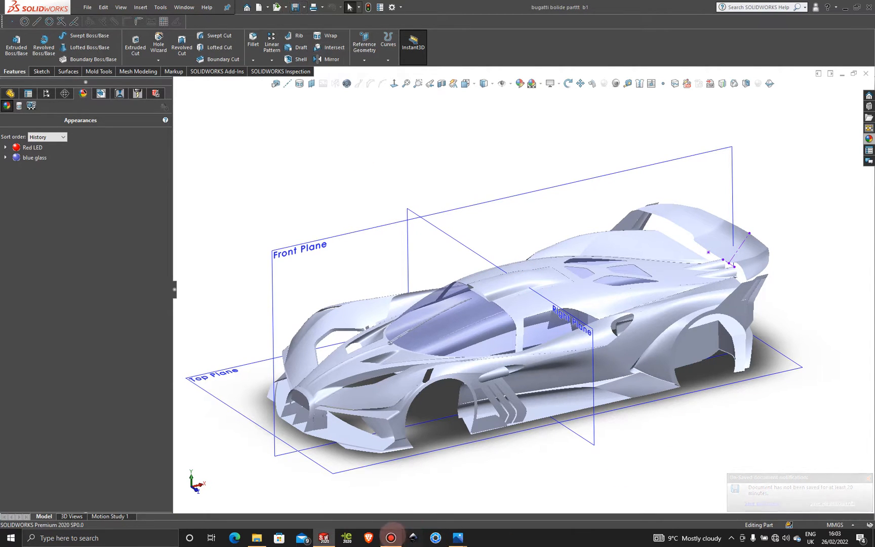
pyautogui.click(391, 538)
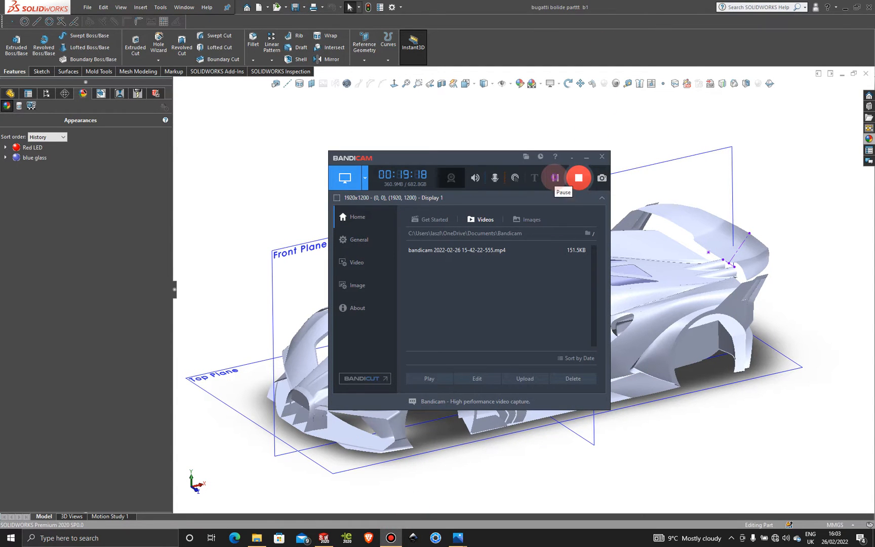
pyautogui.click(585, 156)
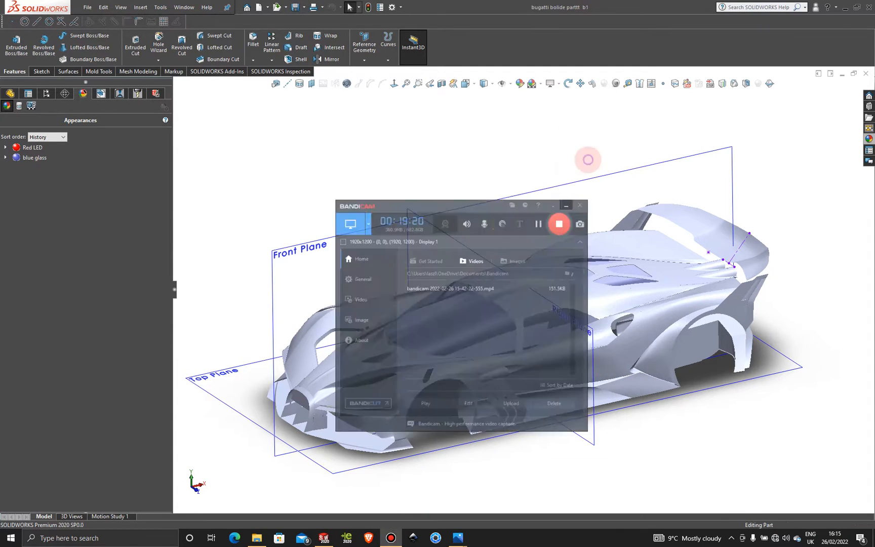
# - Examine the rear wing's upper and lower faces, centre joint and front edge from above and behind
pyautogui.moveTo(765, 224); pyautogui.dragTo(710, 363, button='middle')
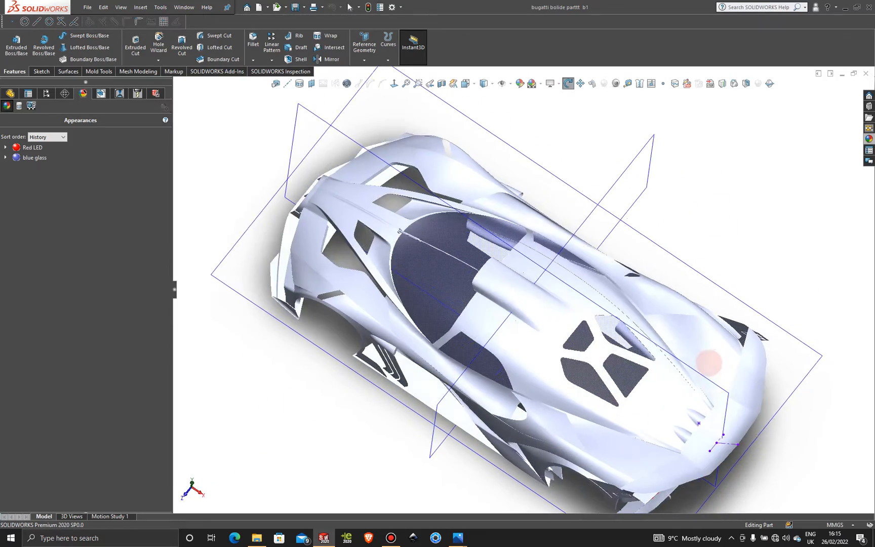
pyautogui.scroll(4, 718, 390)
pyautogui.scroll(-5, 666, 347)
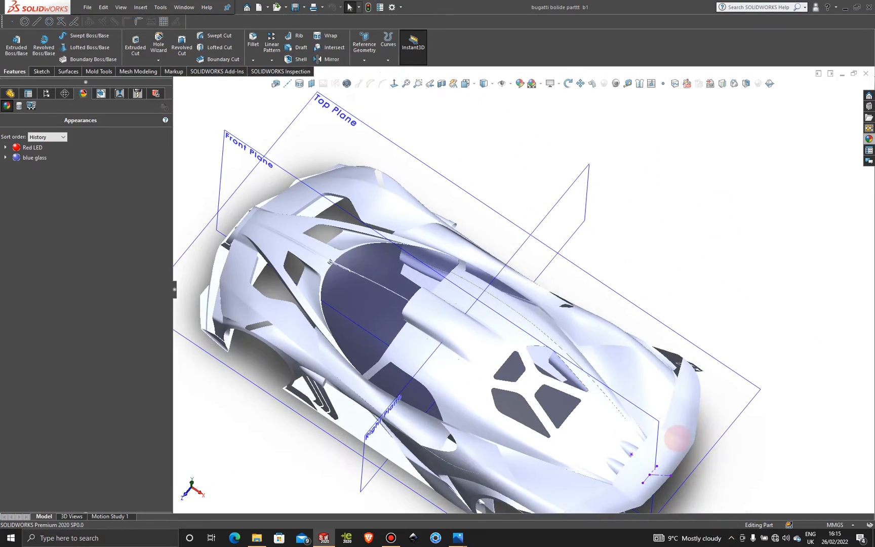
pyautogui.moveTo(674, 439); pyautogui.dragTo(666, 301, button='middle')
pyautogui.scroll(-5, 670, 431)
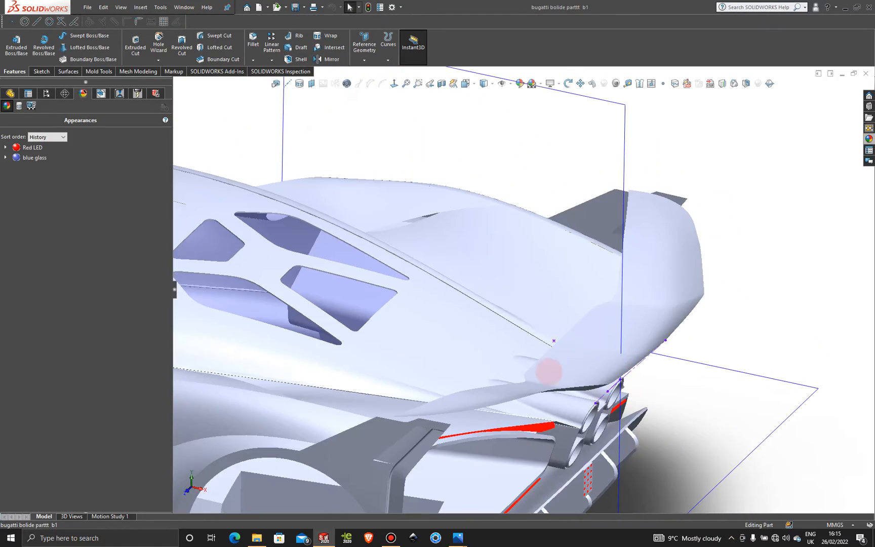
pyautogui.moveTo(548, 371); pyautogui.dragTo(537, 292, button='middle')
pyautogui.scroll(4, 538, 324)
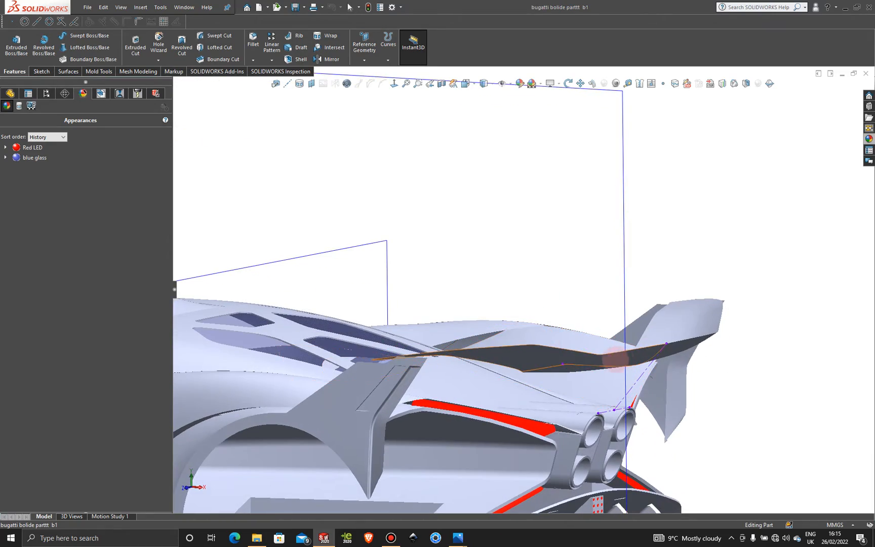
pyautogui.moveTo(539, 332)
pyautogui.mouseDown(button='middle')
pyautogui.moveTo(572, 331)
pyautogui.moveTo(578, 416)
pyautogui.moveTo(587, 374)
pyautogui.moveTo(617, 398)
pyautogui.moveTo(601, 469)
pyautogui.moveTo(599, 447)
pyautogui.moveTo(607, 472)
pyautogui.mouseUp(button='middle')
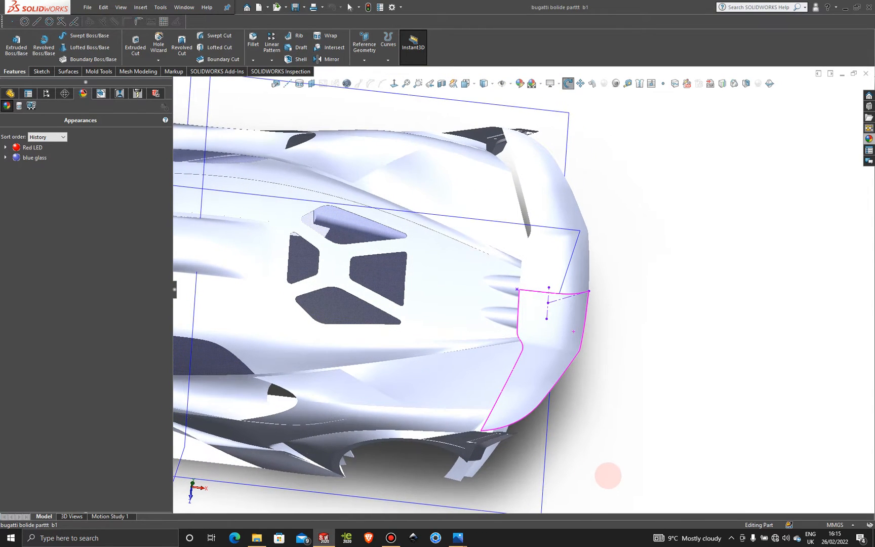
pyautogui.moveTo(556, 293); pyautogui.dragTo(546, 342, button='middle')
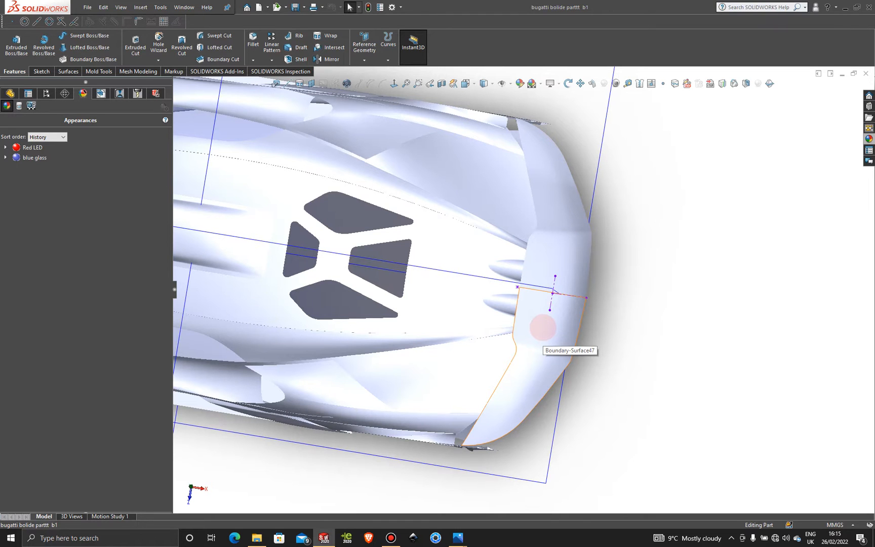
pyautogui.click(529, 457)
pyautogui.hotkey('ctrl', '8')
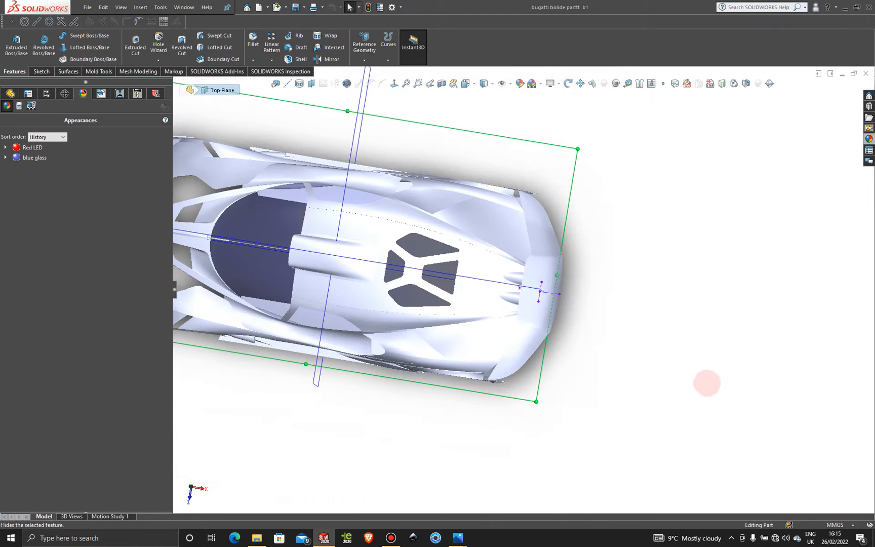
pyautogui.click(599, 365)
pyautogui.moveTo(581, 327); pyautogui.dragTo(604, 224, button='middle')
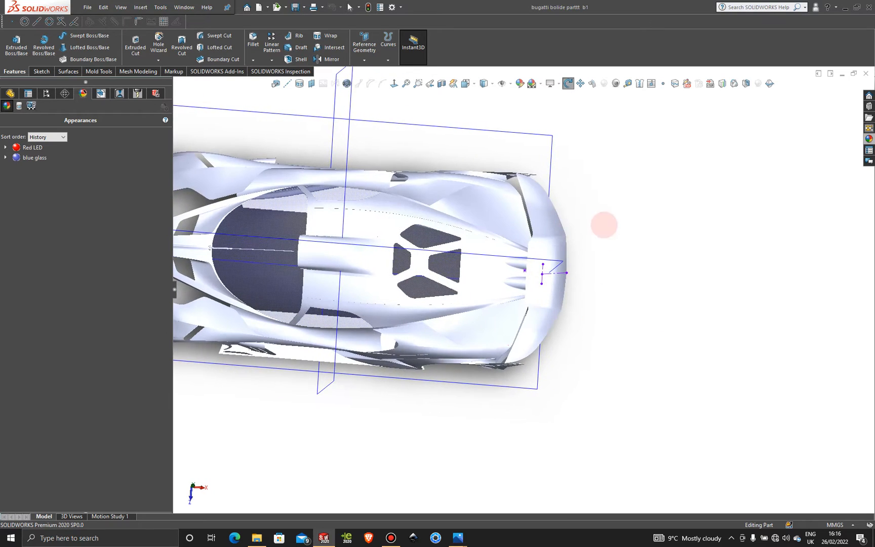
# - Start a sketch on the Top Plane and draw a horizontal construction centreline about 47 mm long behind the car, in line with the origin
pyautogui.click(508, 144)
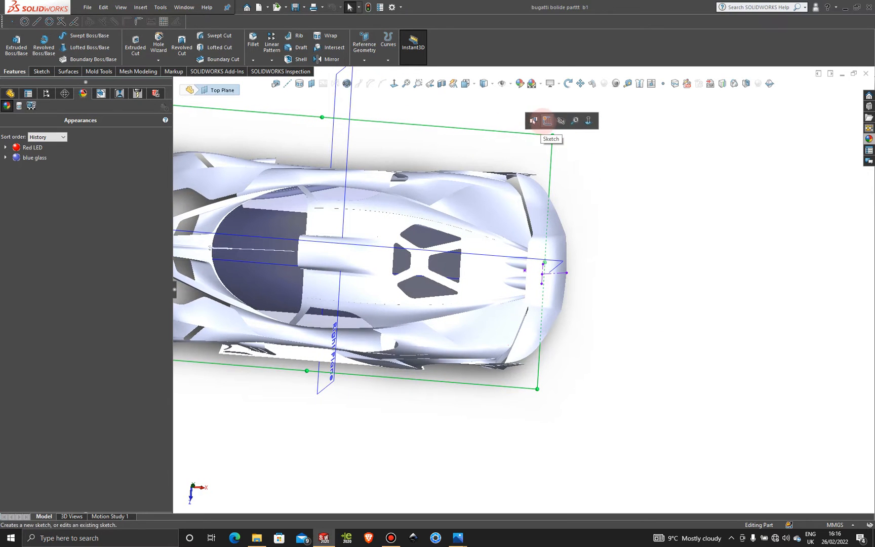
pyautogui.click(546, 121)
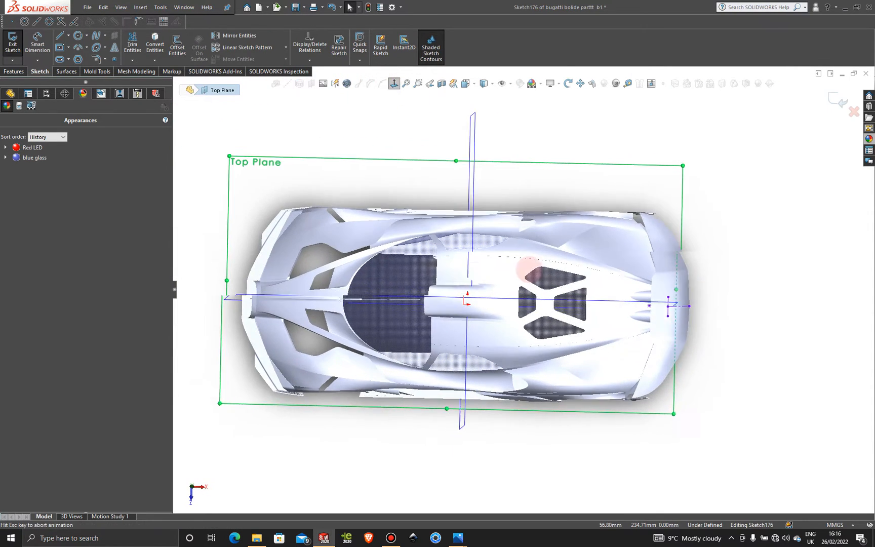
pyautogui.click(391, 537)
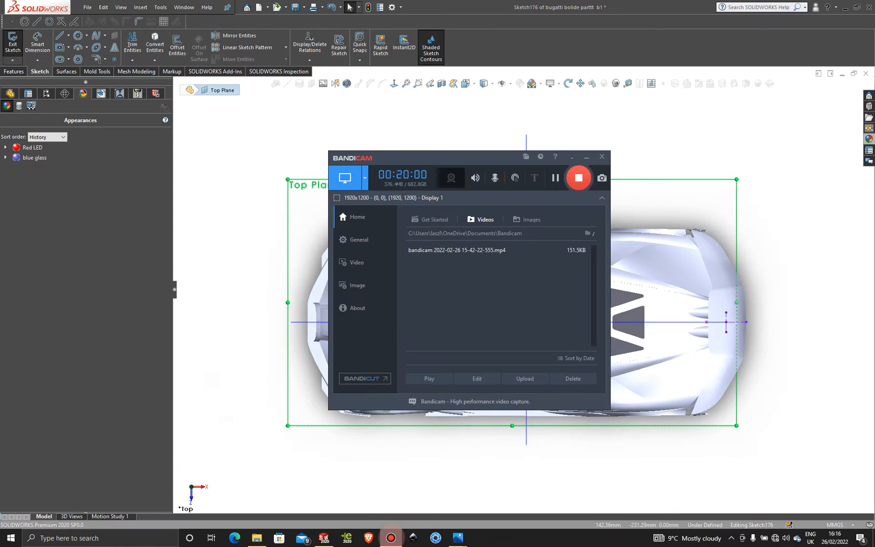
pyautogui.click(391, 538)
pyautogui.scroll(-5, 792, 309)
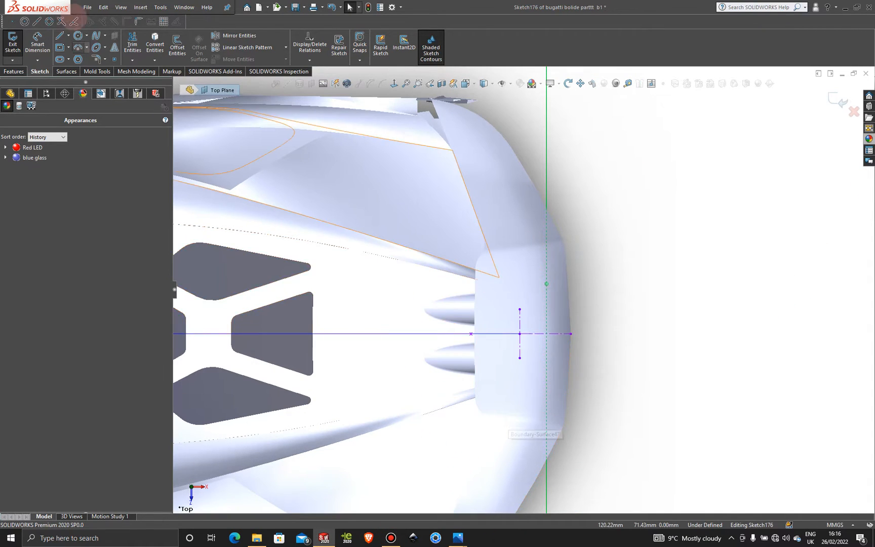
pyautogui.click(68, 35)
pyautogui.click(65, 54)
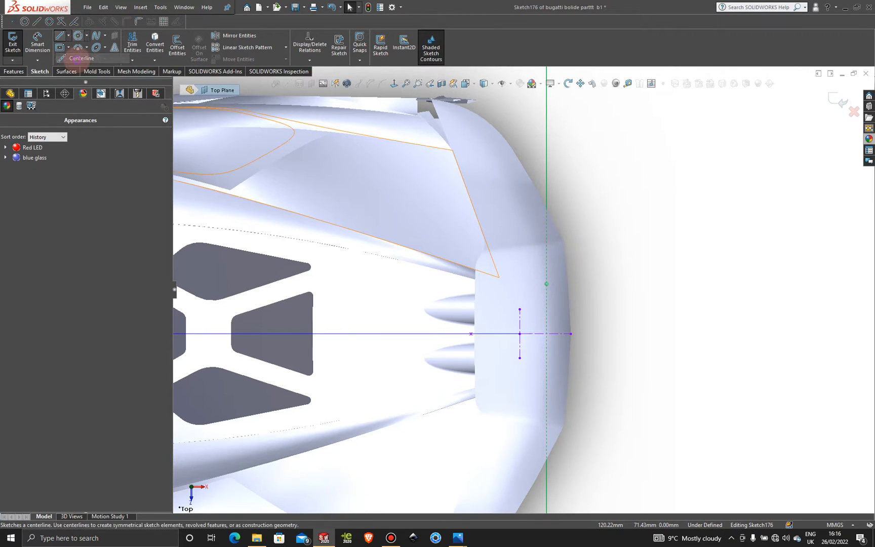
pyautogui.click(632, 333)
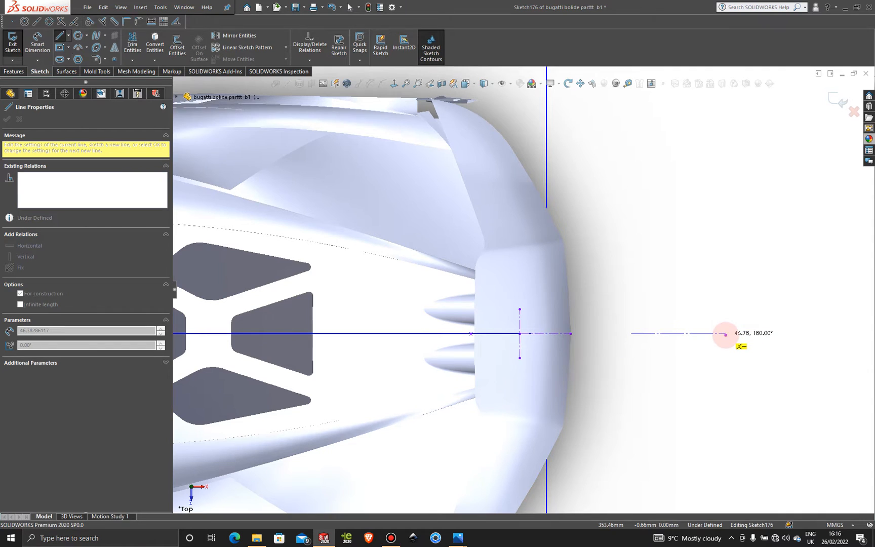
pyautogui.click(725, 334)
pyautogui.press('Escape')
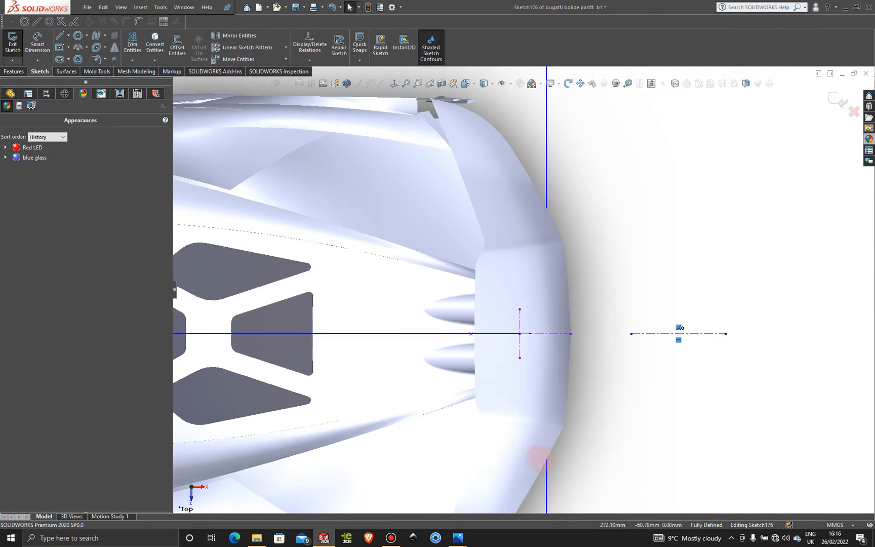
# - Start an as-sketched line in the Top Plane sketch
pyautogui.scroll(-1, 539, 436)
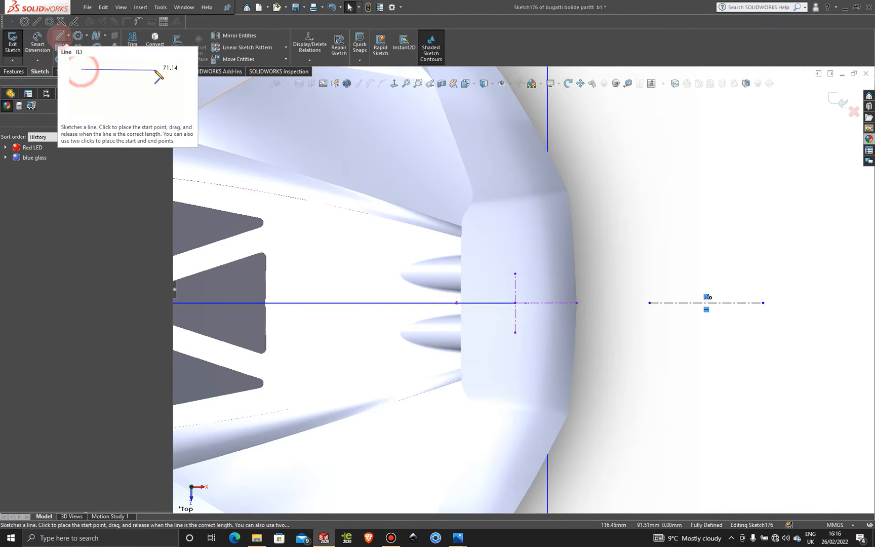
pyautogui.click(59, 35)
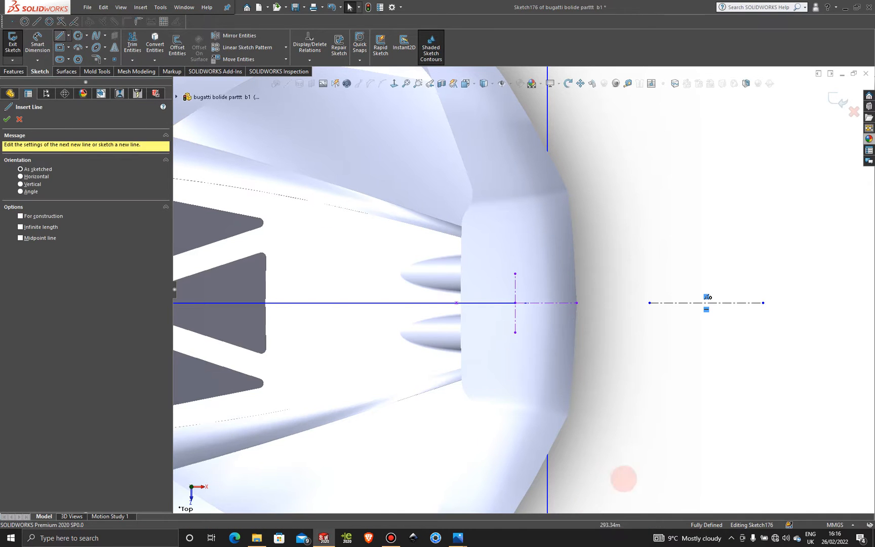
# - Sketch a slanted line about 26 mm long across the rear wing's trailing area, on the lower side of the centreline in top view
pyautogui.click(576, 418)
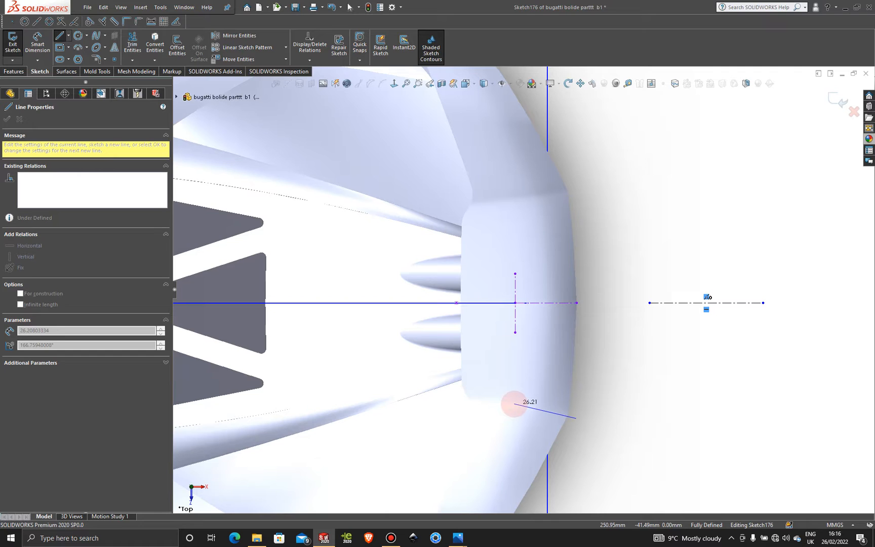
pyautogui.click(514, 403)
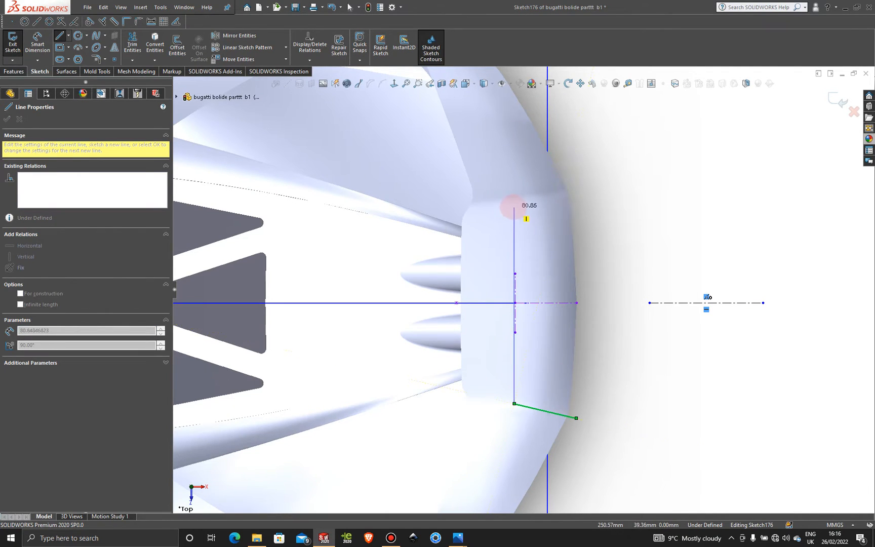
pyautogui.press('Escape')
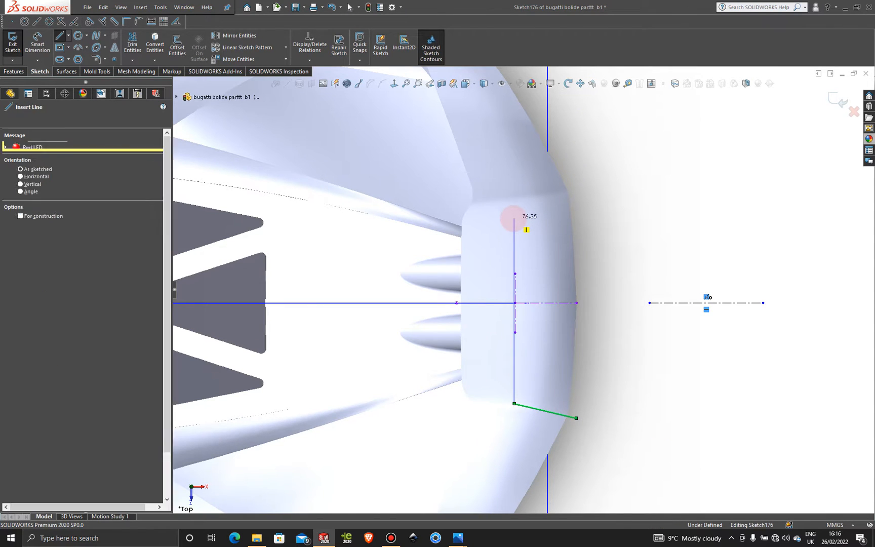
# - Mirror the slanted line about the horizontal centreline, keeping the original
pyautogui.click(243, 35)
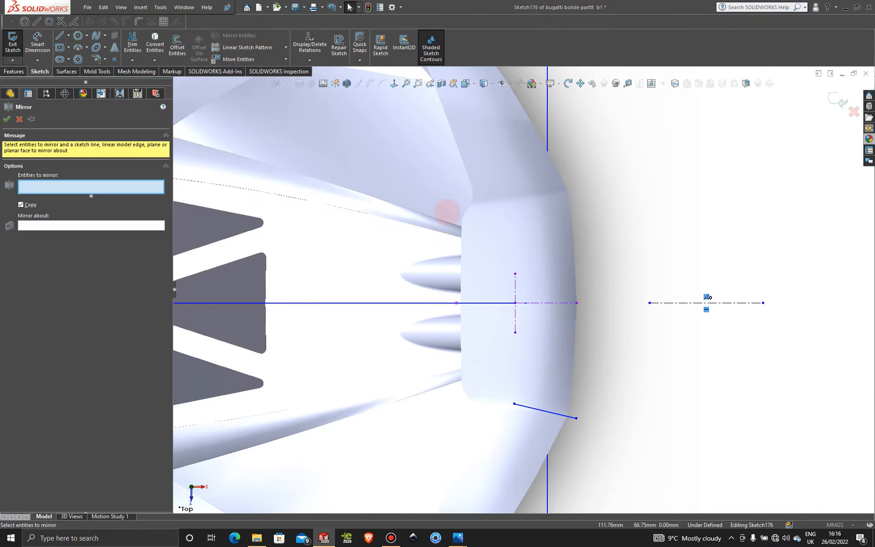
pyautogui.click(557, 414)
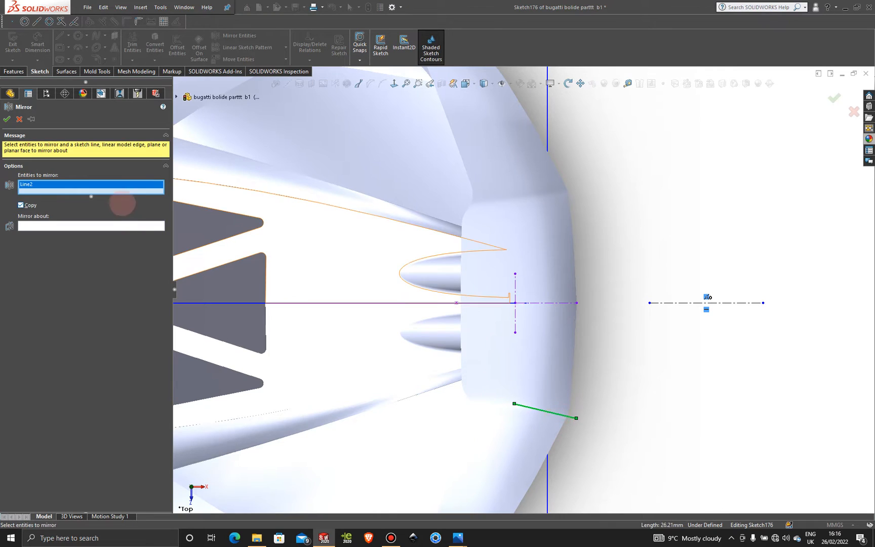
pyautogui.click(101, 226)
pyautogui.click(717, 303)
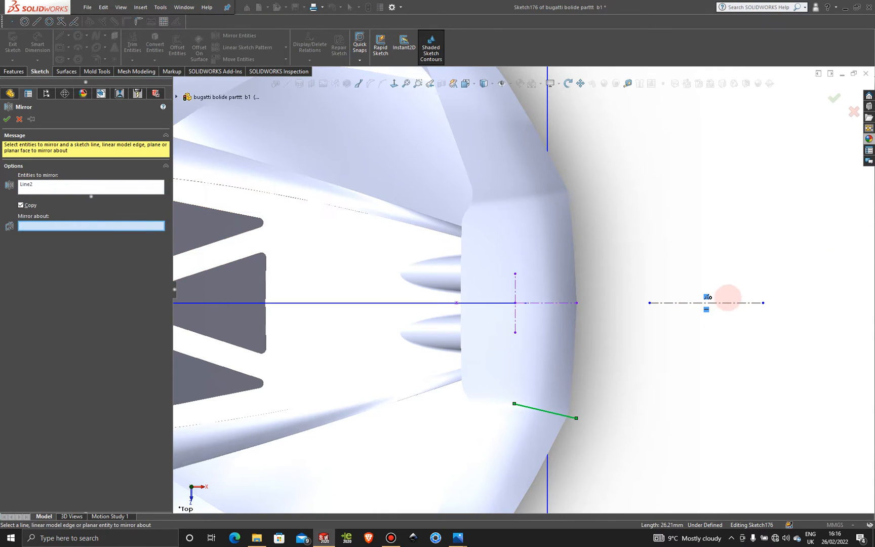
pyautogui.click(730, 304)
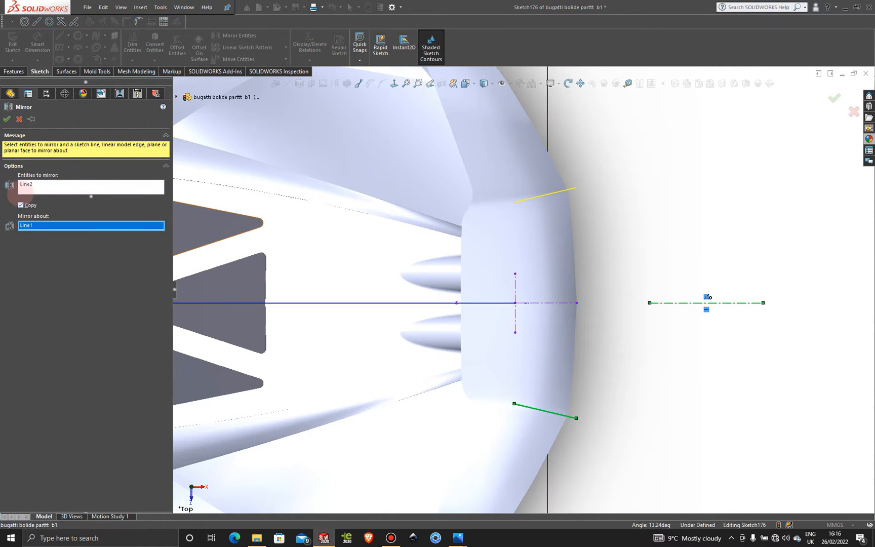
pyautogui.click(7, 119)
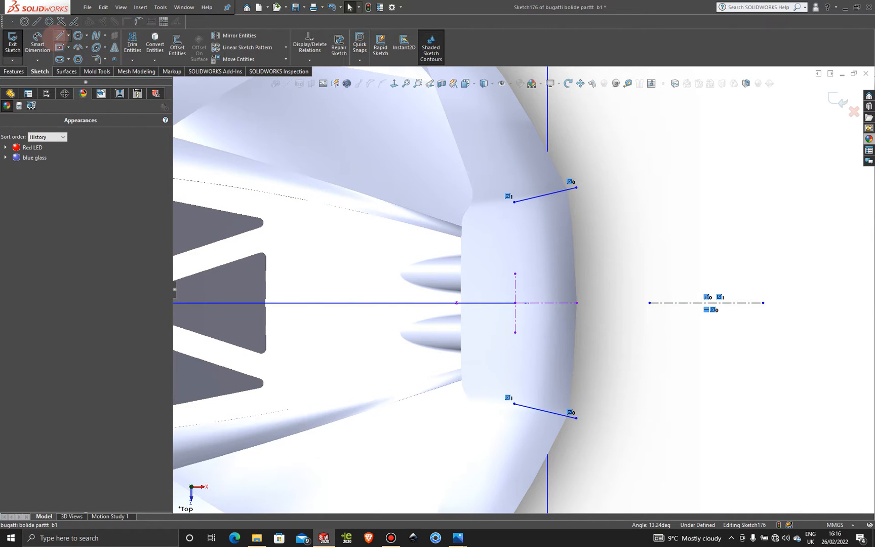
# - Connect the inner ends of the two slanted lines with a vertical line
pyautogui.click(59, 36)
pyautogui.click(514, 202)
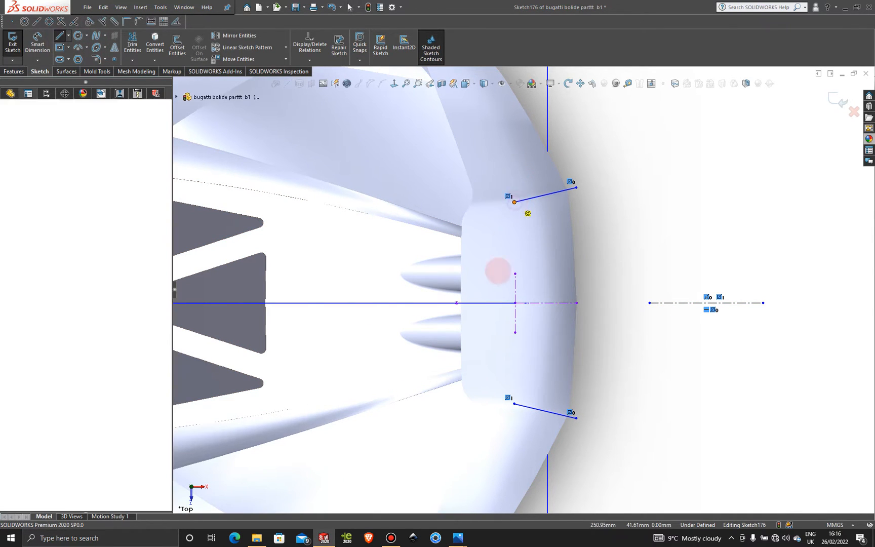
pyautogui.click(514, 403)
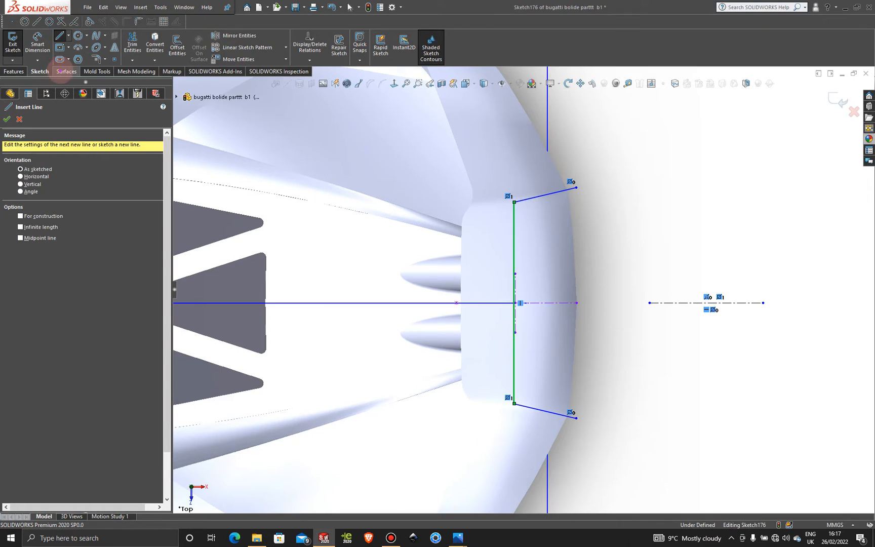
# - Trim the rear wing surfaces with the sketch, removing both halves of the central trailing section
pyautogui.click(66, 71)
pyautogui.click(338, 48)
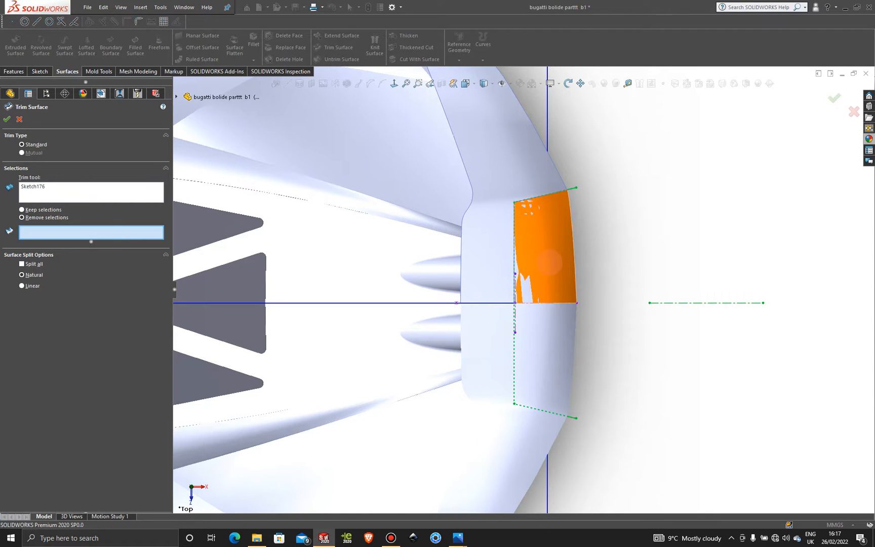
pyautogui.click(550, 262)
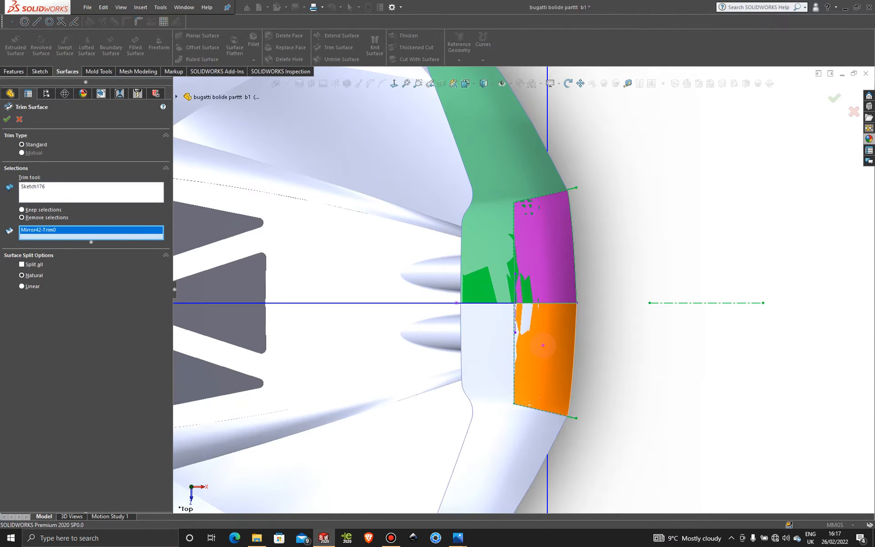
pyautogui.click(543, 345)
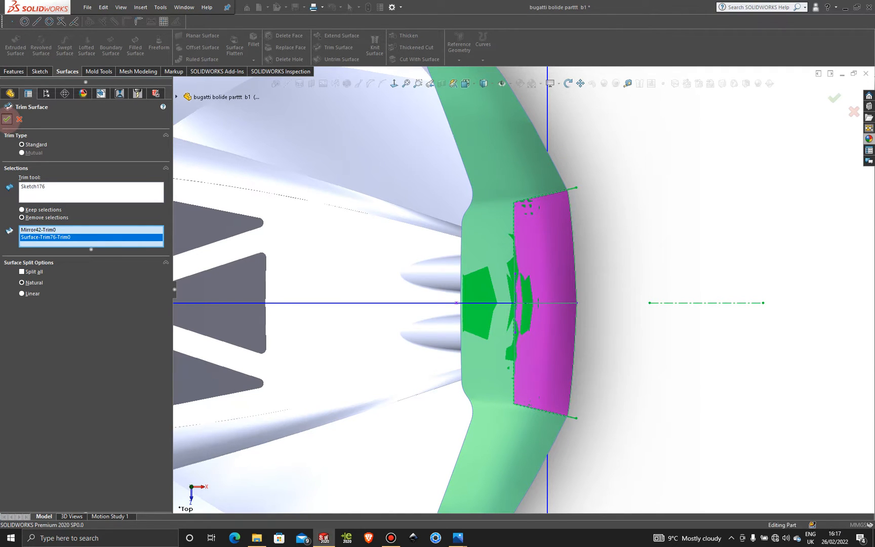
pyautogui.click(7, 119)
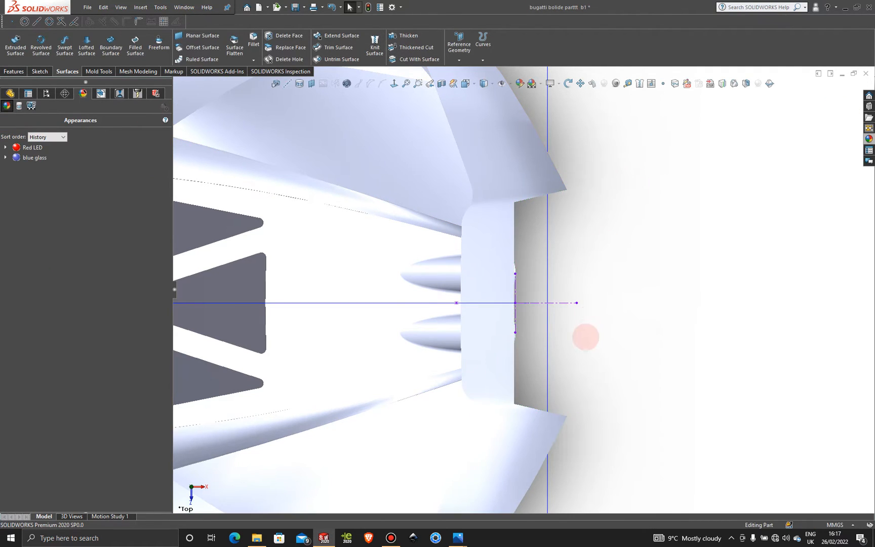
# - In a new 3D sketch, draw a vertical construction line about 6.5 mm long upward from the far inner corner of the wing cutout
pyautogui.scroll(3, 585, 337)
pyautogui.moveTo(560, 345); pyautogui.dragTo(564, 212, button='middle')
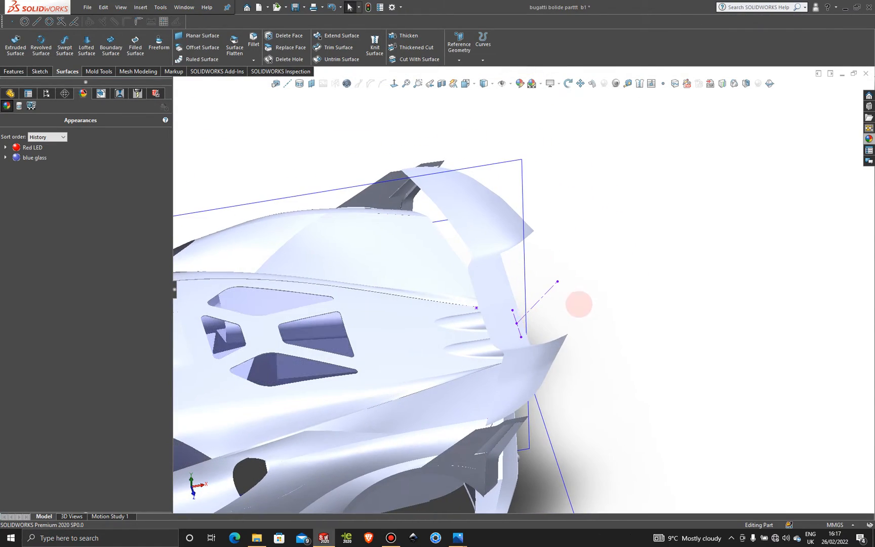
pyautogui.scroll(-3, 579, 304)
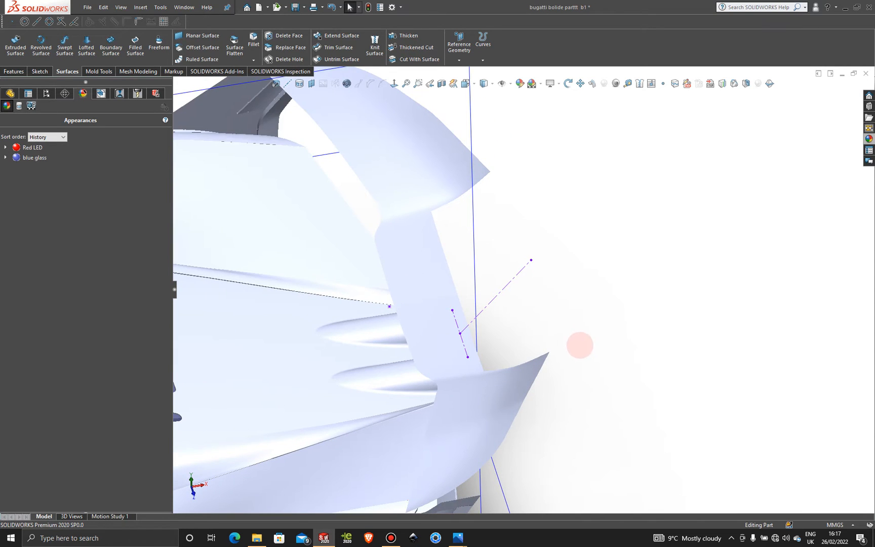
pyautogui.scroll(1, 580, 345)
pyautogui.moveTo(580, 346); pyautogui.dragTo(578, 321, button='middle')
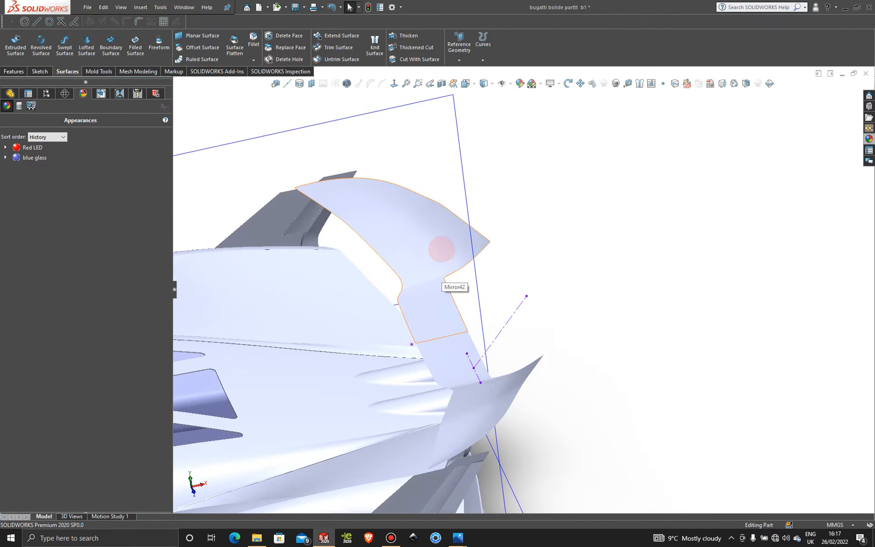
pyautogui.scroll(-1, 517, 287)
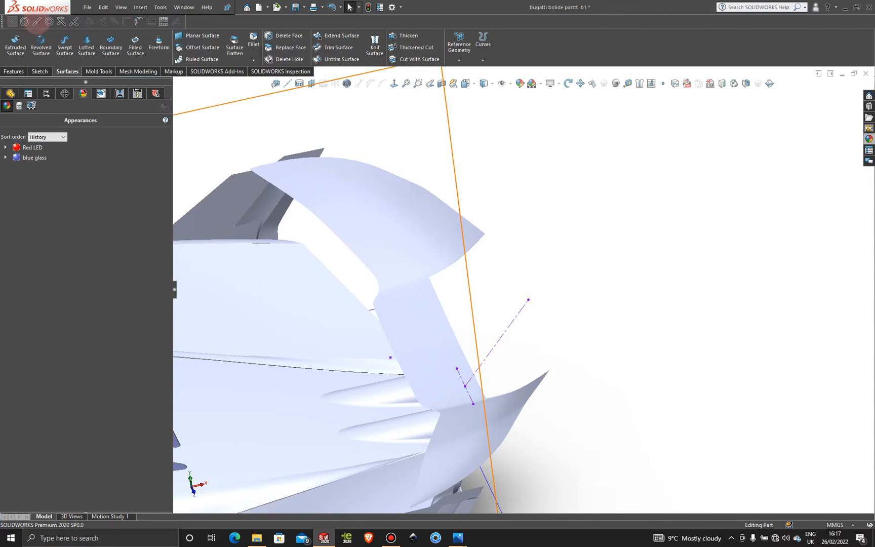
pyautogui.click(39, 71)
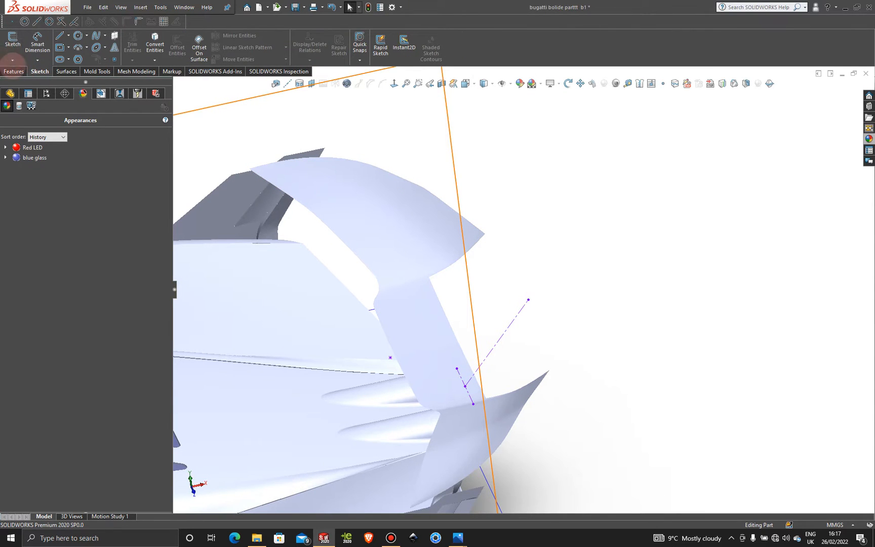
pyautogui.click(12, 60)
pyautogui.click(30, 82)
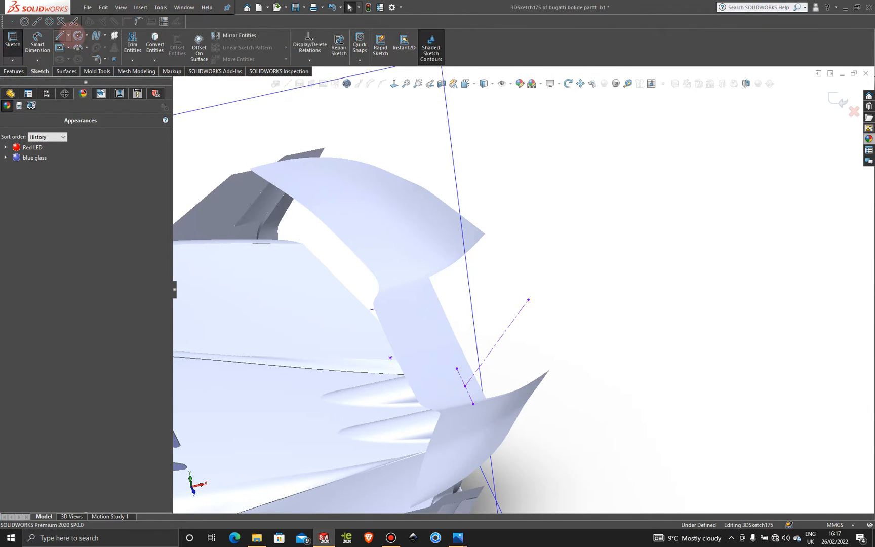
pyautogui.click(68, 35)
pyautogui.click(81, 59)
pyautogui.scroll(-3, 442, 270)
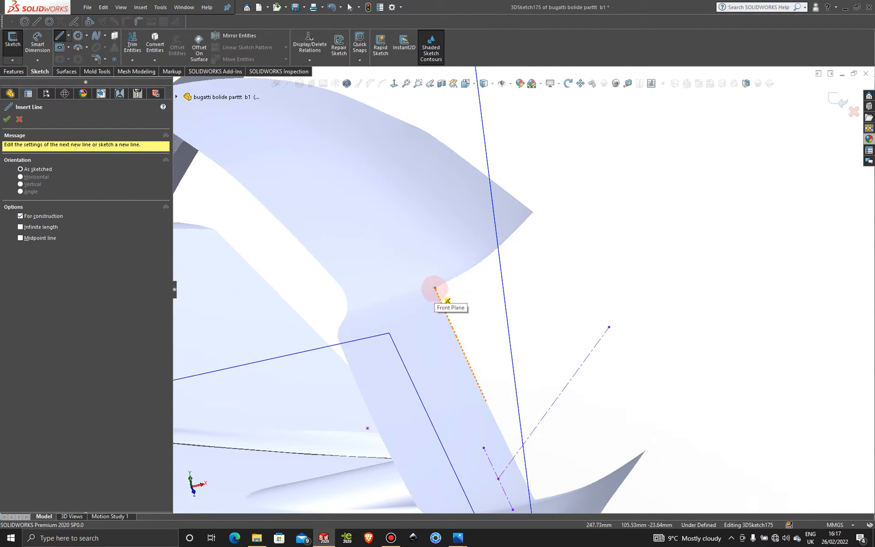
pyautogui.click(434, 287)
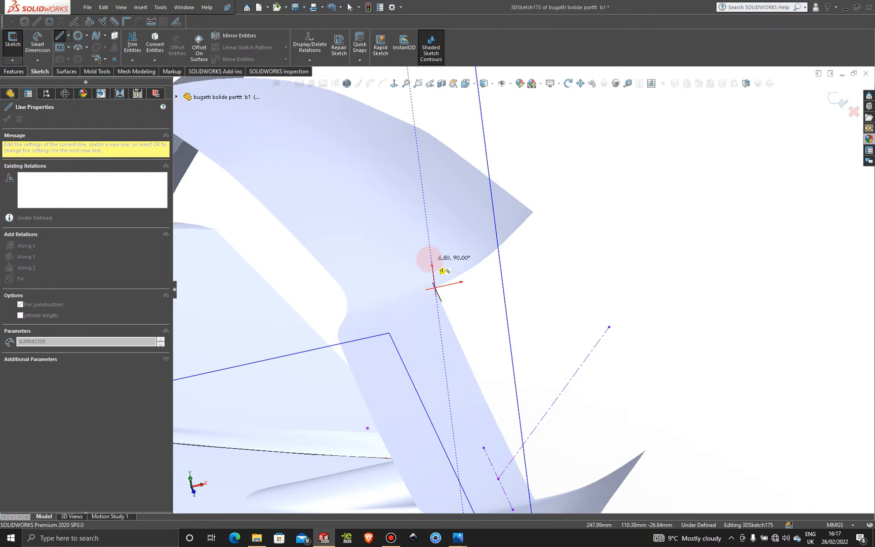
pyautogui.click(431, 259)
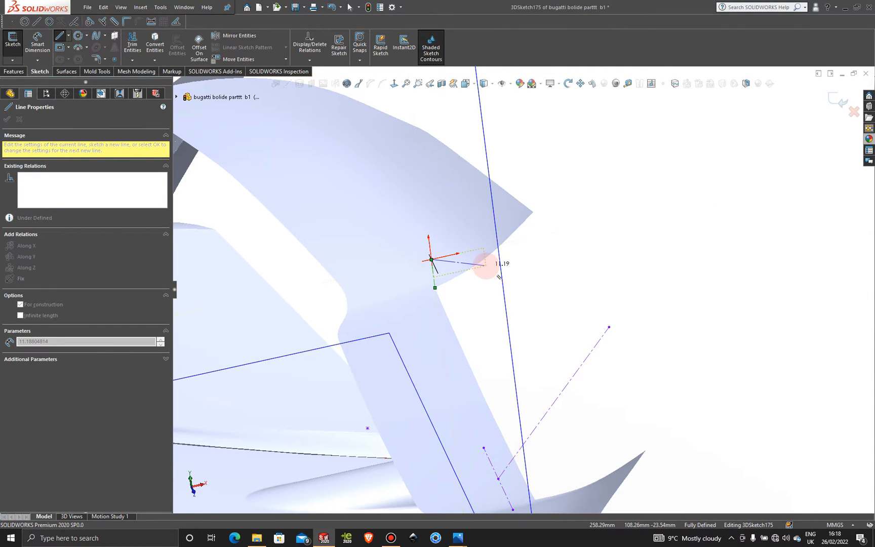
pyautogui.press('Escape')
# - In the front view, shorten the vertical construction line by moving its upper endpoint down
pyautogui.moveTo(494, 273); pyautogui.dragTo(431, 273, button='middle')
pyautogui.press('space')
pyautogui.click(410, 355)
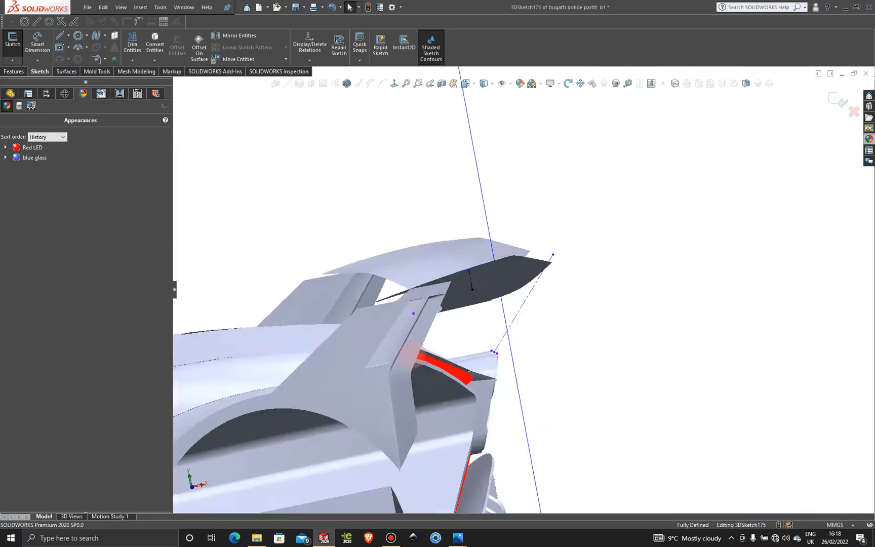
pyautogui.scroll(-10, 708, 268)
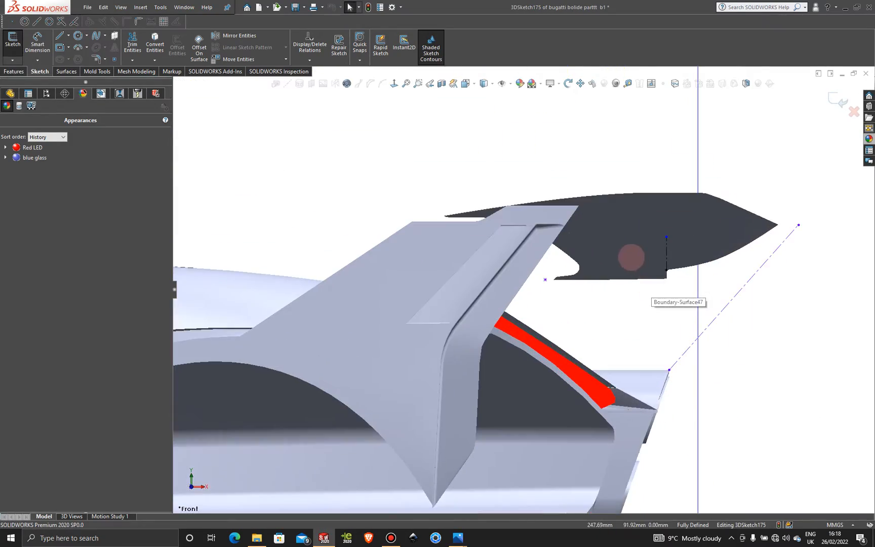
pyautogui.scroll(-5, 616, 259)
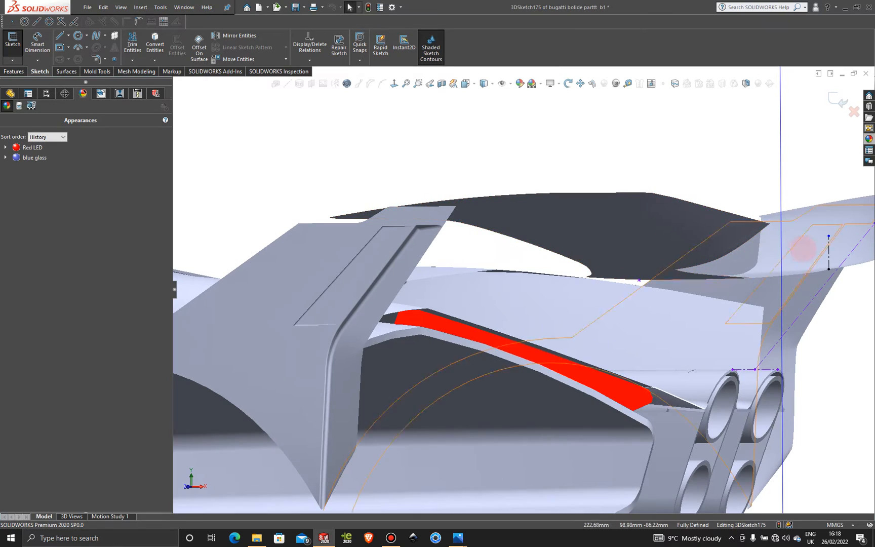
pyautogui.scroll(-4, 830, 249)
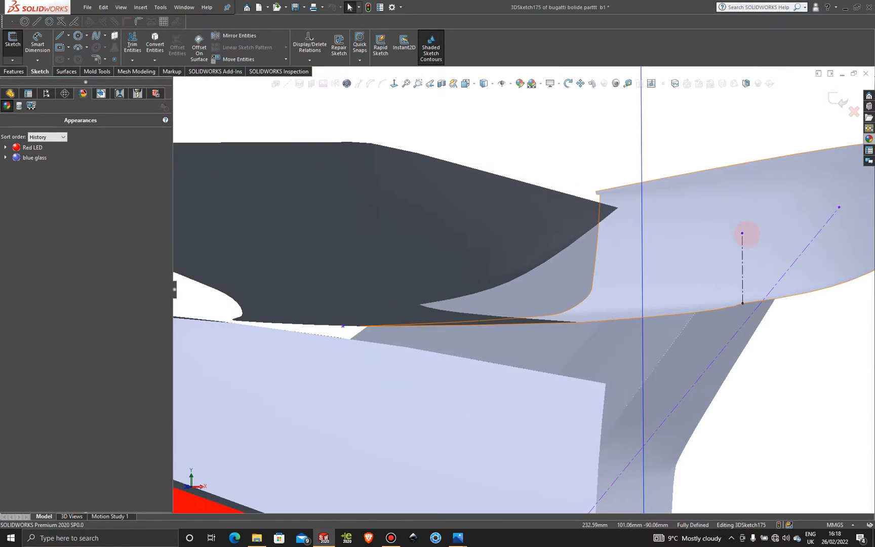
pyautogui.press('space')
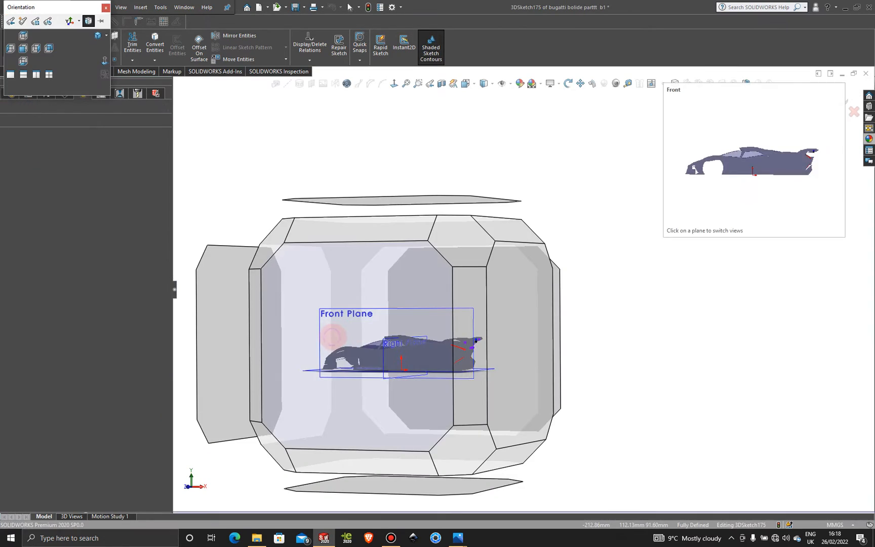
pyautogui.click(333, 335)
pyautogui.scroll(-8, 707, 272)
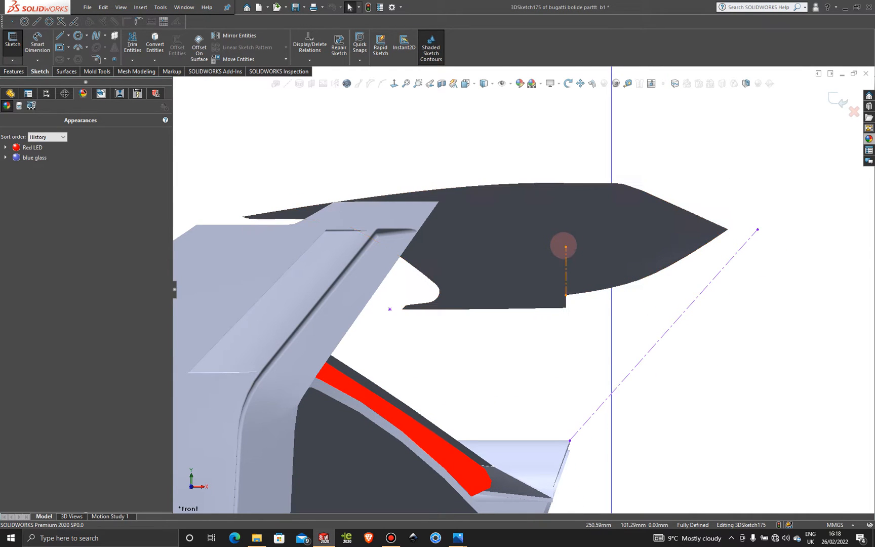
pyautogui.moveTo(565, 246); pyautogui.dragTo(566, 271)
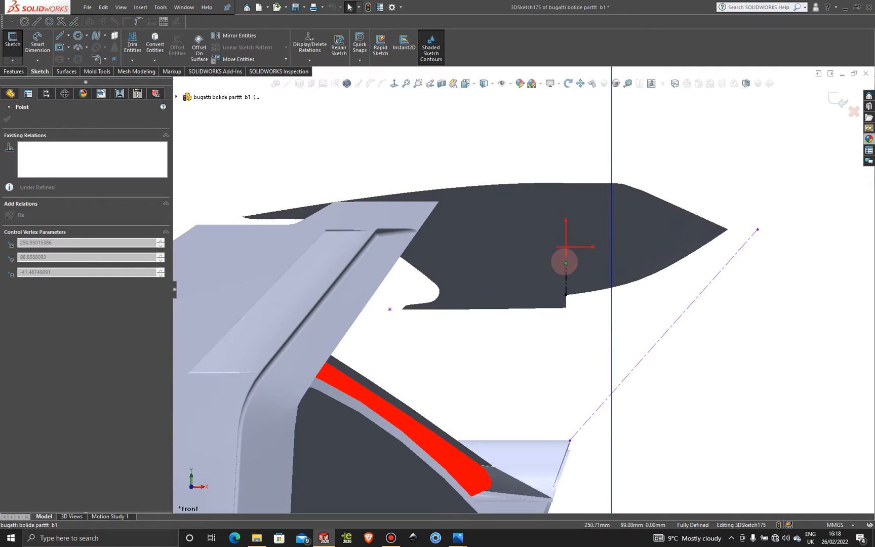
pyautogui.click(699, 285)
# - Draw a two-point spline about 22.9 mm long from the construction line's upper endpoint to the rear tip of the wing half
pyautogui.scroll(4, 650, 260)
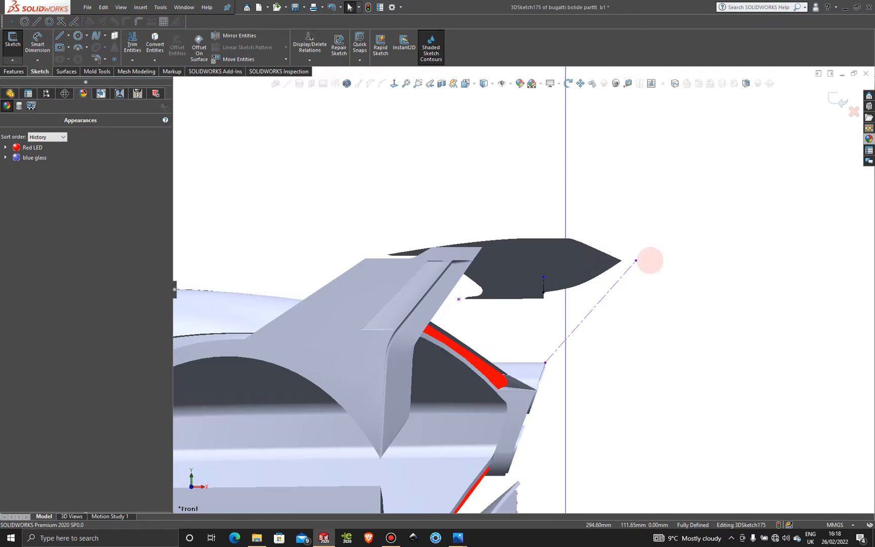
pyautogui.moveTo(592, 274)
pyautogui.mouseDown(button='middle')
pyautogui.moveTo(585, 327)
pyautogui.moveTo(581, 309)
pyautogui.moveTo(644, 194)
pyautogui.mouseUp(button='middle')
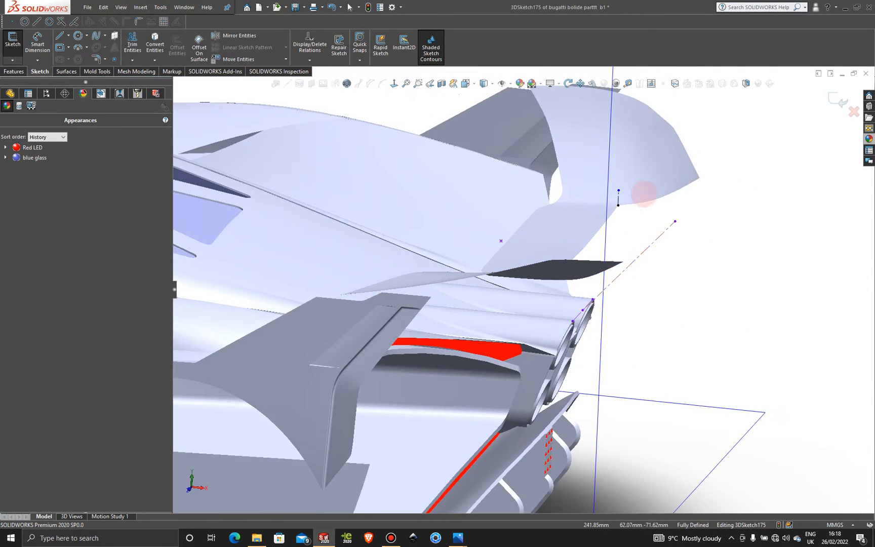
pyautogui.scroll(-3, 629, 191)
pyautogui.moveTo(575, 252); pyautogui.dragTo(602, 277, button='middle')
pyautogui.moveTo(681, 193); pyautogui.dragTo(617, 263, button='middle')
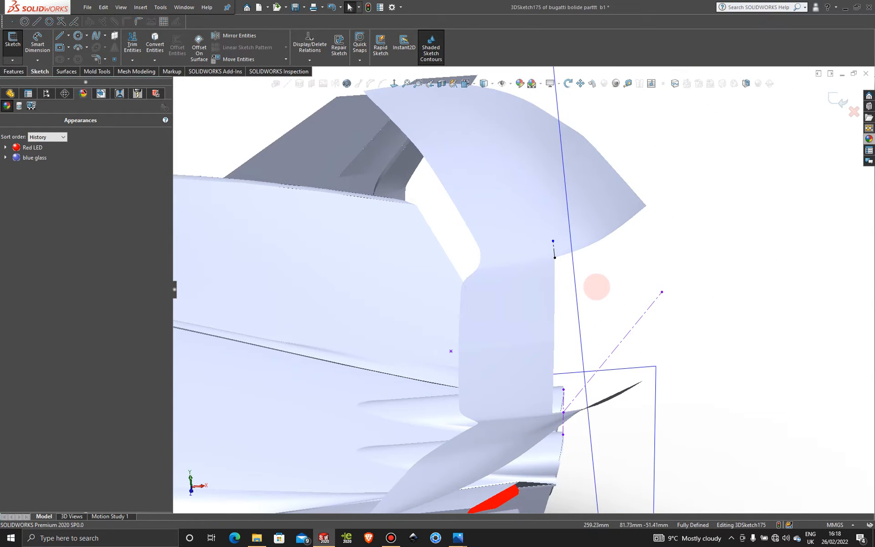
pyautogui.scroll(-2, 586, 221)
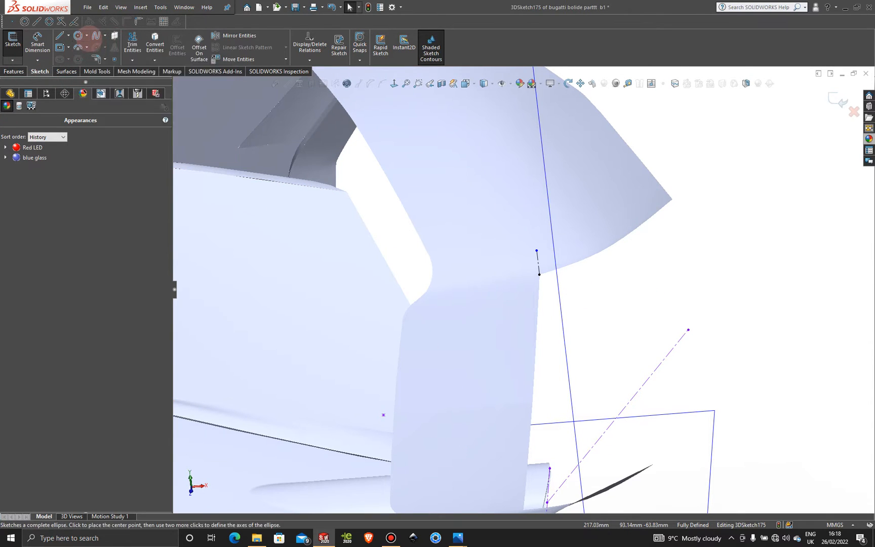
pyautogui.click(95, 36)
pyautogui.click(537, 250)
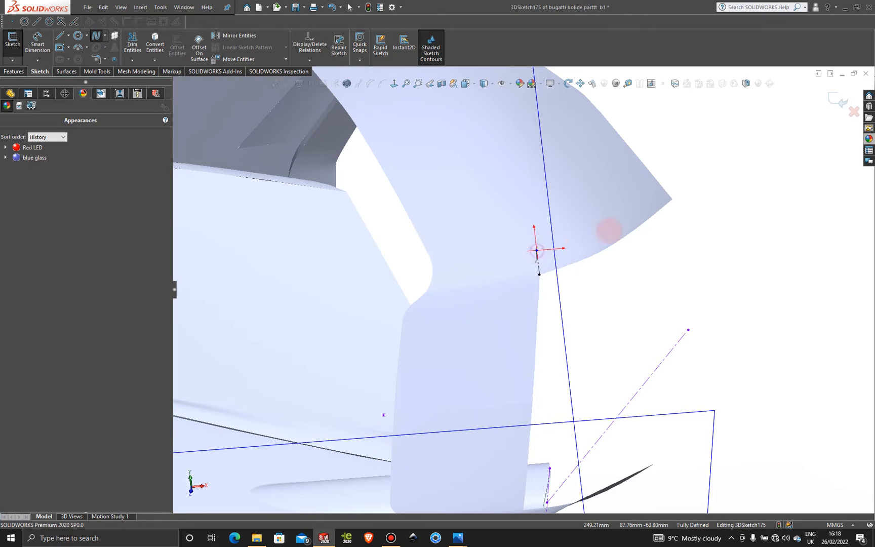
pyautogui.doubleClick(670, 200)
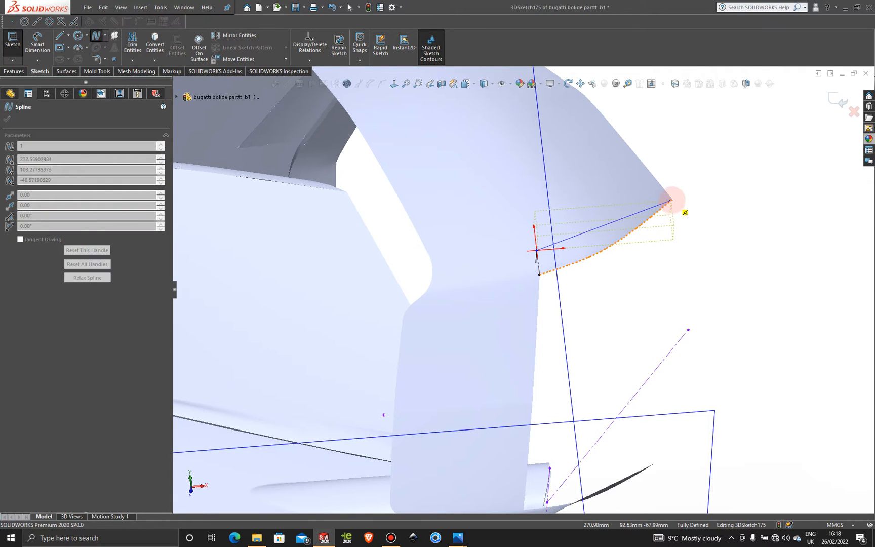
pyautogui.click(671, 198)
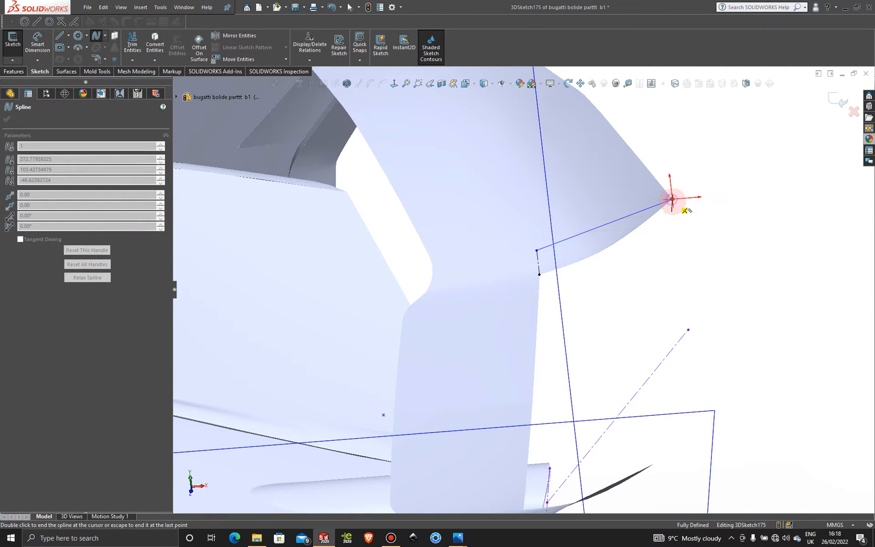
pyautogui.press('Escape')
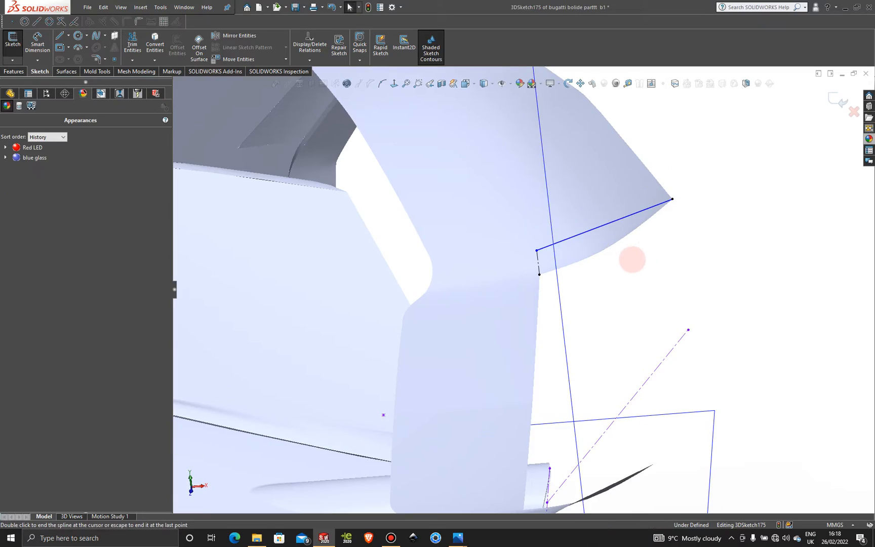
# - In the front view, bow the spline slightly downward by adjusting its inner-end tangent to about 4.5°, and finish the 3D sketch
pyautogui.press('space')
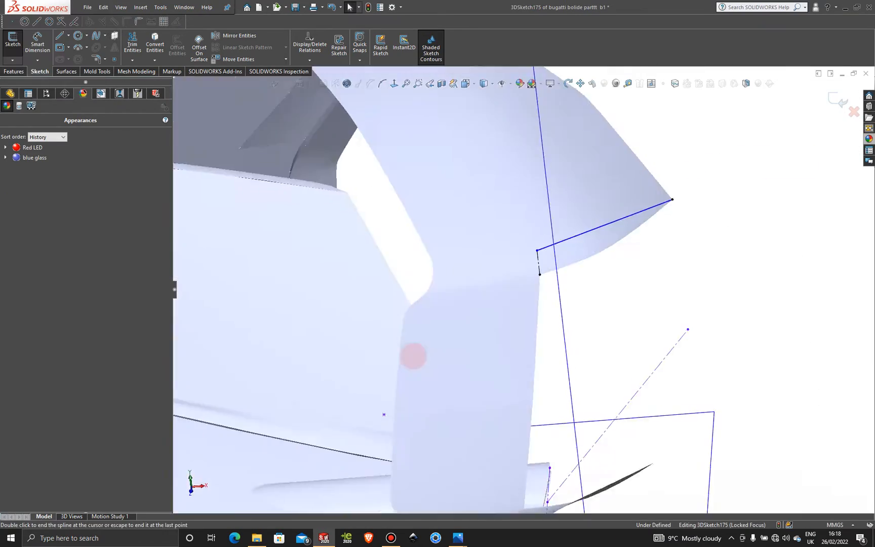
pyautogui.scroll(-8, 712, 281)
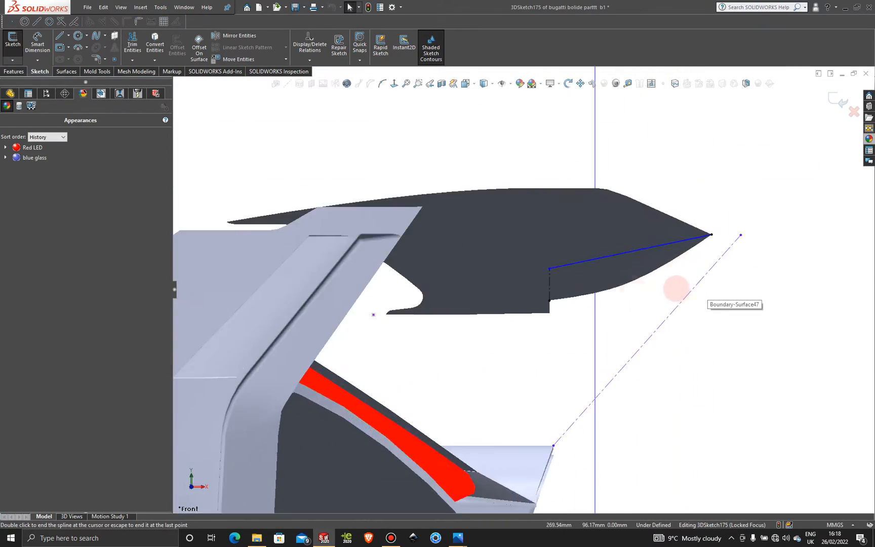
pyautogui.click(613, 256)
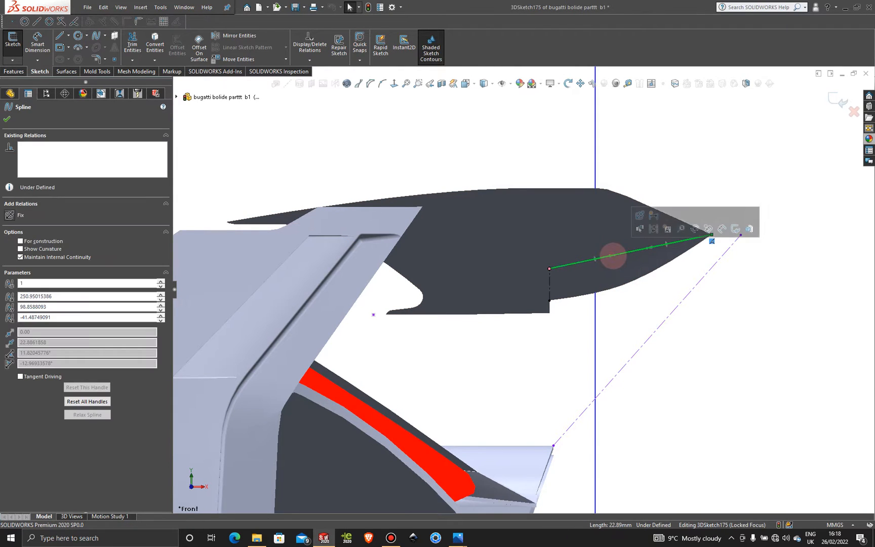
pyautogui.moveTo(614, 254)
pyautogui.mouseDown()
pyautogui.moveTo(618, 268)
pyautogui.moveTo(616, 257)
pyautogui.moveTo(645, 256)
pyautogui.moveTo(627, 259)
pyautogui.mouseUp()
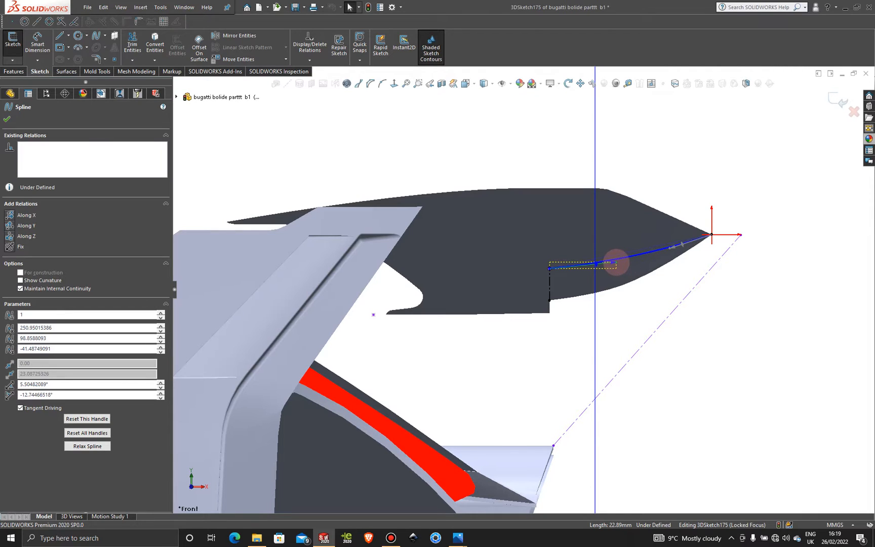
pyautogui.moveTo(618, 267); pyautogui.dragTo(617, 263)
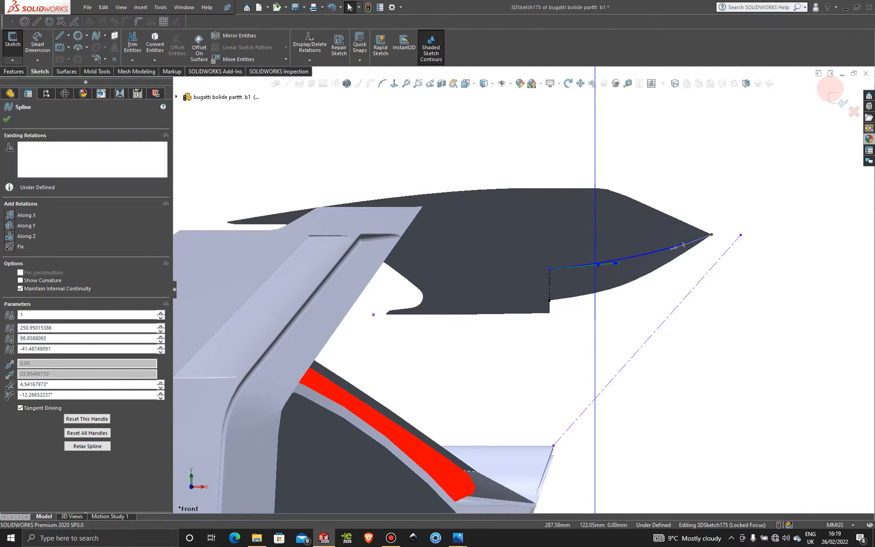
pyautogui.click(7, 118)
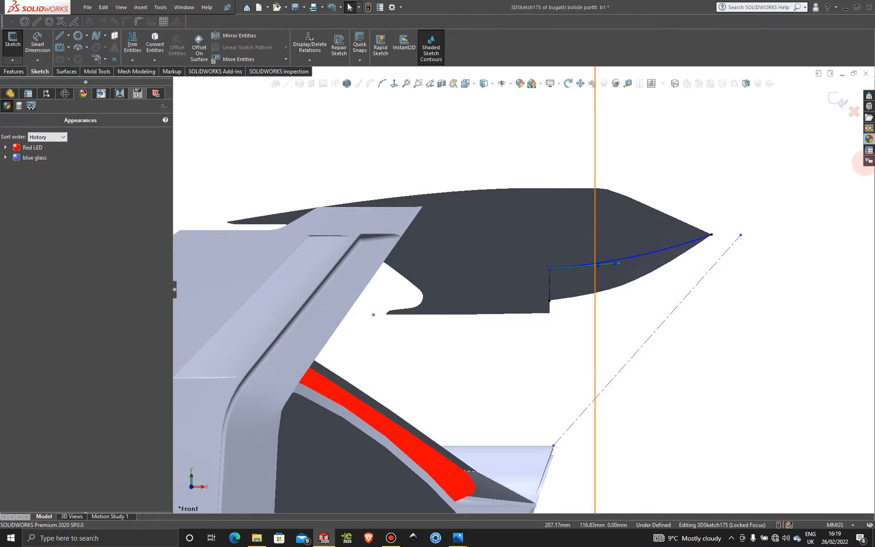
pyautogui.click(837, 99)
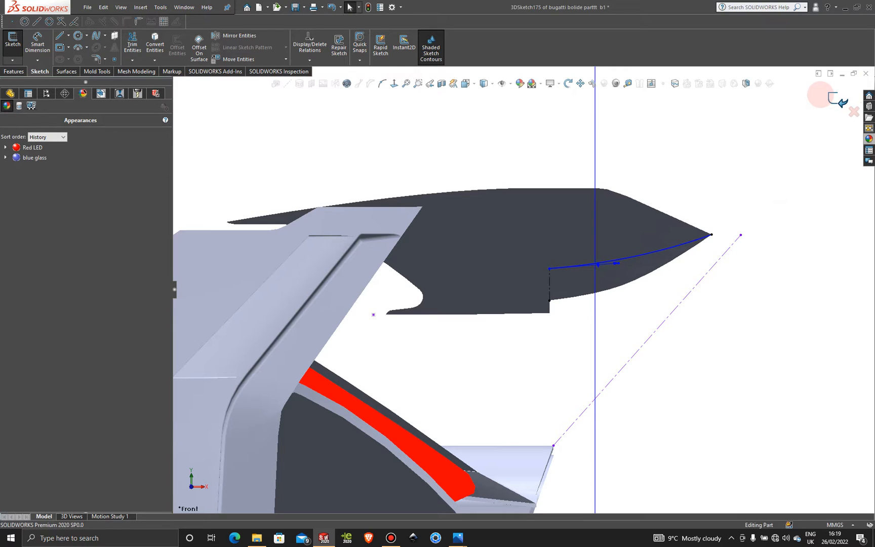
# - Create a boundary surface between the wing's curved trailing edge and the spline sketch, realigning the connectors to remove the twist
pyautogui.press('z')
pyautogui.press('z')
pyautogui.moveTo(523, 277)
pyautogui.mouseDown(button='middle')
pyautogui.moveTo(540, 316)
pyautogui.moveTo(540, 308)
pyautogui.mouseUp(button='middle')
pyautogui.moveTo(497, 162); pyautogui.dragTo(453, 158, button='middle')
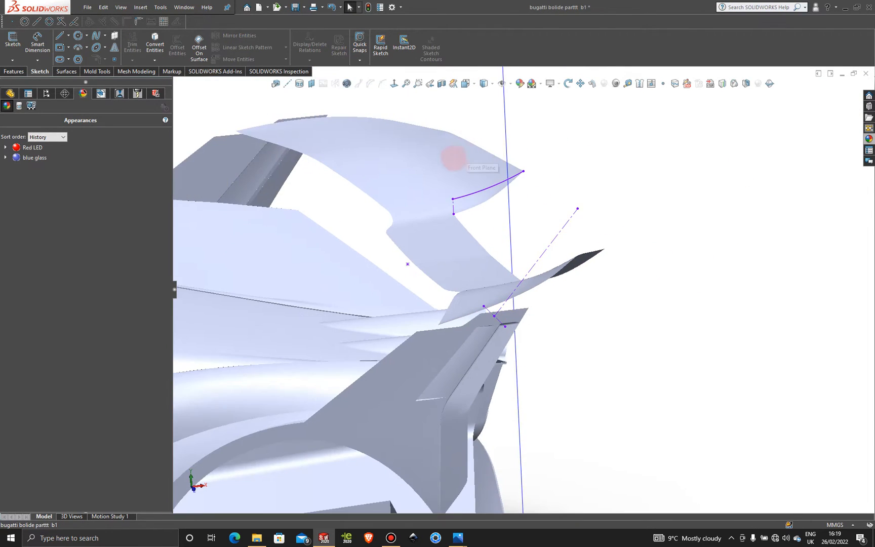
pyautogui.scroll(-3, 453, 158)
pyautogui.scroll(-1, 606, 322)
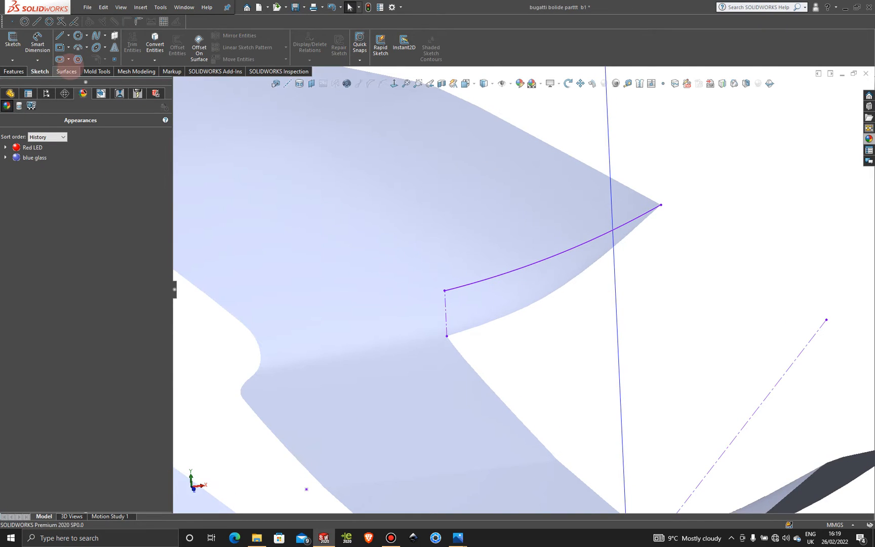
pyautogui.click(66, 71)
pyautogui.click(110, 45)
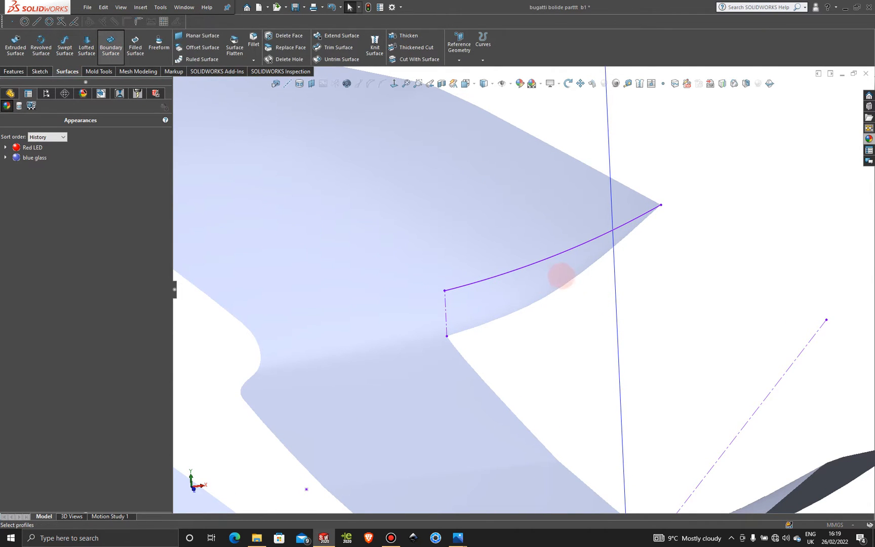
pyautogui.click(572, 278)
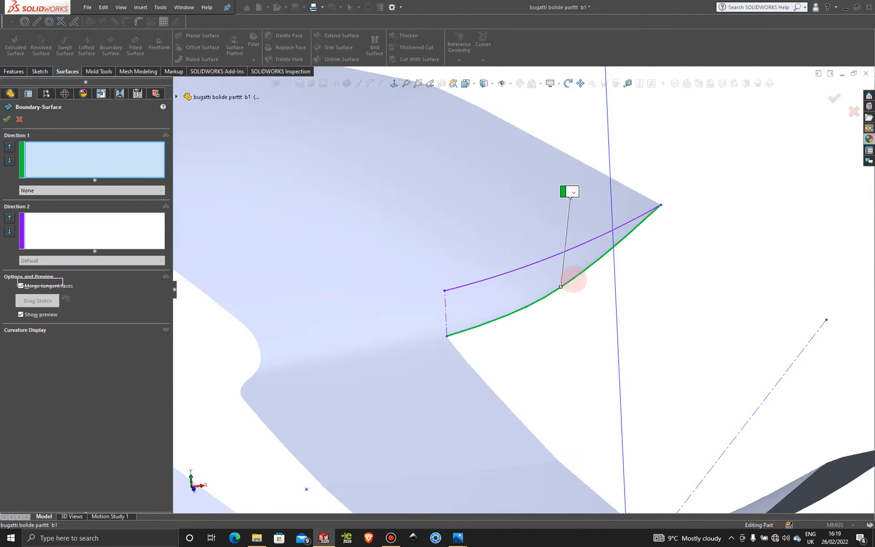
pyautogui.click(547, 257)
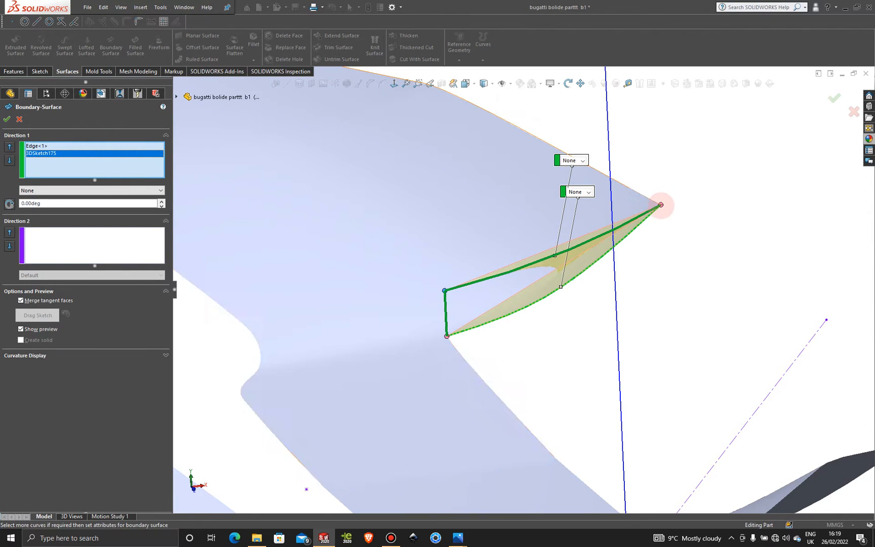
pyautogui.rightClick(661, 205)
pyautogui.click(691, 326)
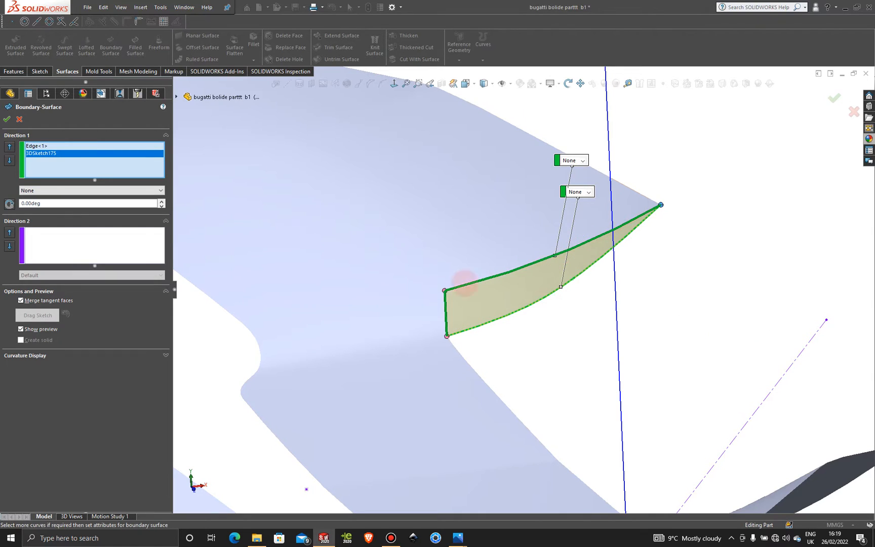
pyautogui.click(7, 118)
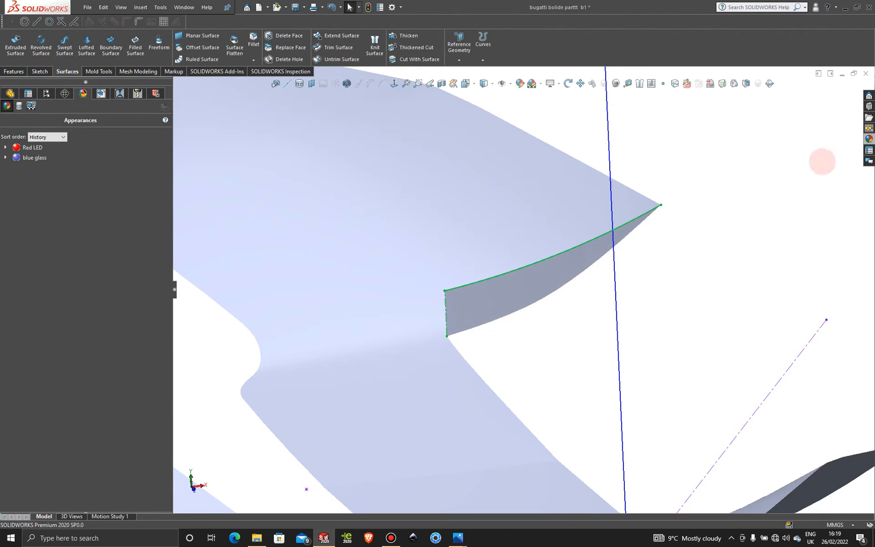
# - Mirror the new boundary surface body about the Front Plane onto the other wing half
pyautogui.moveTo(822, 160); pyautogui.dragTo(632, 237, button='middle')
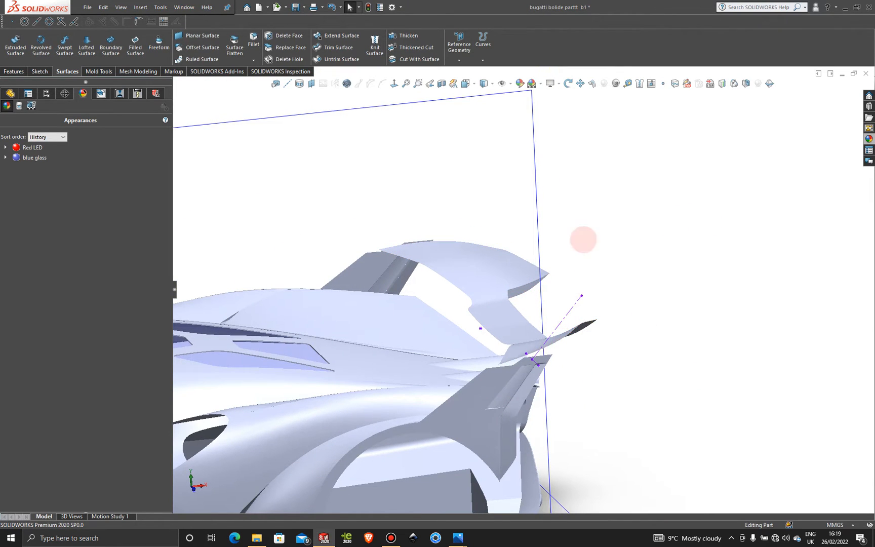
pyautogui.scroll(3, 534, 216)
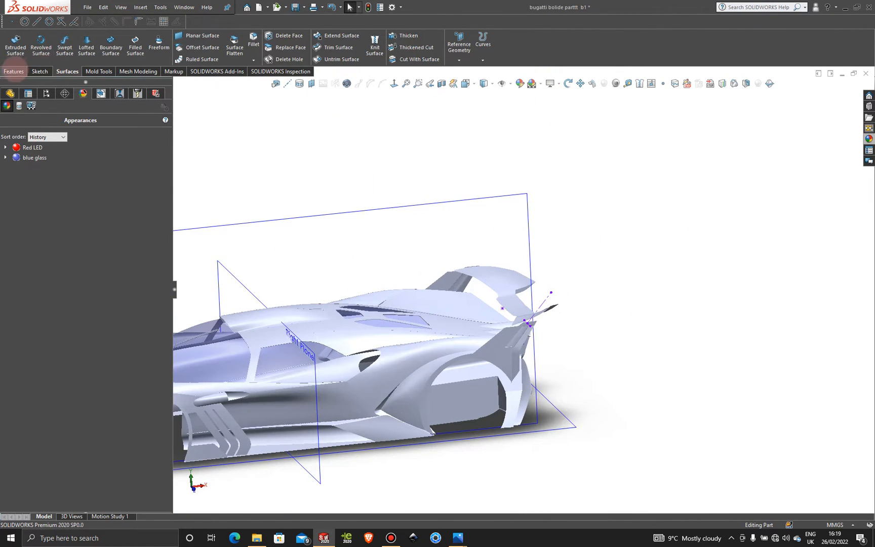
pyautogui.click(14, 71)
pyautogui.click(330, 59)
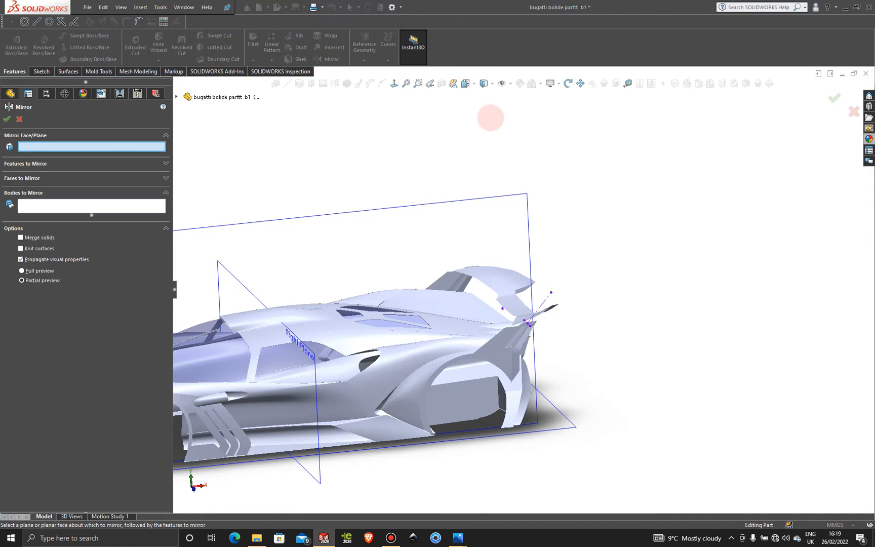
pyautogui.click(500, 202)
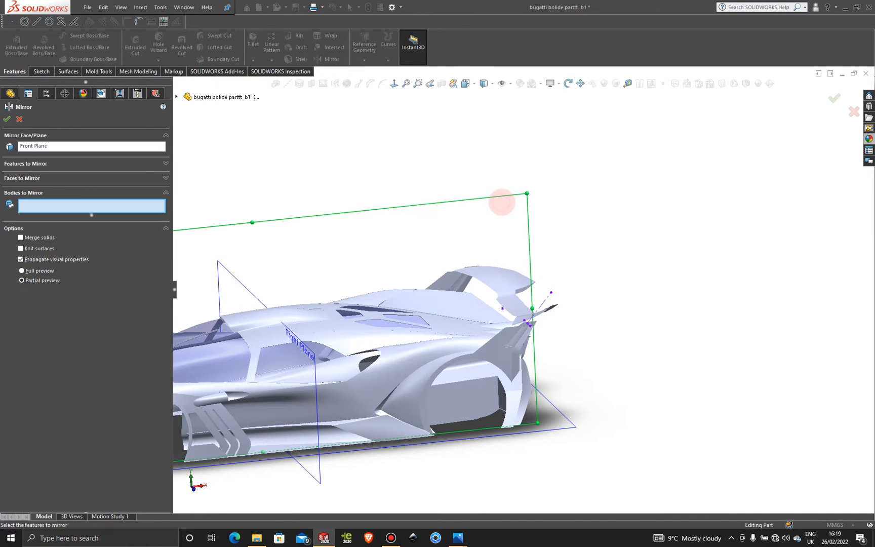
pyautogui.scroll(-5, 558, 289)
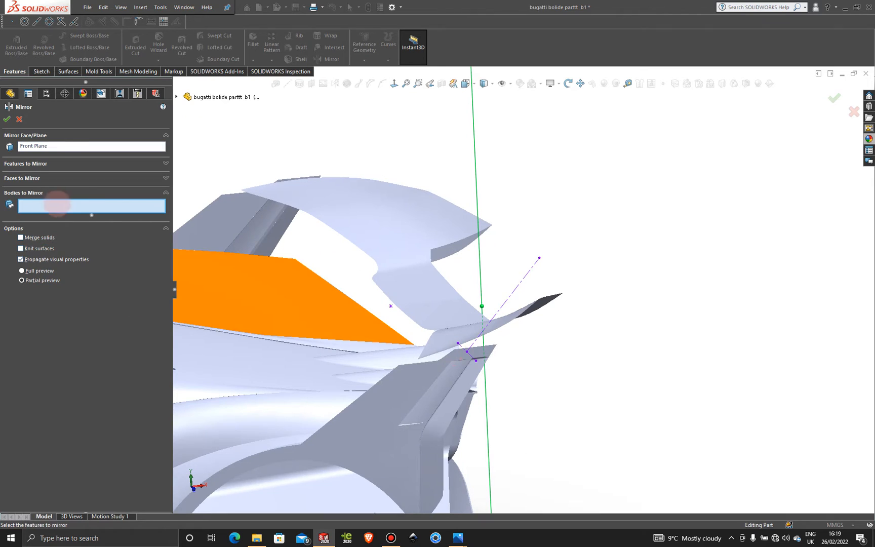
pyautogui.click(448, 248)
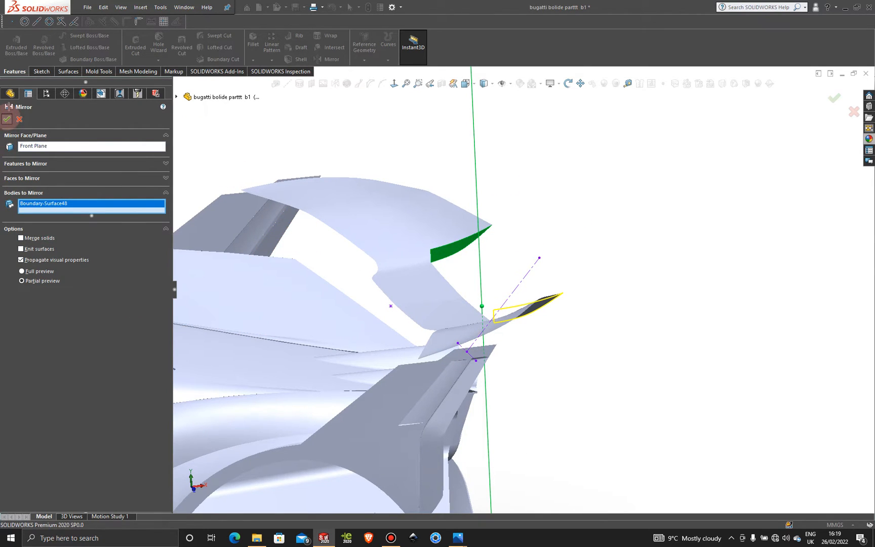
pyautogui.click(7, 118)
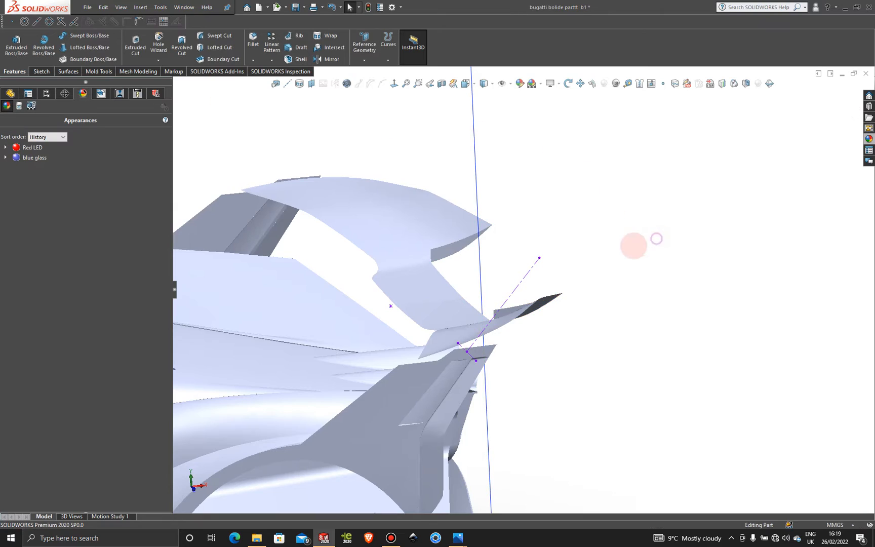
# - Knit the boundary surface on one wing half's trailing edge to the trimmed surface of that half
pyautogui.moveTo(632, 244); pyautogui.dragTo(471, 376, button='middle')
pyautogui.scroll(-8, 574, 277)
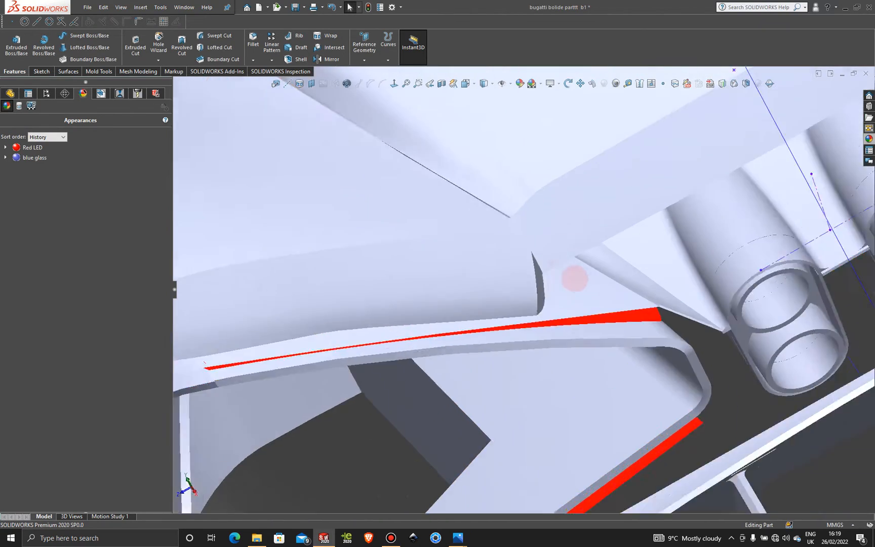
pyautogui.moveTo(588, 278); pyautogui.dragTo(624, 263, button='middle')
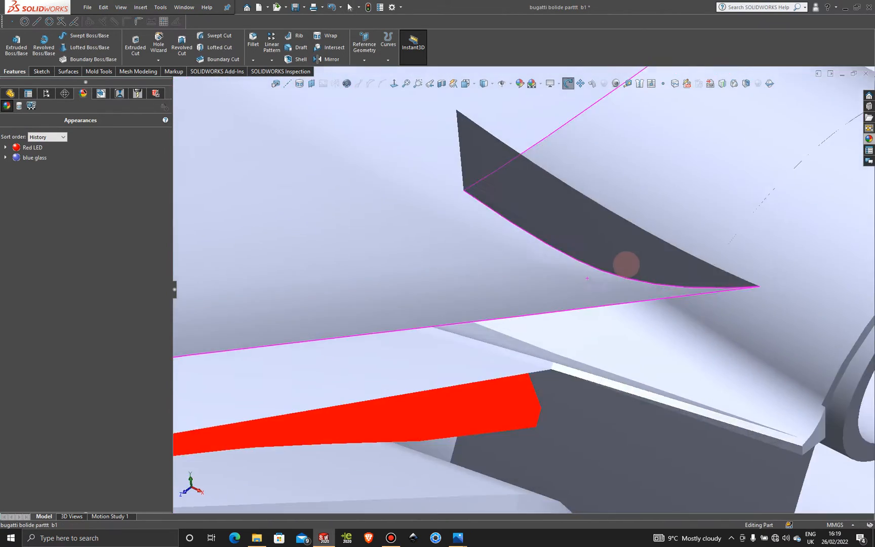
pyautogui.scroll(8, 668, 213)
pyautogui.scroll(7, 664, 209)
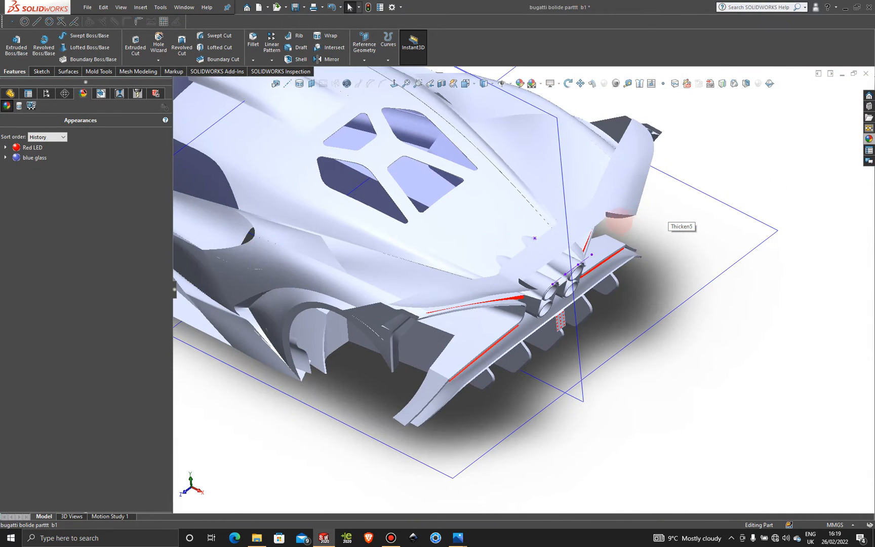
pyautogui.scroll(-4, 618, 214)
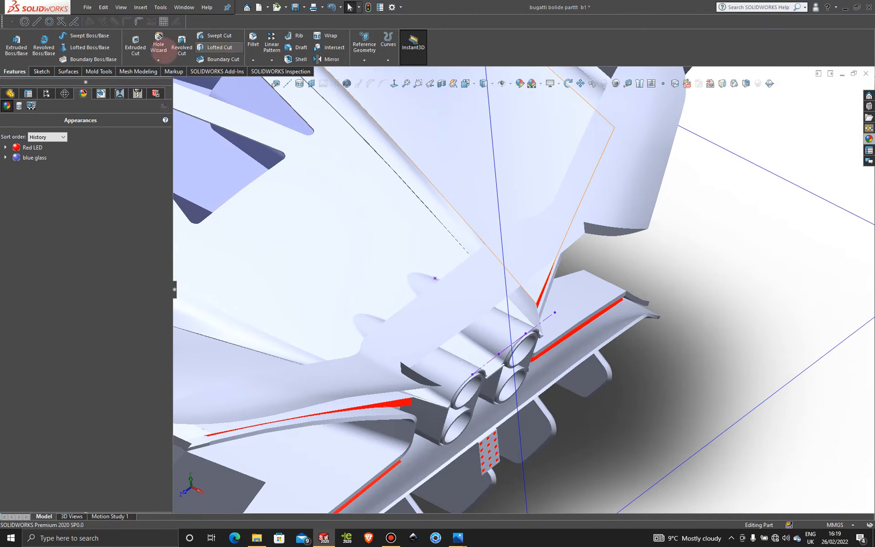
pyautogui.click(68, 71)
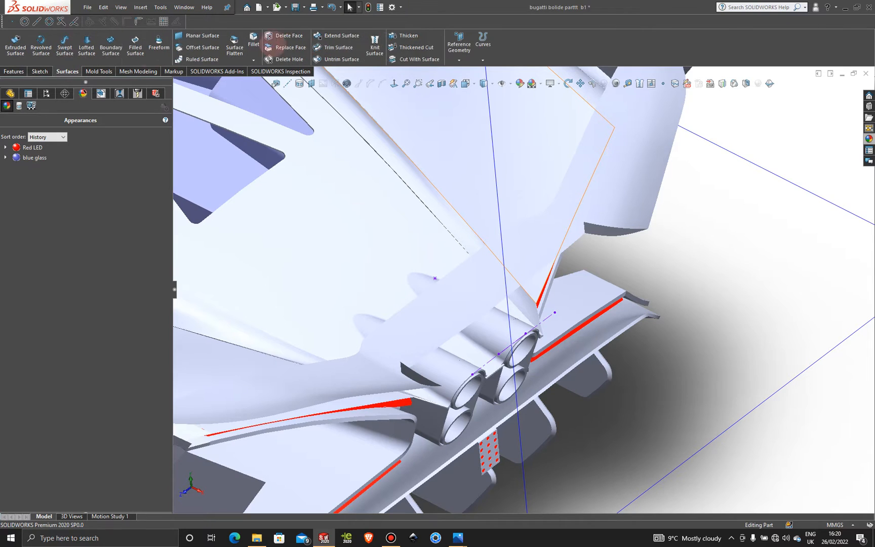
pyautogui.click(375, 43)
pyautogui.click(618, 225)
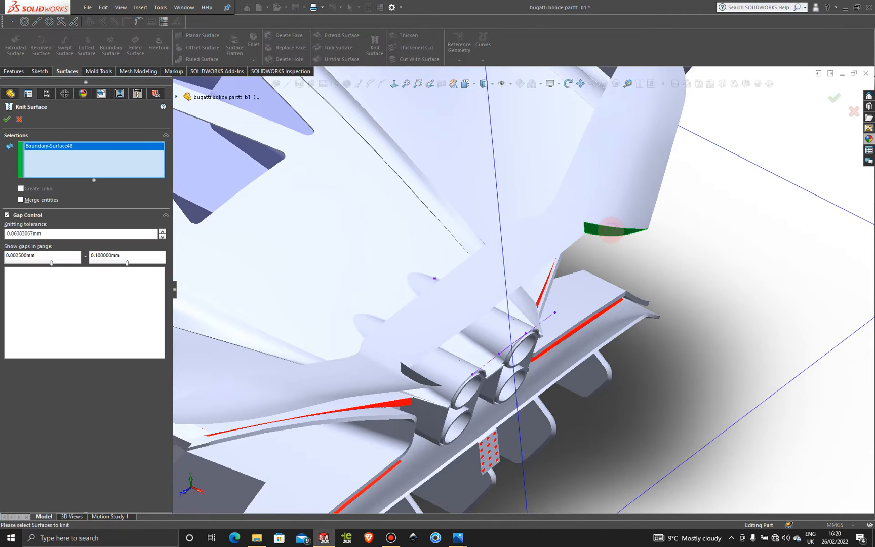
pyautogui.click(627, 215)
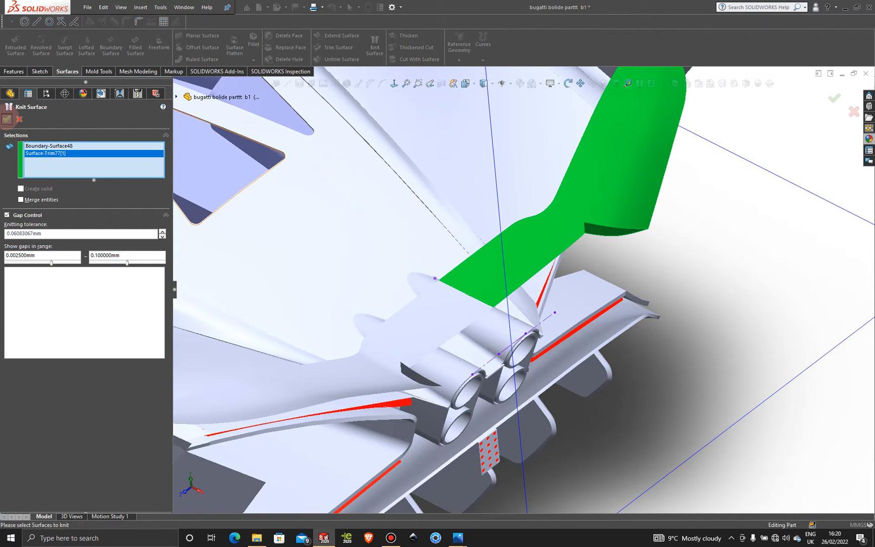
pyautogui.click(7, 119)
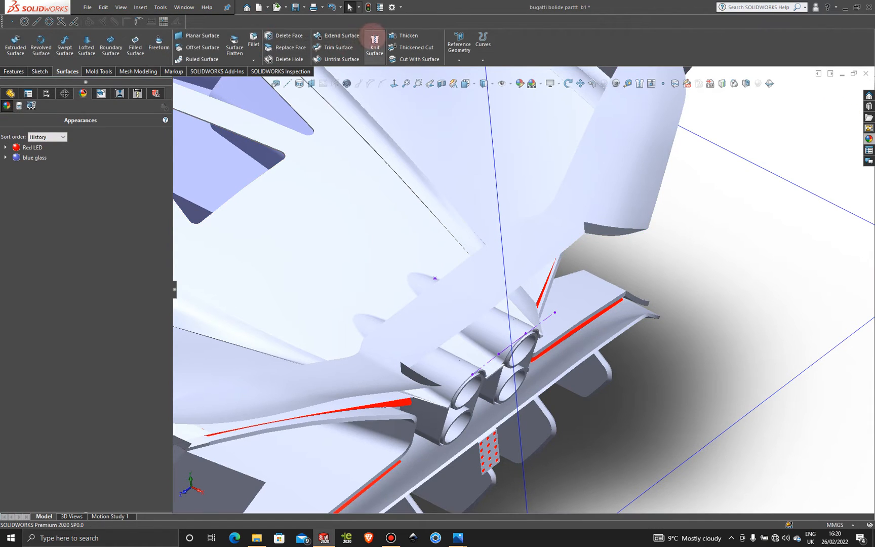
# - Knit the mirrored boundary surface to the other wing half, including the already knitted half in the selection
pyautogui.click(375, 38)
pyautogui.click(414, 375)
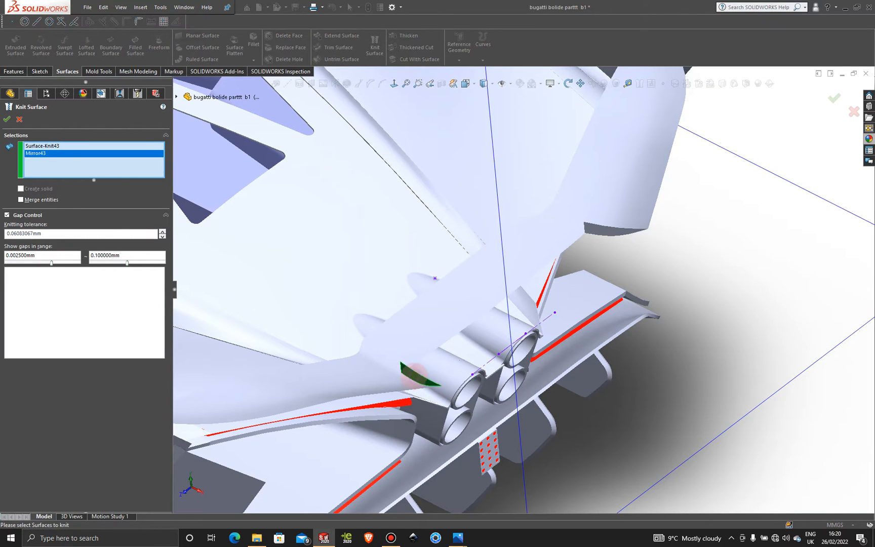
pyautogui.click(370, 391)
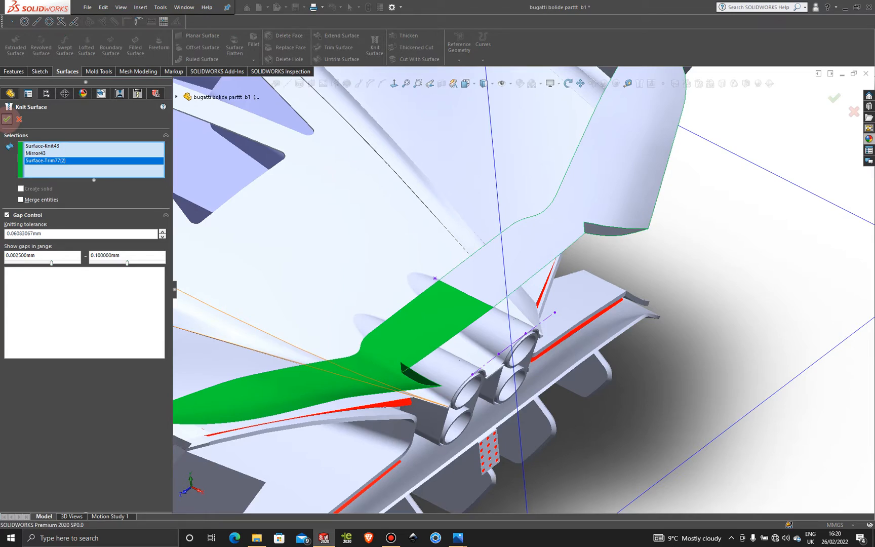
pyautogui.click(7, 119)
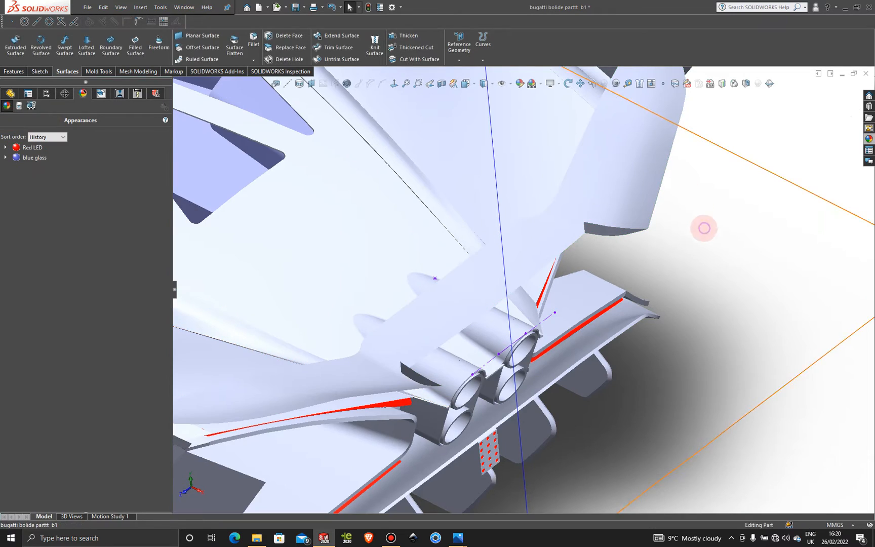
pyautogui.click(703, 228)
# - Create a boundary surface spanning the wing's centre between the upper curved edges of the two opposing side surfaces
pyautogui.scroll(3, 668, 293)
pyautogui.moveTo(668, 292); pyautogui.dragTo(647, 253, button='middle')
pyautogui.scroll(-3, 680, 176)
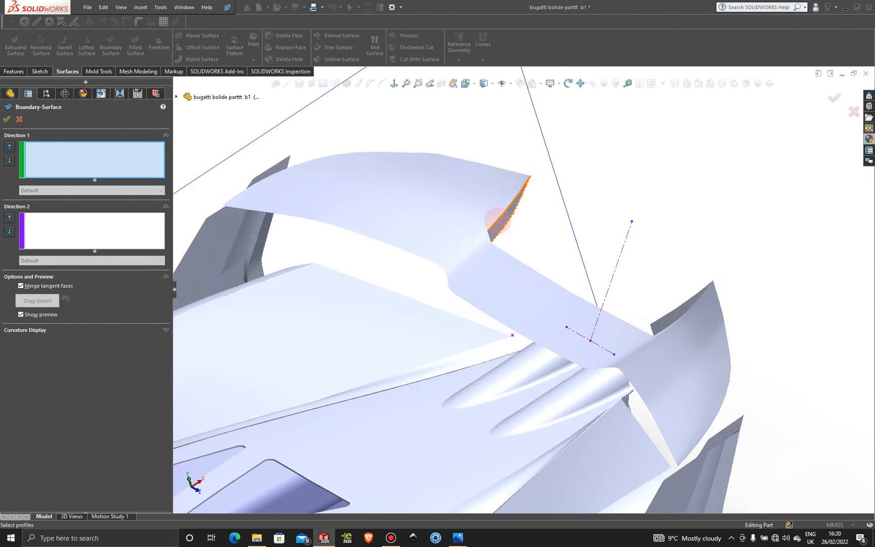
pyautogui.click(510, 204)
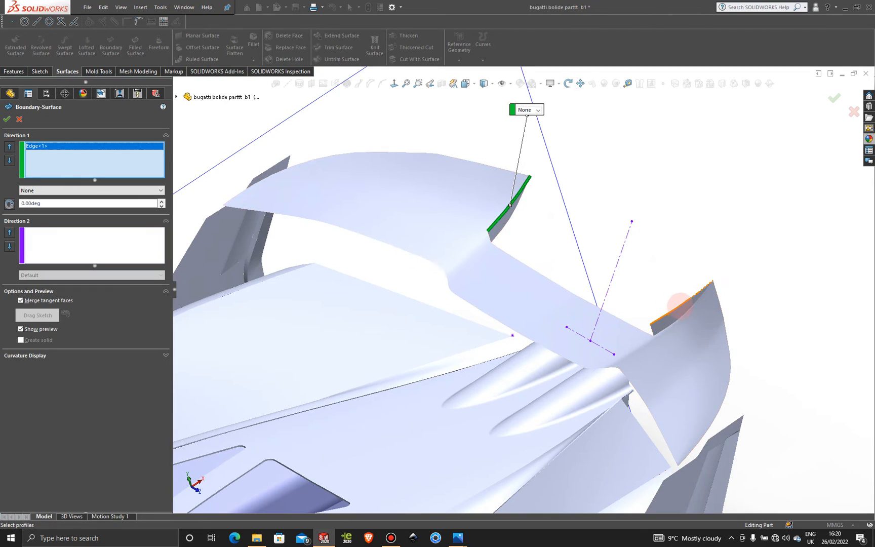
pyautogui.click(680, 306)
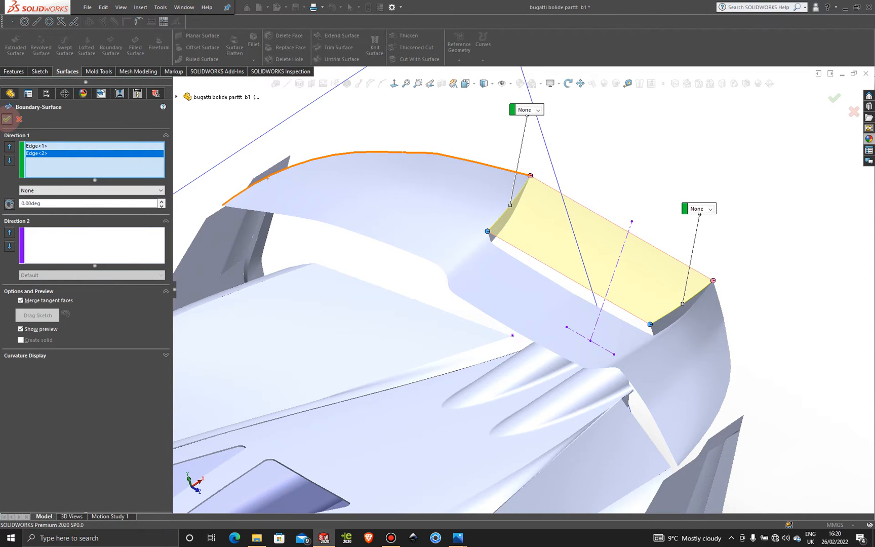
pyautogui.rightClick(668, 138)
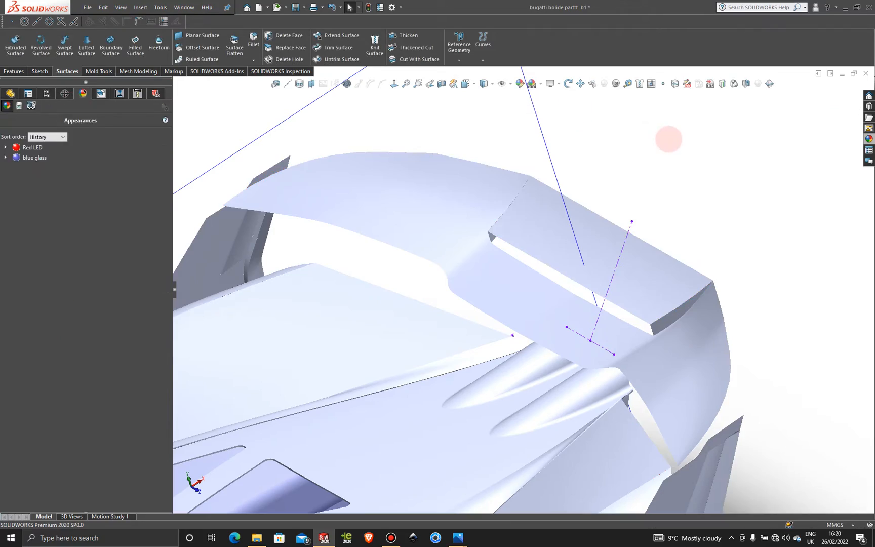
# - Knit the new centre boundary surface to the knitted rear wing surface
pyautogui.scroll(4, 668, 138)
pyautogui.moveTo(643, 193); pyautogui.dragTo(644, 284, button='middle')
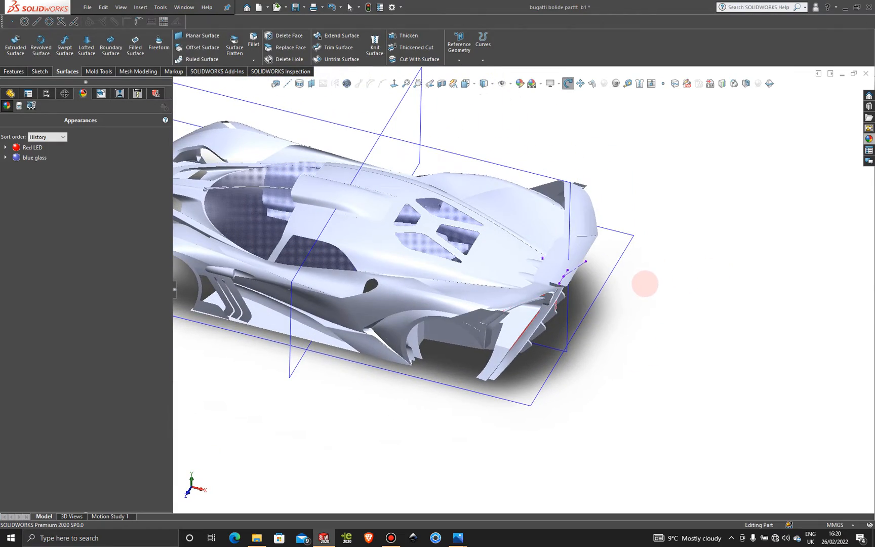
pyautogui.scroll(-5, 616, 280)
pyautogui.middleClick(510, 208)
pyautogui.moveTo(567, 243)
pyautogui.mouseDown(button='middle')
pyautogui.moveTo(503, 233)
pyautogui.moveTo(524, 228)
pyautogui.moveTo(570, 252)
pyautogui.moveTo(629, 221)
pyautogui.moveTo(699, 232)
pyautogui.moveTo(571, 221)
pyautogui.moveTo(563, 253)
pyautogui.mouseUp(button='middle')
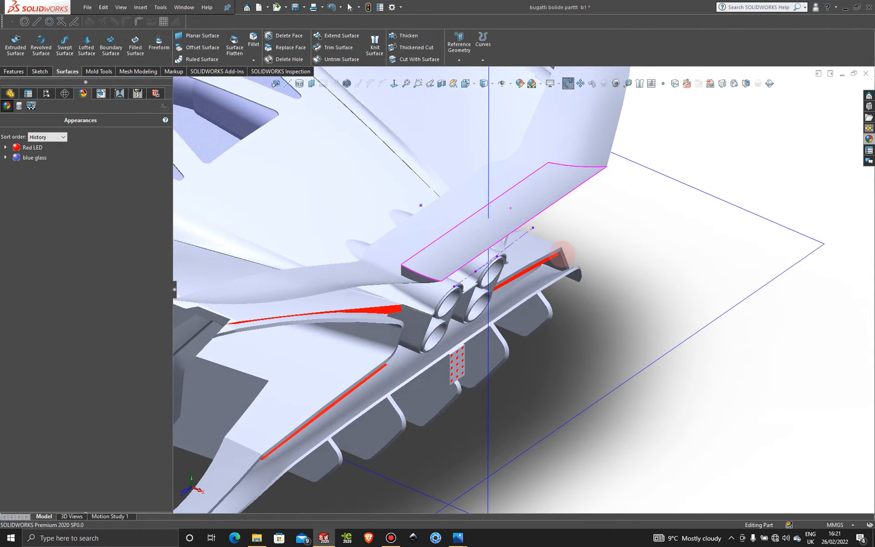
pyautogui.scroll(-5, 551, 235)
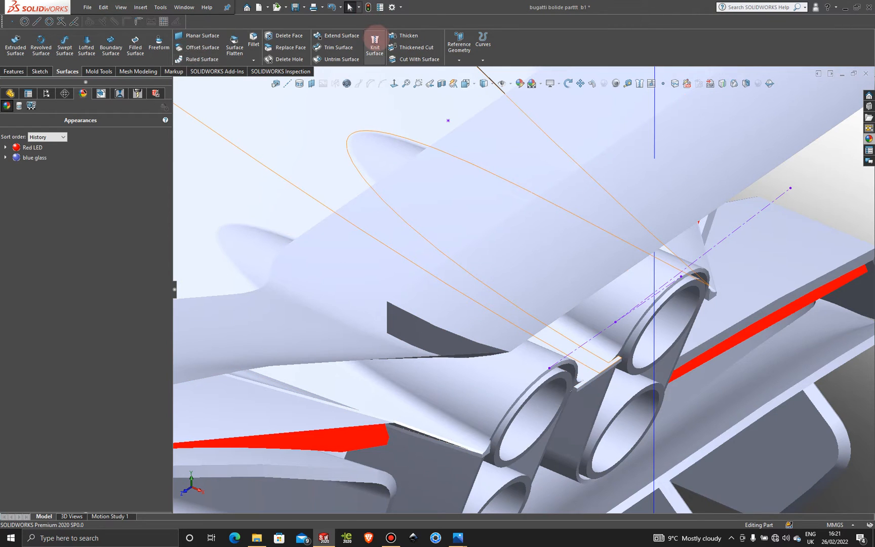
pyautogui.click(375, 46)
pyautogui.click(459, 302)
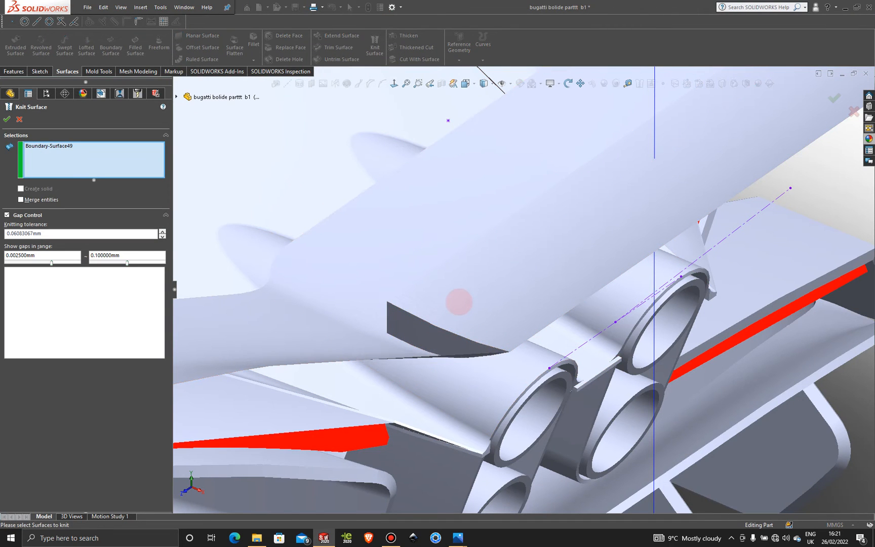
pyautogui.click(416, 329)
pyautogui.moveTo(416, 329); pyautogui.dragTo(658, 155, button='middle')
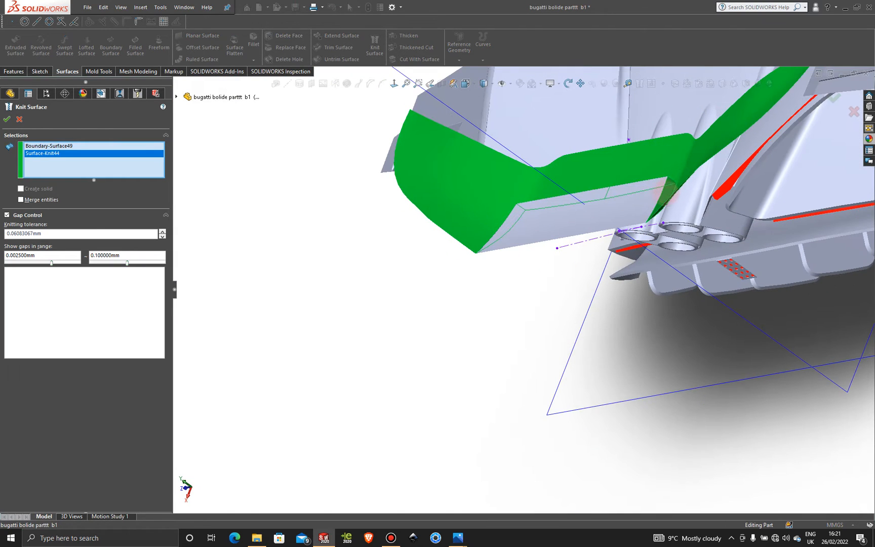
pyautogui.click(667, 191)
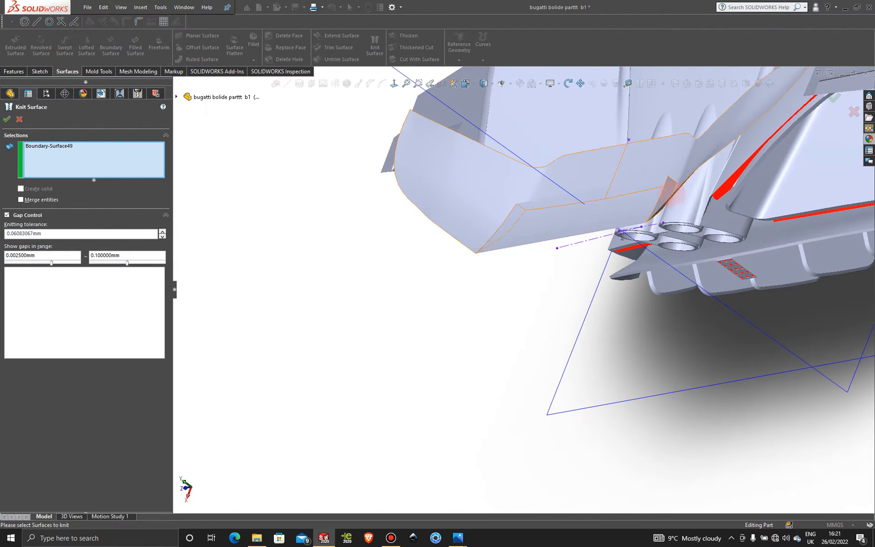
pyautogui.click(668, 192)
pyautogui.click(533, 219)
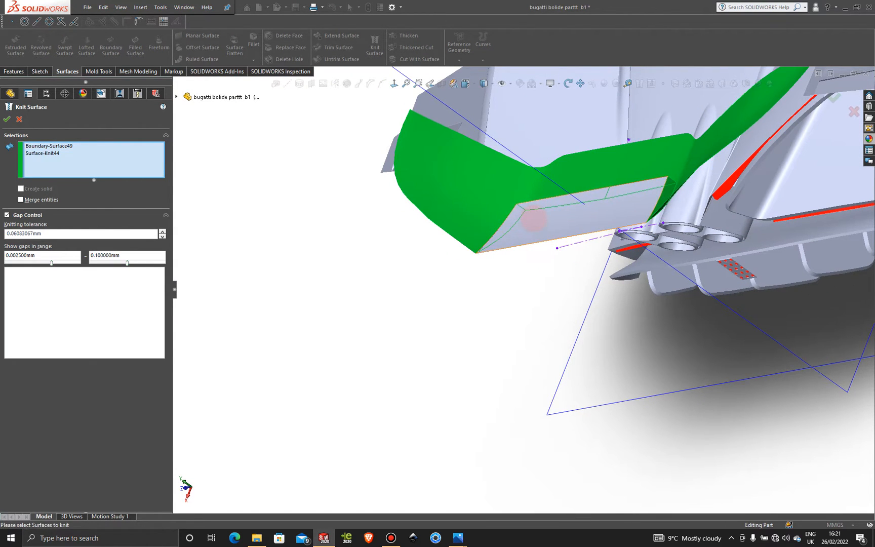
pyautogui.moveTo(487, 216)
pyautogui.mouseDown(button='middle')
pyautogui.moveTo(572, 211)
pyautogui.moveTo(489, 213)
pyautogui.mouseUp(button='middle')
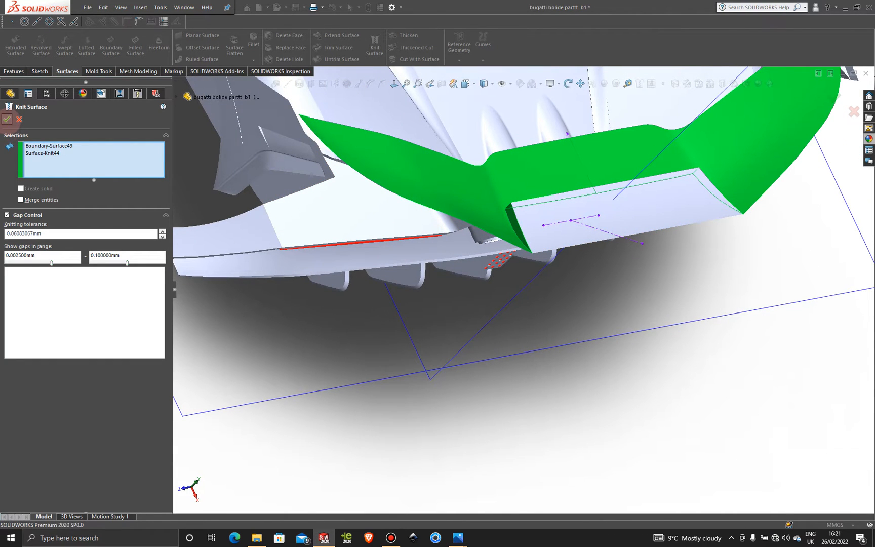
pyautogui.click(6, 119)
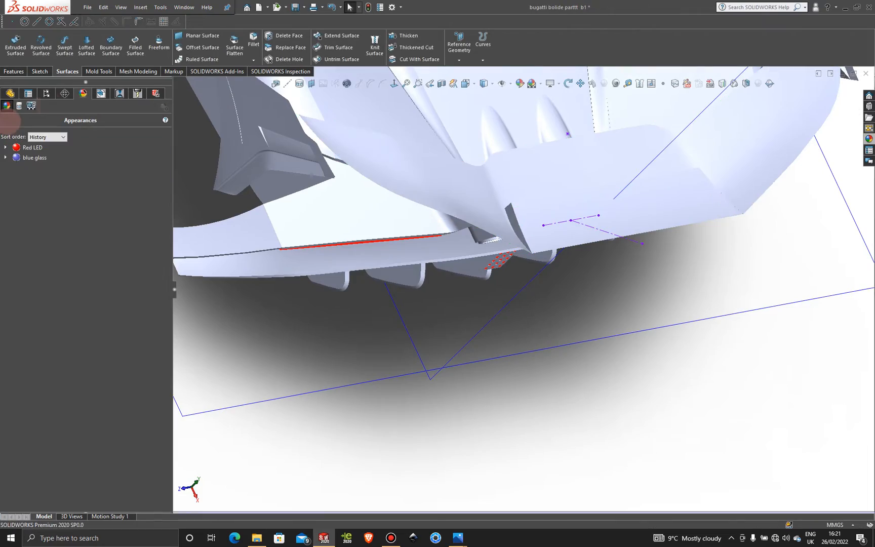
pyautogui.moveTo(617, 219); pyautogui.dragTo(683, 280, button='middle')
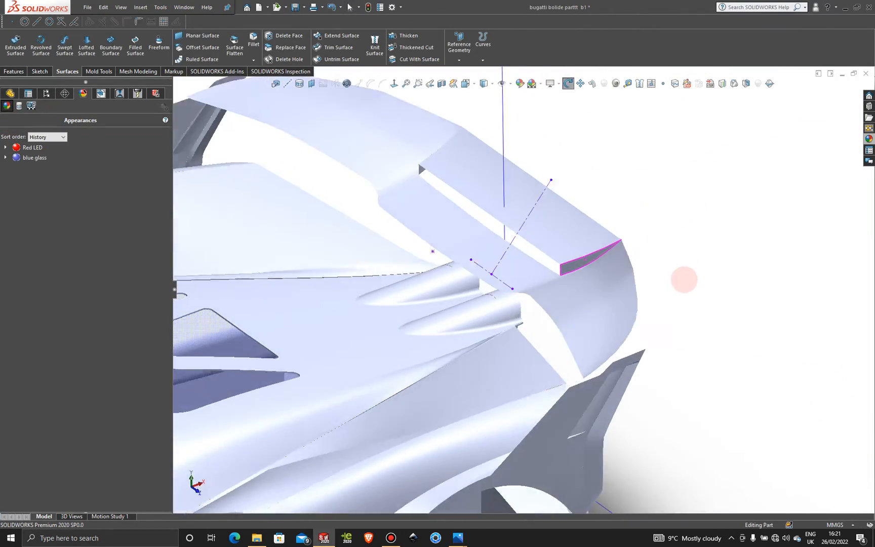
pyautogui.scroll(1, 603, 250)
pyautogui.scroll(-5, 606, 249)
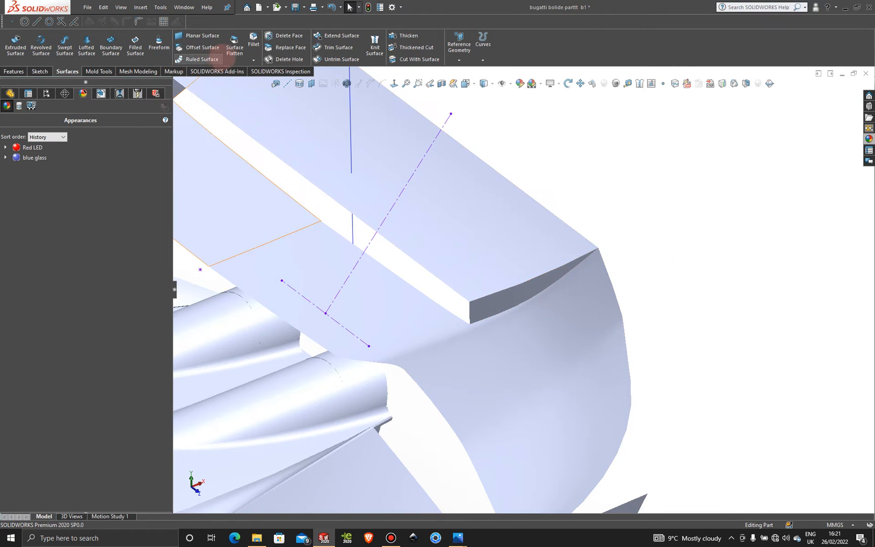
pyautogui.click(253, 40)
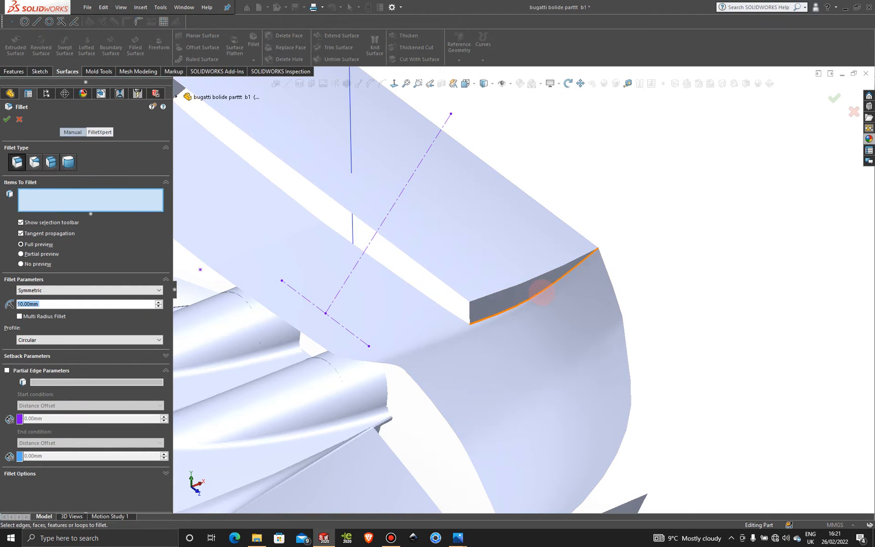
pyautogui.click(542, 292)
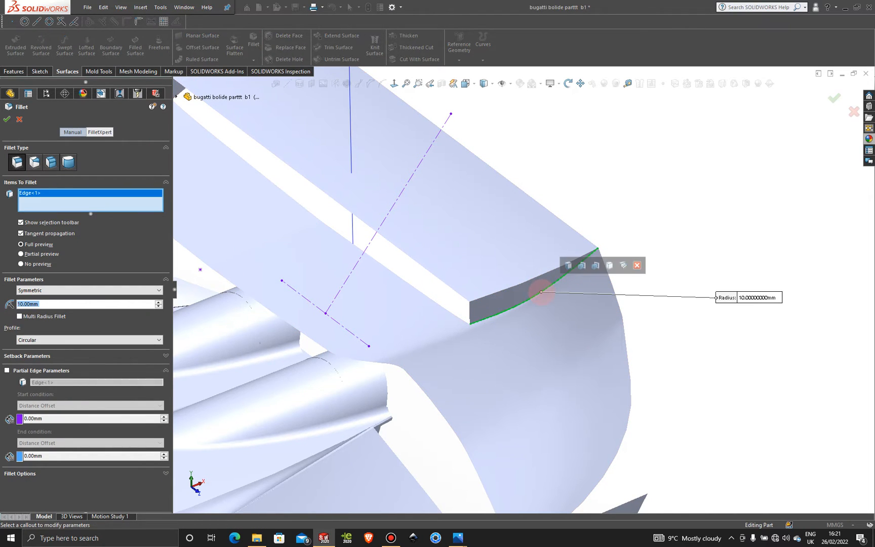
pyautogui.write('1')
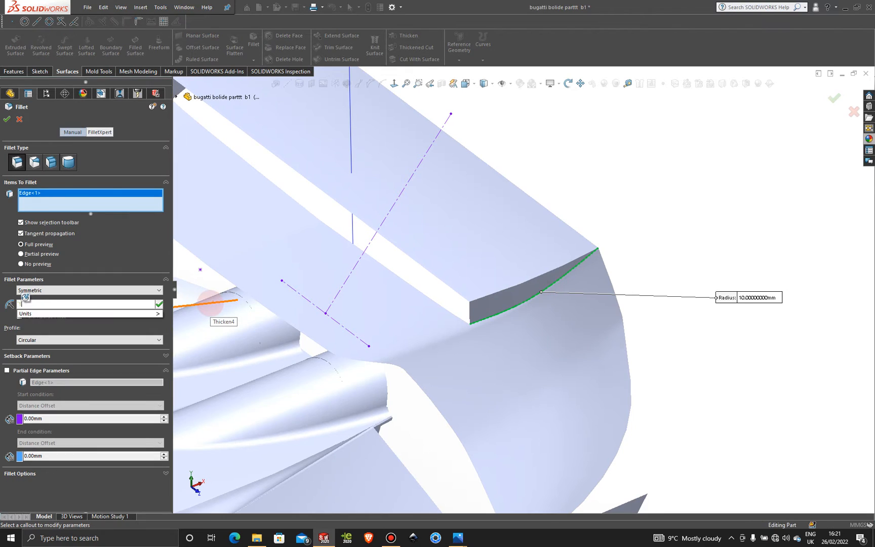
pyautogui.press('Return')
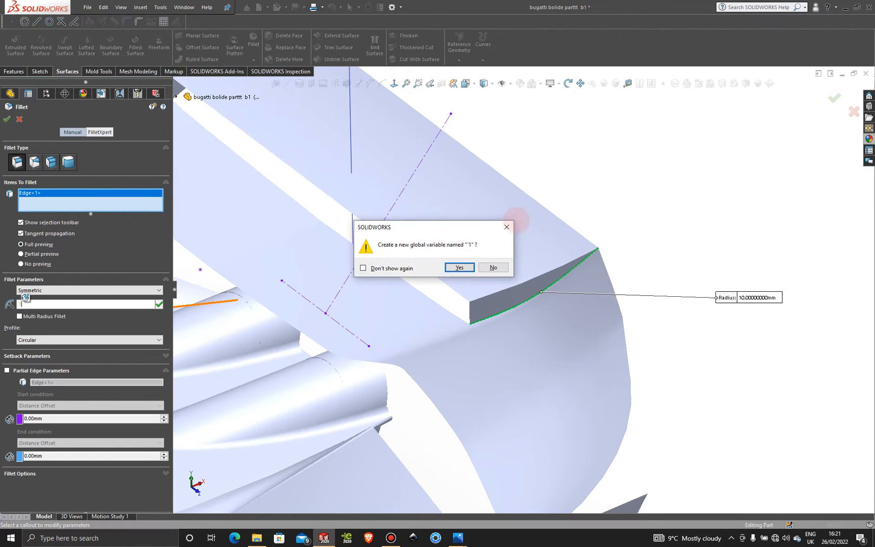
pyautogui.click(504, 228)
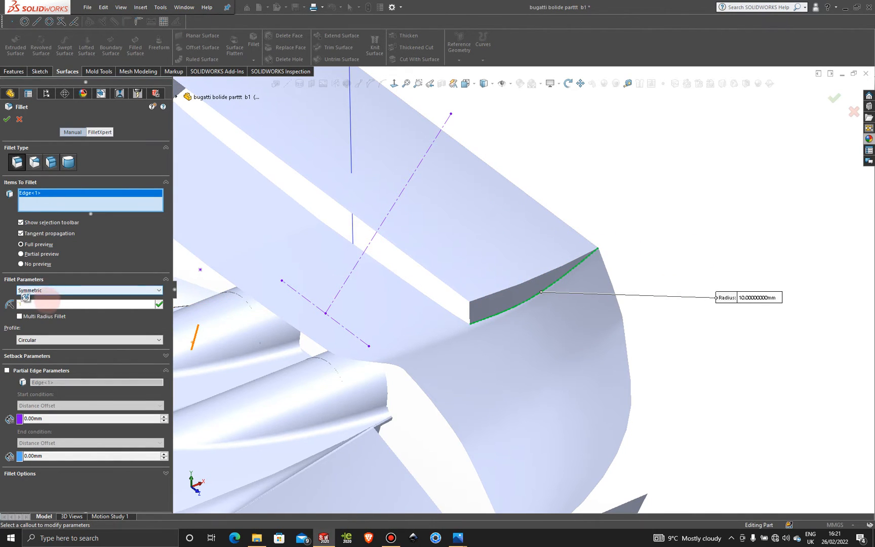
pyautogui.click(48, 302)
pyautogui.write('1')
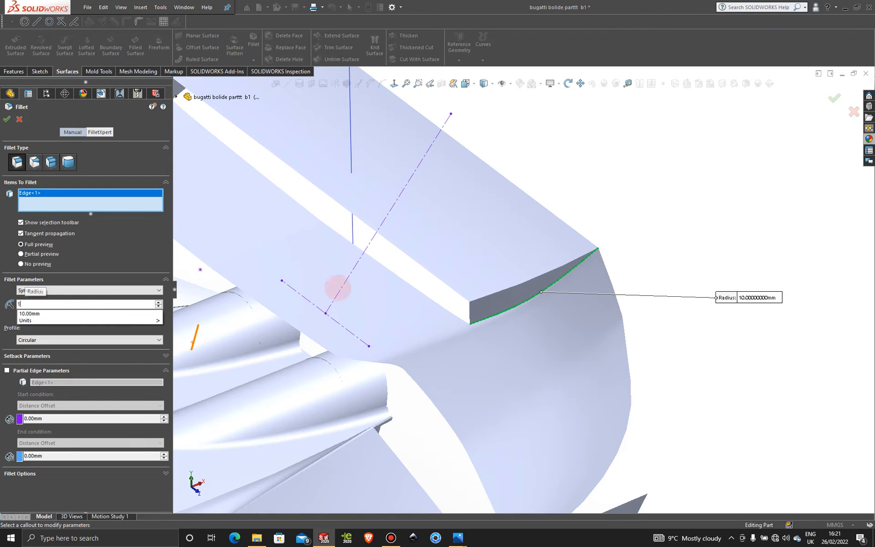
pyautogui.click(674, 227)
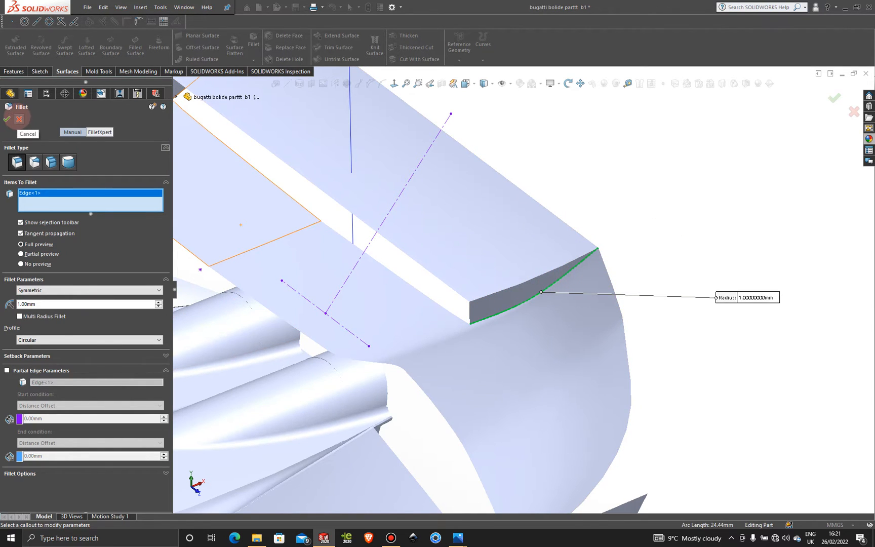
pyautogui.click(19, 119)
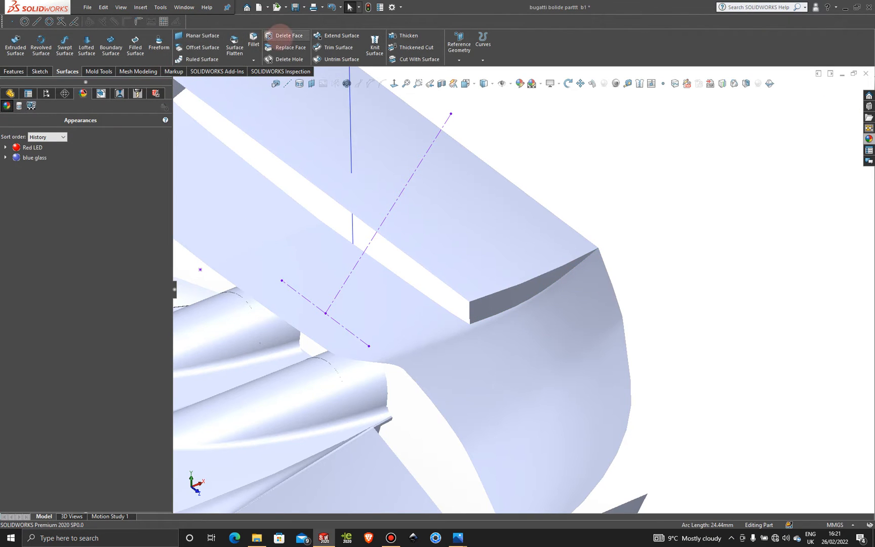
# - Try to apply a 1 mm symmetric face fillet between the wing's outer side surface and the small end face of its centre opening
pyautogui.click(253, 60)
pyautogui.click(265, 80)
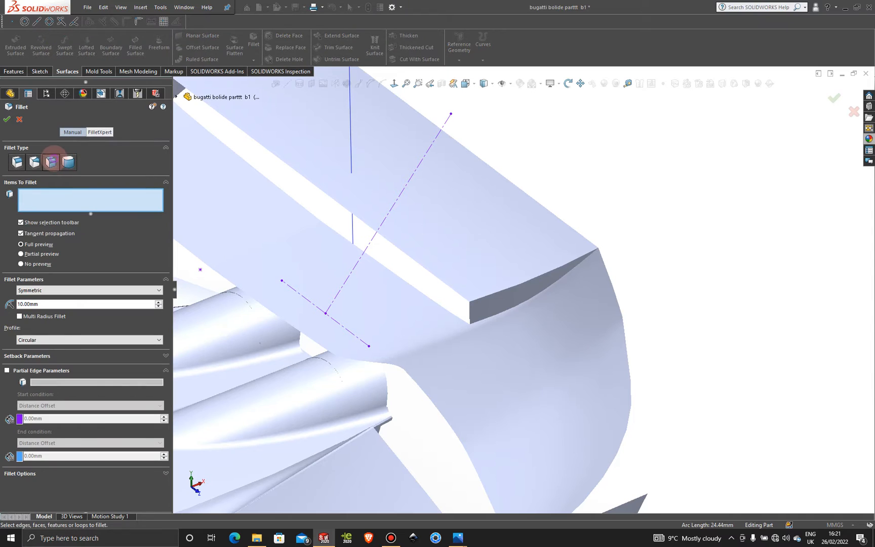
pyautogui.click(51, 161)
pyautogui.click(558, 300)
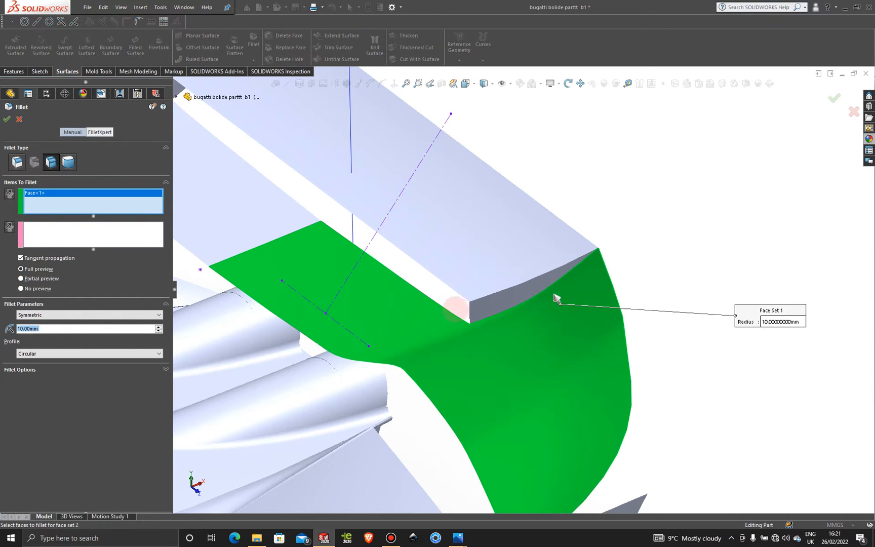
pyautogui.click(108, 239)
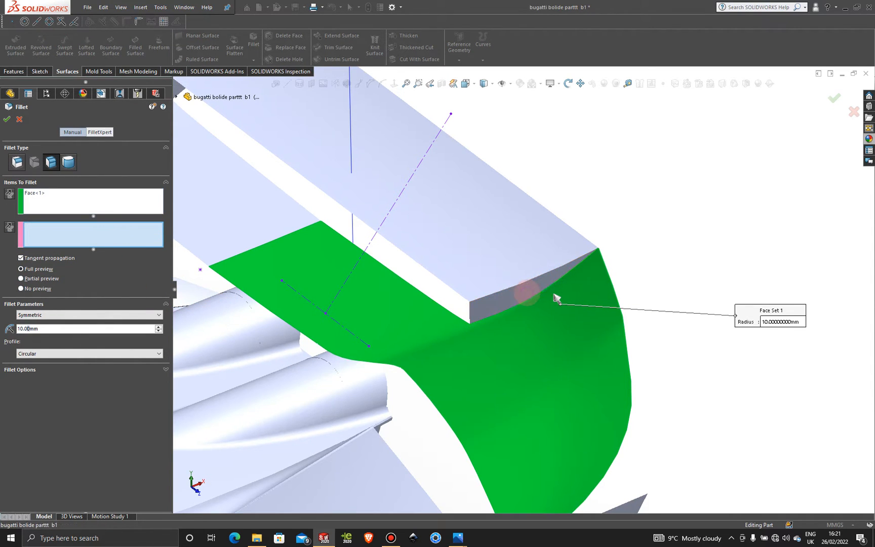
pyautogui.click(526, 293)
pyautogui.moveTo(536, 281); pyautogui.dragTo(474, 369, button='middle')
pyautogui.click(42, 212)
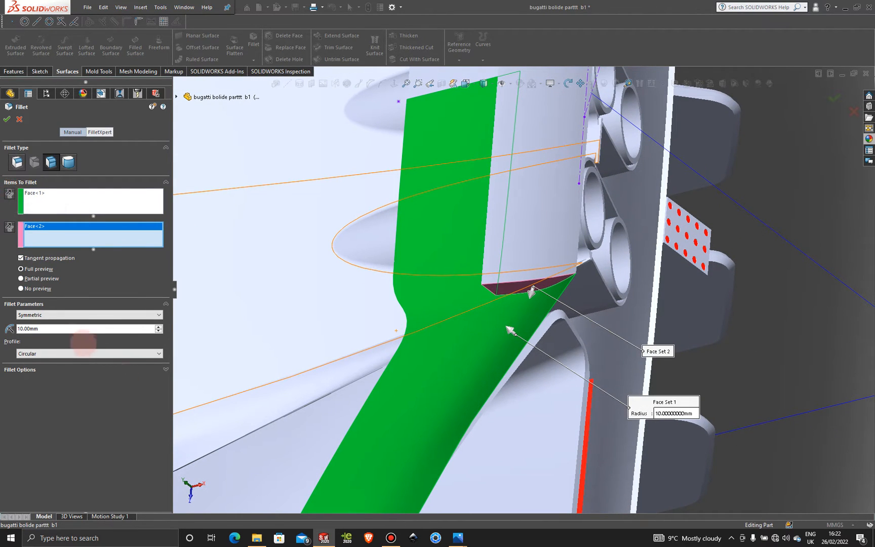
pyautogui.click(43, 329)
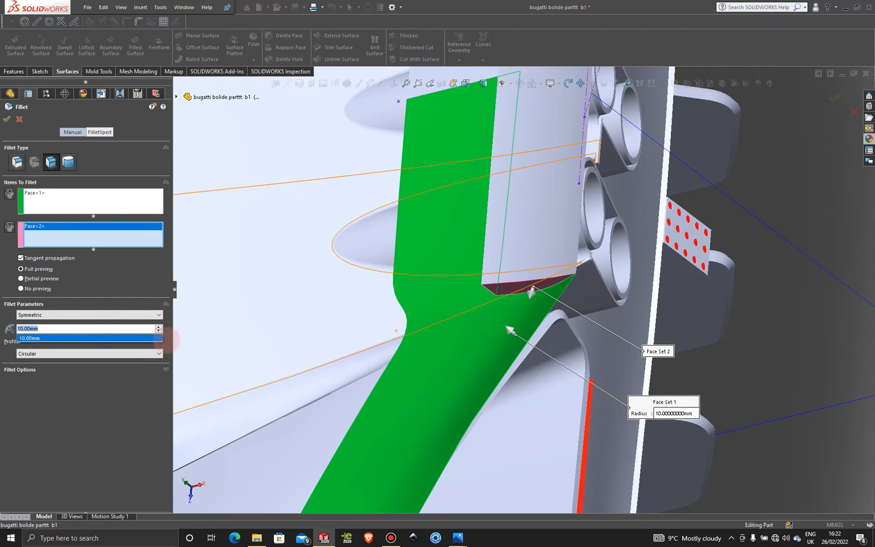
pyautogui.write('1')
pyautogui.press('Return')
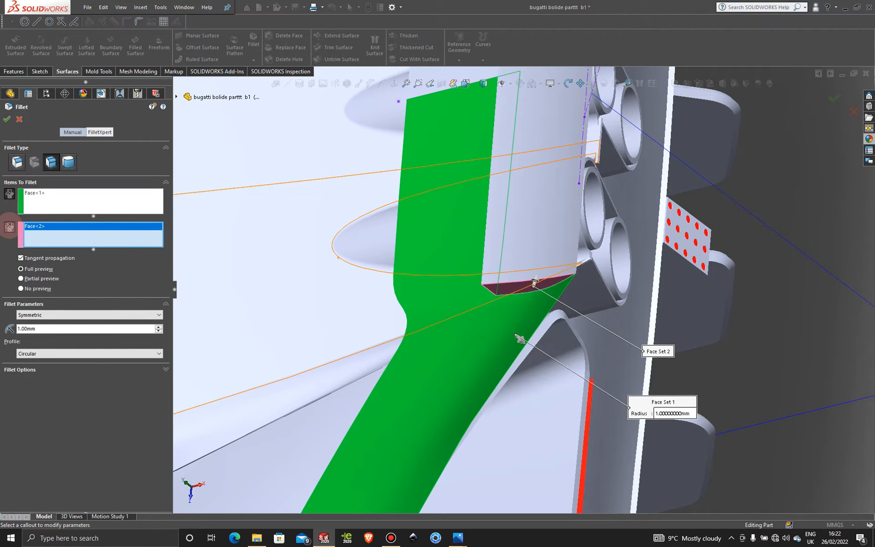
pyautogui.click(19, 119)
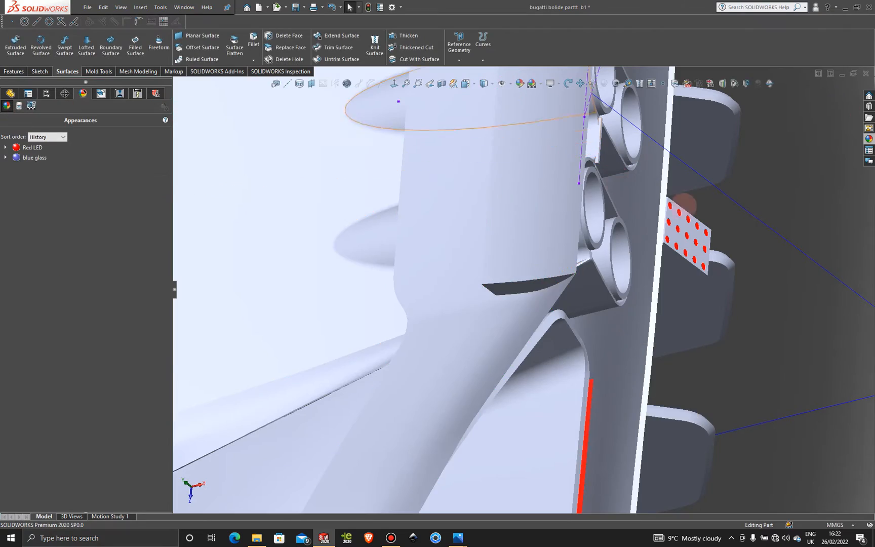
# - Try to apply a 0.1 mm constant-size fillet along the curved edge of the small end face at the wing's centre opening
pyautogui.moveTo(837, 314); pyautogui.dragTo(547, 350, button='middle')
pyautogui.moveTo(511, 304); pyautogui.dragTo(457, 291, button='middle')
pyautogui.scroll(-5, 454, 308)
pyautogui.scroll(-6, 531, 346)
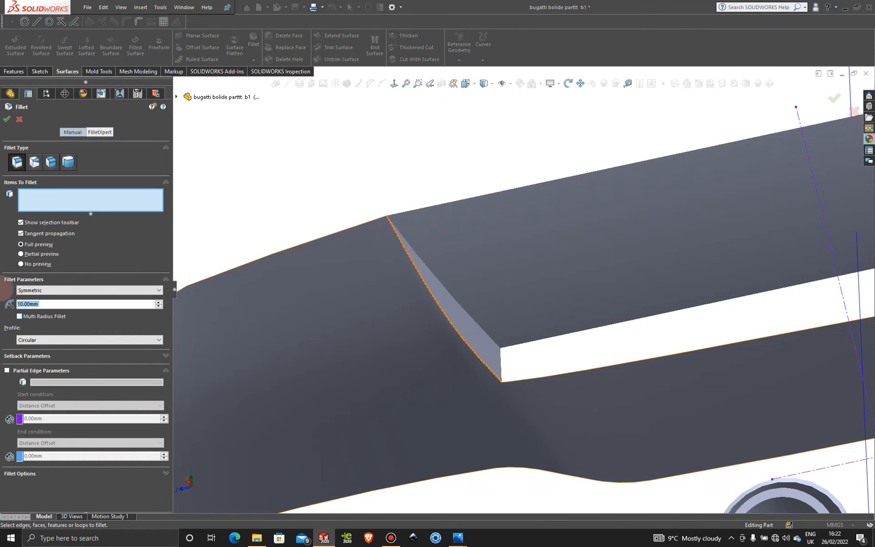
pyautogui.write('1')
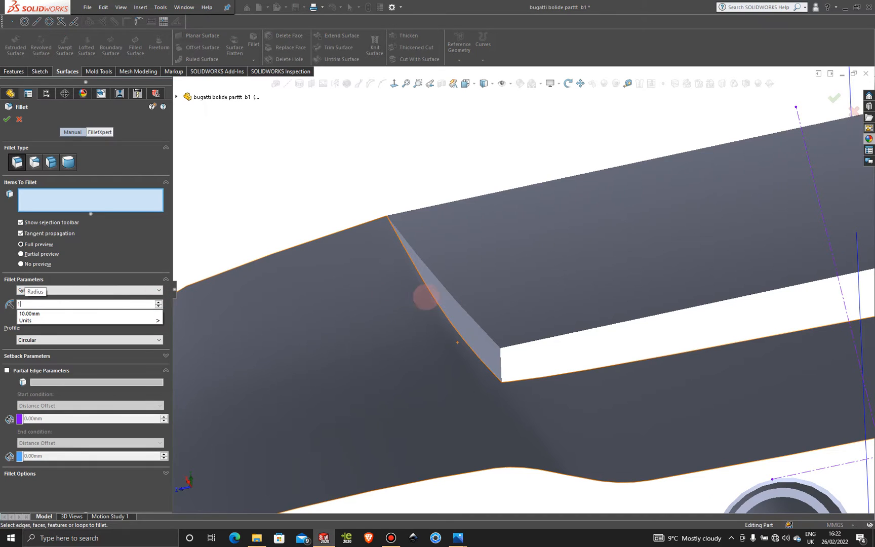
pyautogui.click(434, 298)
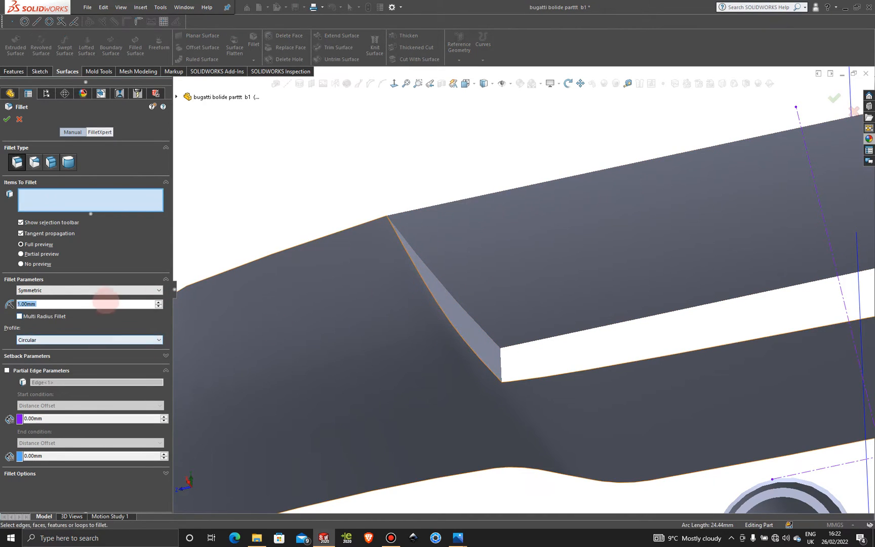
pyautogui.write('0')
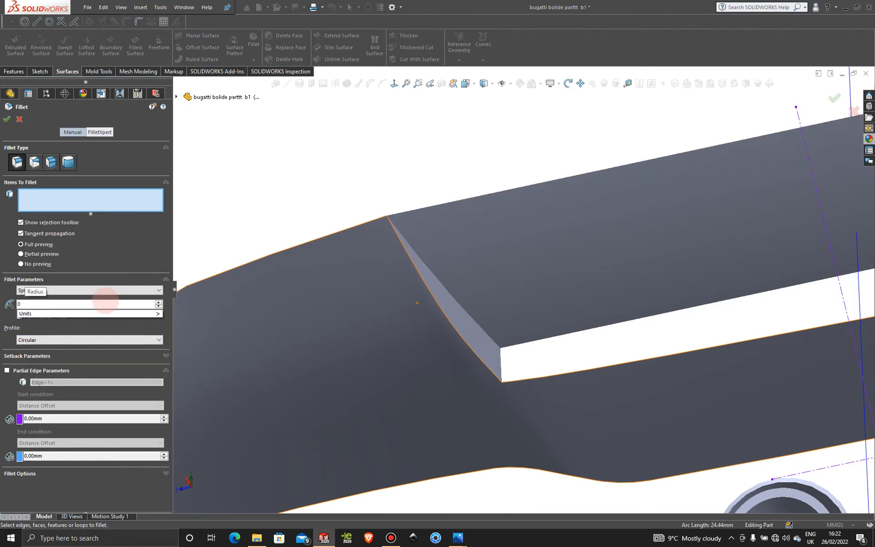
pyautogui.write('.1')
pyautogui.press('Return')
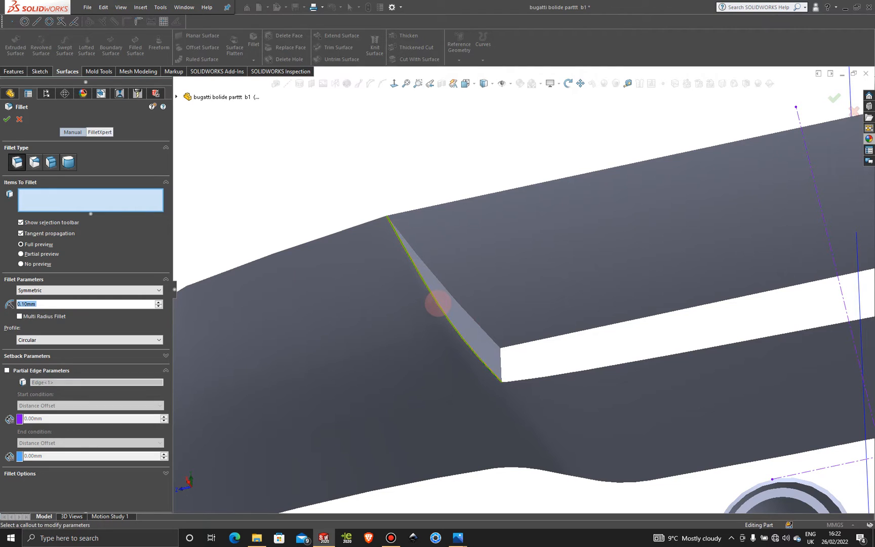
pyautogui.click(439, 303)
pyautogui.click(437, 303)
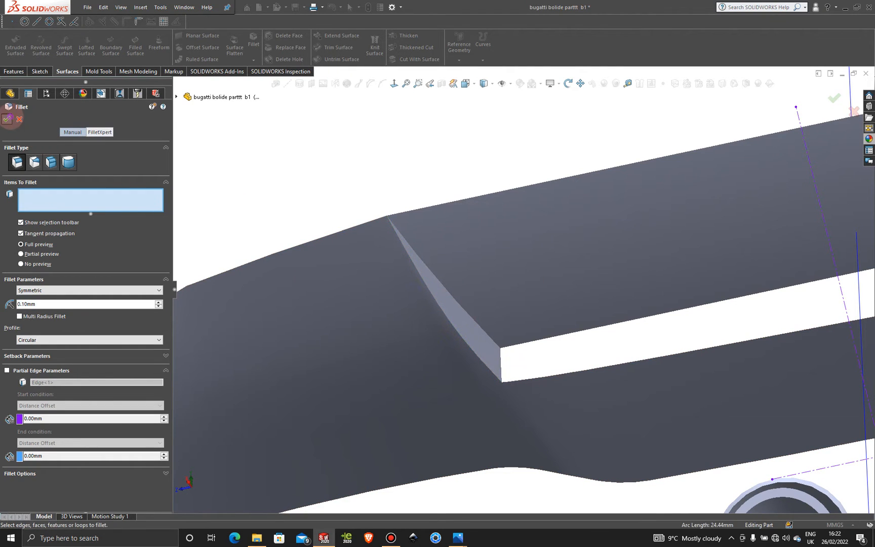
pyautogui.click(19, 119)
# - Examine the knitted rear wing and its fit on the car body from behind, from below and from above
pyautogui.scroll(8, 784, 301)
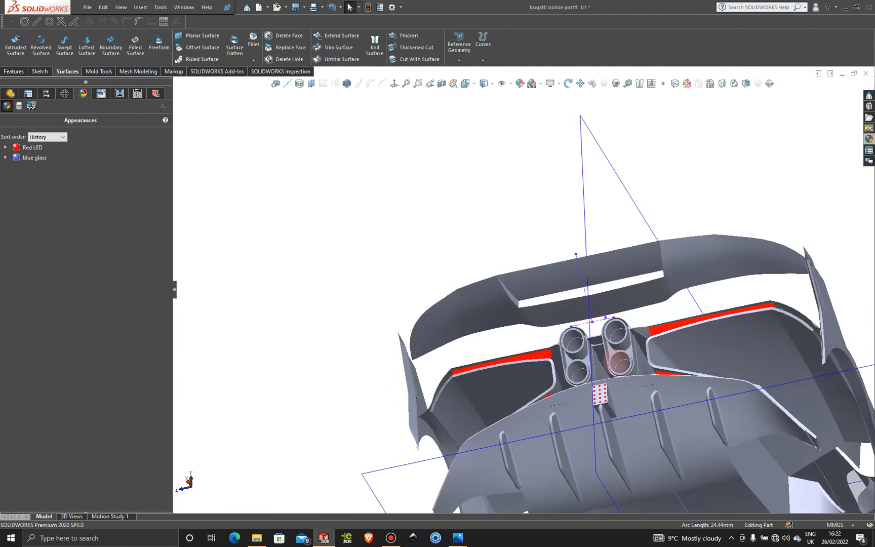
pyautogui.moveTo(572, 248); pyautogui.dragTo(719, 302, button='middle')
pyautogui.scroll(-3, 601, 247)
pyautogui.moveTo(501, 348)
pyautogui.mouseDown(button='middle')
pyautogui.moveTo(485, 353)
pyautogui.moveTo(491, 268)
pyautogui.moveTo(433, 279)
pyautogui.moveTo(457, 255)
pyautogui.moveTo(530, 321)
pyautogui.moveTo(437, 264)
pyautogui.moveTo(332, 303)
pyautogui.moveTo(338, 294)
pyautogui.moveTo(410, 304)
pyautogui.moveTo(371, 312)
pyautogui.moveTo(410, 318)
pyautogui.moveTo(471, 290)
pyautogui.mouseUp(button='middle')
pyautogui.scroll(5, 460, 329)
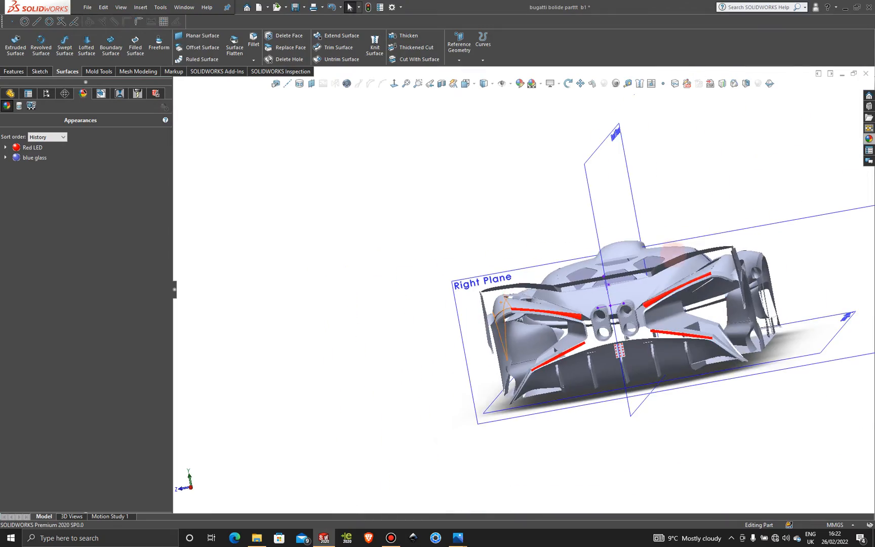
pyautogui.moveTo(685, 263); pyautogui.dragTo(803, 201, button='middle')
pyautogui.scroll(4, 802, 200)
pyautogui.scroll(-5, 688, 230)
pyautogui.moveTo(642, 240); pyautogui.dragTo(765, 225, button='middle')
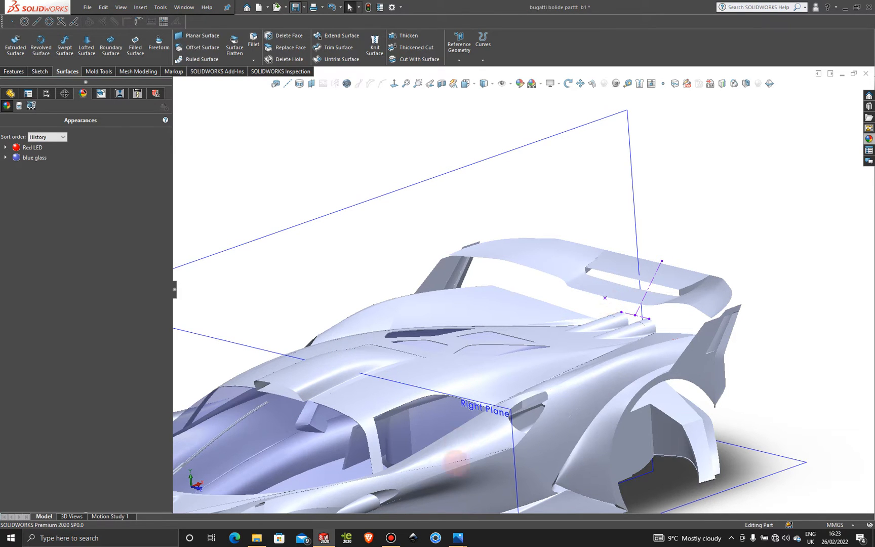
pyautogui.click(390, 537)
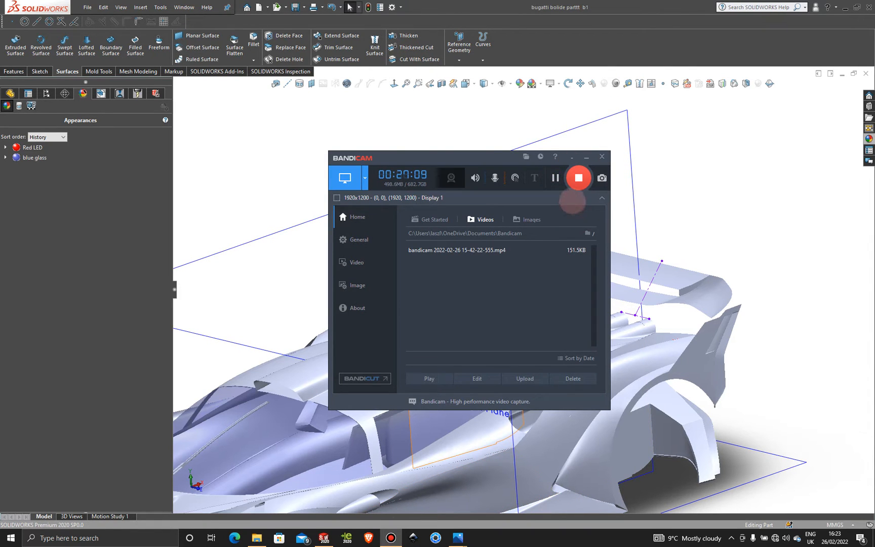
pyautogui.click(585, 157)
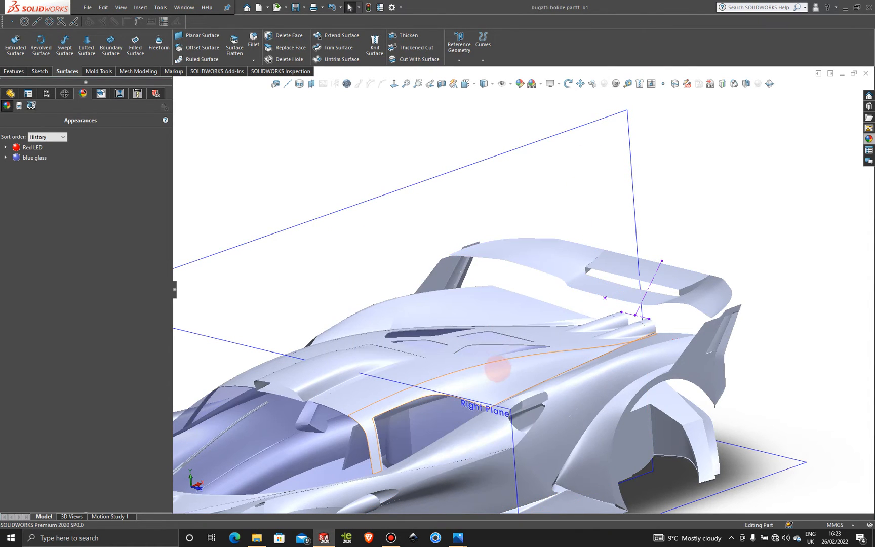
# - Examine the car body's roof, side profile and rear wing in perspective and in the standard front view
pyautogui.moveTo(498, 365)
pyautogui.mouseDown(button='middle')
pyautogui.moveTo(500, 337)
pyautogui.moveTo(474, 358)
pyautogui.moveTo(478, 367)
pyautogui.moveTo(437, 294)
pyautogui.mouseUp(button='middle')
pyautogui.scroll(-2, 553, 328)
pyautogui.scroll(-2, 501, 326)
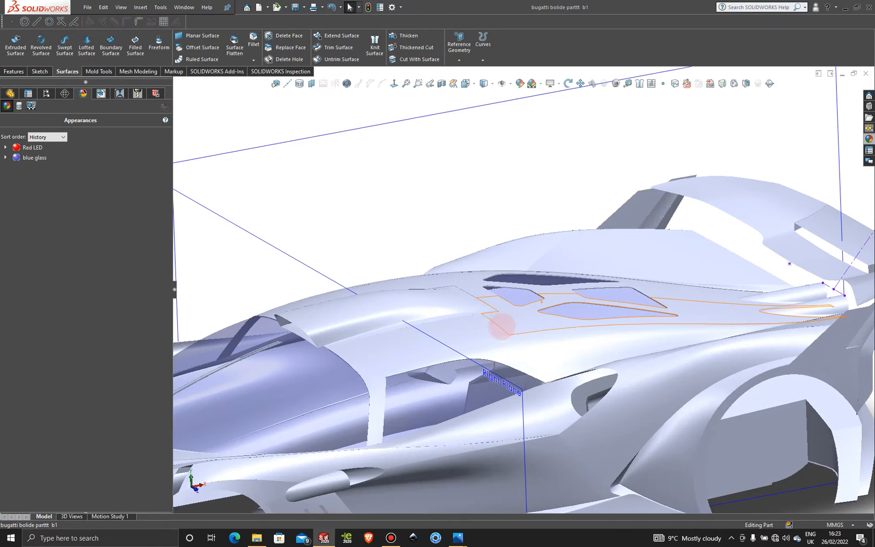
pyautogui.moveTo(478, 318)
pyautogui.mouseDown(button='middle')
pyautogui.moveTo(447, 328)
pyautogui.moveTo(477, 328)
pyautogui.moveTo(468, 298)
pyautogui.moveTo(507, 293)
pyautogui.mouseUp(button='middle')
pyautogui.scroll(5, 506, 293)
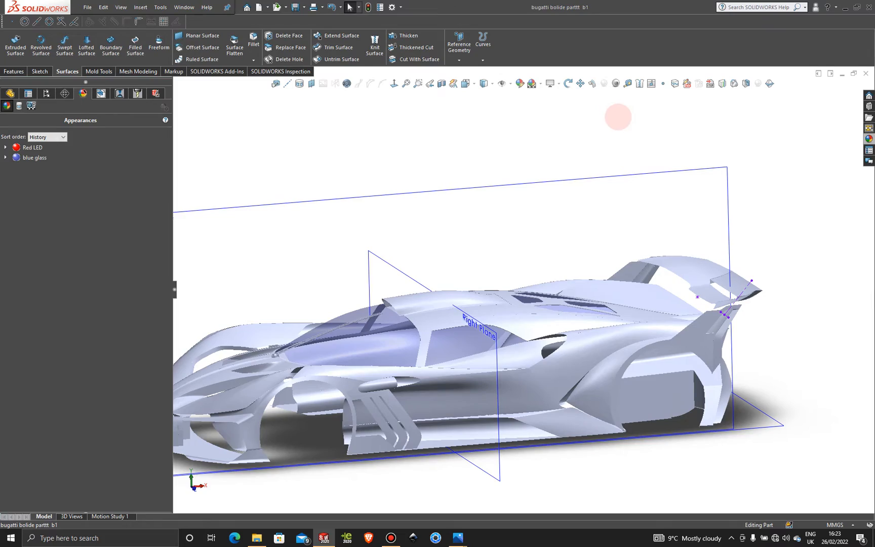
pyautogui.press('space')
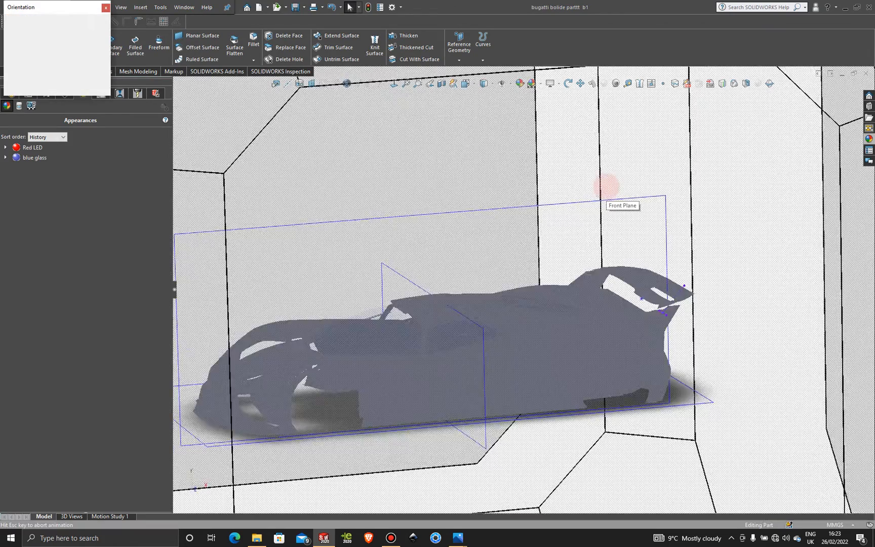
pyautogui.press('Escape')
pyautogui.hotkey('ctrl', '1')
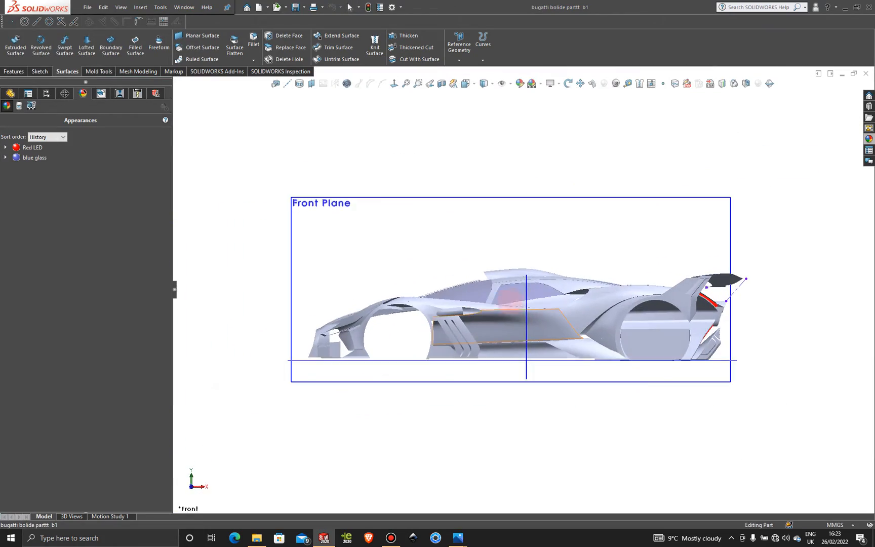
pyautogui.scroll(-5, 653, 281)
pyautogui.scroll(-2, 389, 283)
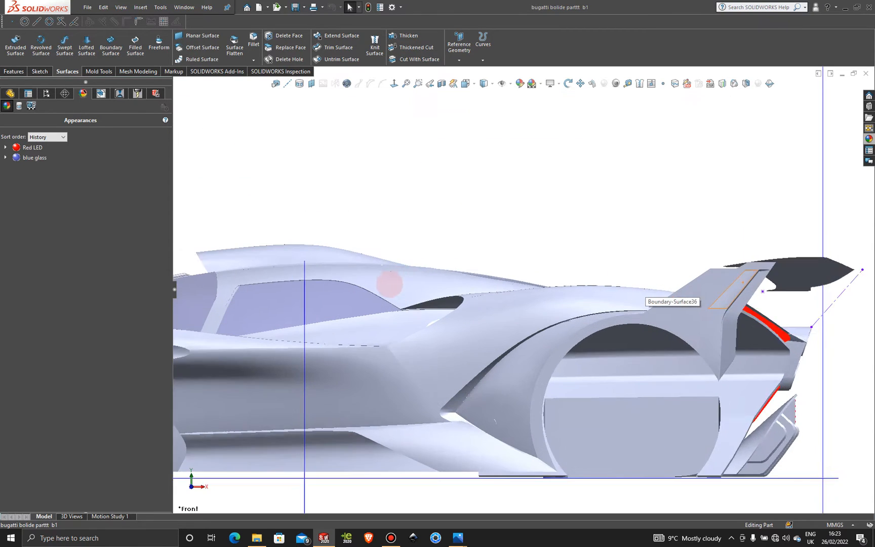
pyautogui.scroll(1, 648, 246)
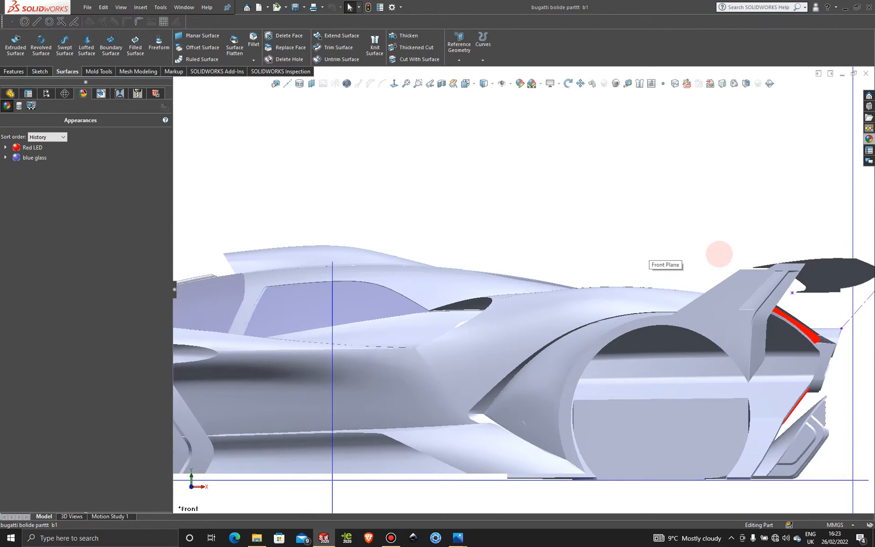
pyautogui.scroll(2, 715, 255)
pyautogui.moveTo(460, 263)
pyautogui.mouseDown(button='middle')
pyautogui.moveTo(474, 255)
pyautogui.moveTo(489, 334)
pyautogui.moveTo(494, 309)
pyautogui.mouseUp(button='middle')
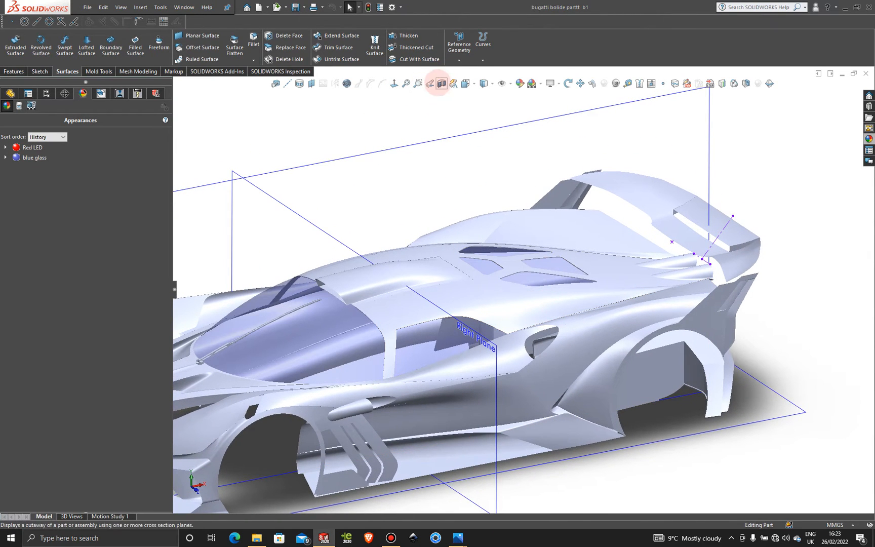
# - Cut the car body with a planar section view on the Front Plane, offset 3 mm
pyautogui.click(441, 83)
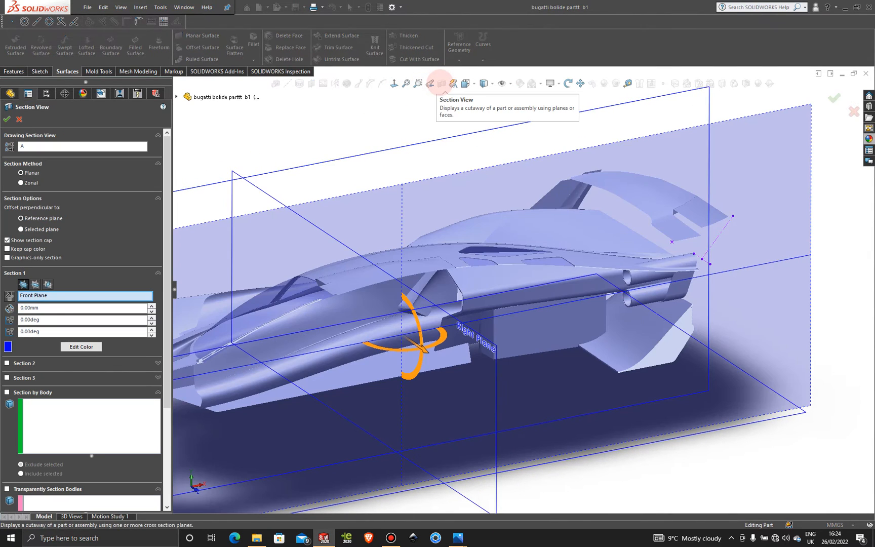
pyautogui.scroll(1, 409, 197)
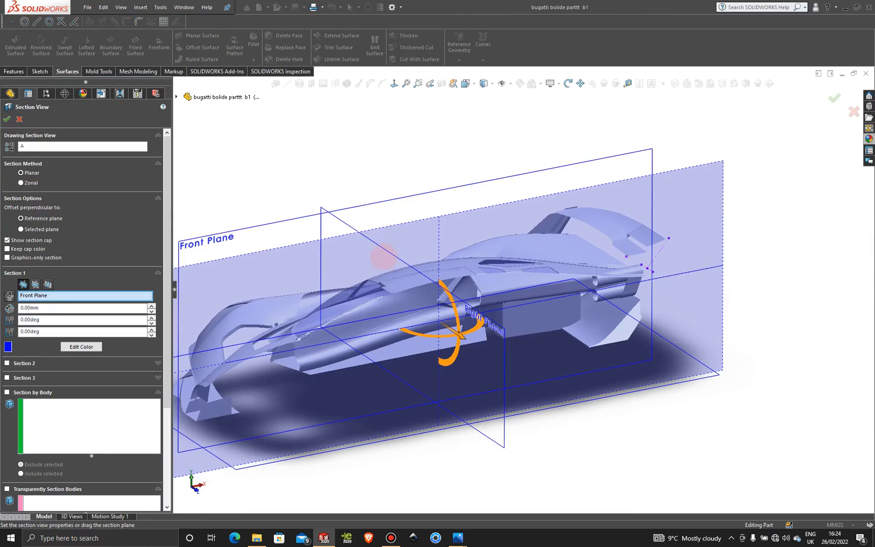
pyautogui.moveTo(385, 258); pyautogui.dragTo(481, 337, button='middle')
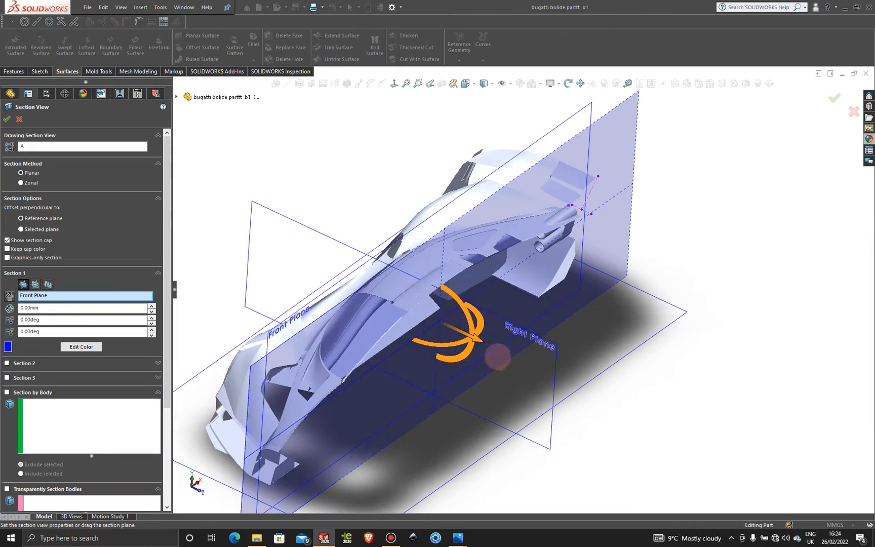
pyautogui.moveTo(482, 340)
pyautogui.mouseDown()
pyautogui.moveTo(509, 353)
pyautogui.moveTo(481, 347)
pyautogui.mouseUp()
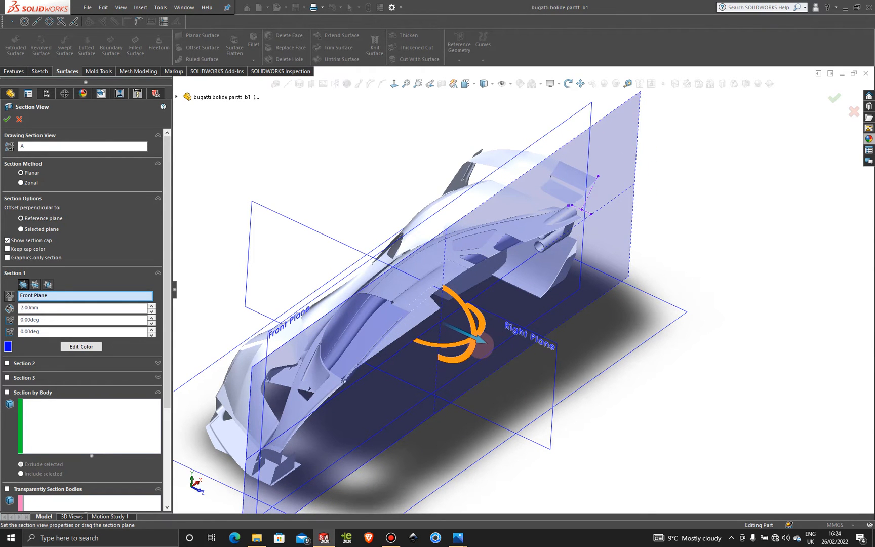
pyautogui.moveTo(482, 345); pyautogui.dragTo(482, 350)
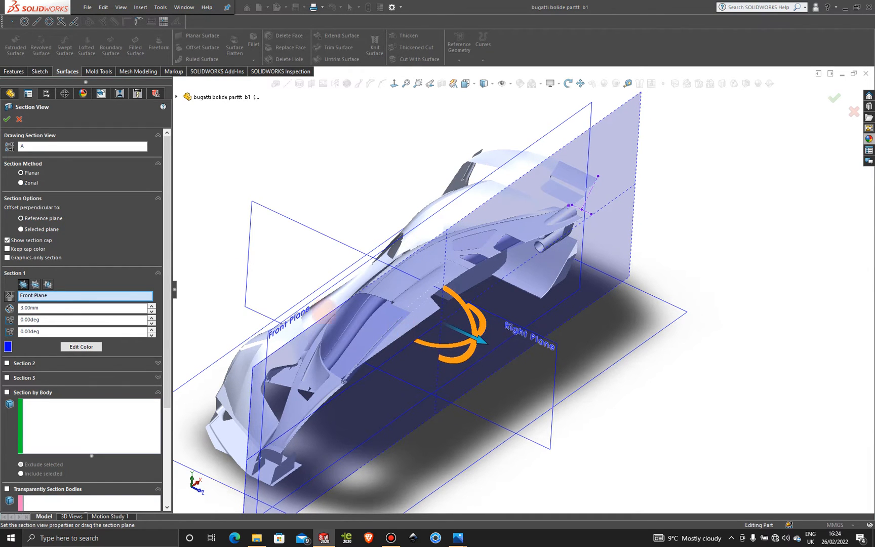
pyautogui.click(7, 118)
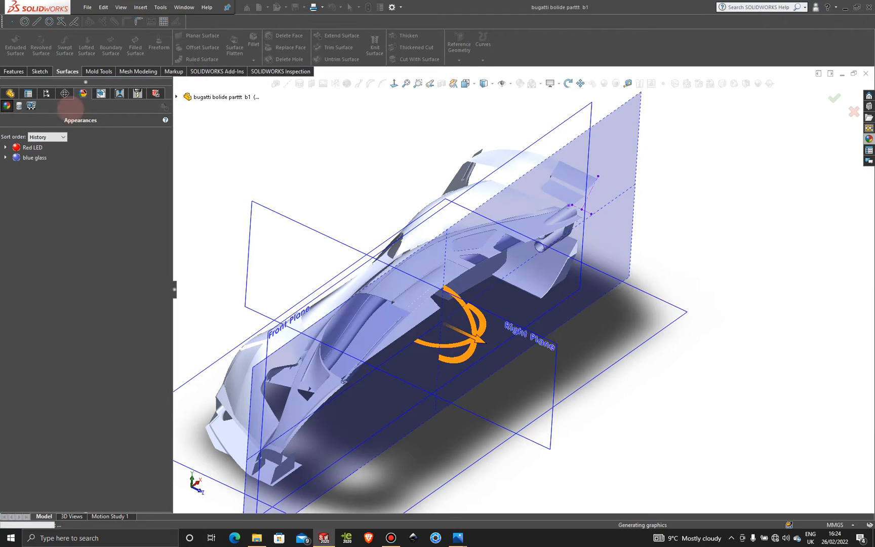
# - Start a 3D sketch on the sectioned car body and orient it to the standard front view around the rear end
pyautogui.scroll(1, 669, 301)
pyautogui.moveTo(669, 301); pyautogui.dragTo(691, 196, button='middle')
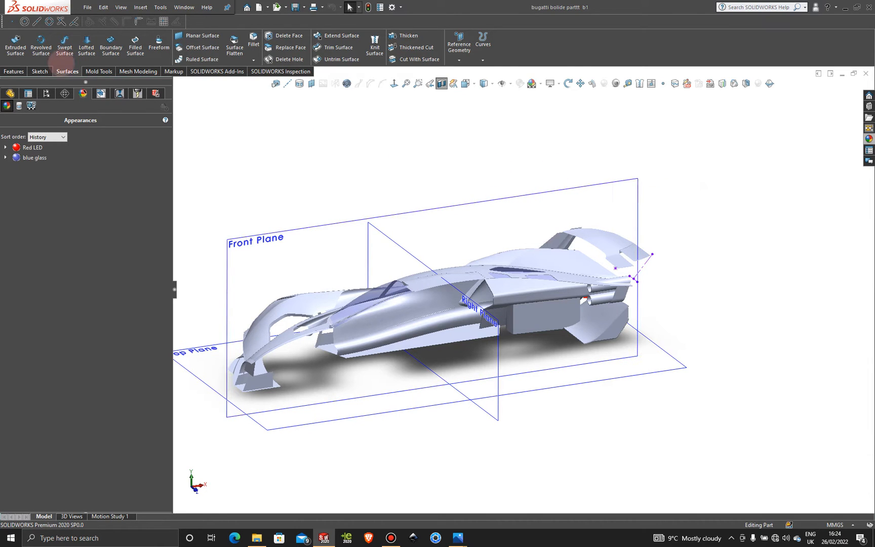
pyautogui.click(43, 73)
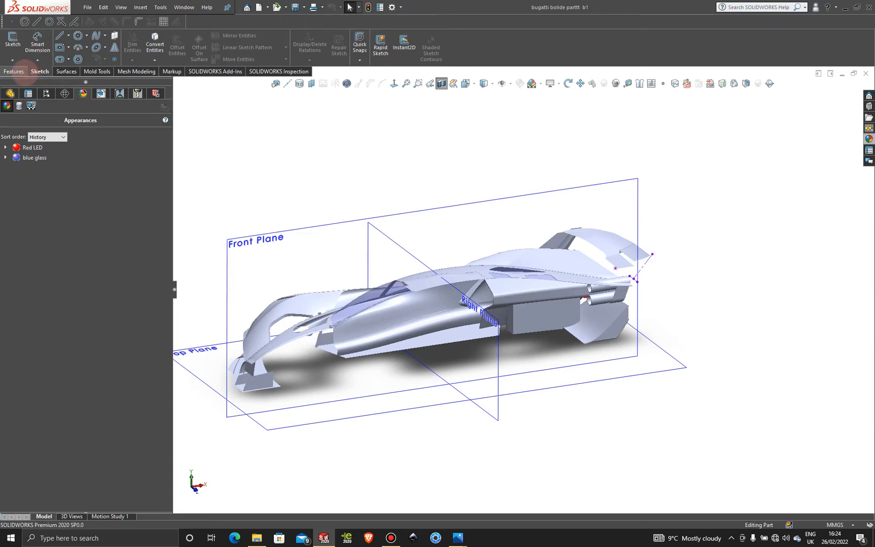
pyautogui.click(12, 59)
pyautogui.click(30, 82)
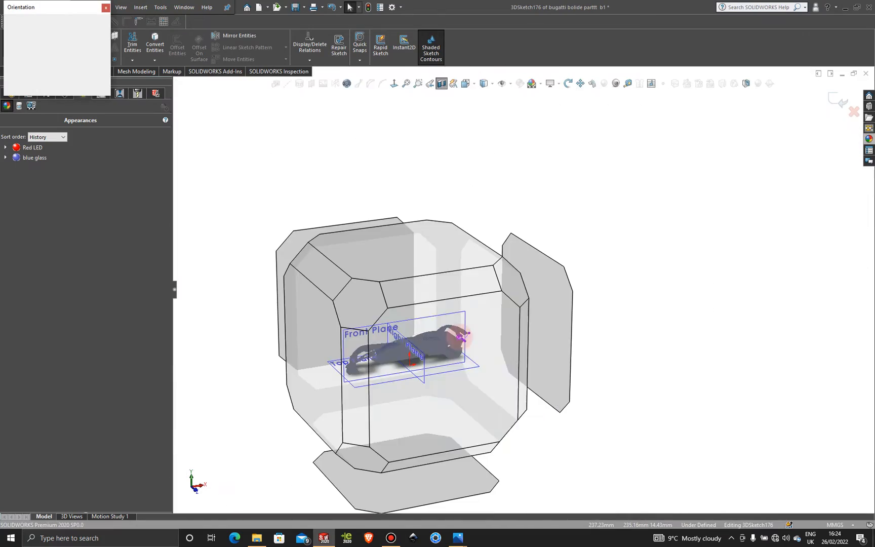
pyautogui.scroll(-5, 606, 281)
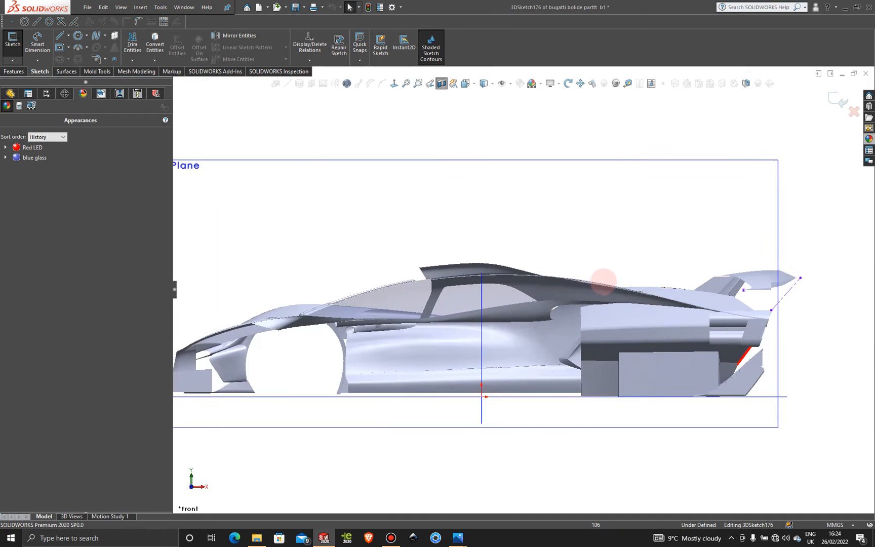
pyautogui.scroll(5, 779, 246)
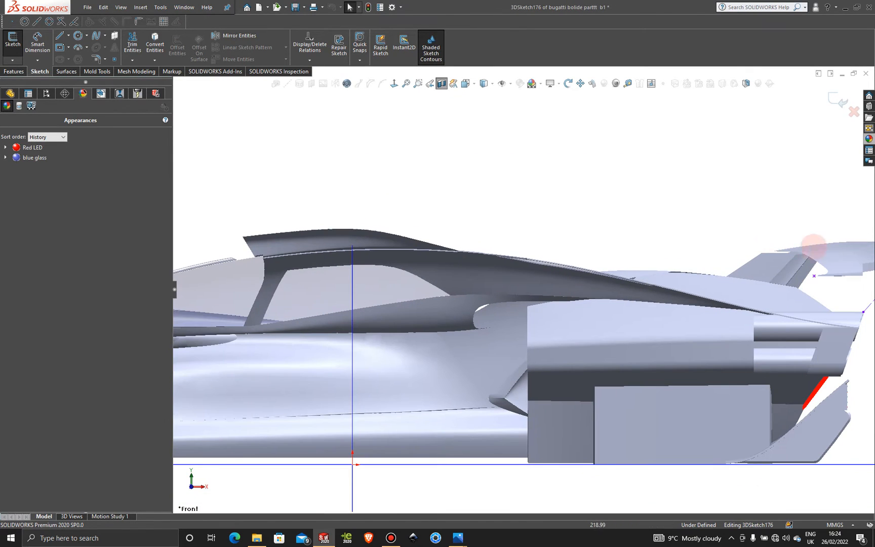
pyautogui.scroll(-5, 843, 293)
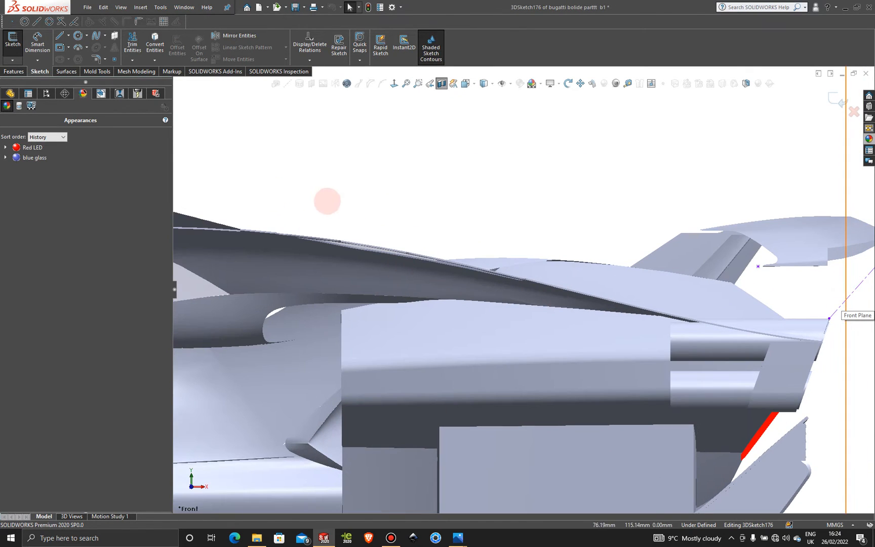
pyautogui.press('z')
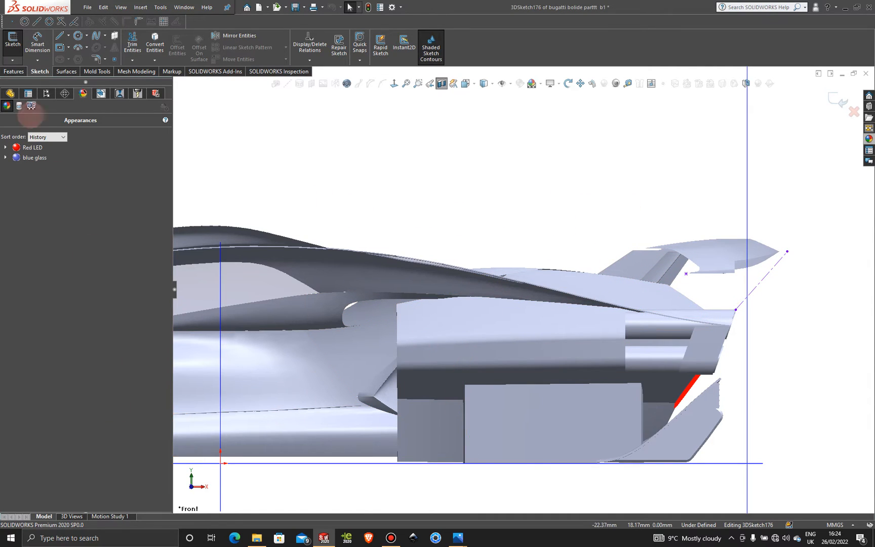
# - Activate the <Default>_Display State 1 display state to bring up the side-view reference picture
pyautogui.click(46, 94)
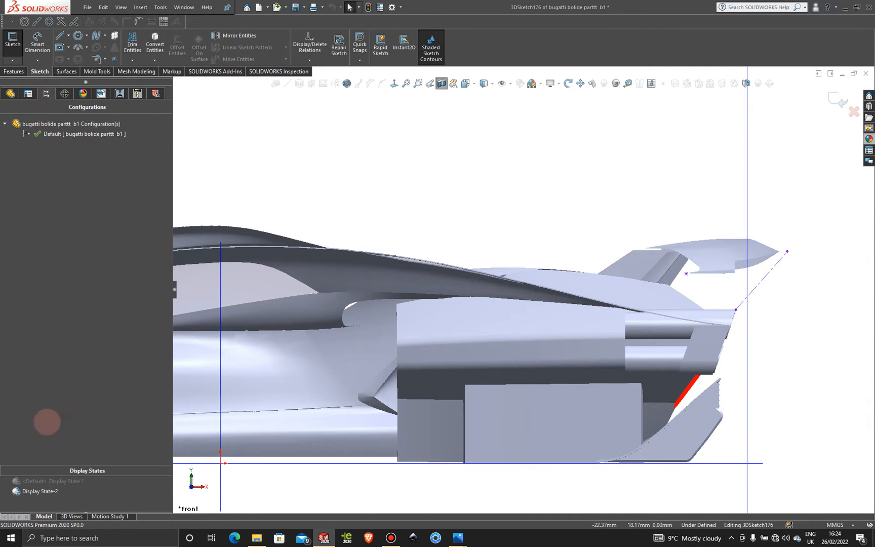
pyautogui.click(69, 481)
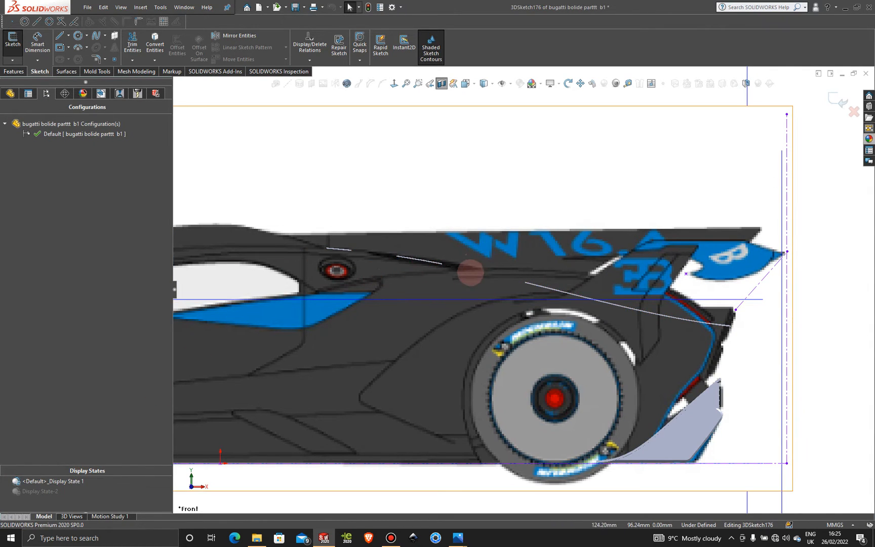
pyautogui.click(83, 93)
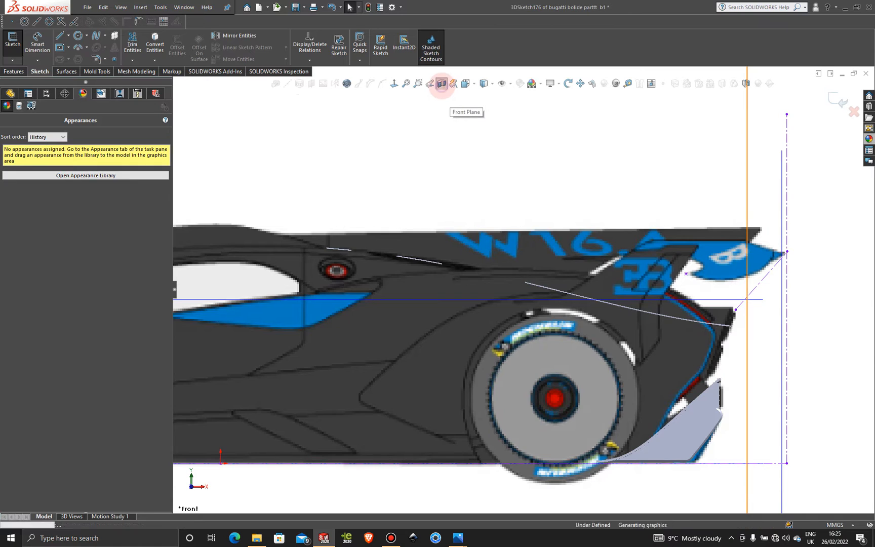
pyautogui.click(441, 83)
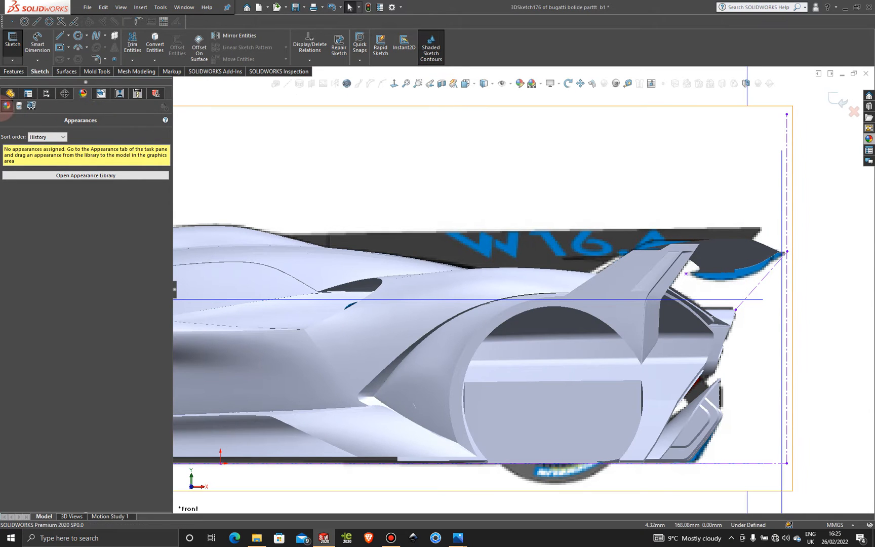
pyautogui.click(71, 175)
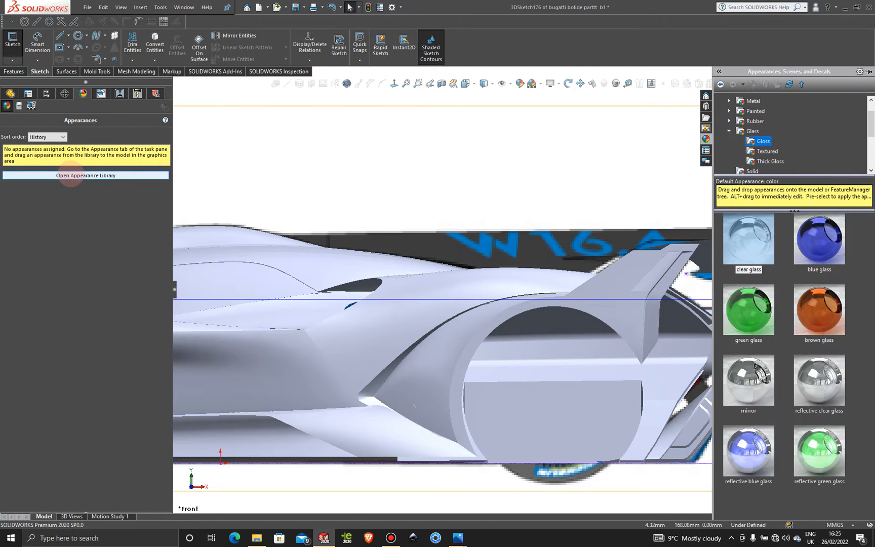
pyautogui.click(434, 163)
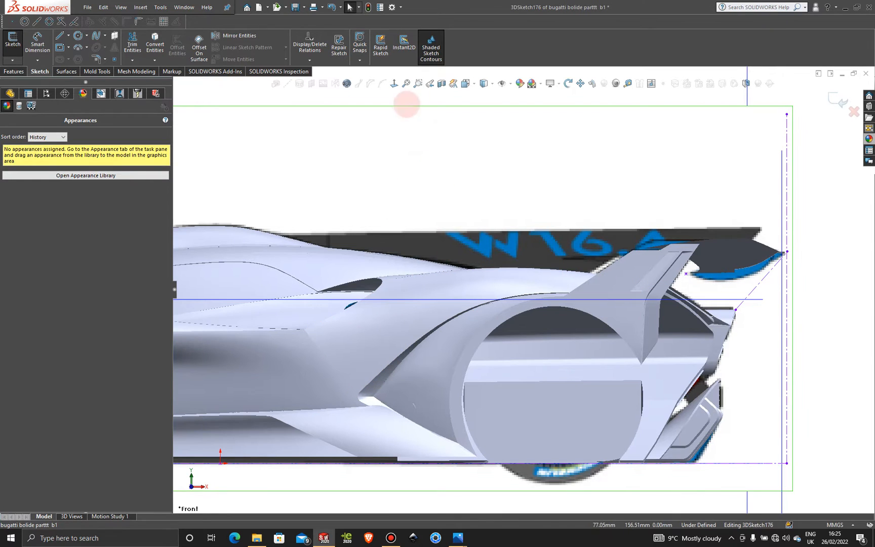
pyautogui.click(441, 83)
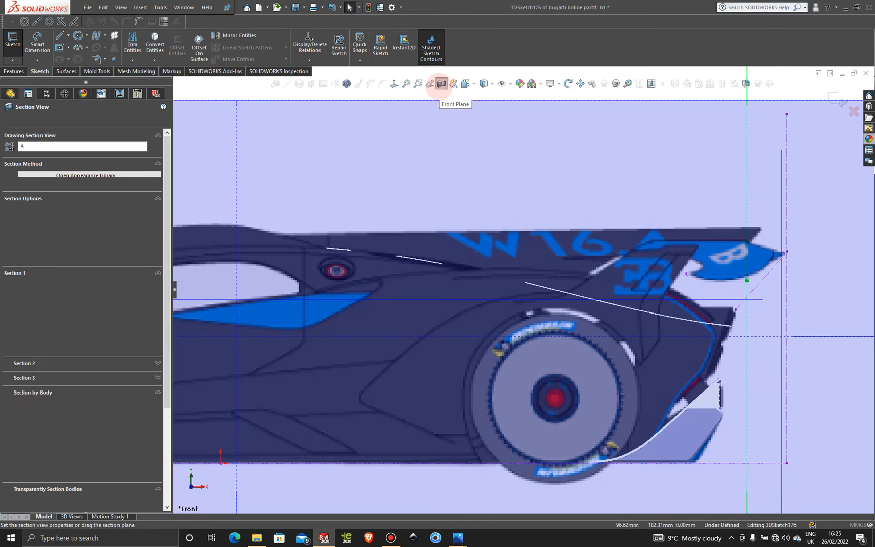
pyautogui.click(7, 119)
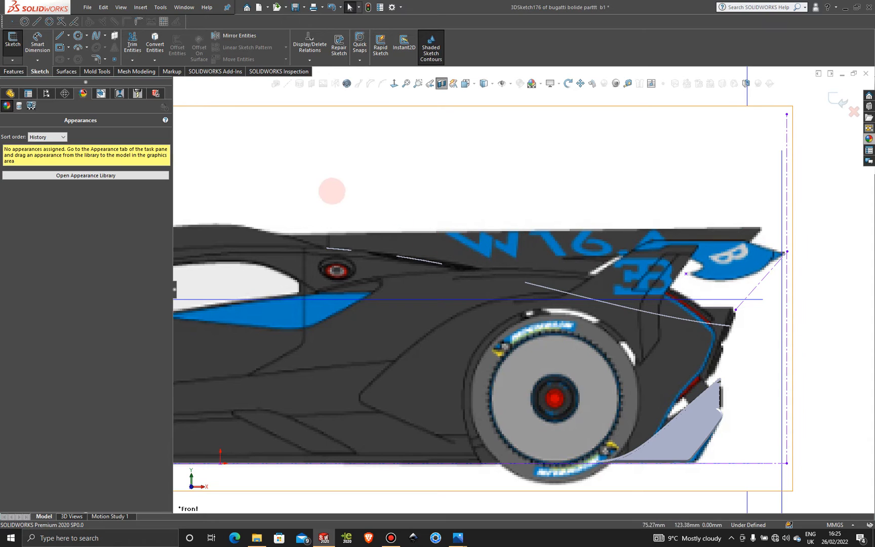
# - Trace the top edge of the rear dorsal fin with a two-point spline about 238 mm long, from the roof's rear slope to the fin's tip
pyautogui.scroll(3, 438, 173)
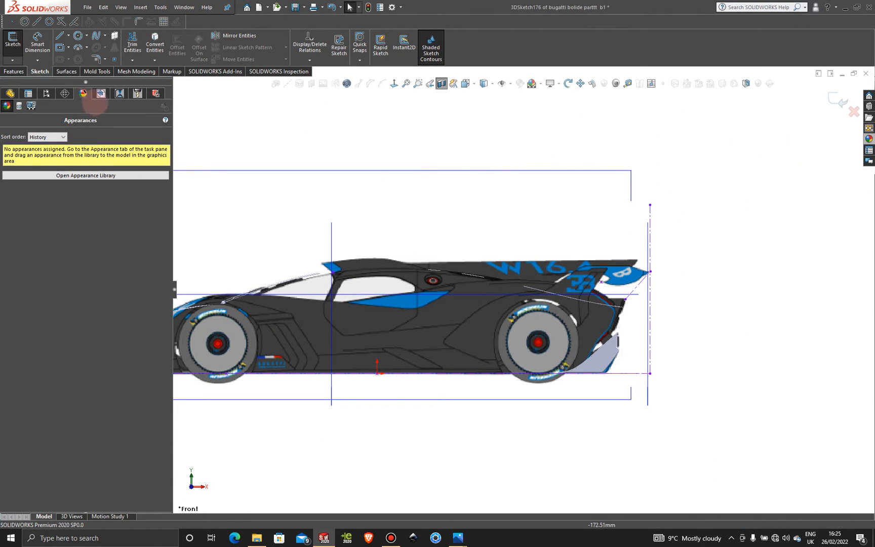
pyautogui.scroll(-3, 501, 263)
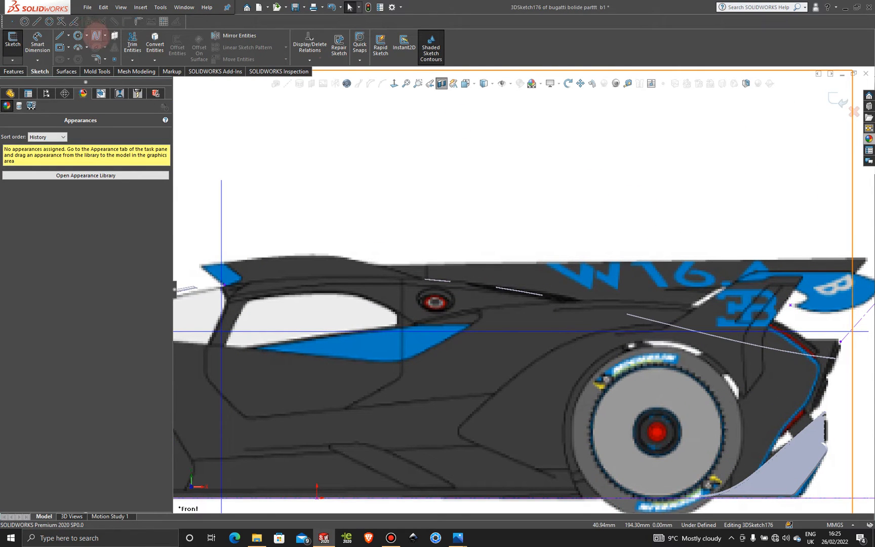
pyautogui.click(96, 36)
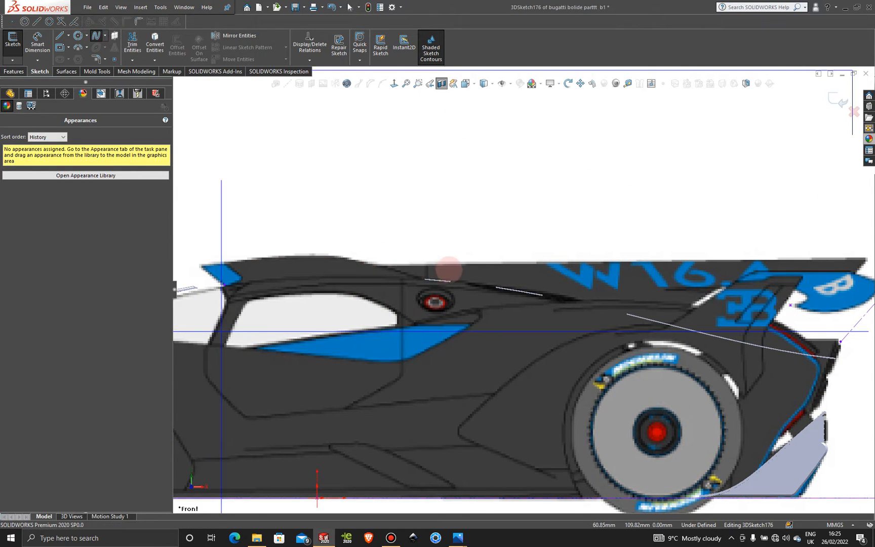
pyautogui.scroll(-2, 415, 271)
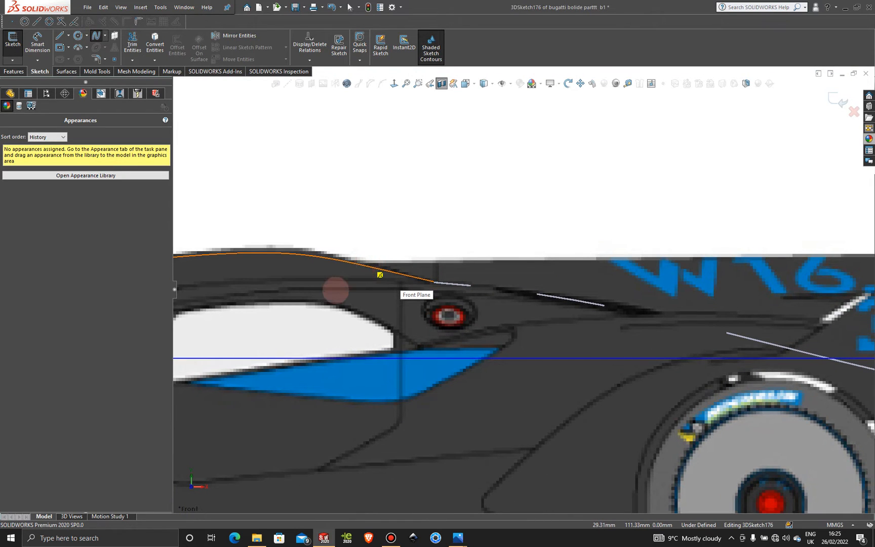
pyautogui.scroll(1, 338, 285)
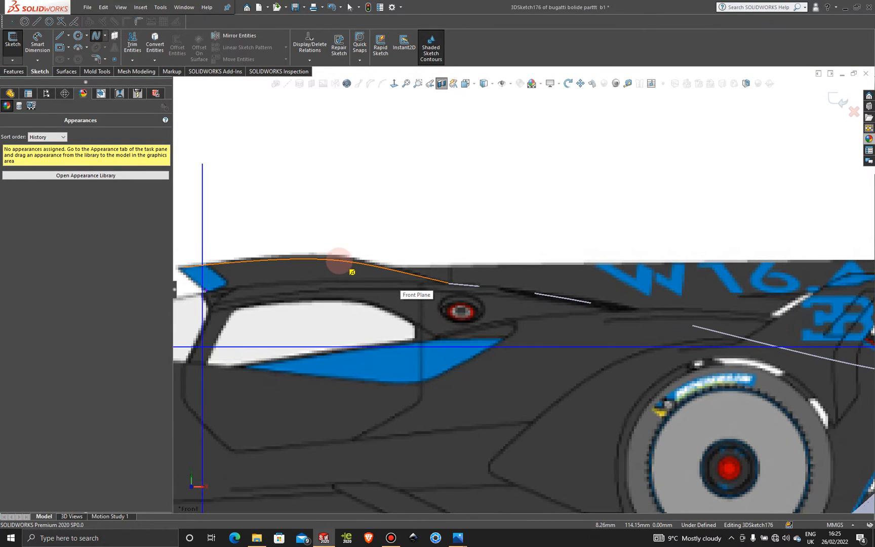
pyautogui.scroll(-3, 410, 268)
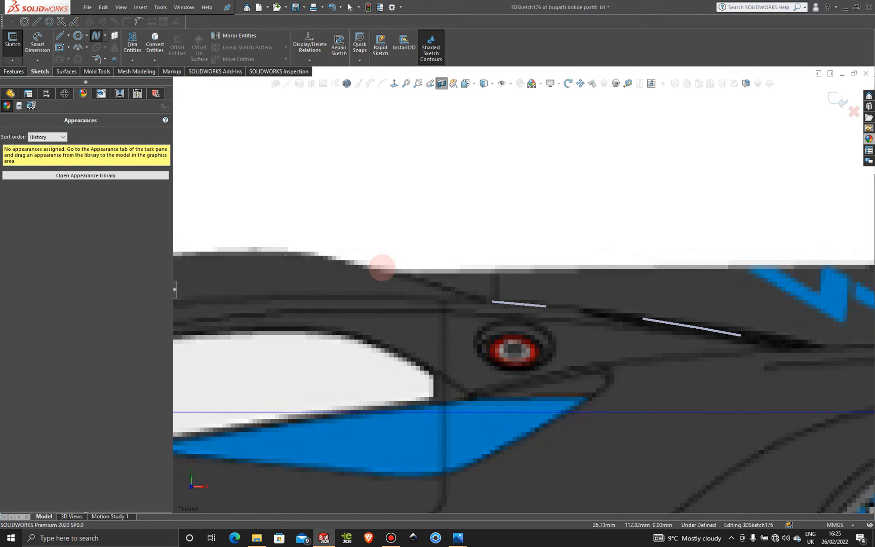
pyautogui.click(382, 267)
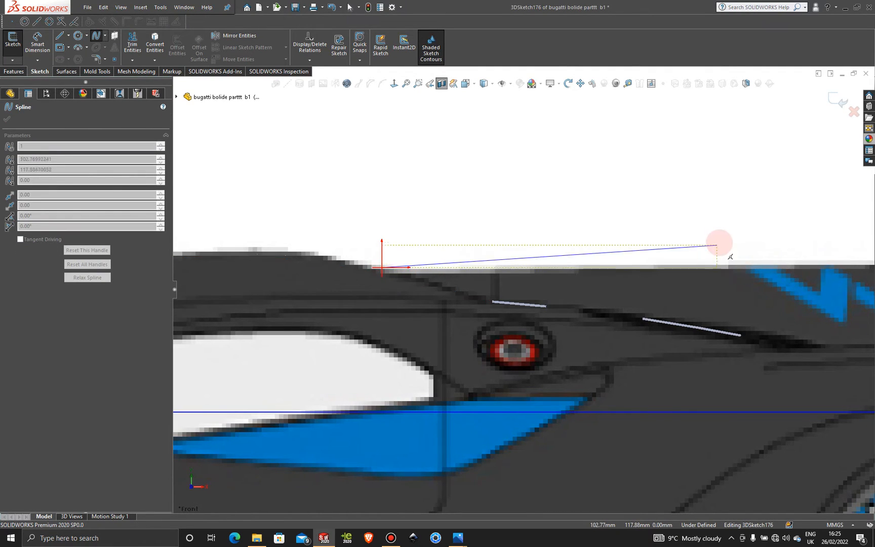
pyautogui.scroll(4, 718, 248)
pyautogui.scroll(-1, 743, 281)
pyautogui.scroll(2, 744, 292)
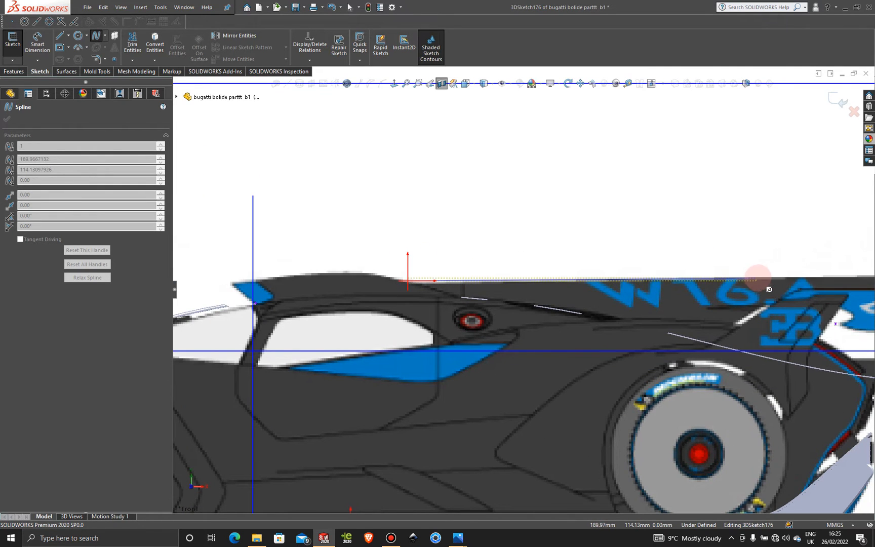
pyautogui.scroll(2, 767, 286)
pyautogui.scroll(-4, 709, 293)
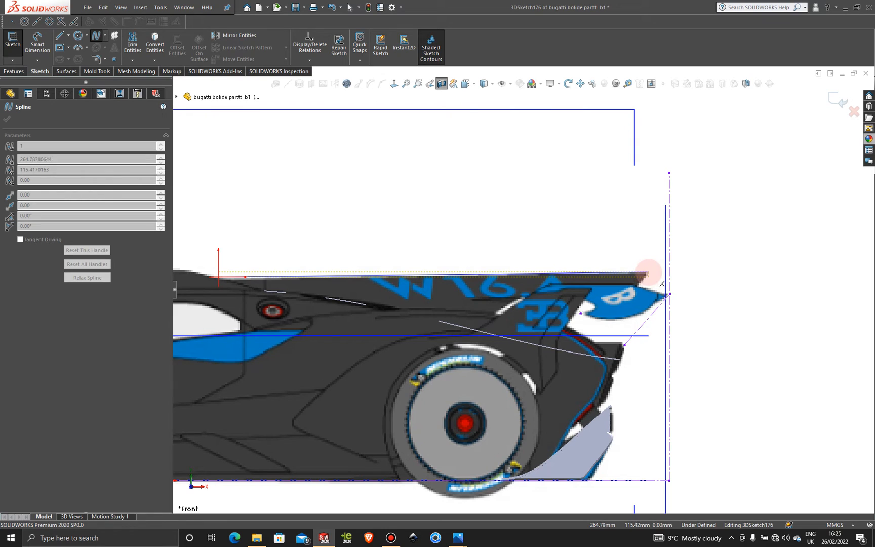
pyautogui.click(647, 273)
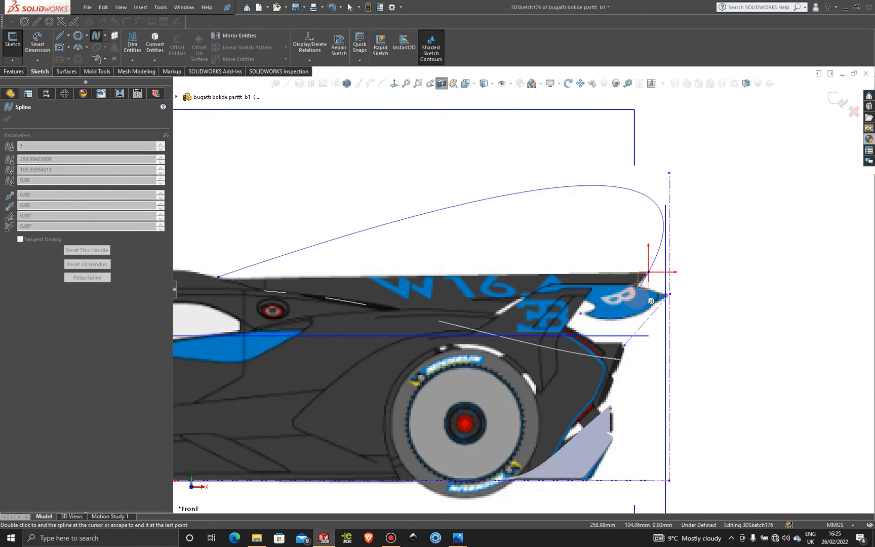
pyautogui.press('Escape')
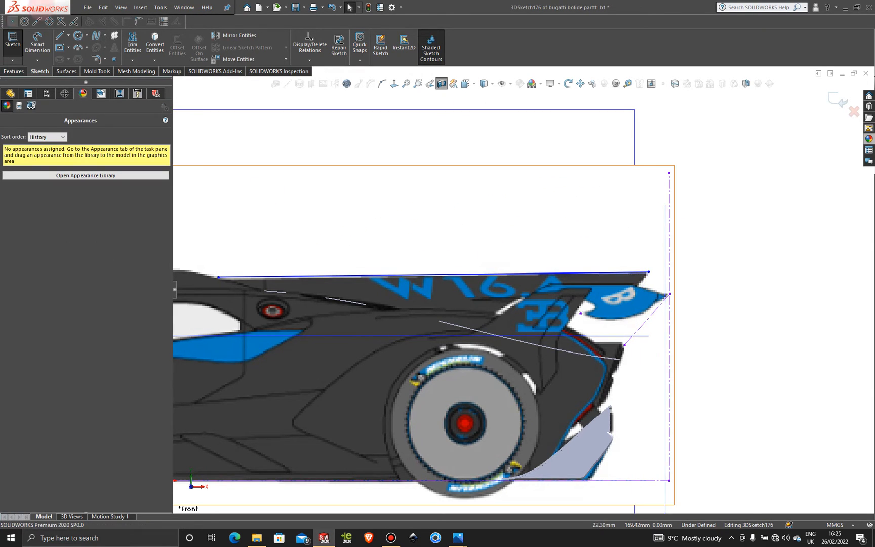
pyautogui.click(97, 36)
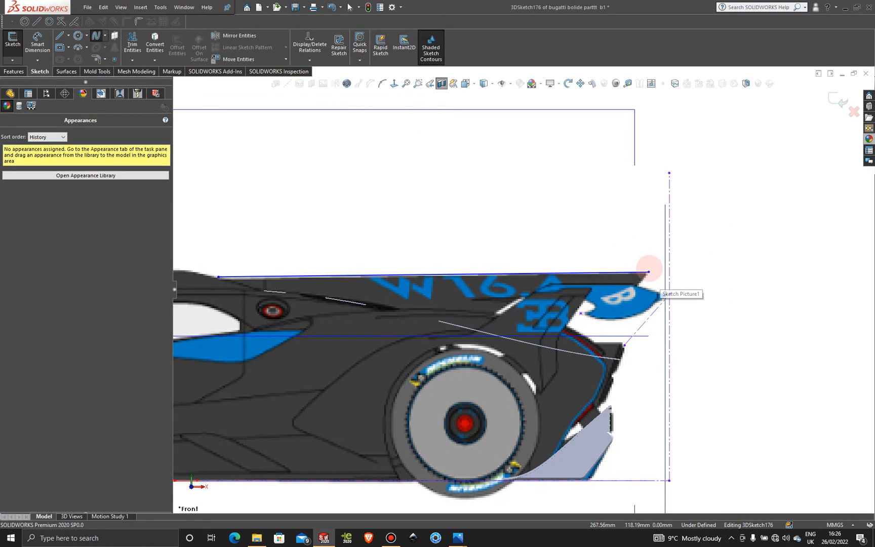
pyautogui.click(648, 272)
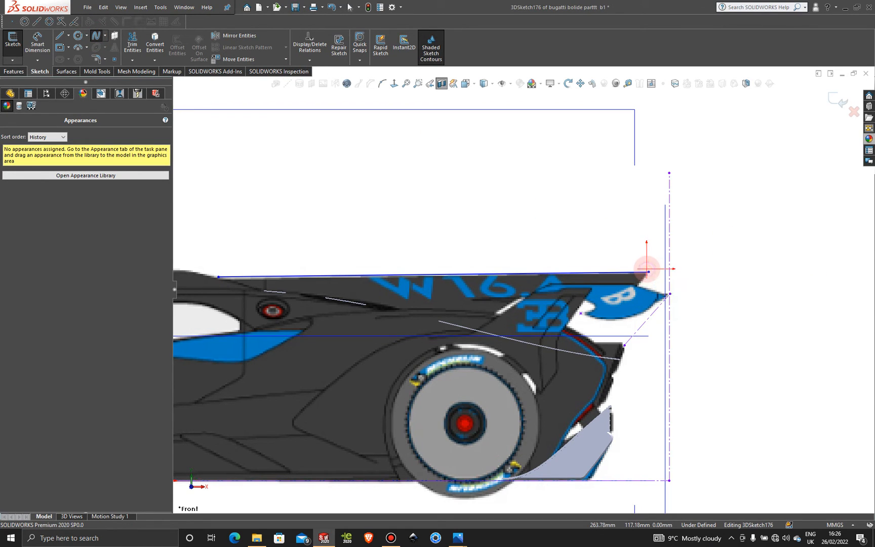
pyautogui.doubleClick(668, 295)
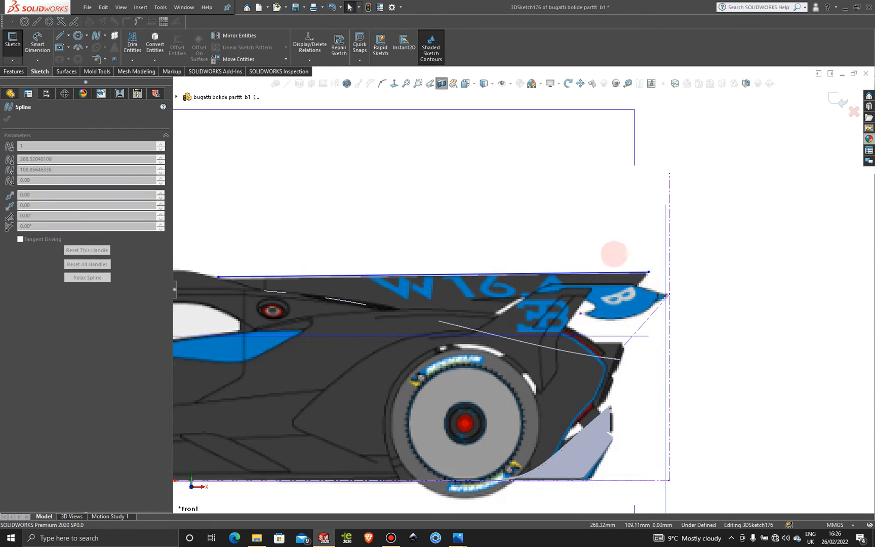
# - Draw a two-point spline about 21 mm long from the fin's rear tip diagonally down and forward onto the rear wing
pyautogui.click(96, 36)
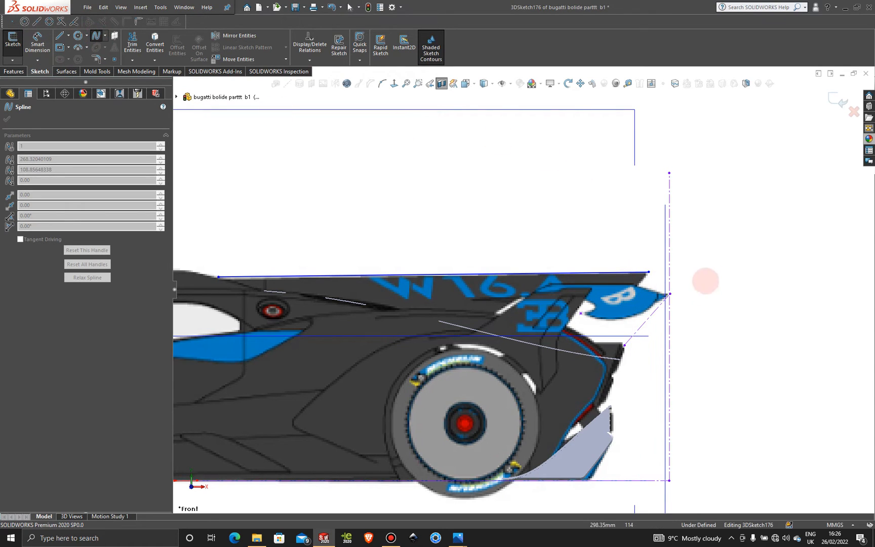
pyautogui.click(649, 272)
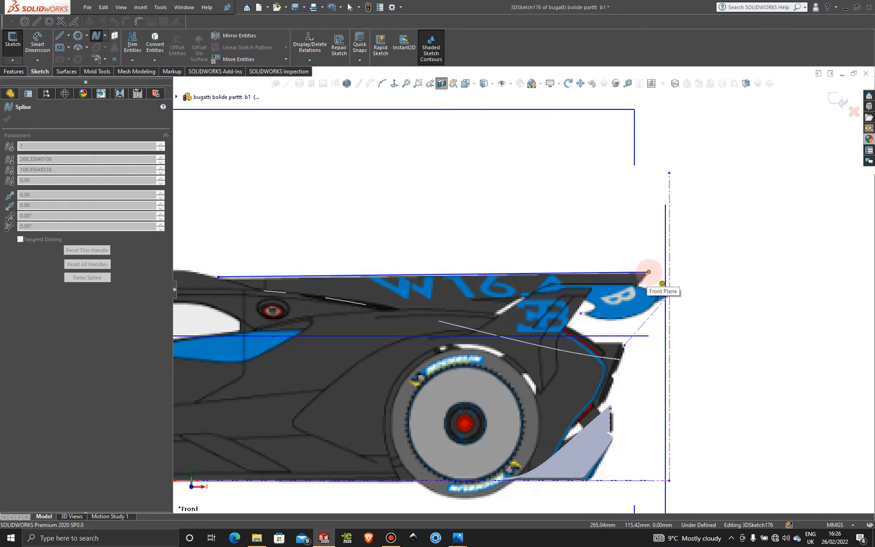
pyautogui.click(648, 272)
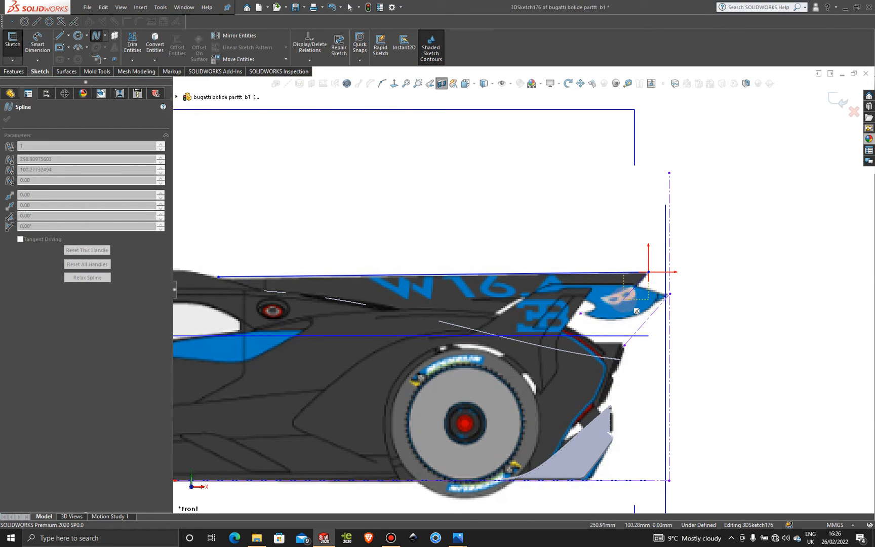
pyautogui.click(648, 272)
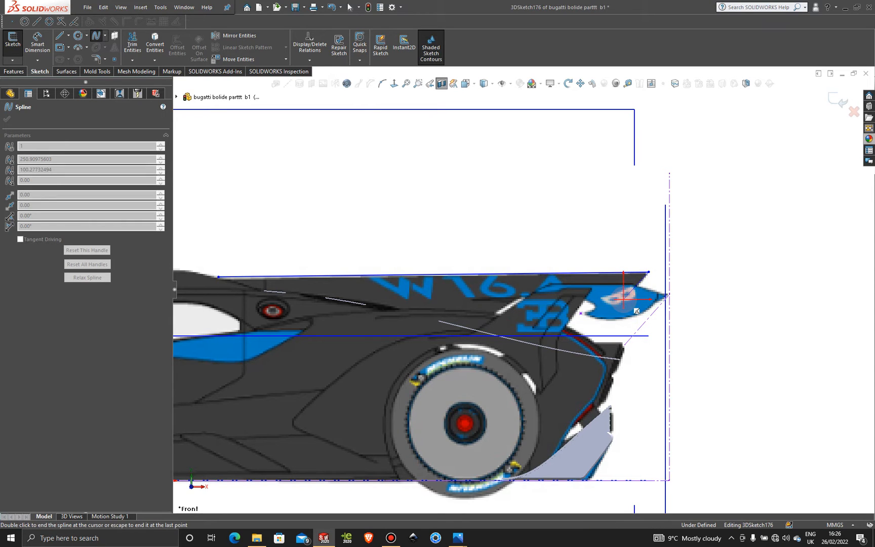
pyautogui.doubleClick(623, 299)
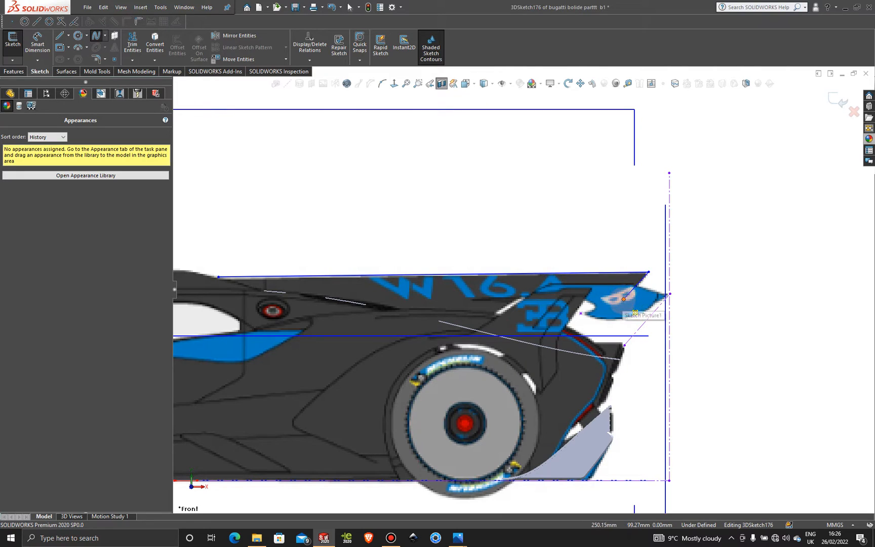
# - Draw a nearly horizontal two-point spline about 60 mm long forward from the fin's lower rear corner, shifting its rear end to about X 252.6, Y 101.4 mm
pyautogui.moveTo(623, 299); pyautogui.dragTo(535, 308)
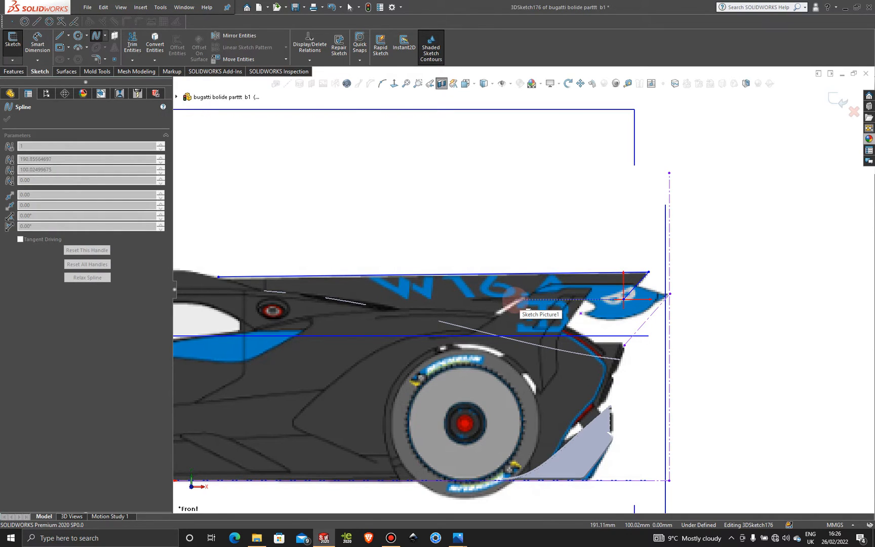
pyautogui.click(513, 299)
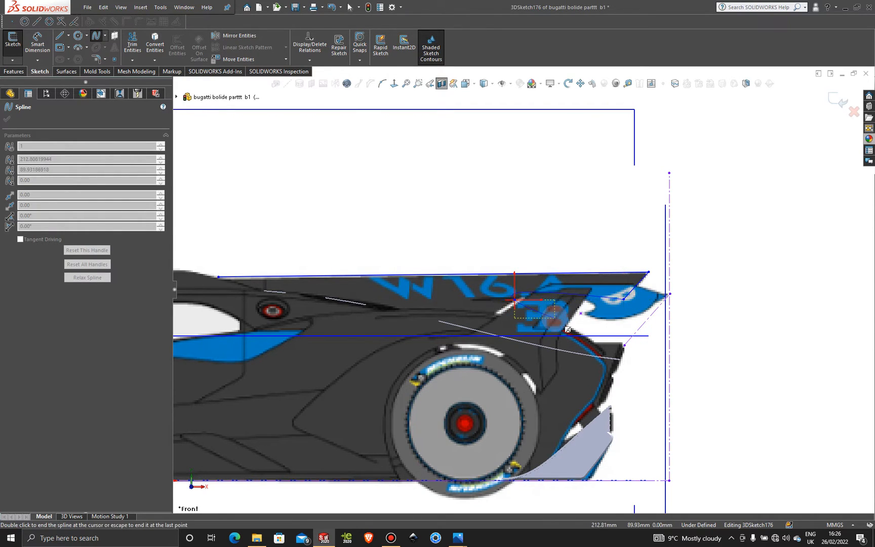
pyautogui.scroll(-3, 552, 318)
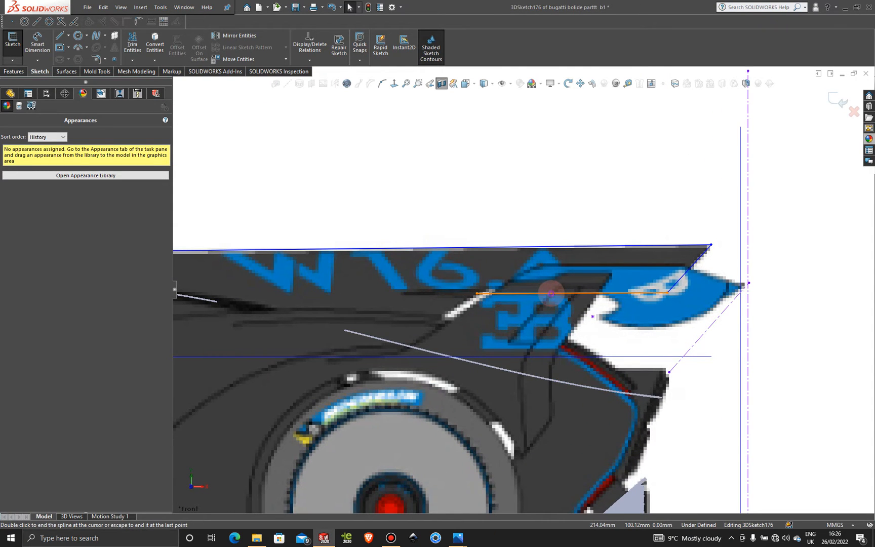
pyautogui.doubleClick(668, 292)
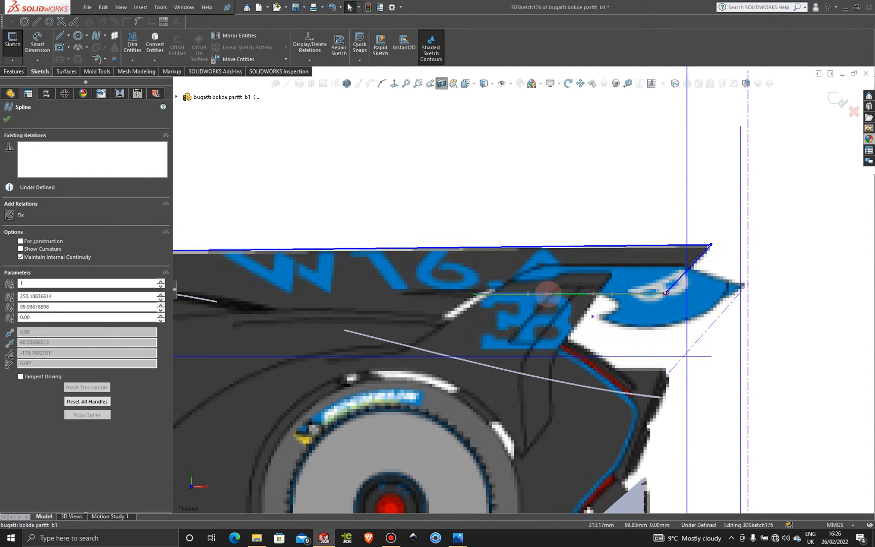
pyautogui.moveTo(553, 288); pyautogui.dragTo(558, 291)
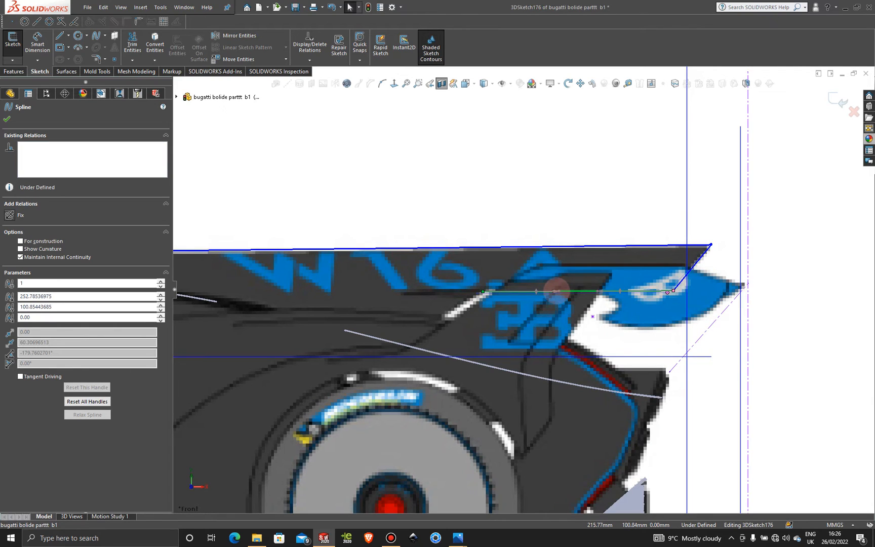
pyautogui.moveTo(556, 289); pyautogui.dragTo(556, 288)
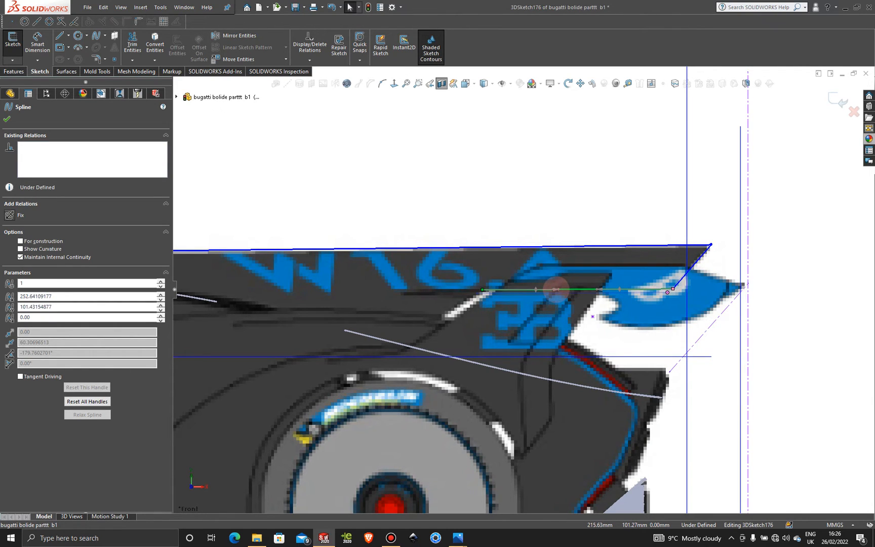
# - Draw a two-point spline from the lower edge's front end diagonally down and forward to the body, ending at about X 170.3, Y 84.8 mm
pyautogui.scroll(5, 429, 143)
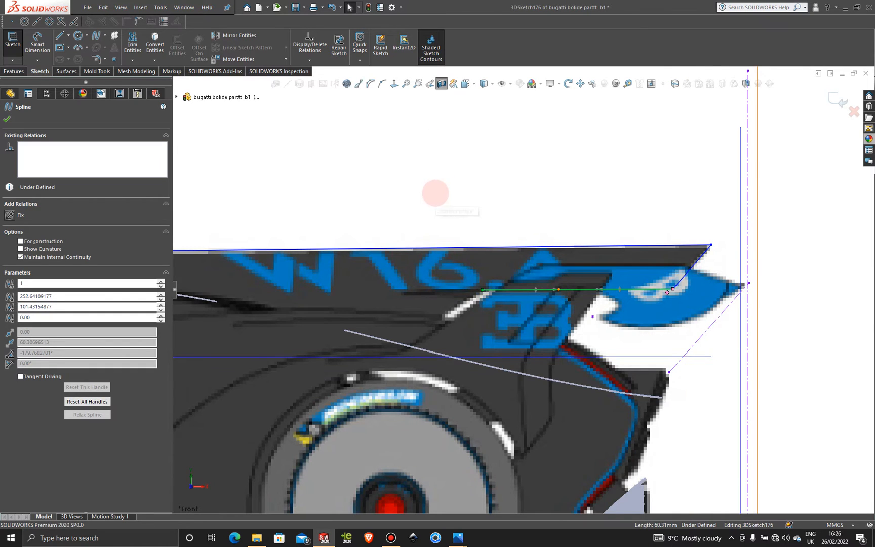
pyautogui.scroll(-1, 313, 297)
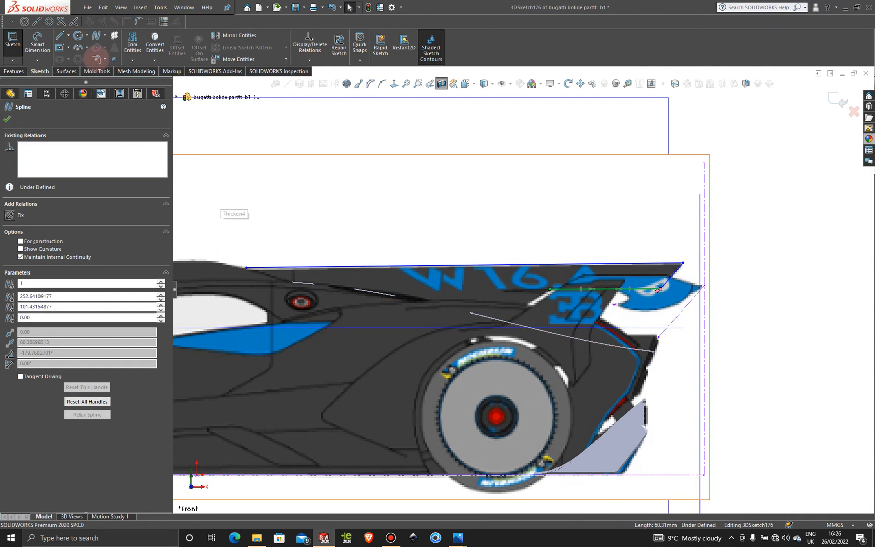
pyautogui.click(97, 35)
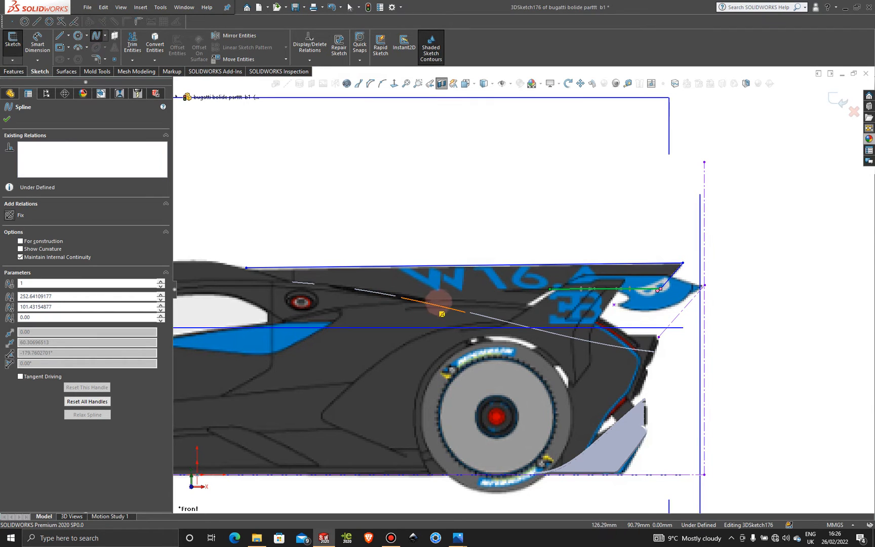
pyautogui.click(470, 313)
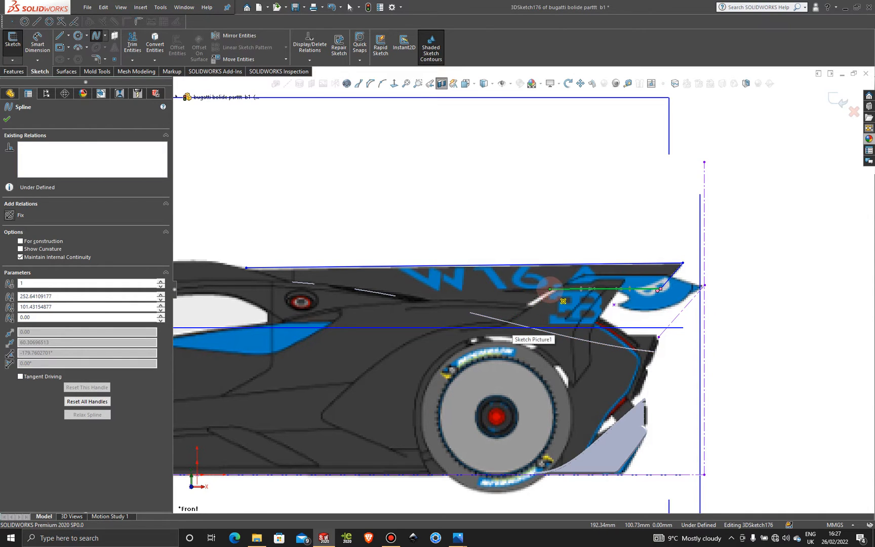
pyautogui.click(550, 289)
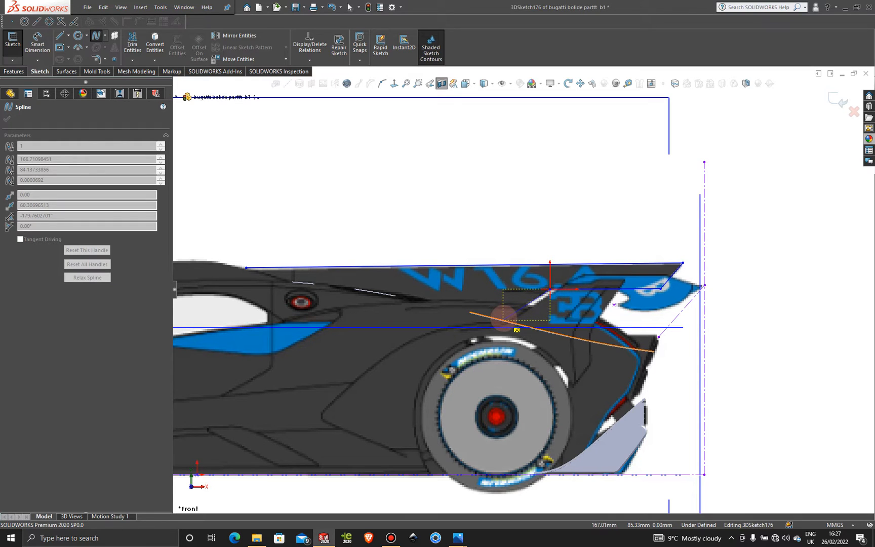
pyautogui.scroll(-3, 516, 330)
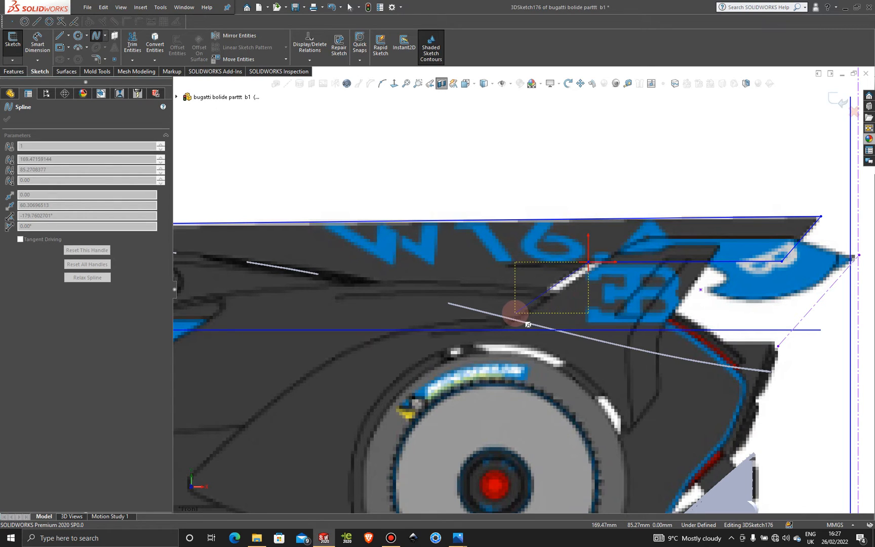
pyautogui.moveTo(515, 312); pyautogui.dragTo(516, 315)
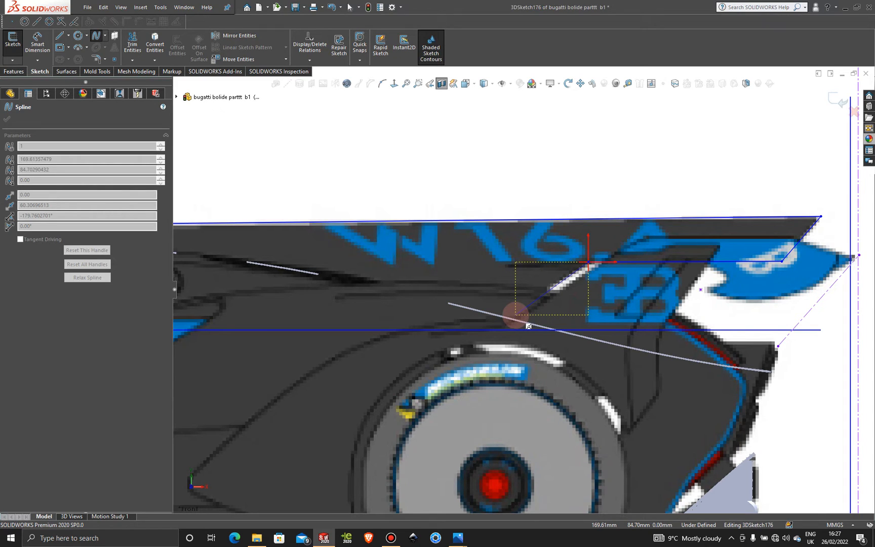
pyautogui.moveTo(527, 326)
pyautogui.mouseDown()
pyautogui.moveTo(529, 311)
pyautogui.moveTo(534, 324)
pyautogui.mouseUp()
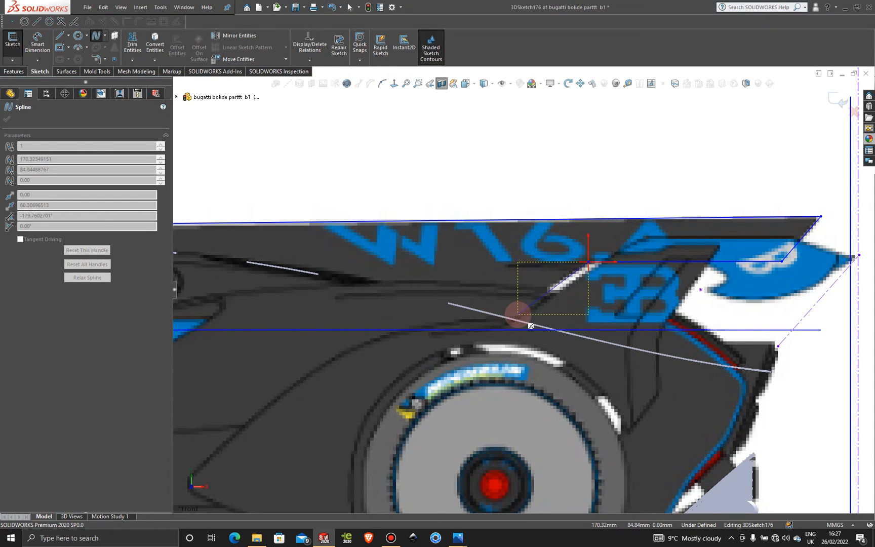
pyautogui.click(517, 314)
pyautogui.press('Escape')
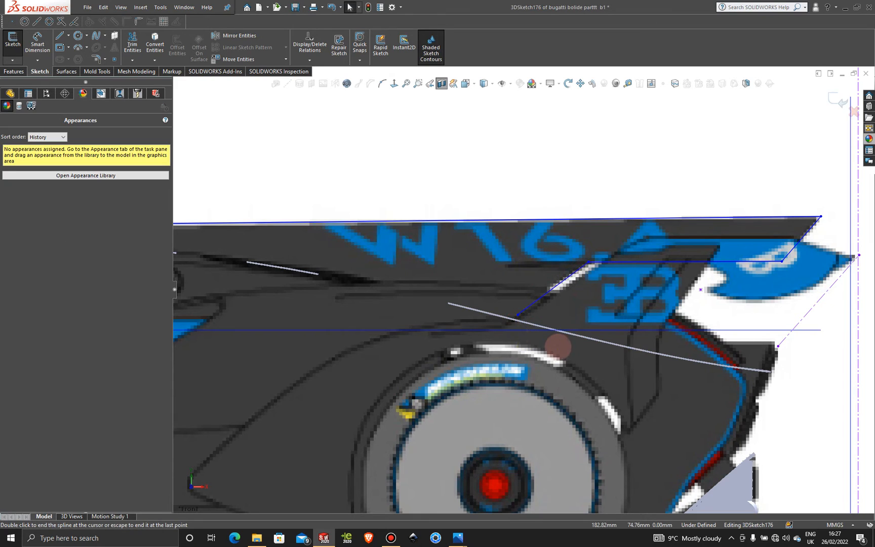
# - Close the fin outline with a two-point spline about 146 mm long from its lowest corner to the front end of the top edge
pyautogui.scroll(4, 441, 289)
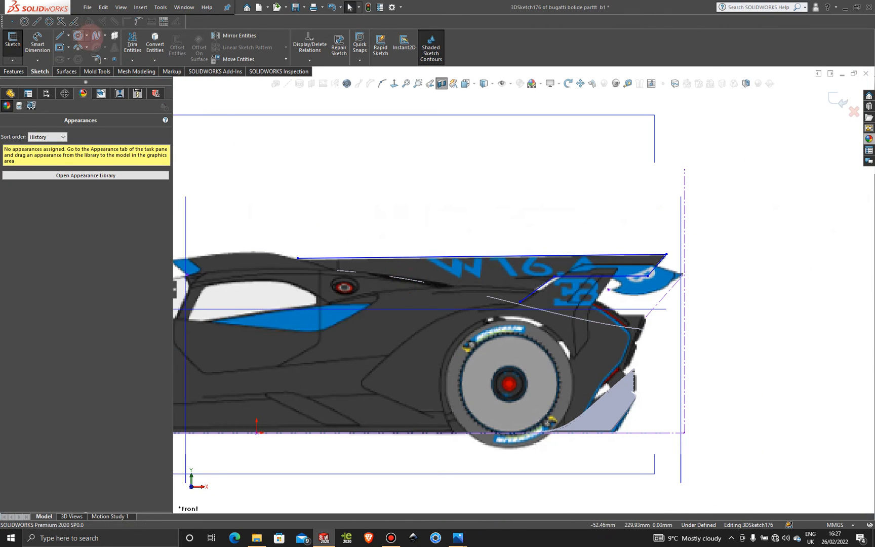
pyautogui.click(96, 35)
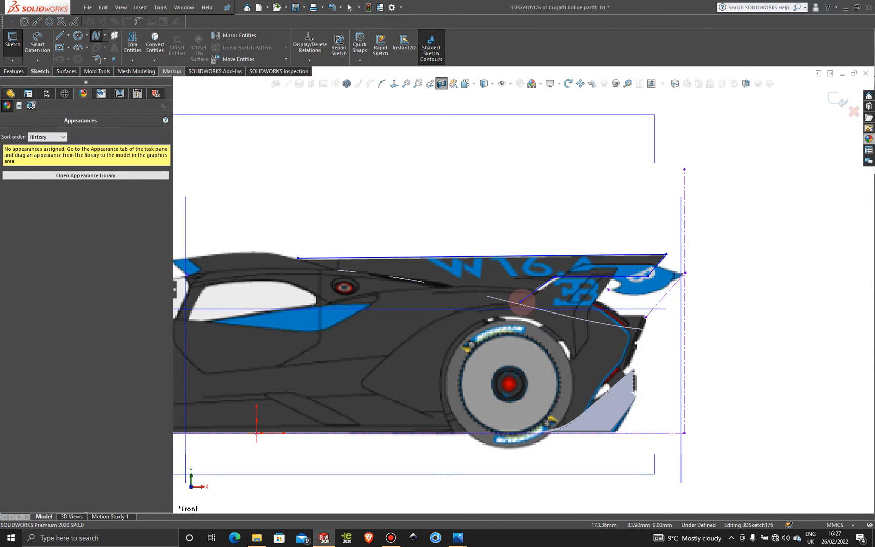
pyautogui.click(520, 302)
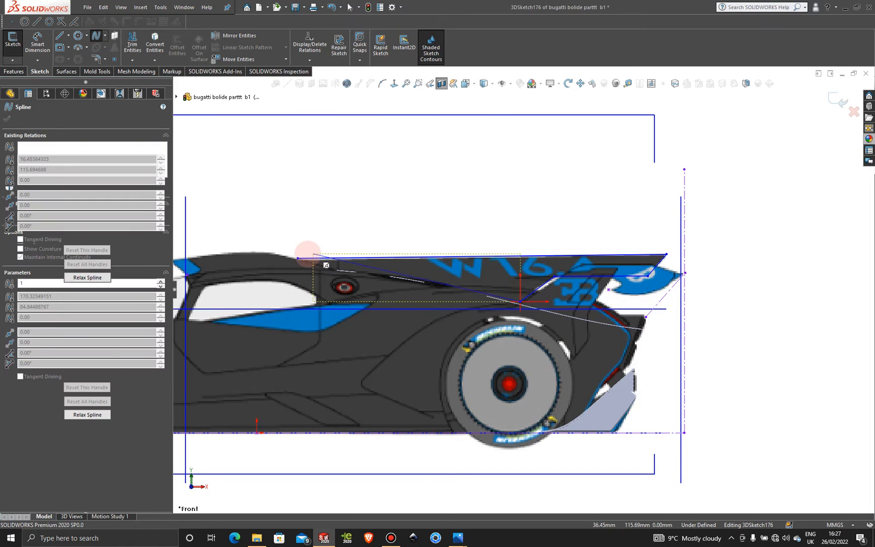
pyautogui.click(298, 257)
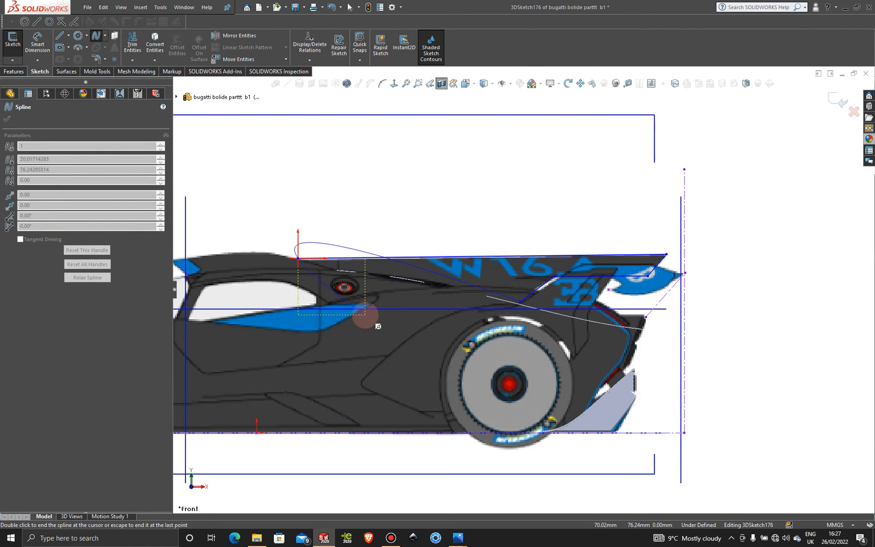
pyautogui.press('Escape')
pyautogui.scroll(-5, 376, 328)
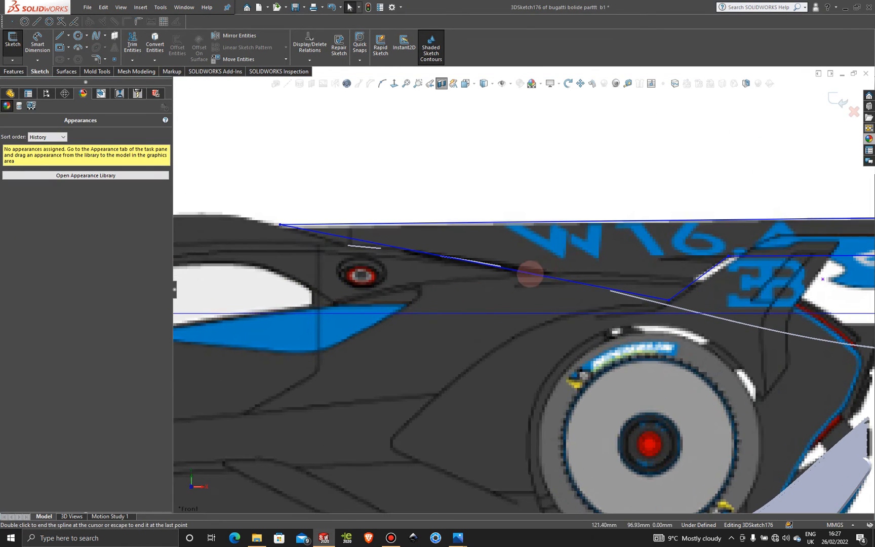
# - Bend the closing spline by adjusting its front end's tangent handle to about 171°, and exit the 3D sketch
pyautogui.click(530, 274)
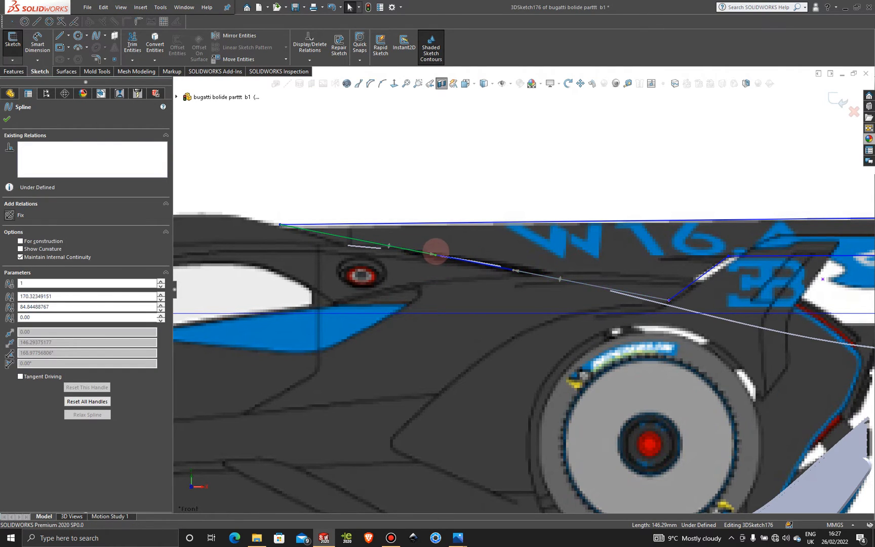
pyautogui.moveTo(435, 253); pyautogui.dragTo(485, 255)
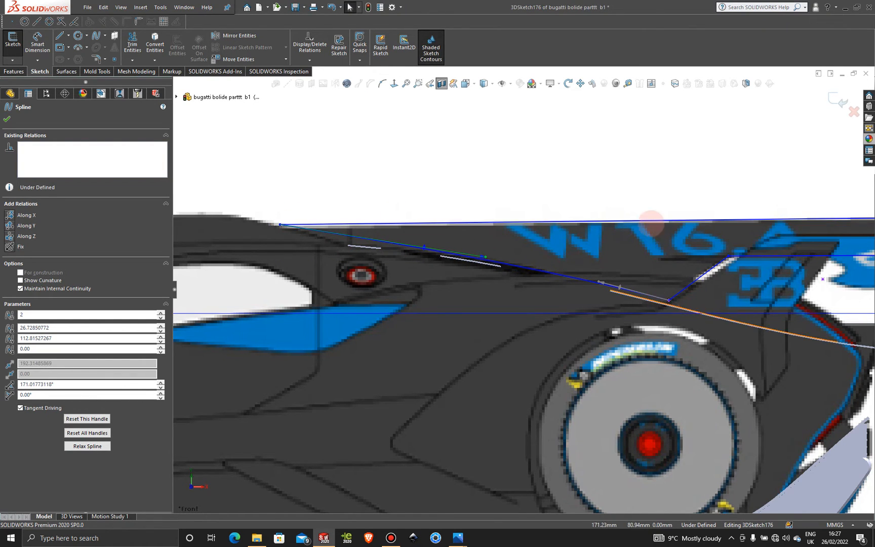
pyautogui.click(8, 119)
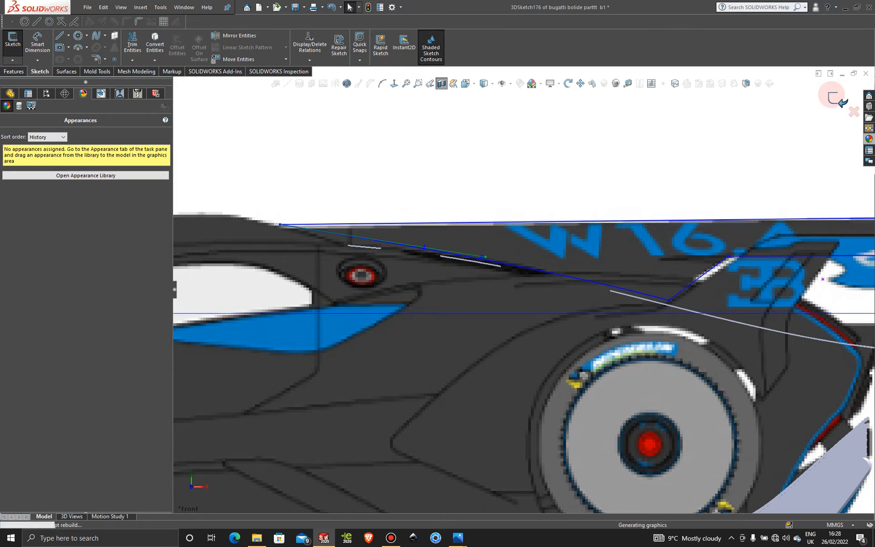
pyautogui.click(832, 96)
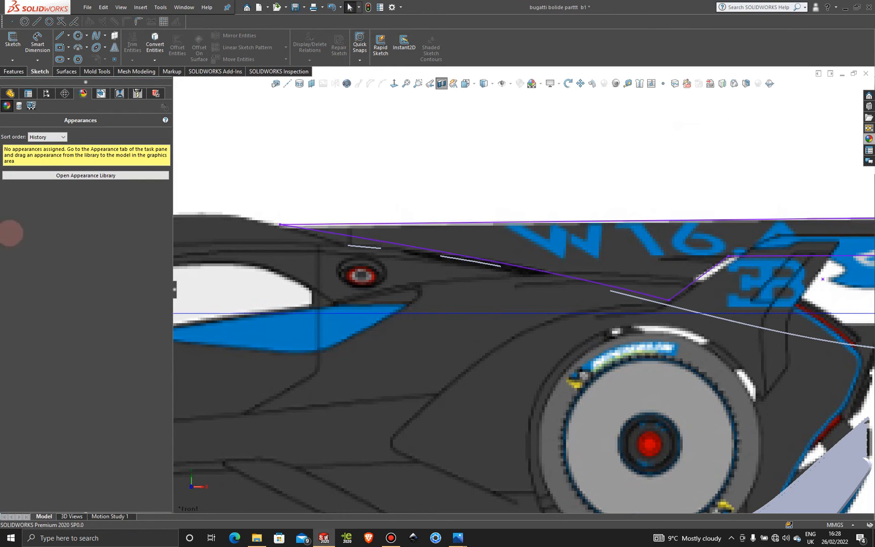
# - Turn off the section view and activate Display State-2 to hide the side-view reference picture
pyautogui.click(440, 83)
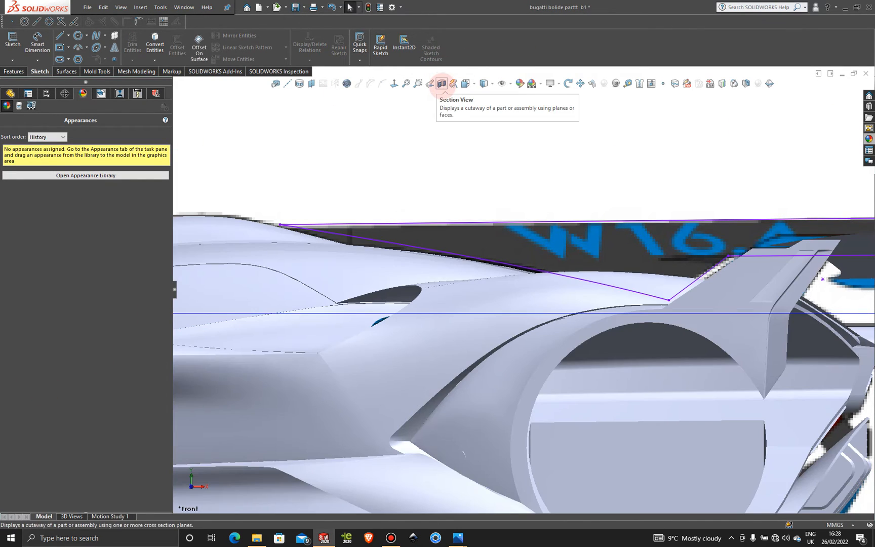
pyautogui.scroll(3, 324, 231)
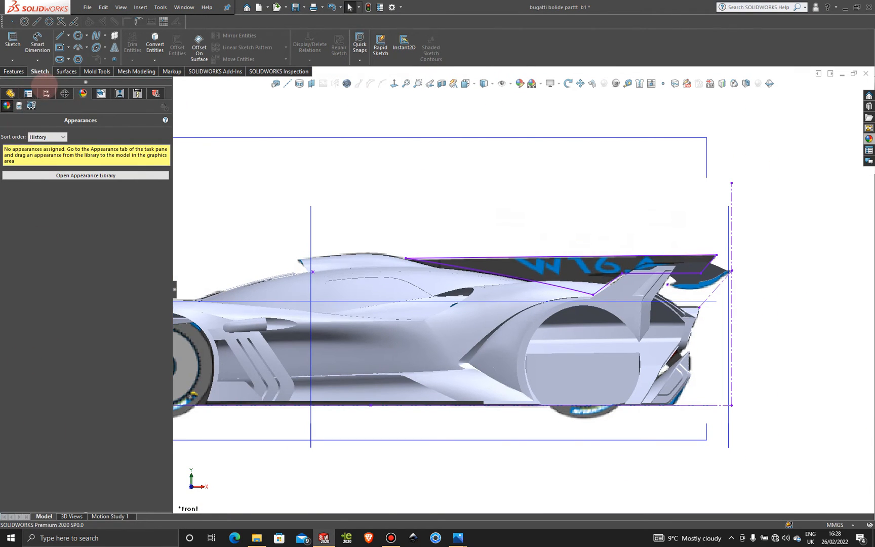
pyautogui.click(45, 94)
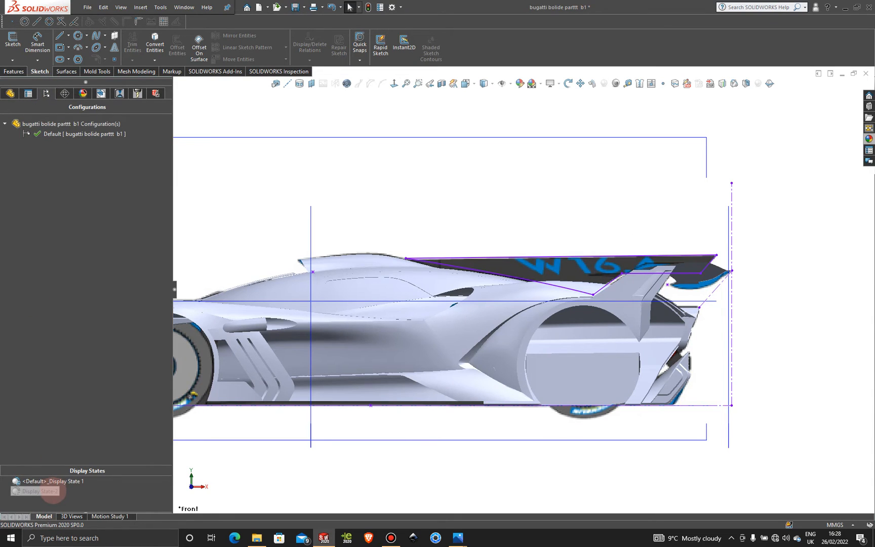
pyautogui.click(53, 488)
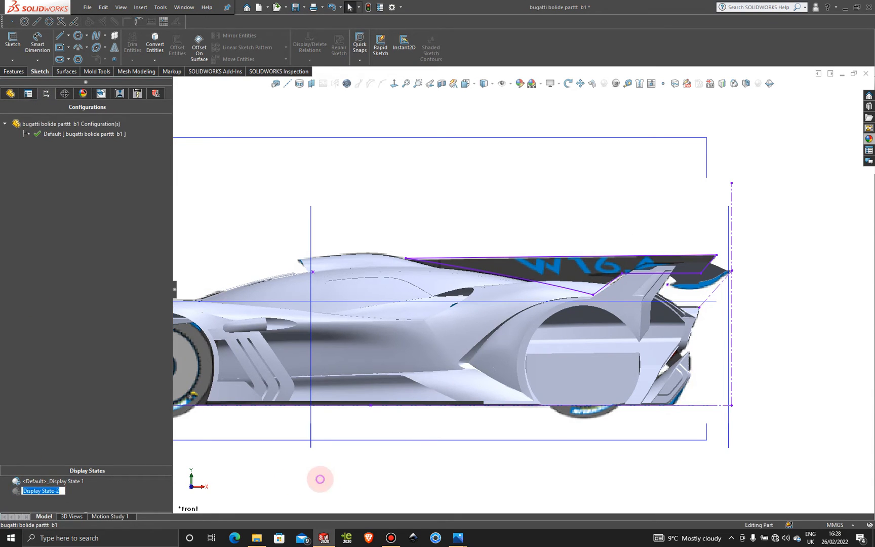
pyautogui.click(304, 472)
pyautogui.click(44, 490)
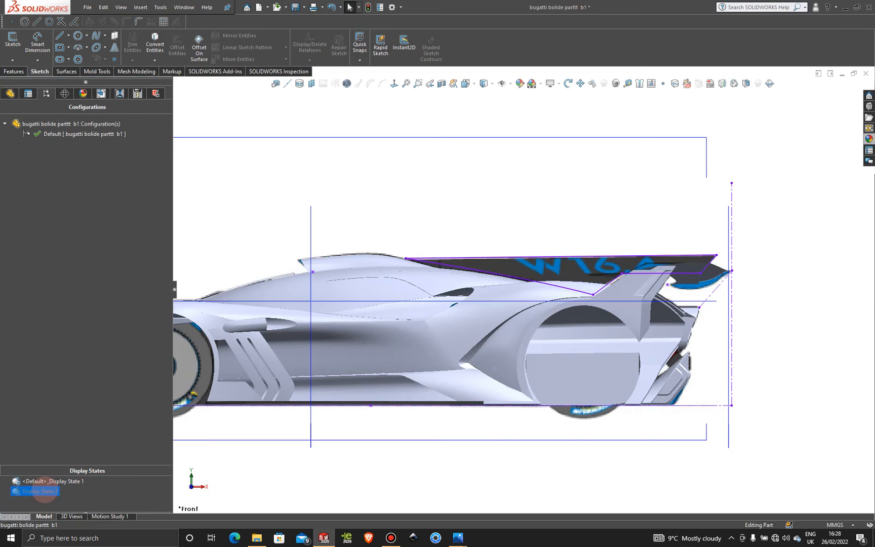
pyautogui.doubleClick(44, 490)
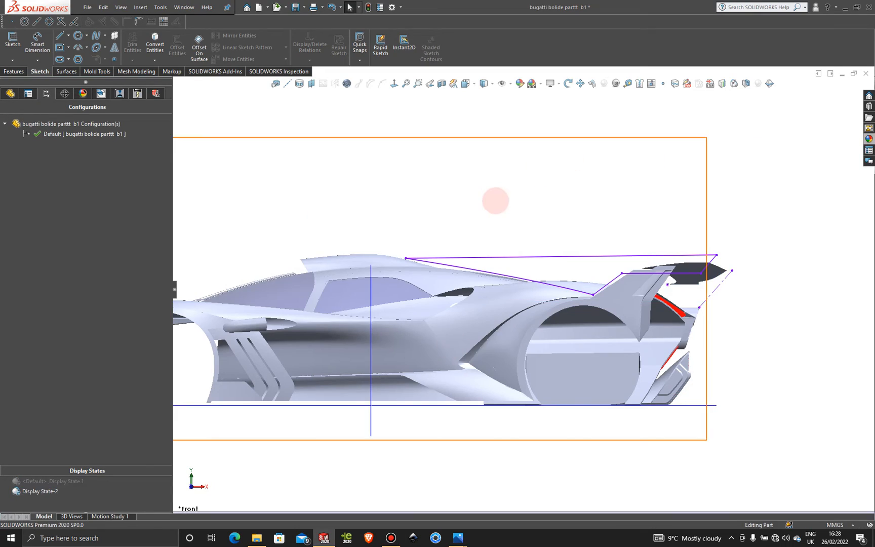
# - Fill the closed fin outline of the 3D sketch with a Filled Surface using the Contact edge setting
pyautogui.moveTo(494, 198)
pyautogui.mouseDown(button='middle')
pyautogui.moveTo(516, 236)
pyautogui.moveTo(468, 256)
pyautogui.moveTo(484, 191)
pyautogui.moveTo(501, 230)
pyautogui.moveTo(513, 204)
pyautogui.moveTo(488, 198)
pyautogui.moveTo(463, 236)
pyautogui.moveTo(438, 235)
pyautogui.moveTo(450, 246)
pyautogui.moveTo(497, 248)
pyautogui.moveTo(570, 226)
pyautogui.moveTo(585, 278)
pyautogui.moveTo(640, 222)
pyautogui.moveTo(531, 251)
pyautogui.mouseUp(button='middle')
pyautogui.scroll(-5, 722, 223)
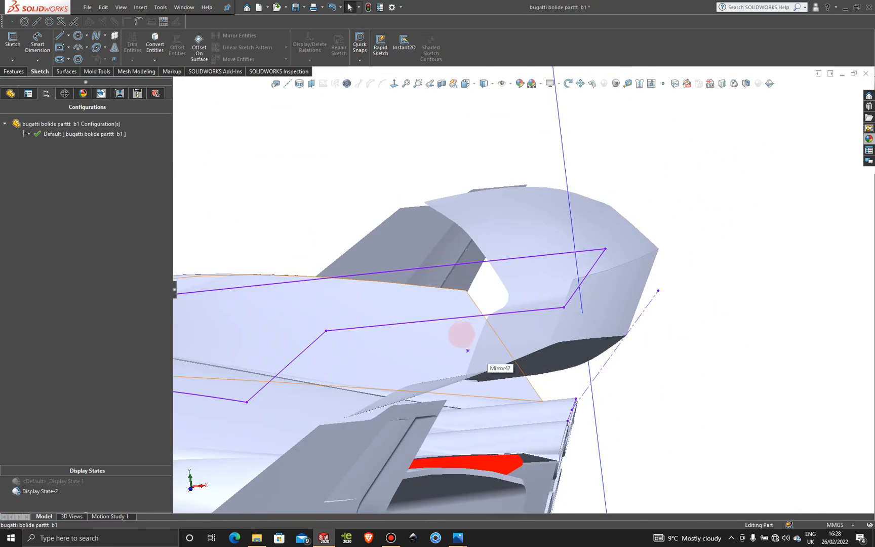
pyautogui.moveTo(461, 334)
pyautogui.mouseDown(button='middle')
pyautogui.moveTo(433, 317)
pyautogui.moveTo(560, 336)
pyautogui.moveTo(526, 290)
pyautogui.moveTo(523, 302)
pyautogui.moveTo(634, 248)
pyautogui.moveTo(564, 265)
pyautogui.moveTo(544, 299)
pyautogui.moveTo(562, 313)
pyautogui.moveTo(504, 279)
pyautogui.moveTo(498, 326)
pyautogui.moveTo(282, 316)
pyautogui.moveTo(336, 348)
pyautogui.moveTo(504, 329)
pyautogui.moveTo(560, 353)
pyautogui.moveTo(533, 285)
pyautogui.moveTo(503, 320)
pyautogui.moveTo(525, 307)
pyautogui.moveTo(462, 307)
pyautogui.mouseUp(button='middle')
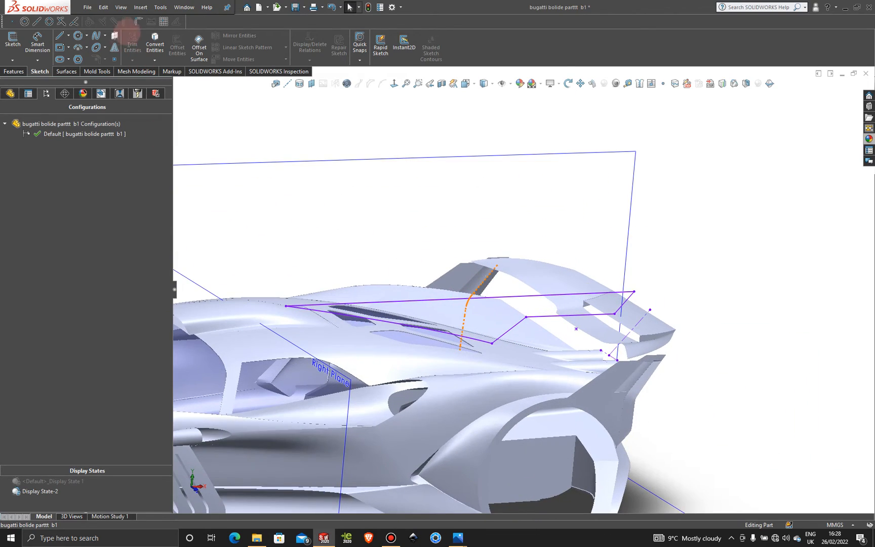
pyautogui.click(67, 70)
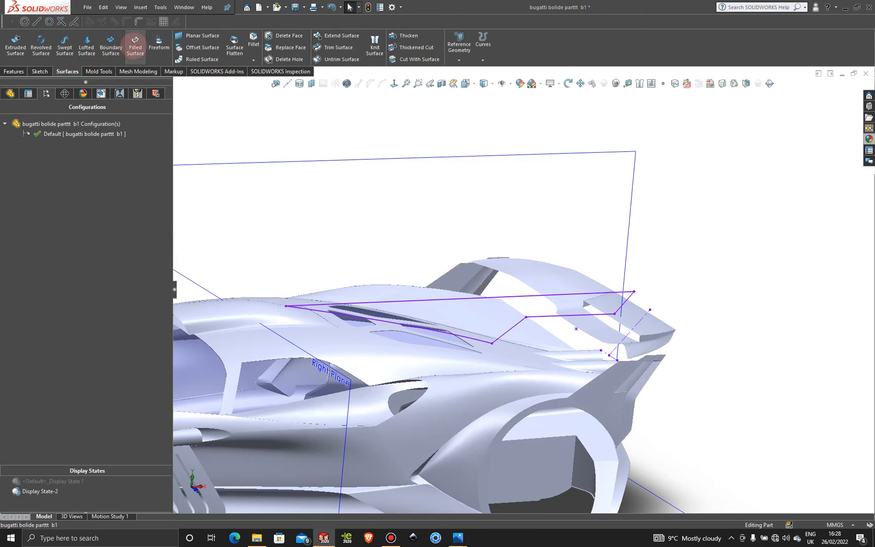
pyautogui.click(135, 45)
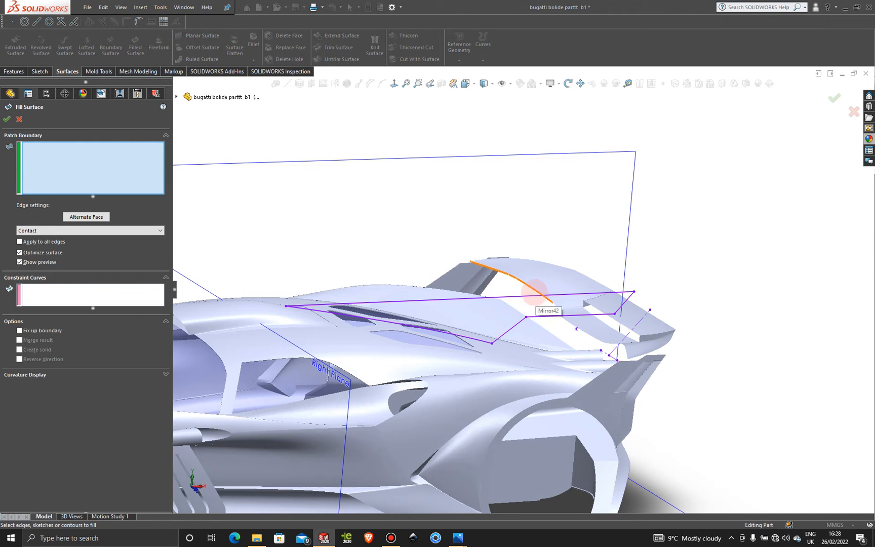
pyautogui.click(523, 295)
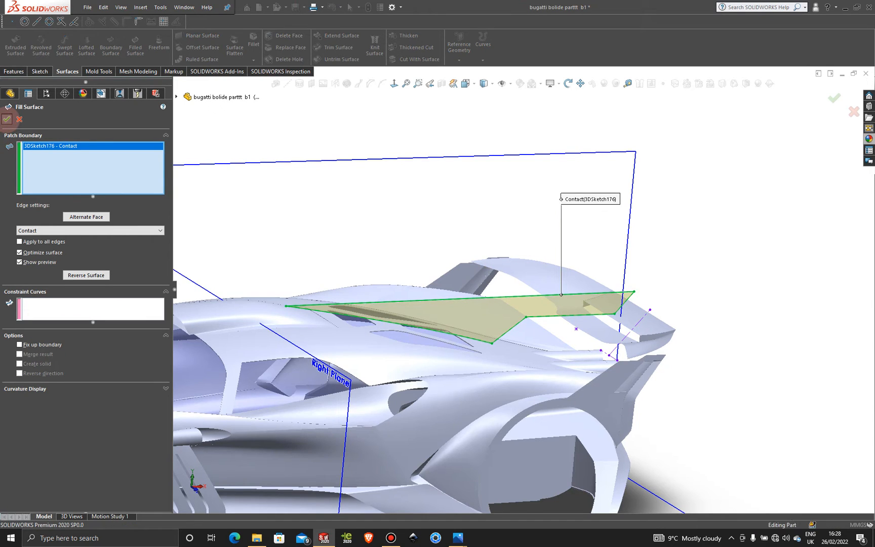
pyautogui.click(7, 119)
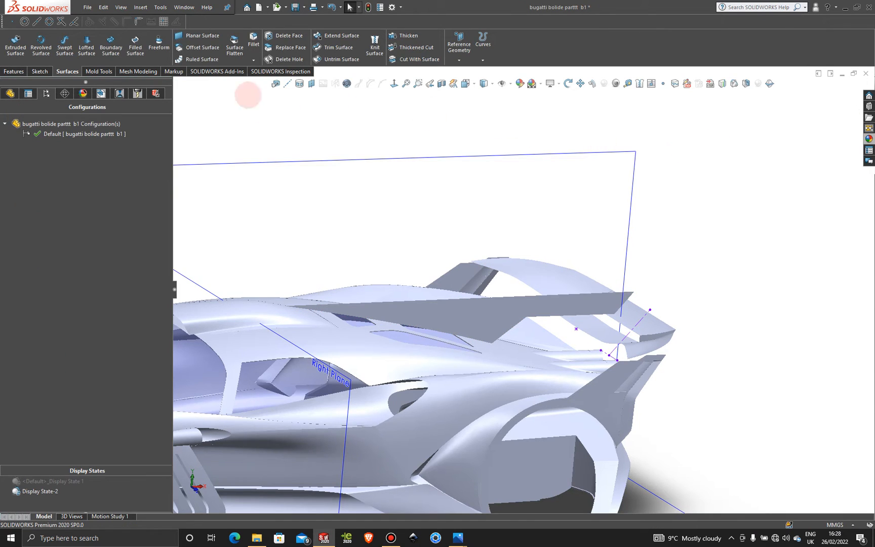
# - Thicken the filled fin surface to both sides with a thickness of 2 mm
pyautogui.click(416, 36)
pyautogui.click(498, 345)
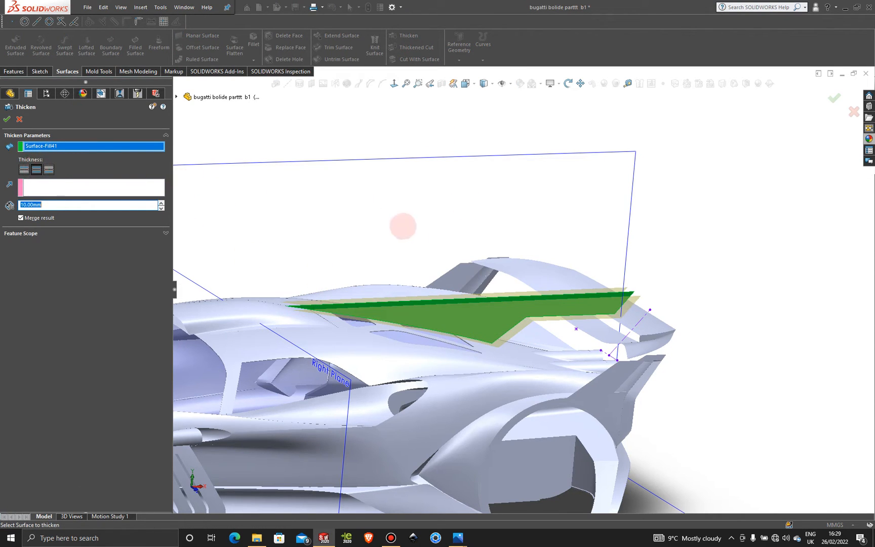
pyautogui.moveTo(403, 226); pyautogui.dragTo(532, 346, button='middle')
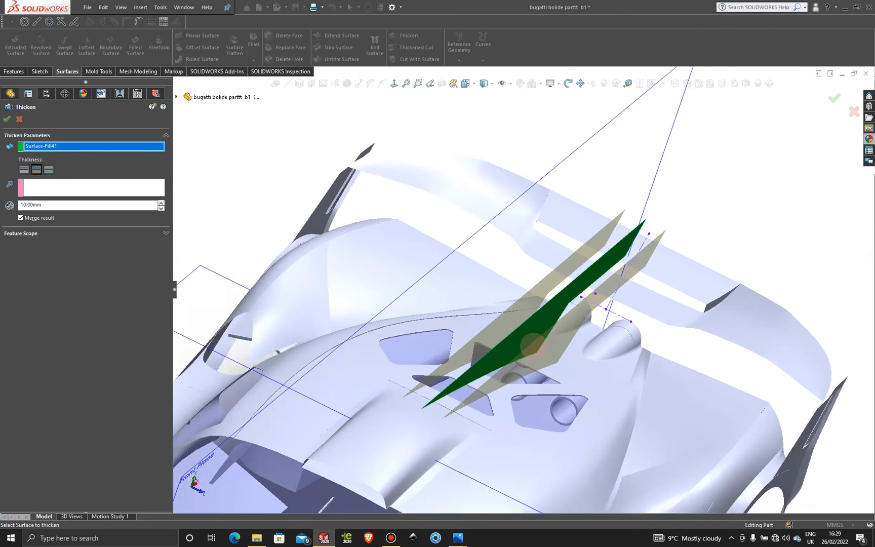
pyautogui.scroll(-3, 532, 347)
pyautogui.click(53, 205)
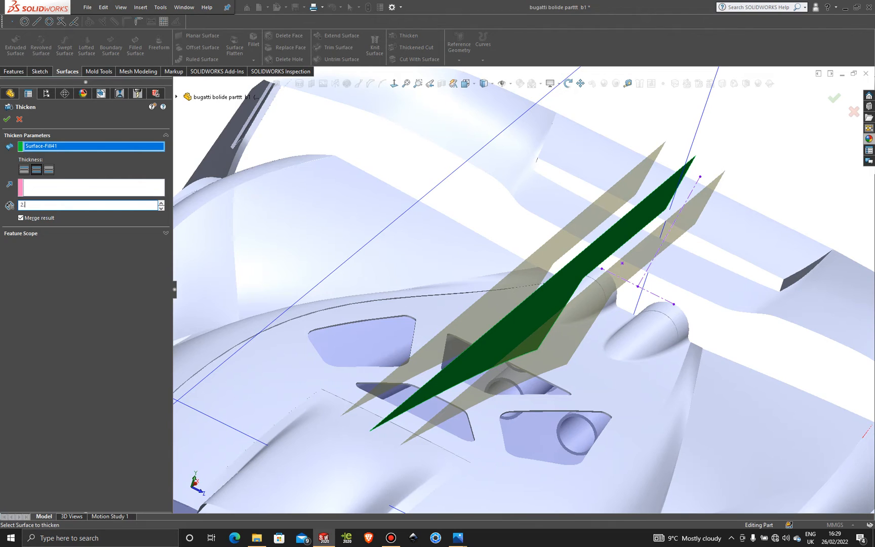
pyautogui.press('Return')
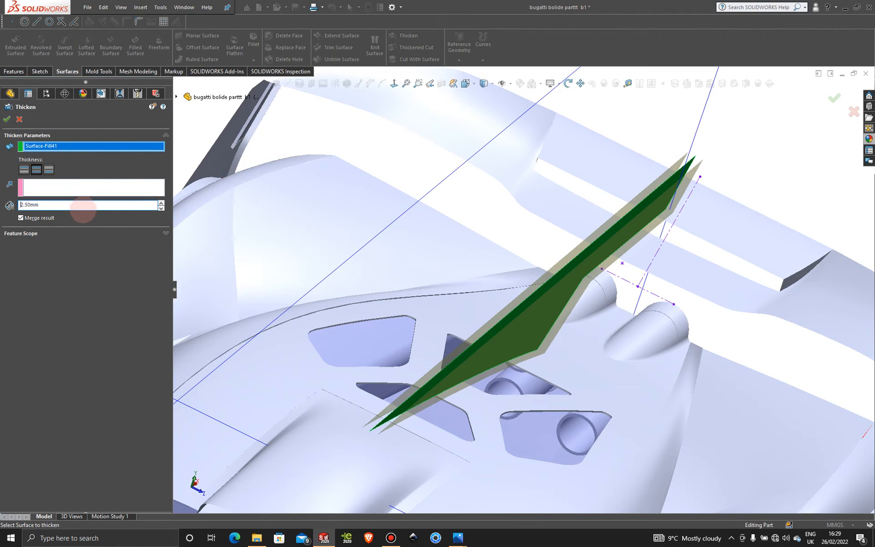
pyautogui.click(59, 206)
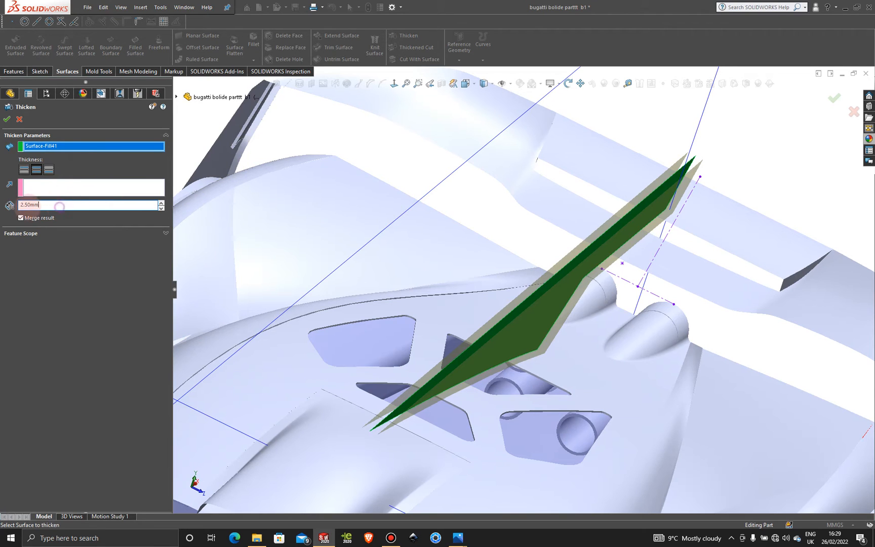
pyautogui.press('Return')
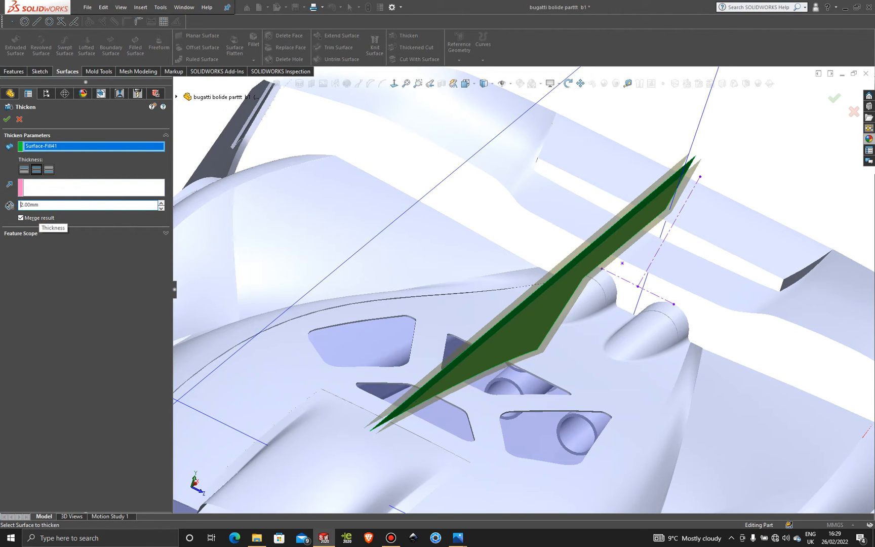
pyautogui.moveTo(726, 313); pyautogui.dragTo(585, 287, button='middle')
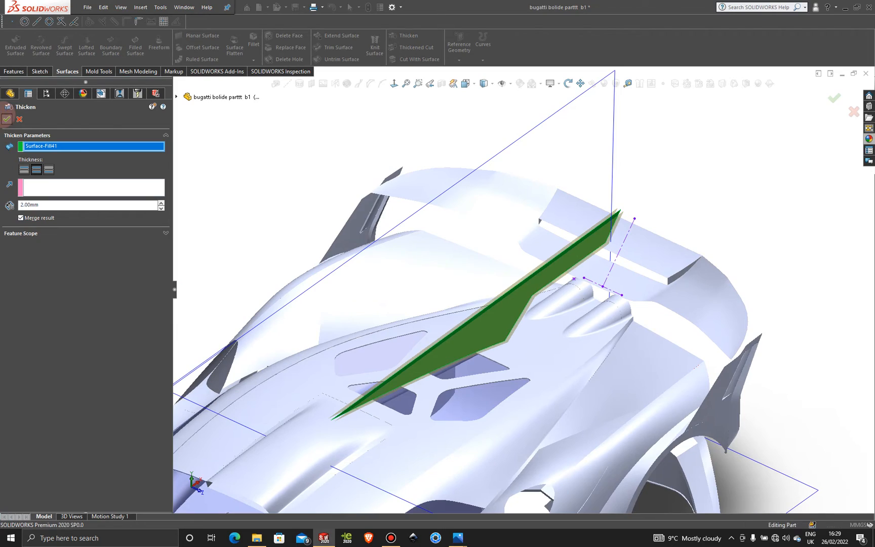
pyautogui.click(6, 119)
# - Set up a chamfer on one long top edge of the fin with a 1 mm distance and flipped direction
pyautogui.moveTo(758, 270); pyautogui.dragTo(451, 296, button='middle')
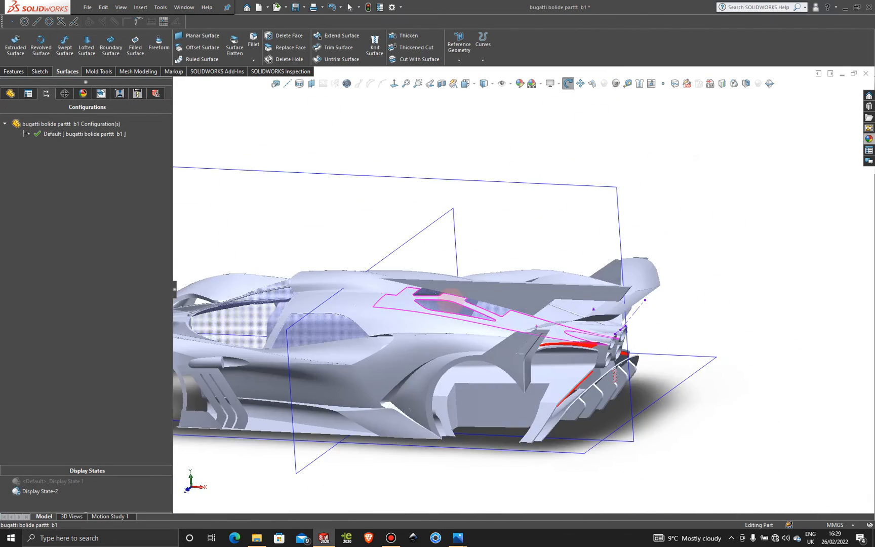
pyautogui.scroll(-8, 451, 298)
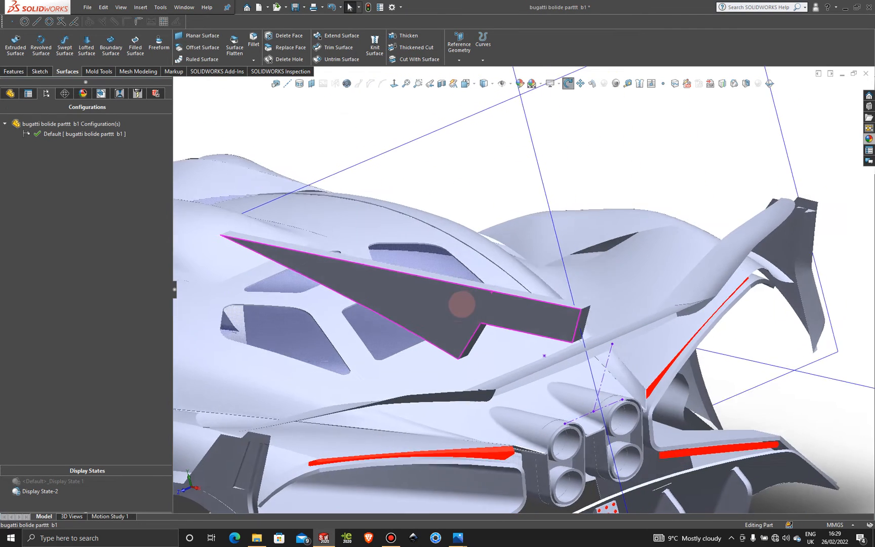
pyautogui.scroll(-2, 461, 304)
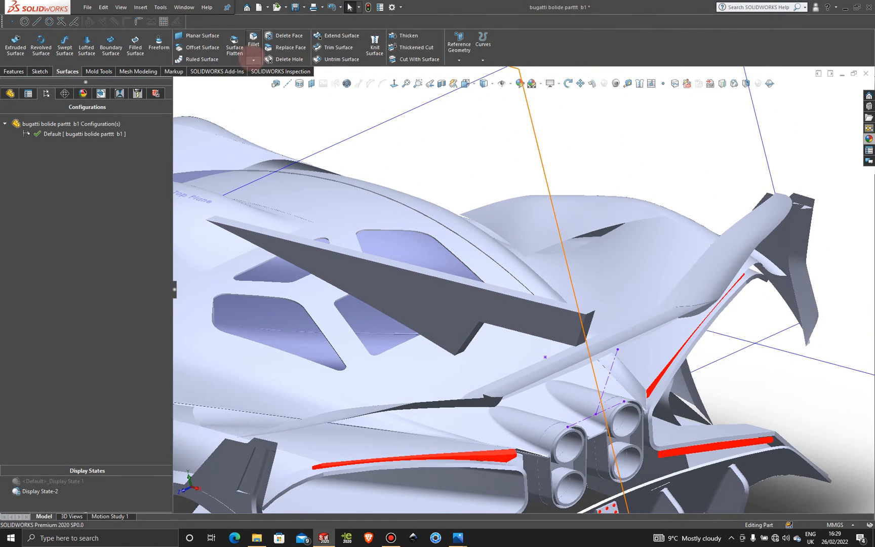
pyautogui.click(254, 60)
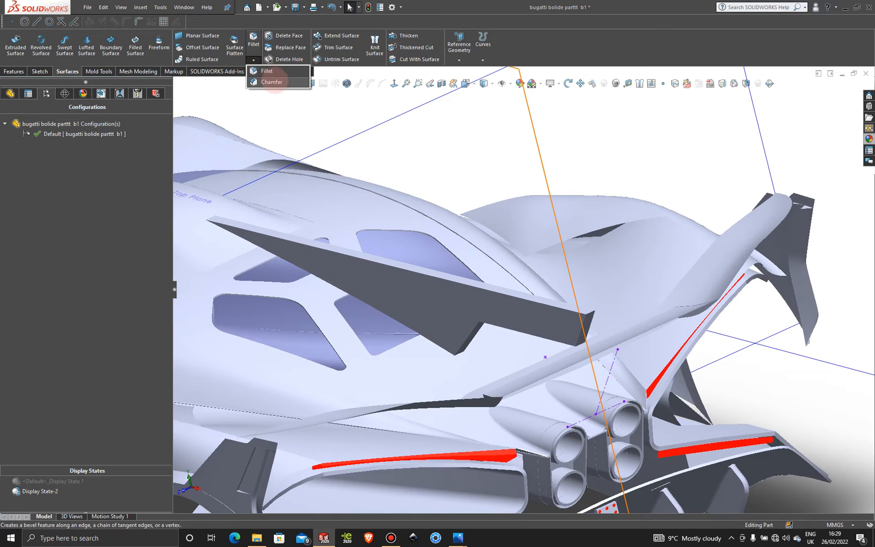
pyautogui.click(272, 82)
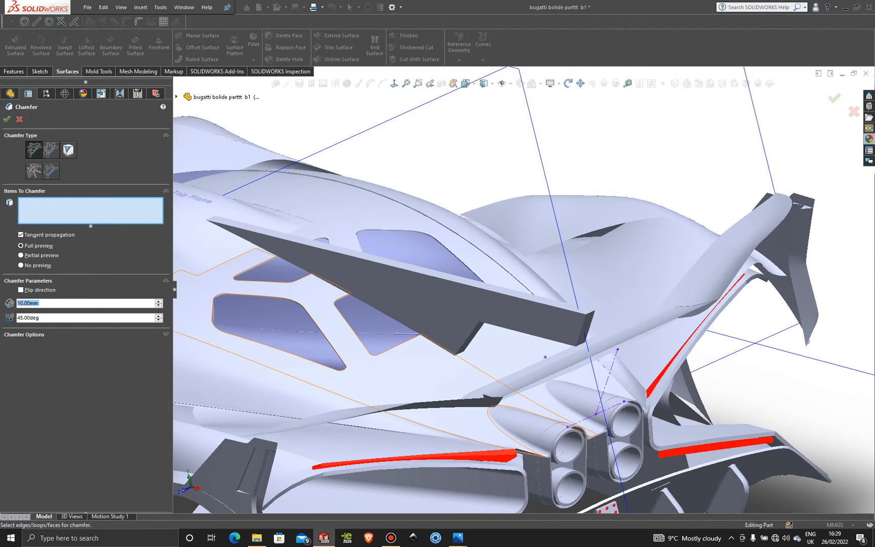
pyautogui.write('1')
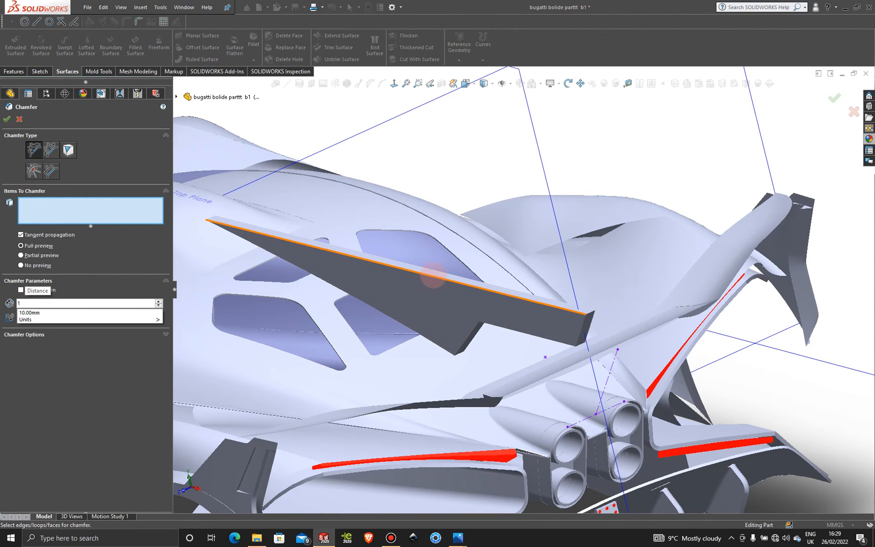
pyautogui.click(448, 282)
pyautogui.moveTo(441, 299); pyautogui.dragTo(422, 292, button='middle')
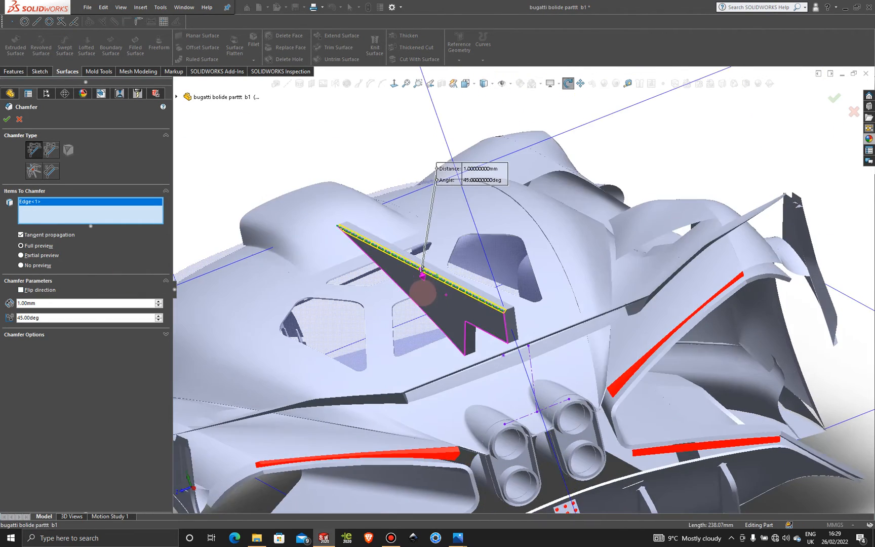
pyautogui.scroll(-8, 511, 304)
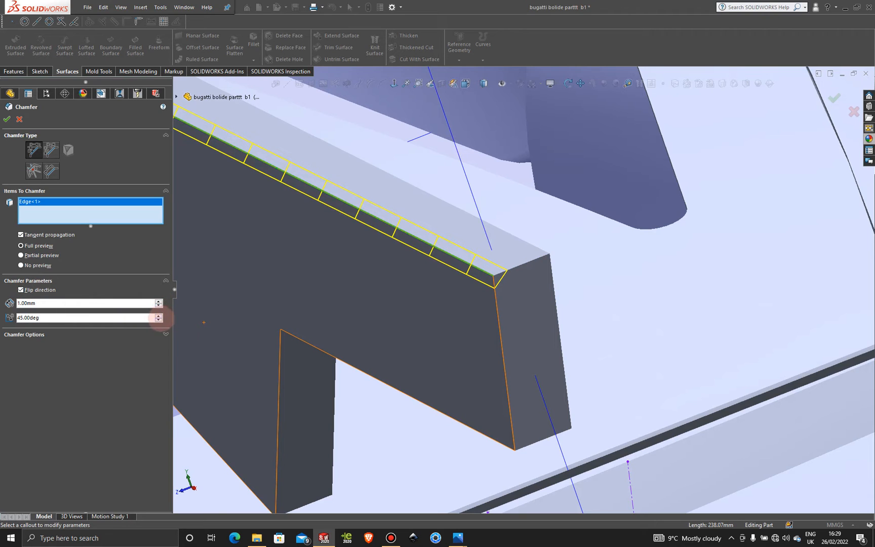
# - Increase the chamfer angle to 85° so that the bevel reaches far down the fin's side face
pyautogui.click(159, 315)
pyautogui.click(159, 314)
pyautogui.click(159, 315)
pyautogui.click(159, 315)
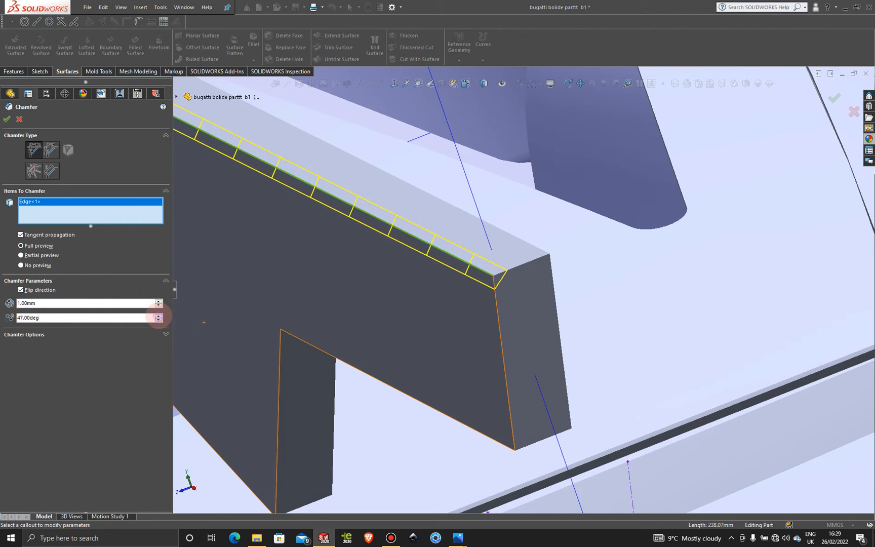
pyautogui.click(158, 315)
pyautogui.click(158, 314)
pyautogui.click(158, 315)
pyautogui.click(158, 314)
pyautogui.moveTo(158, 315); pyautogui.dragTo(158, 315)
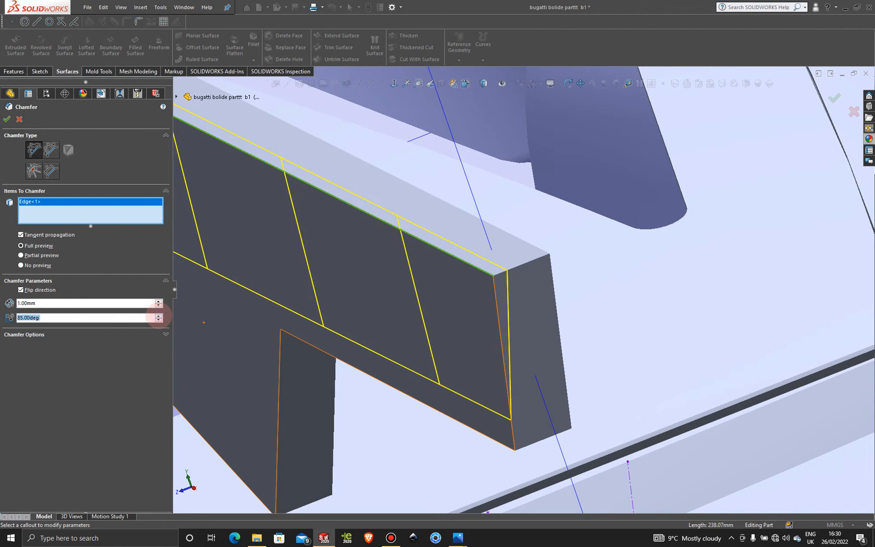
pyautogui.scroll(3, 390, 318)
pyautogui.scroll(2, 391, 318)
pyautogui.scroll(-2, 412, 295)
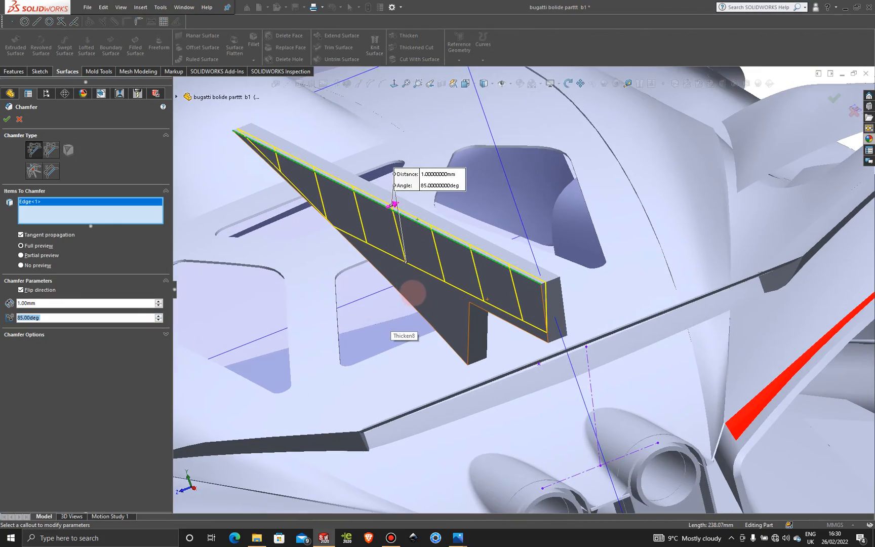
# - Set the chamfer distance on the fin's top edge to 2 mm
pyautogui.moveTo(380, 289); pyautogui.dragTo(279, 307, button='middle')
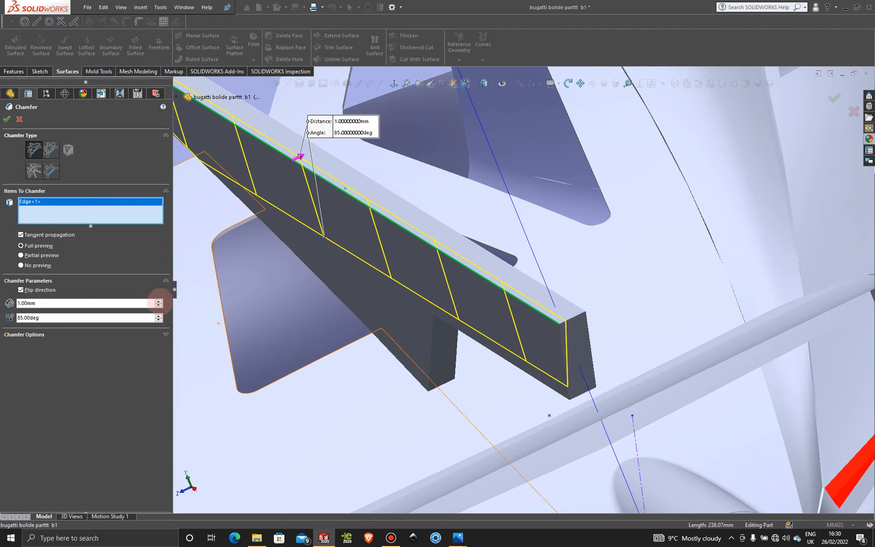
pyautogui.click(158, 300)
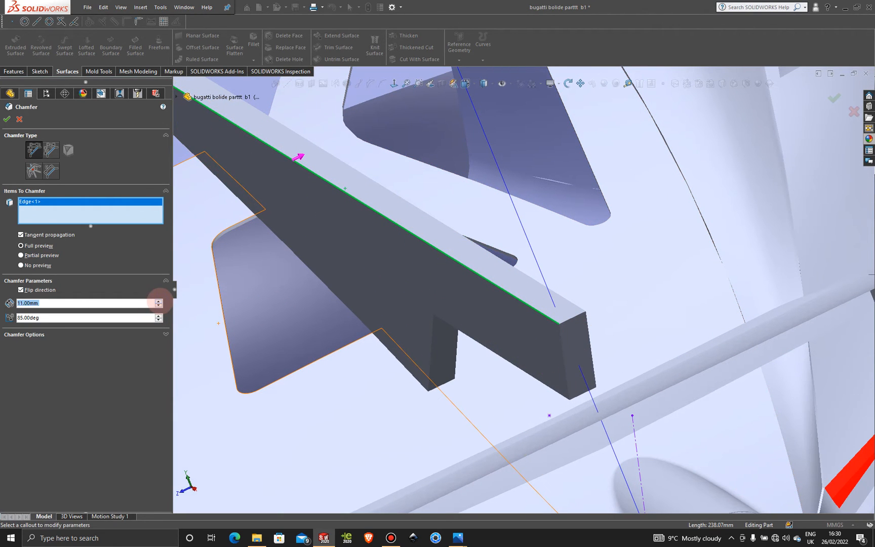
pyautogui.click(158, 305)
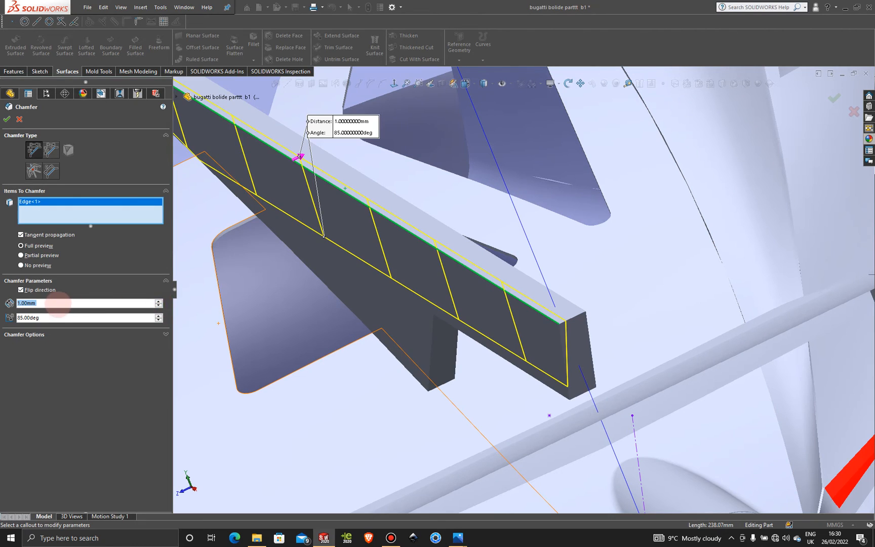
pyautogui.write('2')
pyautogui.press('Return')
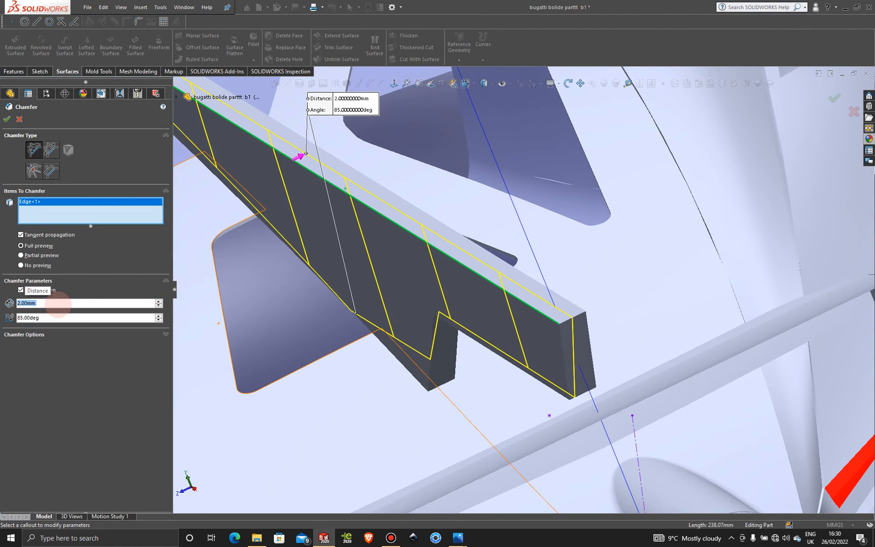
# - Reduce the chamfer angle on the fin's top edge to 83°
pyautogui.moveTo(638, 257); pyautogui.dragTo(529, 290, button='middle')
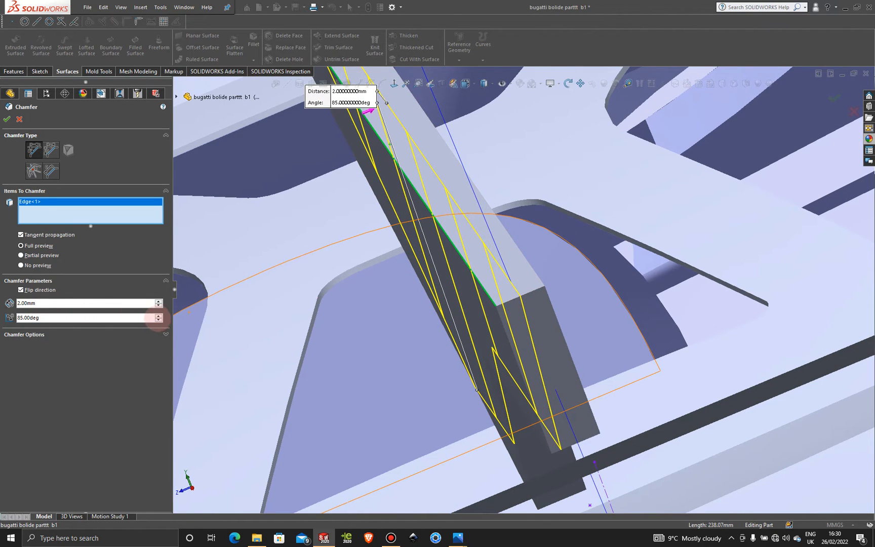
pyautogui.click(159, 320)
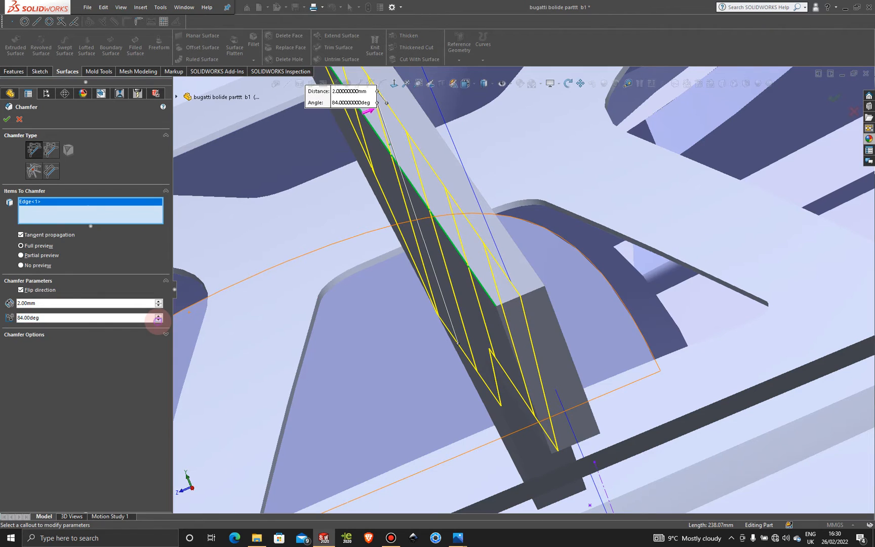
pyautogui.click(158, 320)
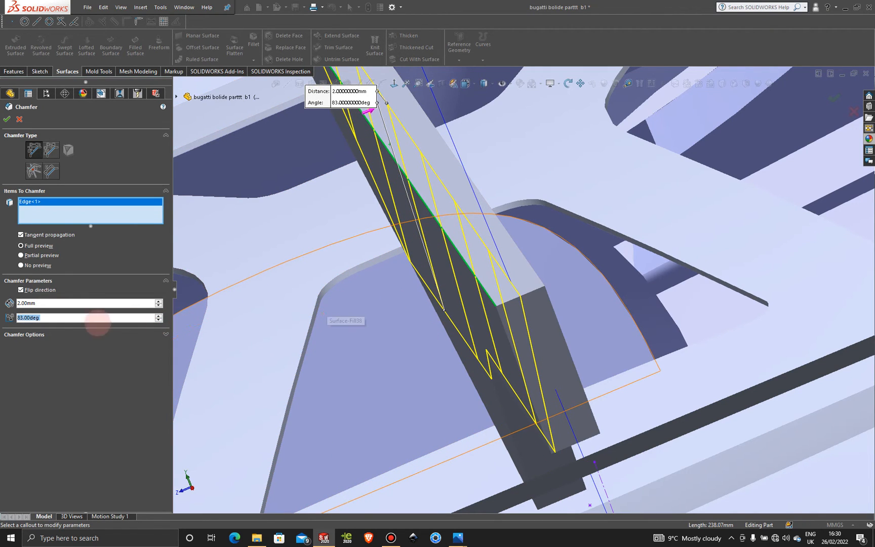
# - Examine the chamfer preview along the fin's side face and at its rear end from several angles
pyautogui.moveTo(452, 279); pyautogui.dragTo(544, 248, button='middle')
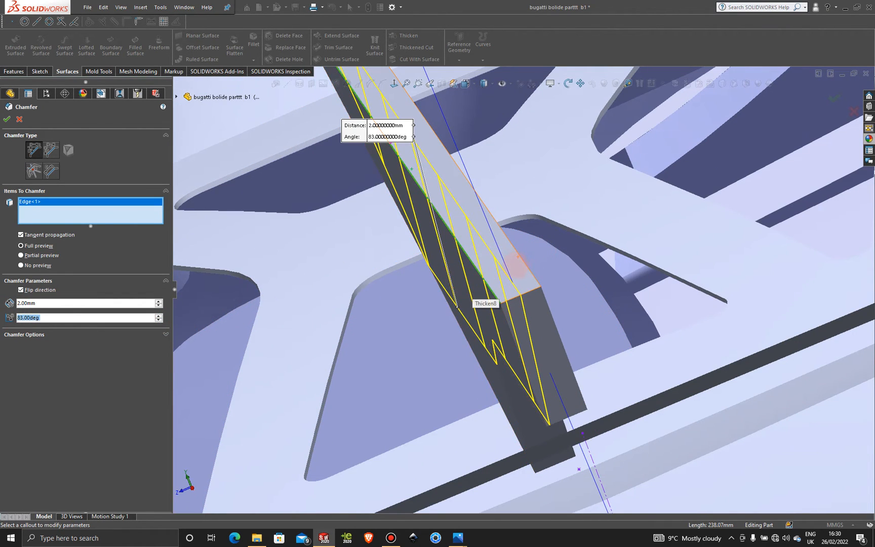
pyautogui.scroll(1, 504, 320)
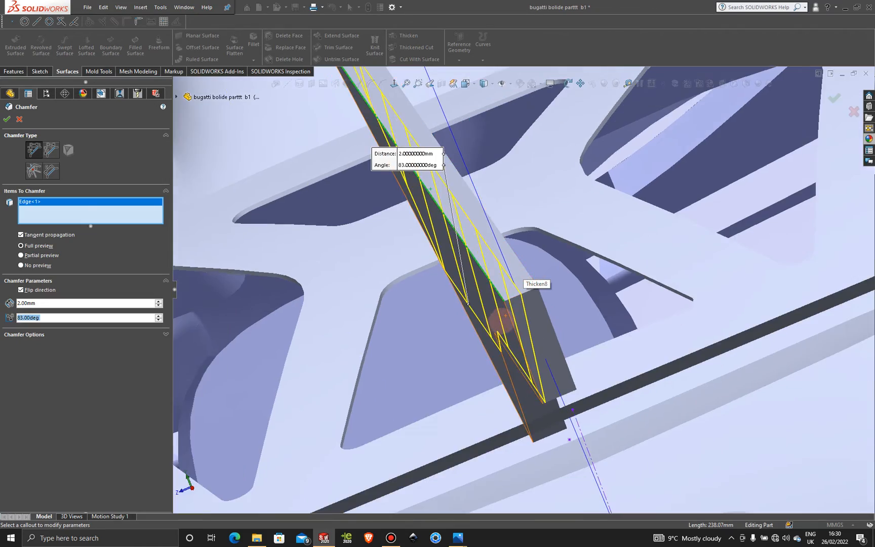
pyautogui.moveTo(504, 320); pyautogui.dragTo(518, 310, button='middle')
pyautogui.scroll(3, 518, 311)
pyautogui.moveTo(428, 324); pyautogui.dragTo(324, 275, button='middle')
pyautogui.scroll(-1, 334, 291)
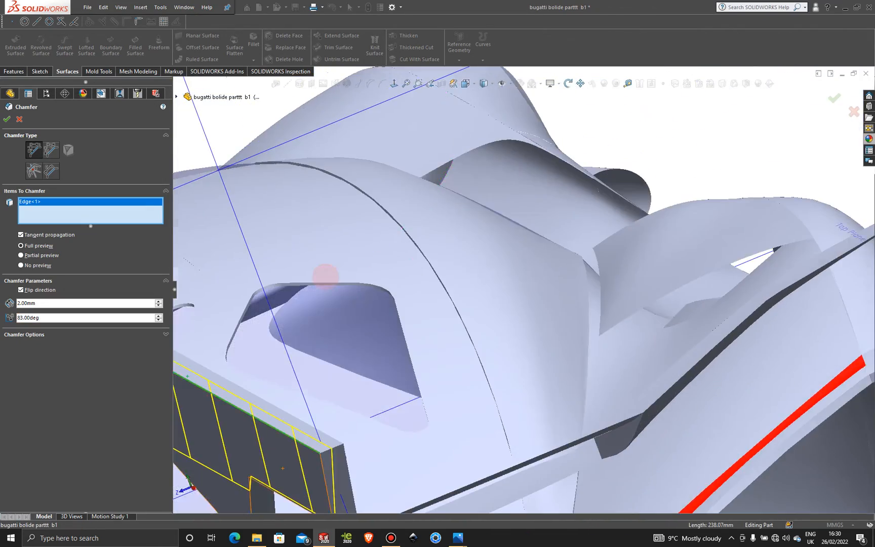
pyautogui.scroll(3, 324, 276)
pyautogui.scroll(-2, 304, 298)
pyautogui.scroll(-5, 587, 430)
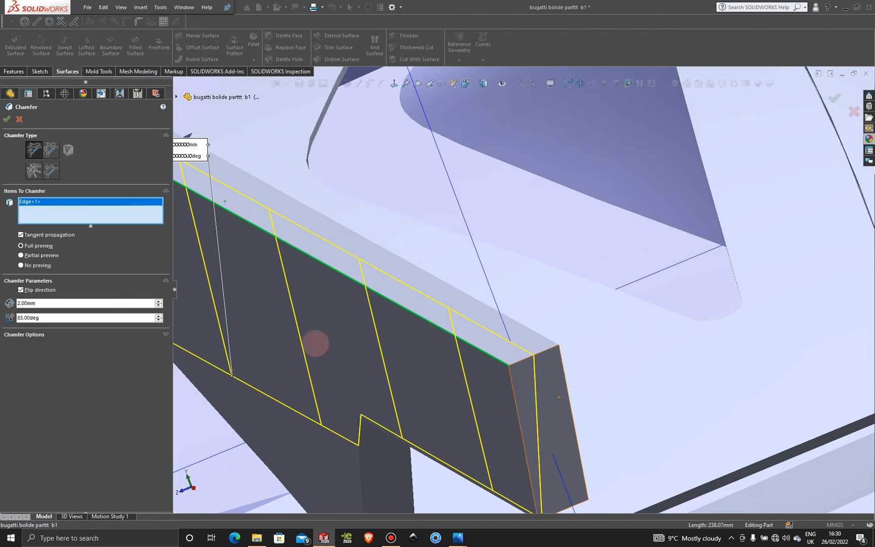
# - Try chamfer distances of 2.5 mm, 2 mm and 1.5 mm on the fin's top edge
pyautogui.click(44, 302)
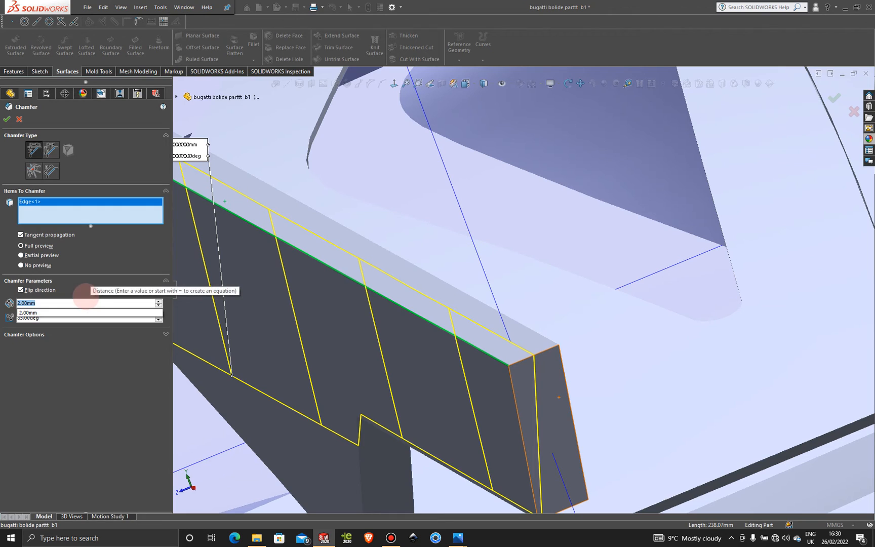
pyautogui.write('2')
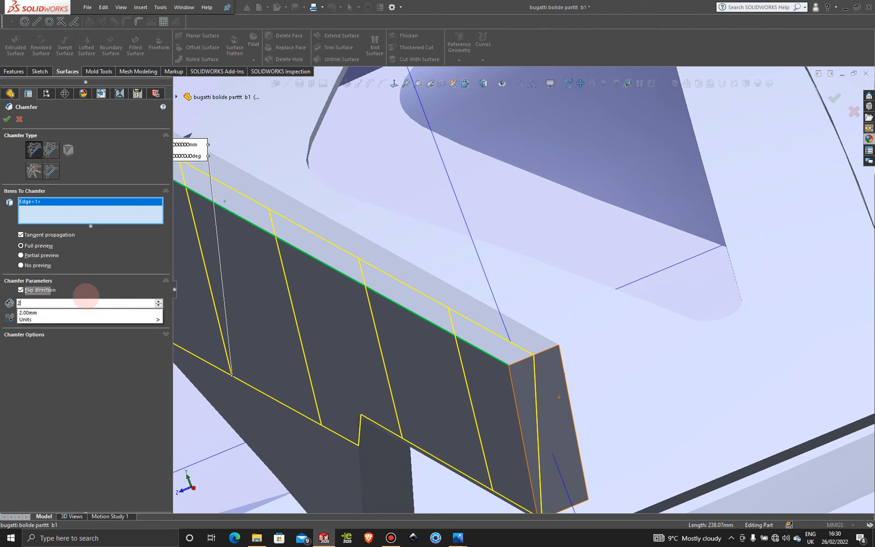
pyautogui.write('.5')
pyautogui.press('Return')
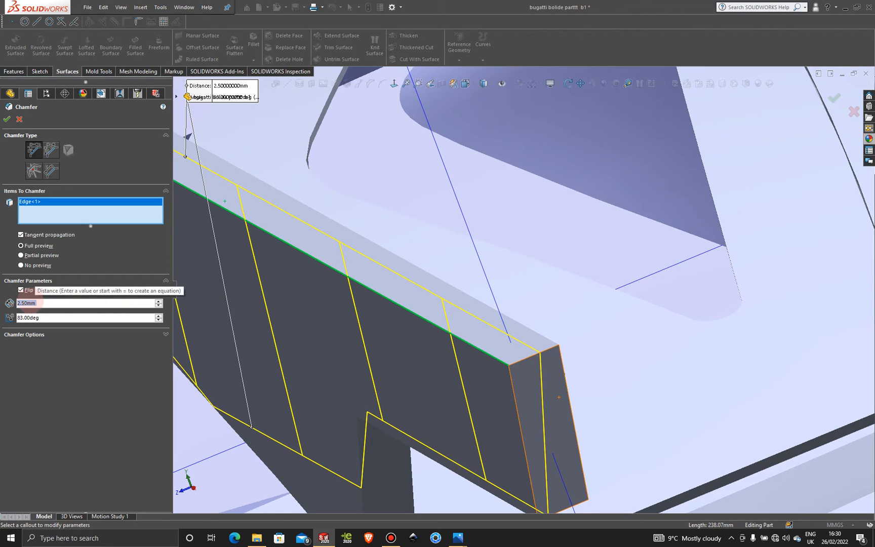
pyautogui.write('2')
pyautogui.press('Return')
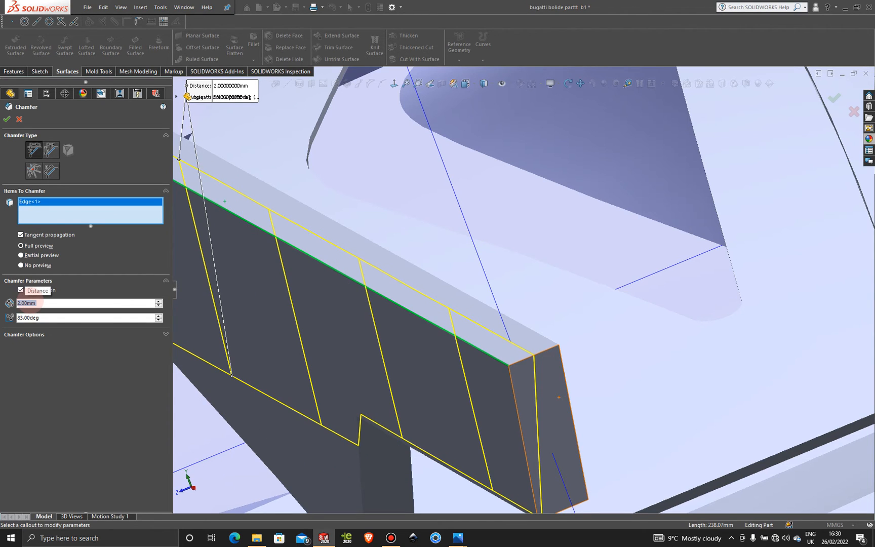
pyautogui.write('1.5')
pyautogui.press('Return')
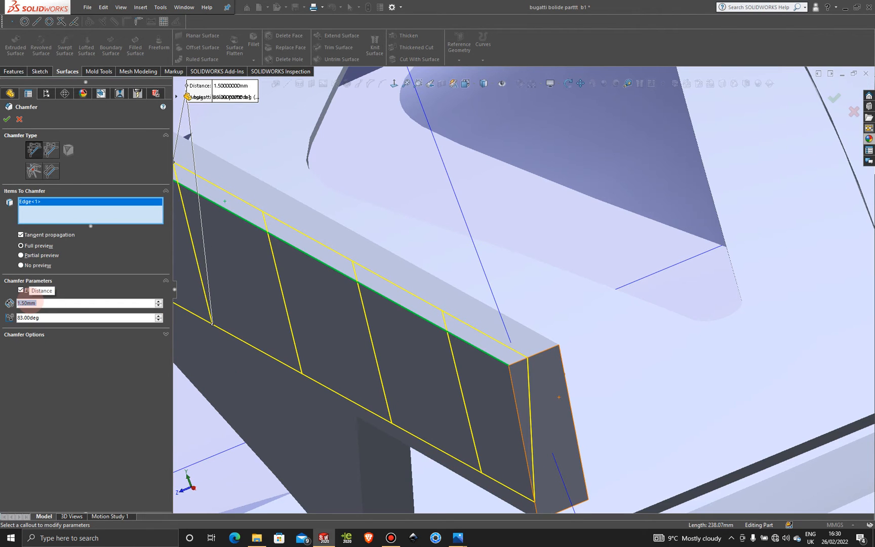
# - Try a chamfer angle of 84° on the fin's top edge and return it to 83°
pyautogui.moveTo(582, 353); pyautogui.dragTo(548, 328, button='middle')
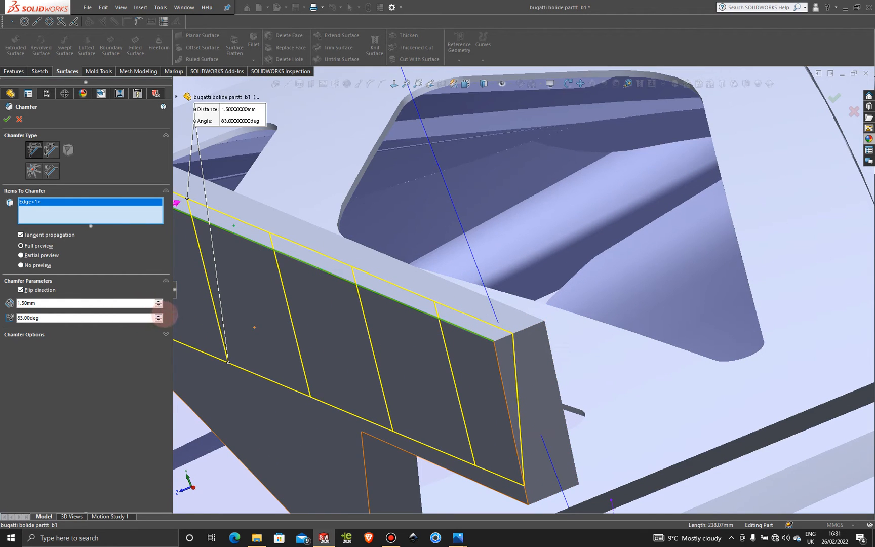
pyautogui.click(159, 315)
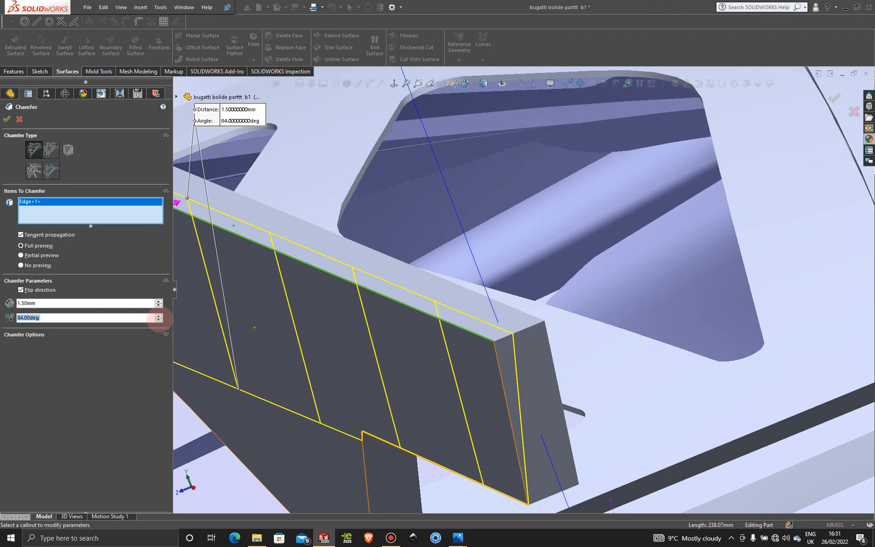
pyautogui.click(158, 320)
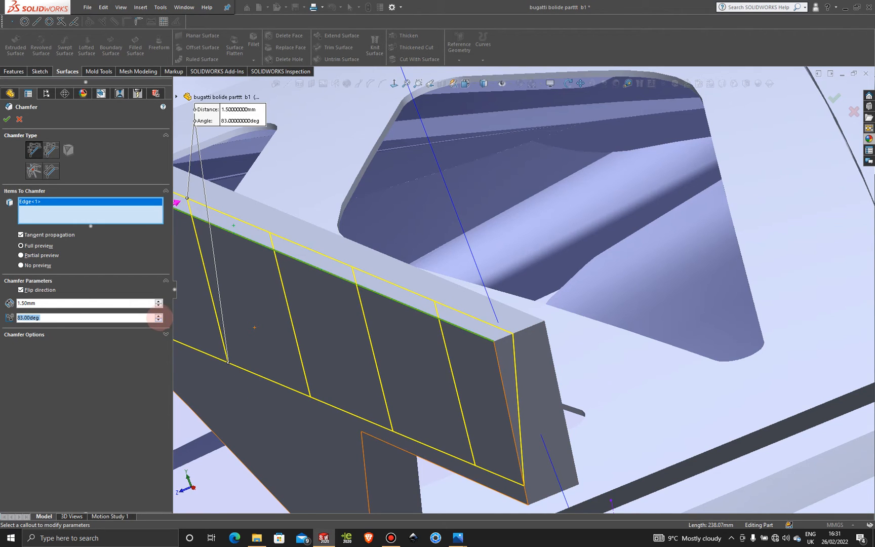
pyautogui.click(158, 315)
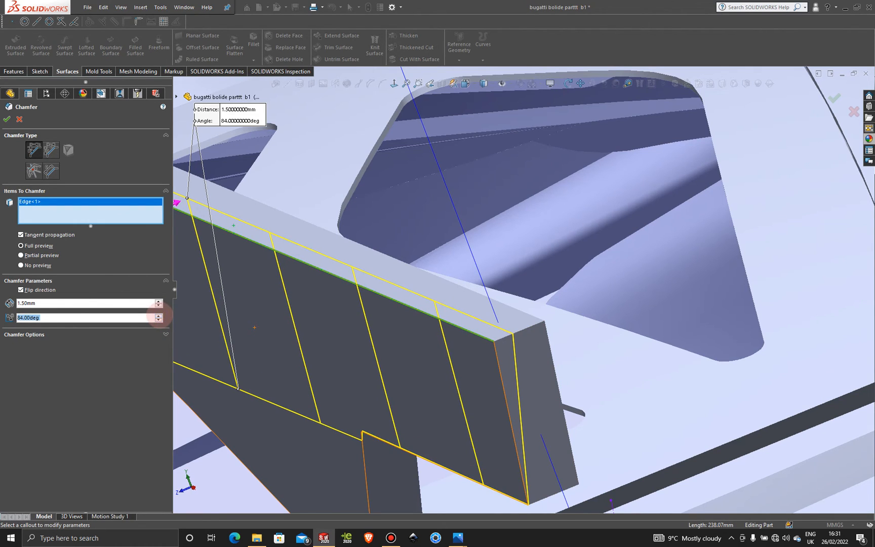
pyautogui.click(158, 320)
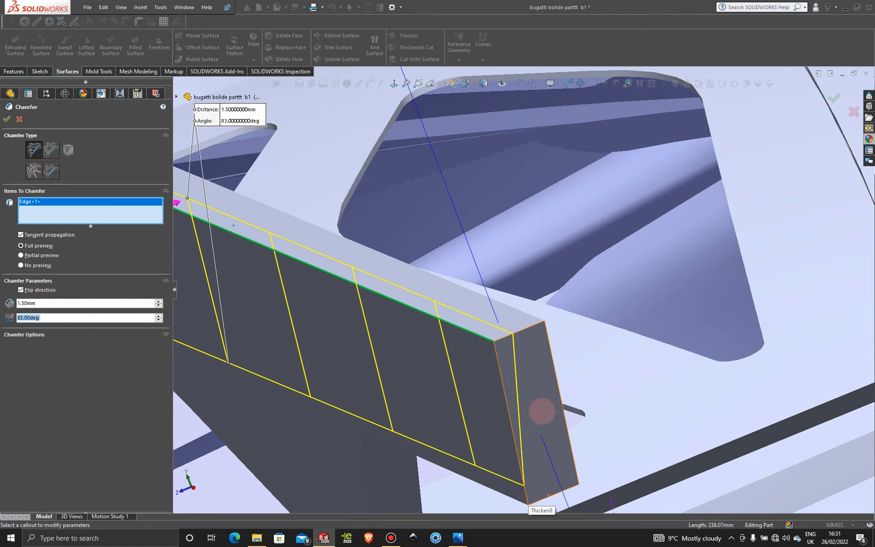
# - Set the chamfer distance to 1.7 mm and apply the chamfer to only the one long top edge of the fin
pyautogui.click(54, 303)
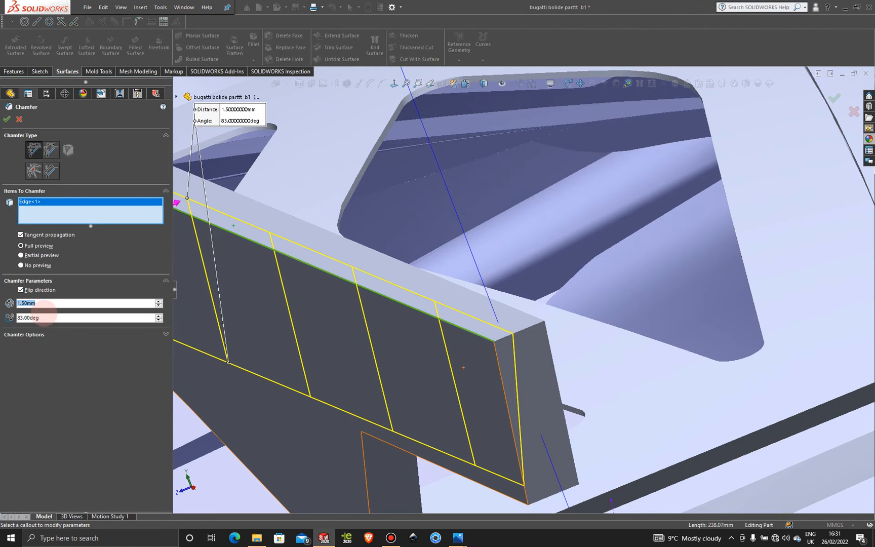
pyautogui.scroll(2, 44, 311)
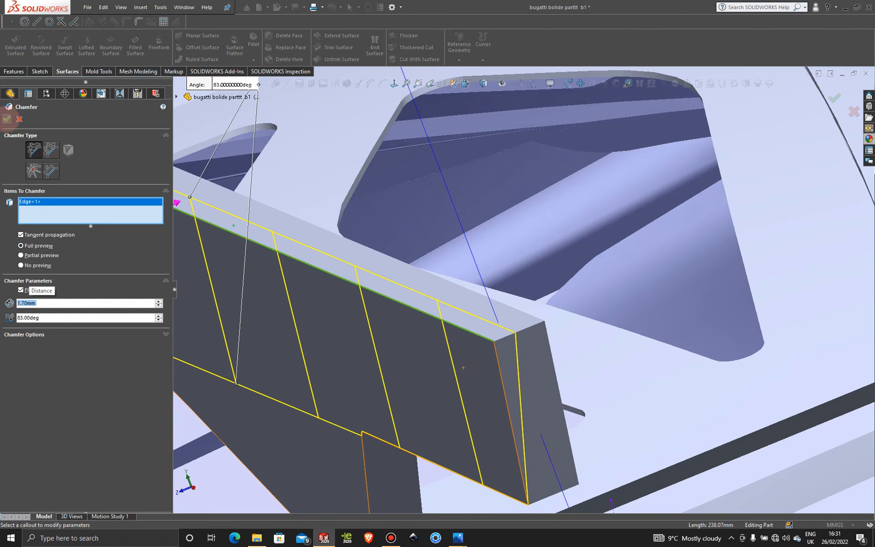
pyautogui.click(524, 313)
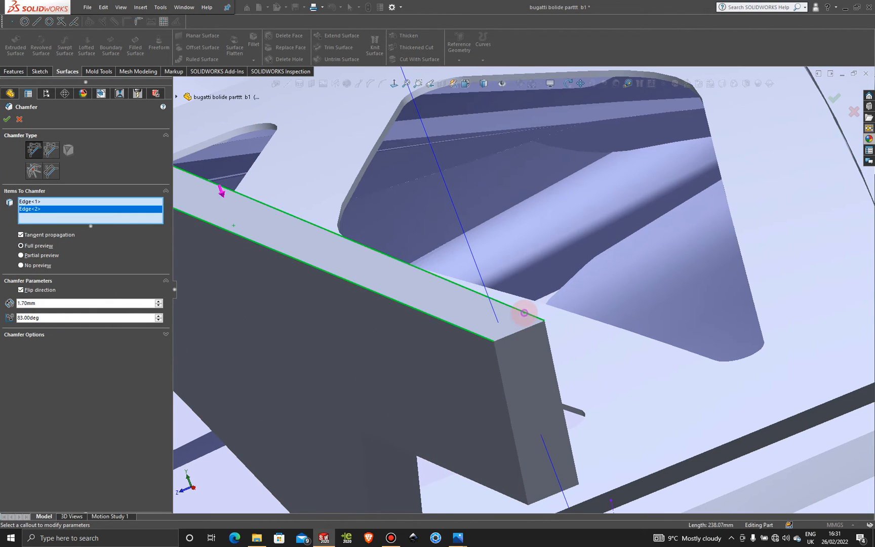
pyautogui.click(524, 312)
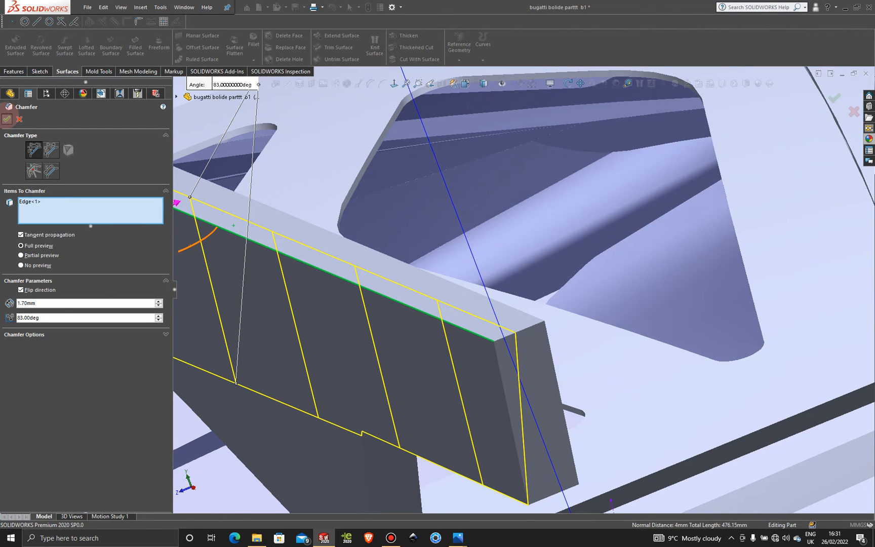
pyautogui.click(7, 118)
# - Chamfer the fin's opposite long top edge with a 1.7 mm distance and an 83° angle, without flipping the direction
pyautogui.scroll(2, 371, 241)
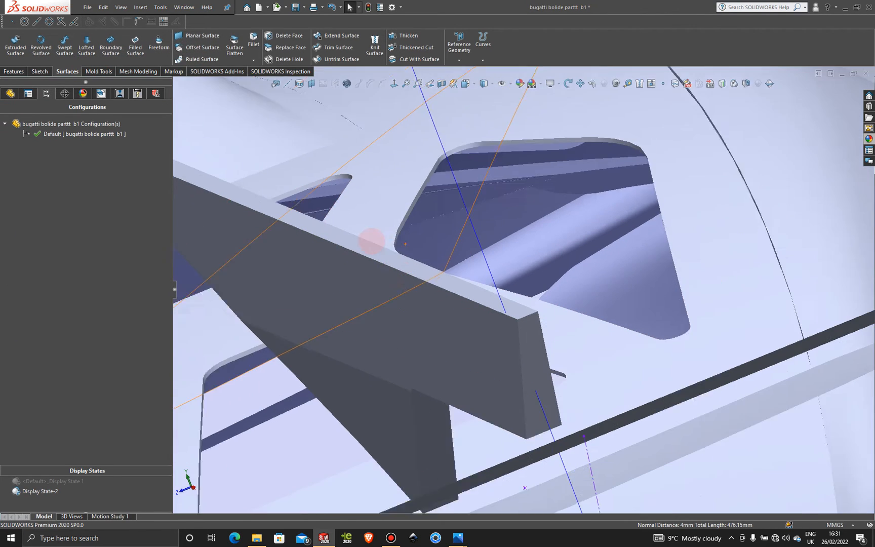
pyautogui.scroll(5, 372, 241)
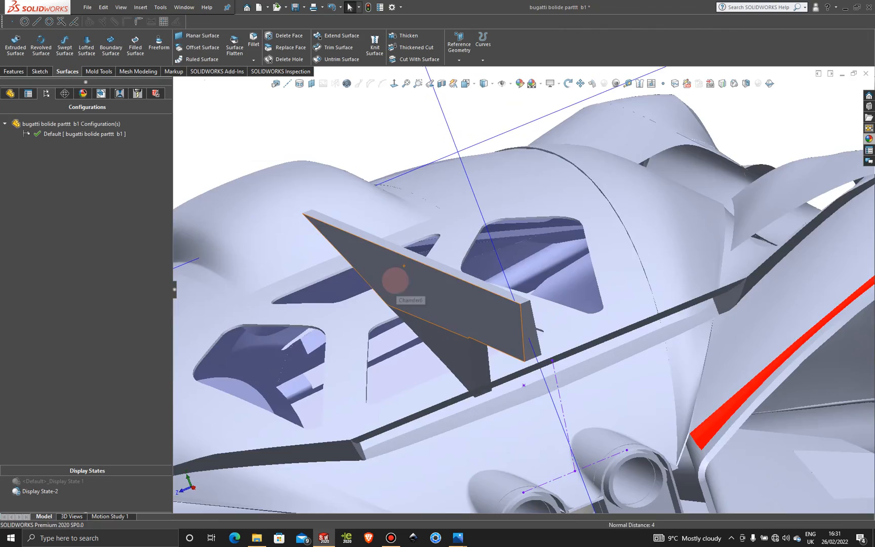
pyautogui.moveTo(395, 281)
pyautogui.mouseDown(button='middle')
pyautogui.moveTo(456, 241)
pyautogui.moveTo(425, 244)
pyautogui.moveTo(408, 293)
pyautogui.mouseUp(button='middle')
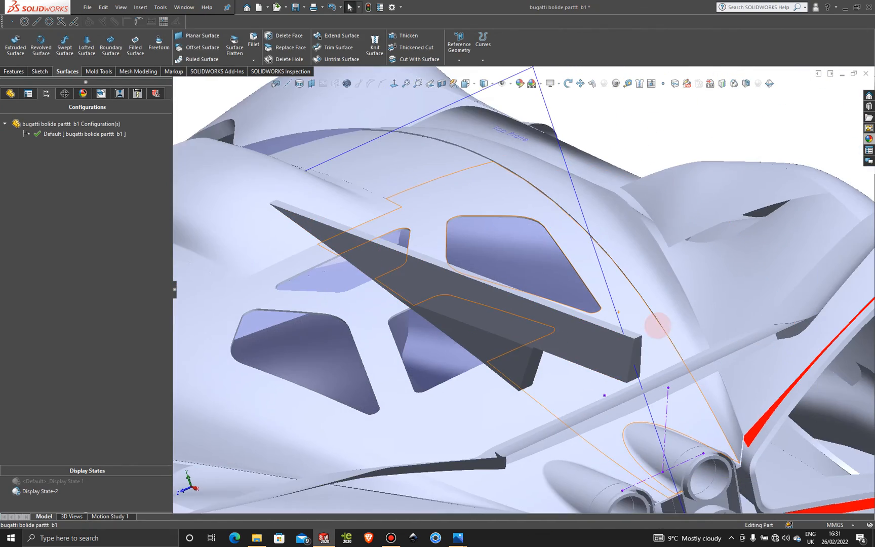
pyautogui.scroll(-3, 657, 325)
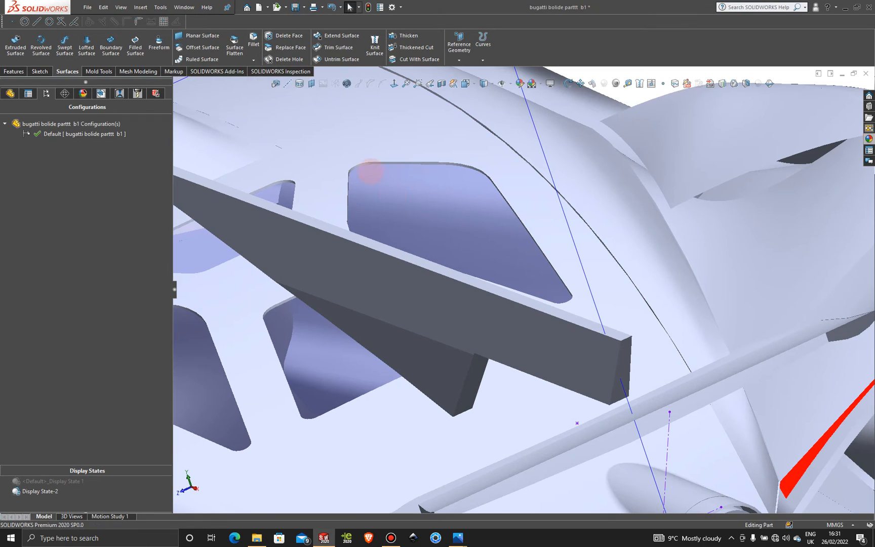
pyautogui.press('Return')
pyautogui.moveTo(555, 324)
pyautogui.mouseDown(button='middle')
pyautogui.moveTo(524, 325)
pyautogui.moveTo(539, 326)
pyautogui.mouseUp(button='middle')
pyautogui.scroll(-5, 613, 324)
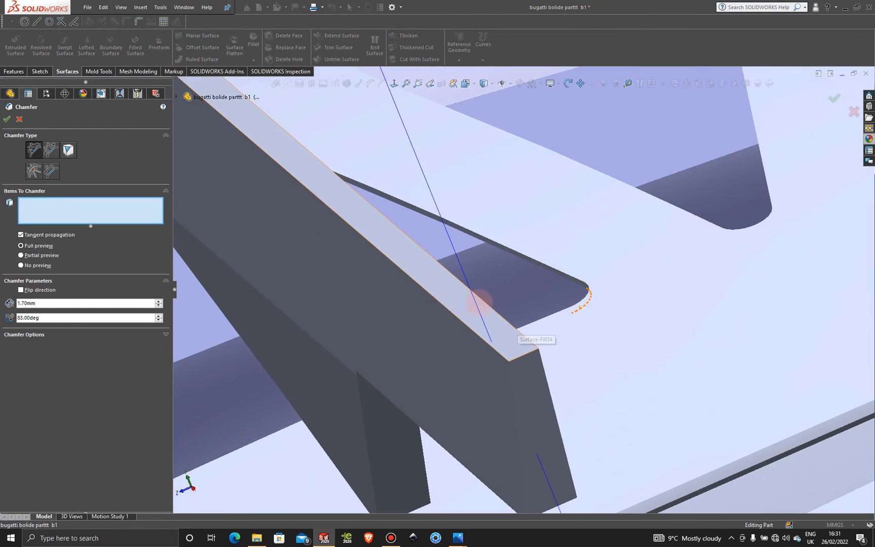
pyautogui.click(489, 307)
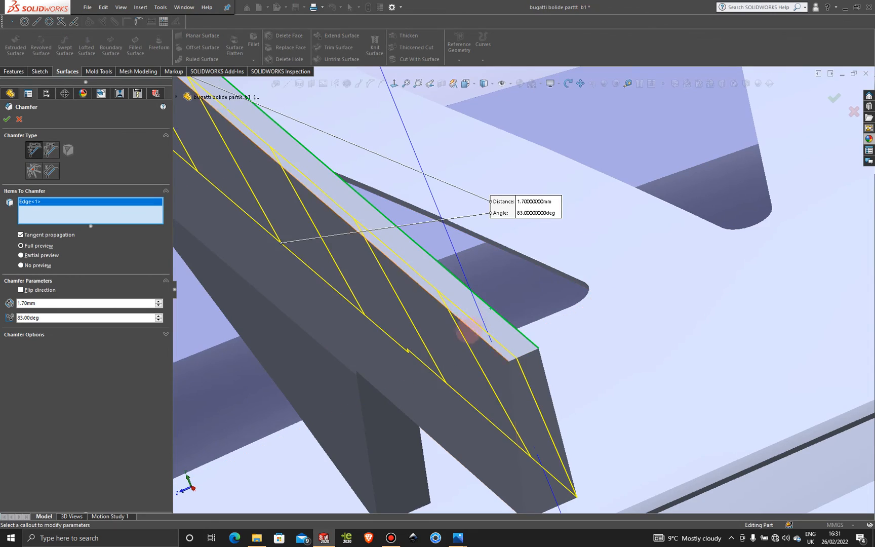
pyautogui.moveTo(468, 332); pyautogui.dragTo(501, 334, button='middle')
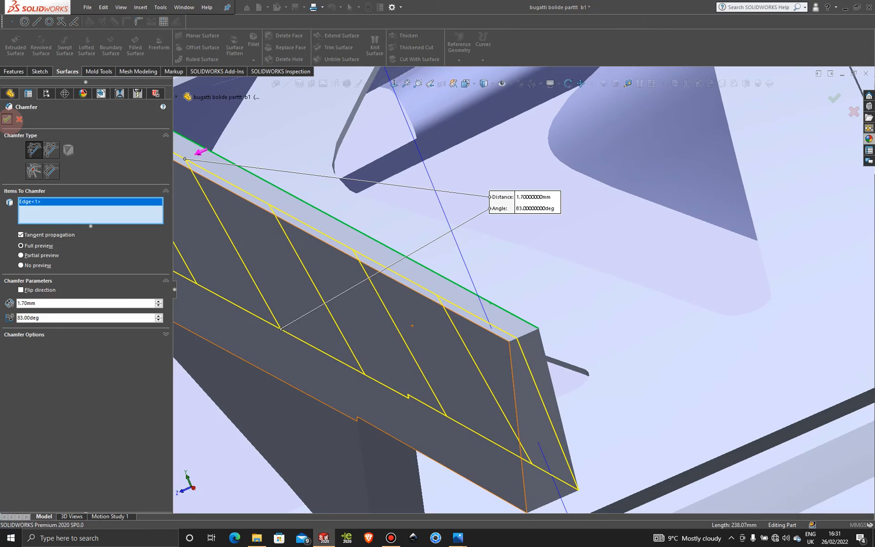
pyautogui.click(7, 119)
# - Fillet the long crease between the chamfered face and the lower side face of the fin with a symmetric 120 mm radius
pyautogui.scroll(6, 531, 322)
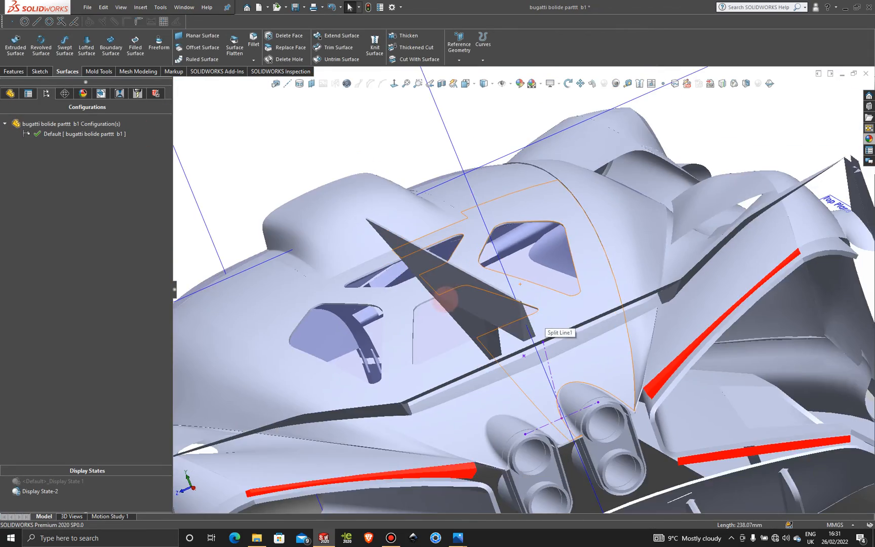
pyautogui.moveTo(445, 299); pyautogui.dragTo(534, 321, button='middle')
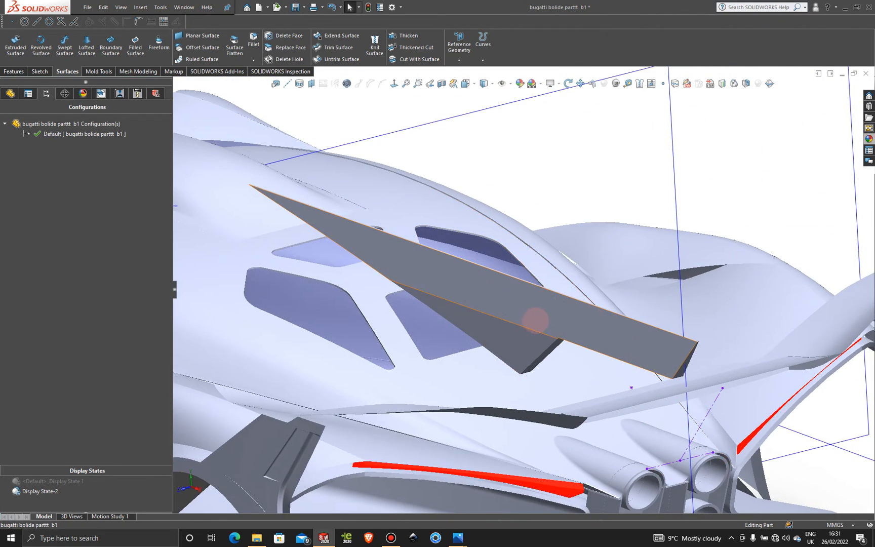
pyautogui.scroll(-5, 463, 240)
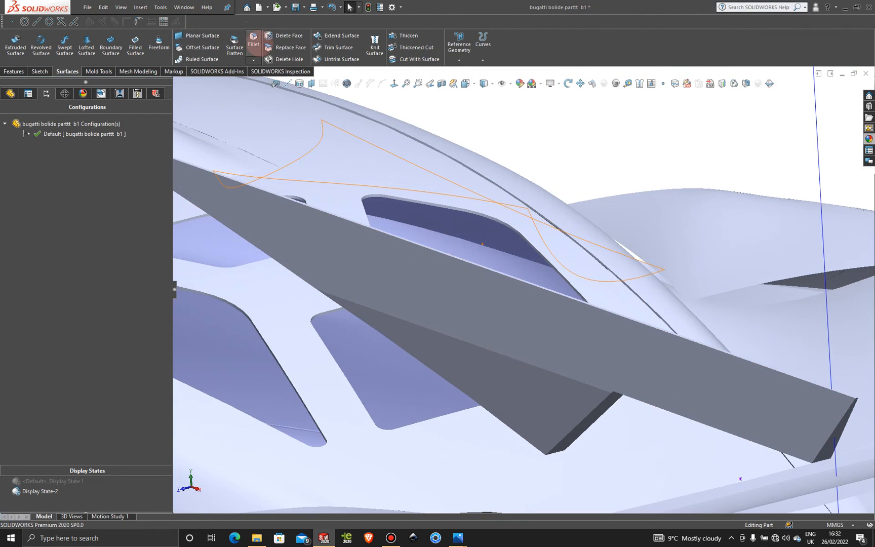
pyautogui.click(250, 38)
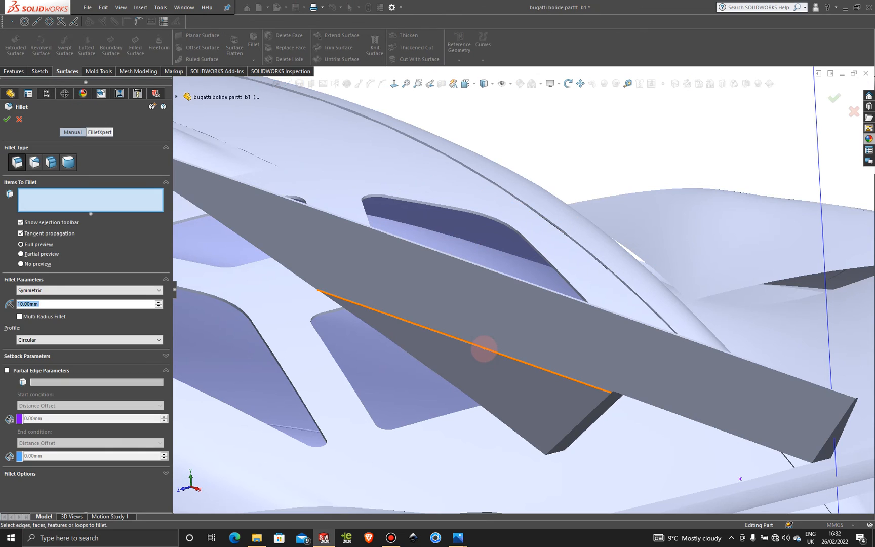
pyautogui.click(484, 348)
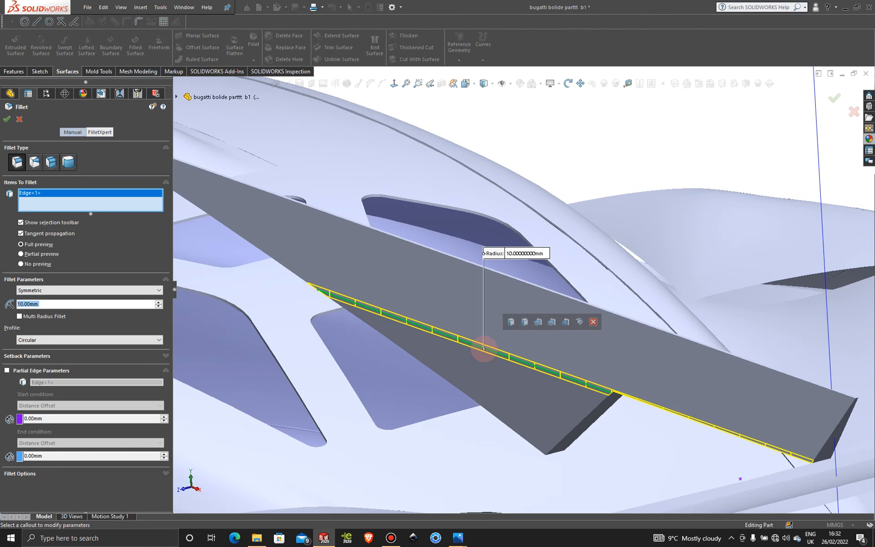
pyautogui.click(159, 302)
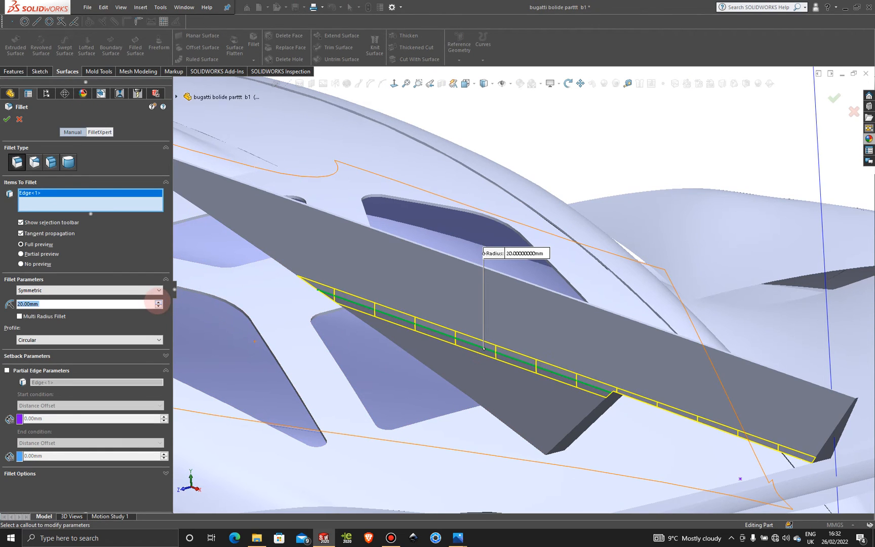
pyautogui.click(158, 301)
pyautogui.click(159, 301)
pyautogui.click(159, 301)
pyautogui.click(158, 301)
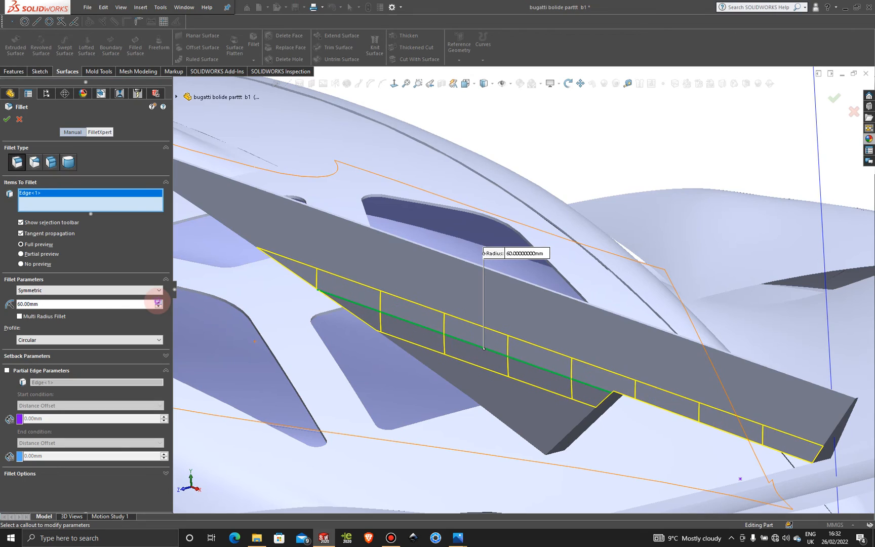
pyautogui.click(158, 301)
pyautogui.click(159, 302)
pyautogui.click(158, 301)
pyautogui.click(158, 301)
pyautogui.moveTo(390, 308); pyautogui.dragTo(367, 311, button='middle')
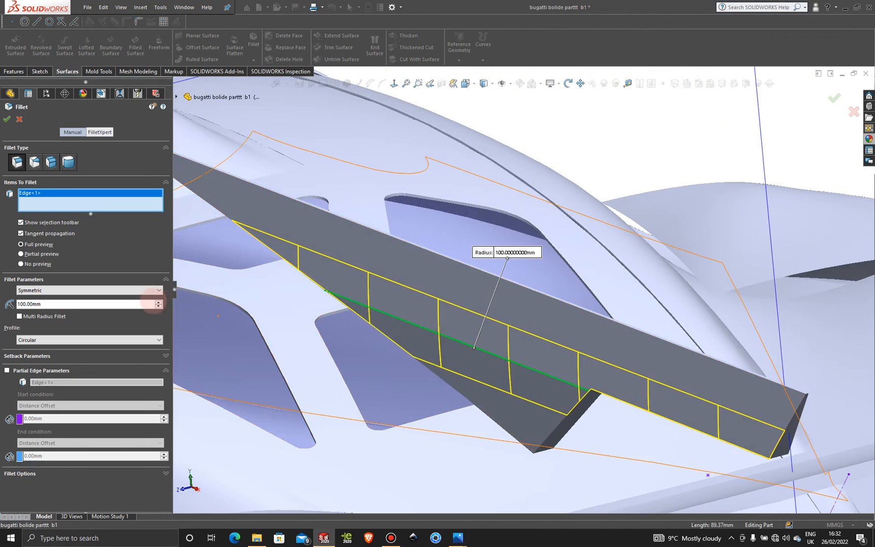
pyautogui.click(159, 301)
pyautogui.click(159, 301)
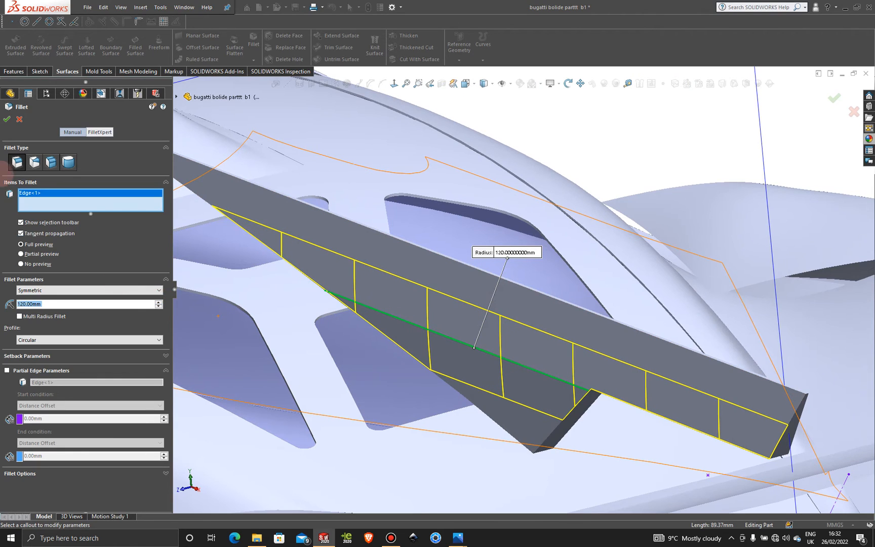
pyautogui.click(7, 119)
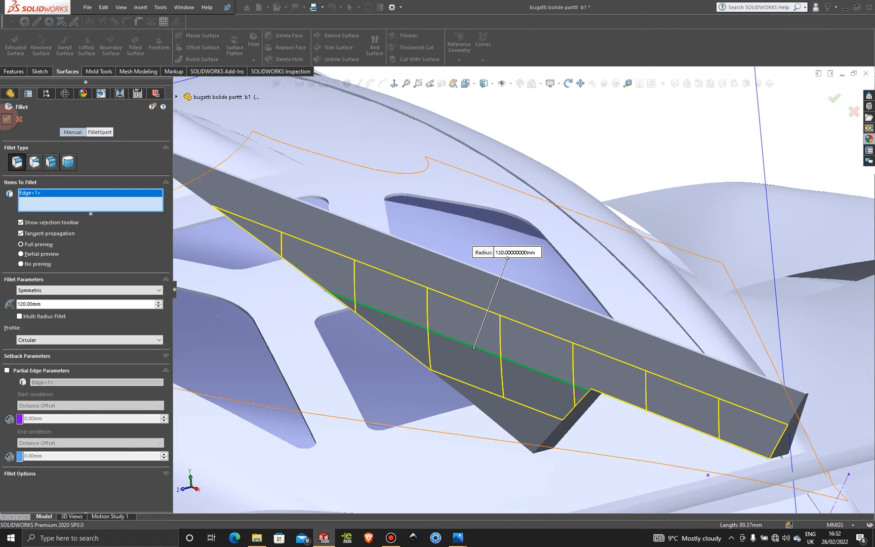
# - Fillet the matching long crease on the fin's opposite side with a symmetric 120 mm radius
pyautogui.scroll(5, 631, 283)
pyautogui.moveTo(488, 303); pyautogui.dragTo(494, 322, button='middle')
pyautogui.scroll(-3, 527, 295)
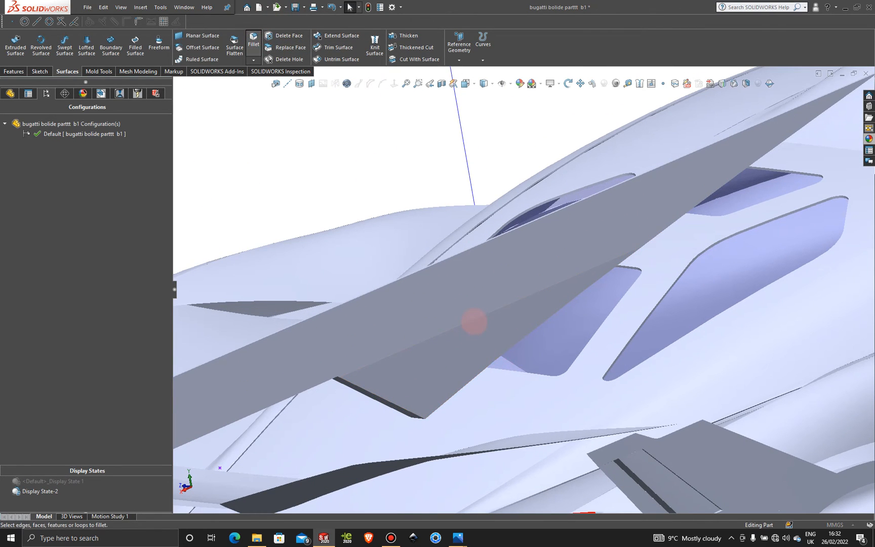
pyautogui.click(473, 318)
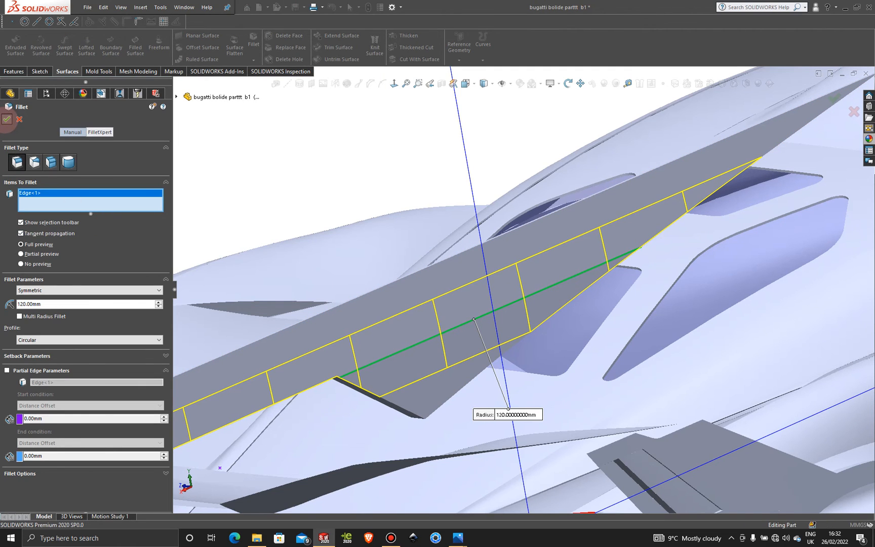
pyautogui.click(7, 119)
# - Start a symmetric fillet with a 1 mm radius on one long edge of the fin's narrow top face
pyautogui.moveTo(328, 376)
pyautogui.mouseDown(button='middle')
pyautogui.moveTo(387, 384)
pyautogui.moveTo(374, 374)
pyautogui.moveTo(529, 332)
pyautogui.moveTo(562, 362)
pyautogui.moveTo(547, 326)
pyautogui.moveTo(658, 357)
pyautogui.moveTo(644, 335)
pyautogui.moveTo(547, 343)
pyautogui.moveTo(492, 387)
pyautogui.moveTo(517, 358)
pyautogui.mouseUp(button='middle')
pyautogui.scroll(-3, 533, 253)
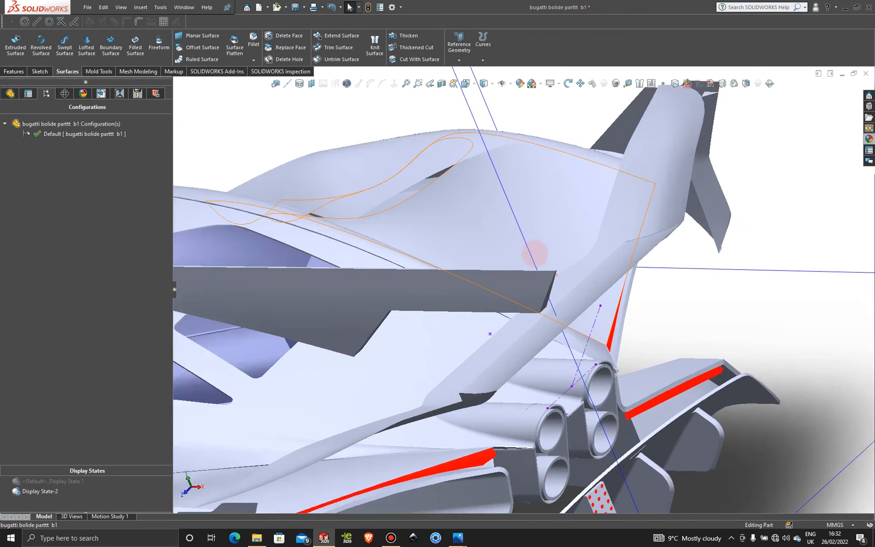
pyautogui.moveTo(412, 312); pyautogui.dragTo(415, 360, button='middle')
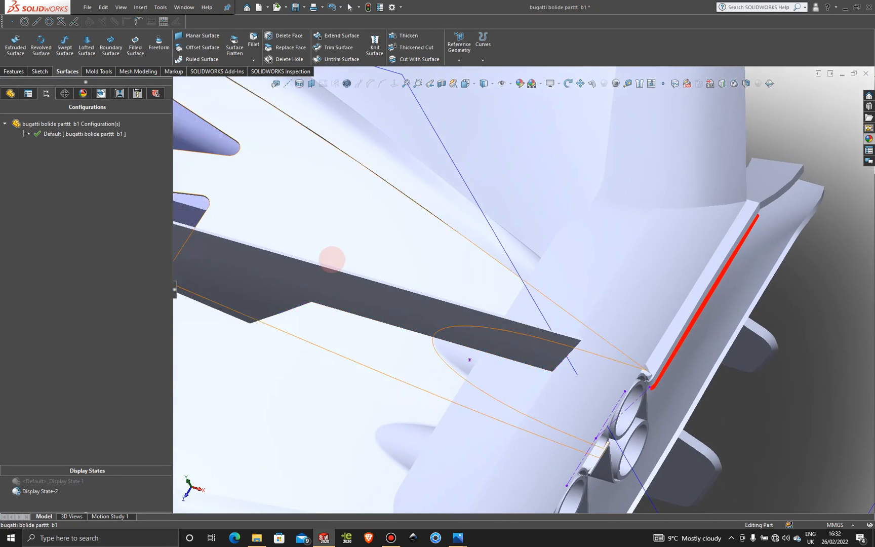
pyautogui.scroll(-4, 332, 258)
pyautogui.moveTo(350, 311); pyautogui.dragTo(340, 319, button='middle')
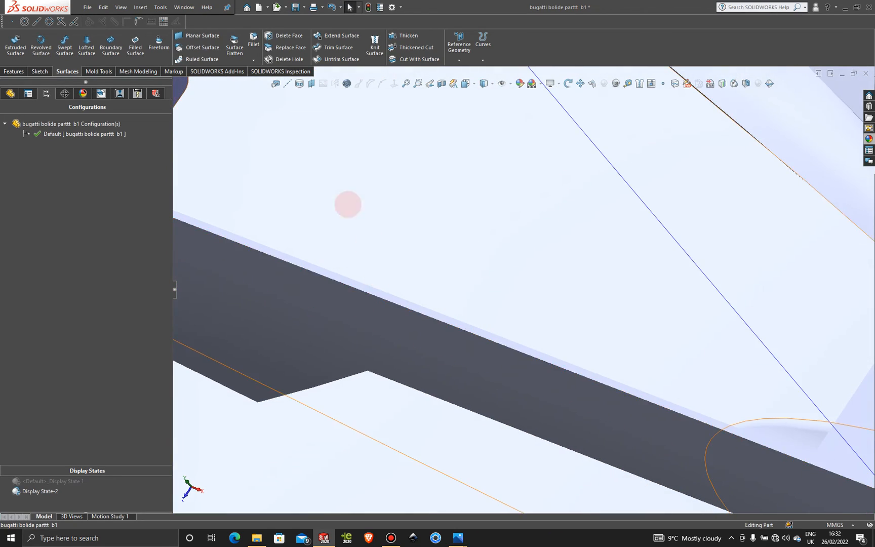
pyautogui.click(253, 39)
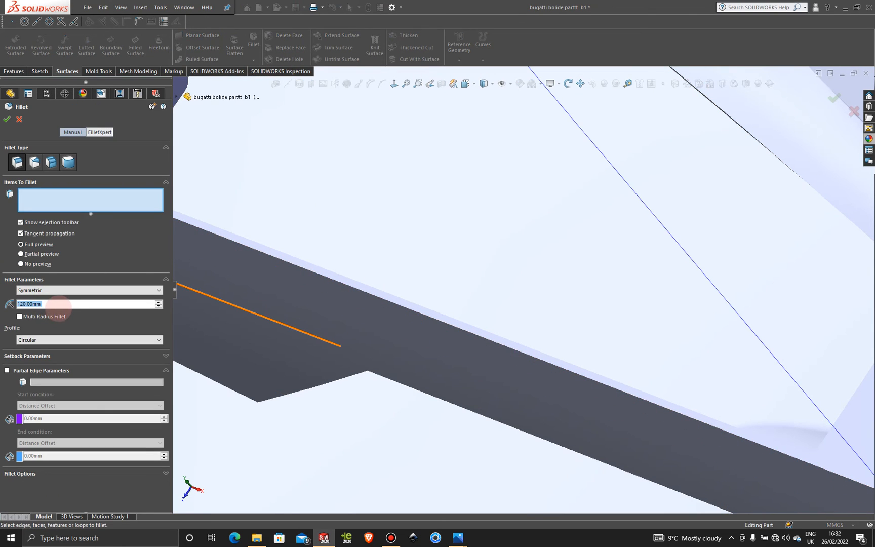
pyautogui.write('1')
pyautogui.scroll(-3, 411, 306)
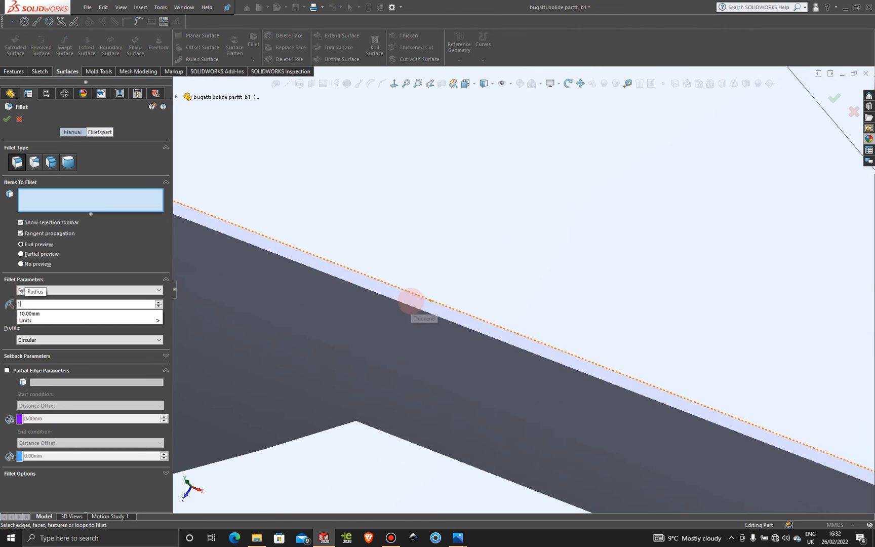
pyautogui.click(415, 308)
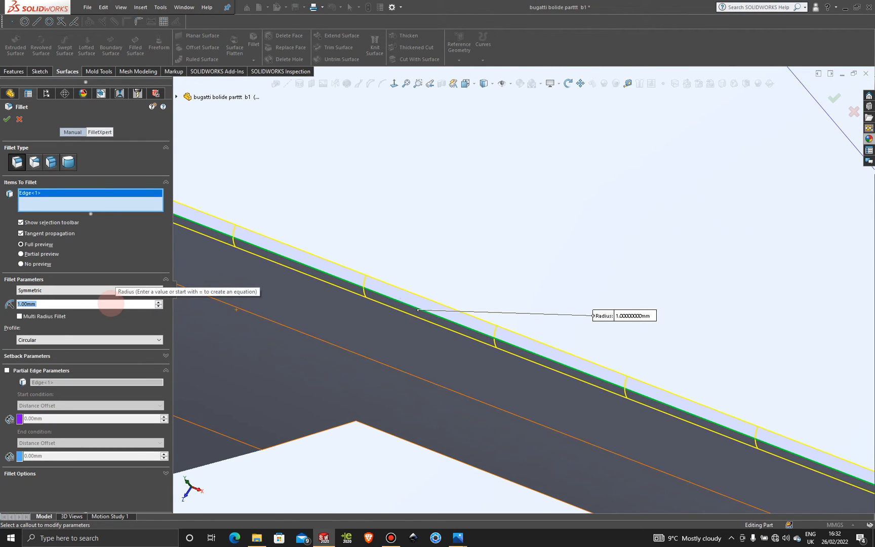
# - Try fillet radii of 0.5 mm and 0.1 mm on the fin's long top edge
pyautogui.write('0.')
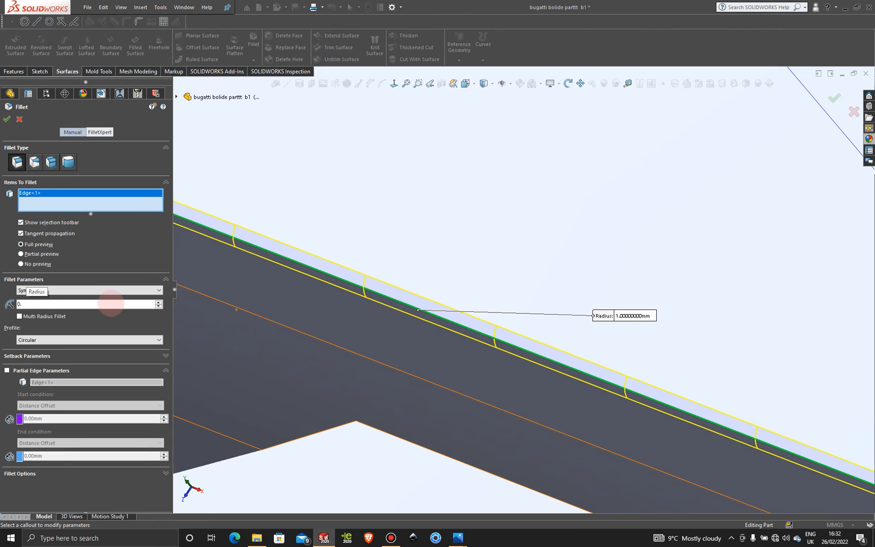
pyautogui.write('5')
pyautogui.press('Return')
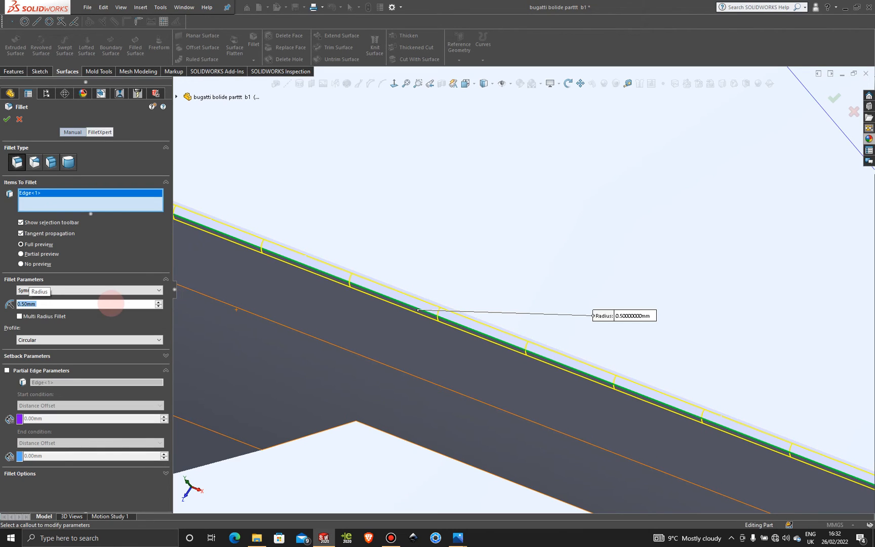
pyautogui.write('0.1')
pyautogui.press('Return')
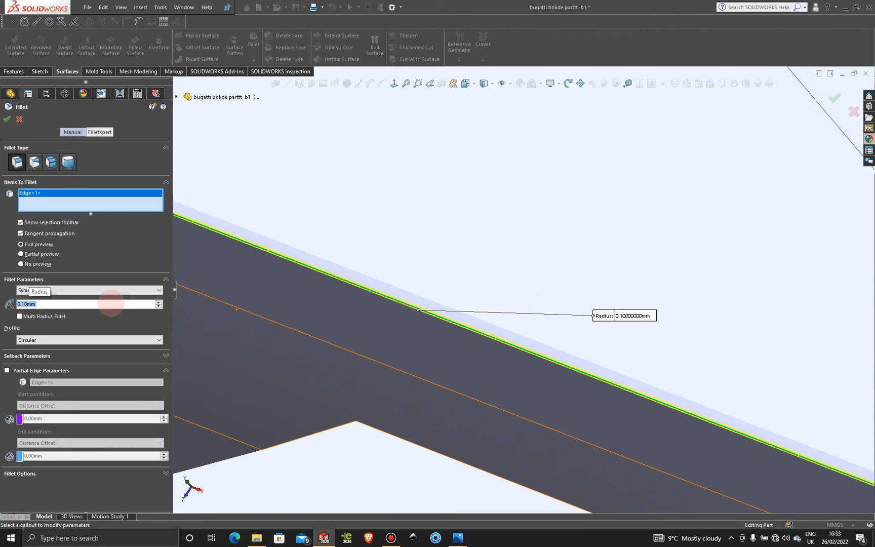
# - Set the fillet radius to 0.3 mm, add the opposite long top edge of the fin, and apply the fillet
pyautogui.click(110, 304)
pyautogui.write('0.3')
pyautogui.press('Return')
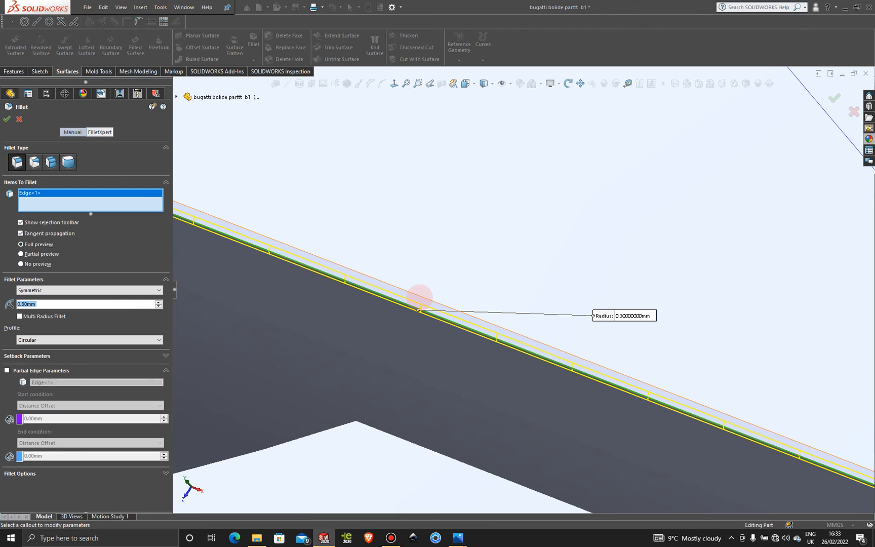
pyautogui.click(418, 297)
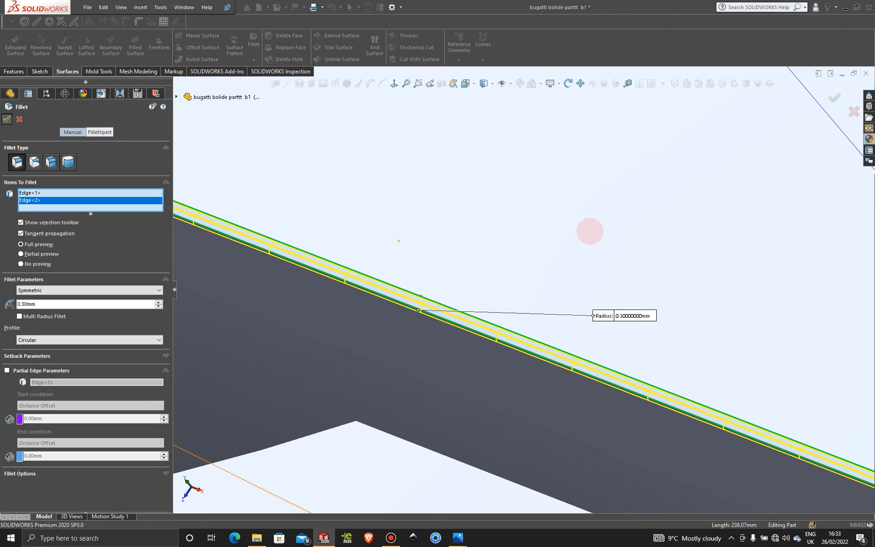
pyautogui.press('Return')
# - Review the filleted fin on the whole car body and save the part
pyautogui.scroll(6, 574, 330)
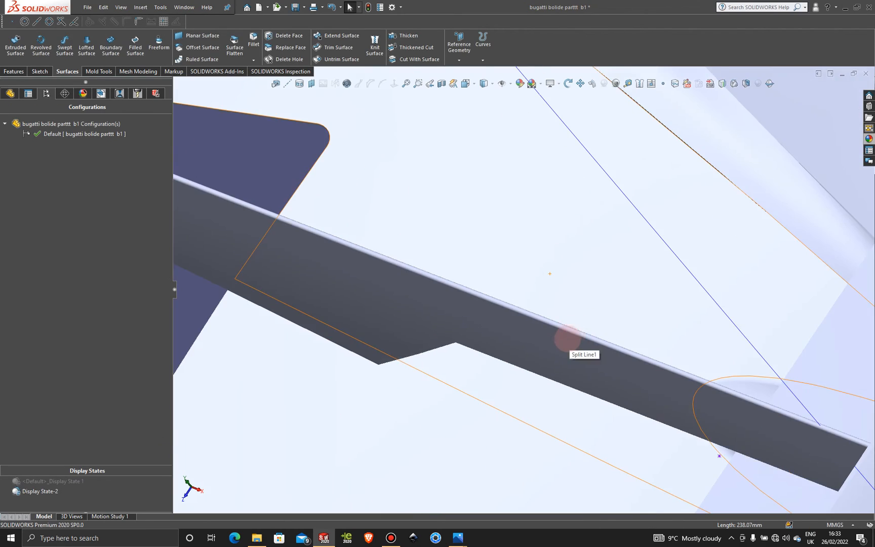
pyautogui.moveTo(484, 319); pyautogui.dragTo(486, 215, button='middle')
pyautogui.scroll(4, 549, 284)
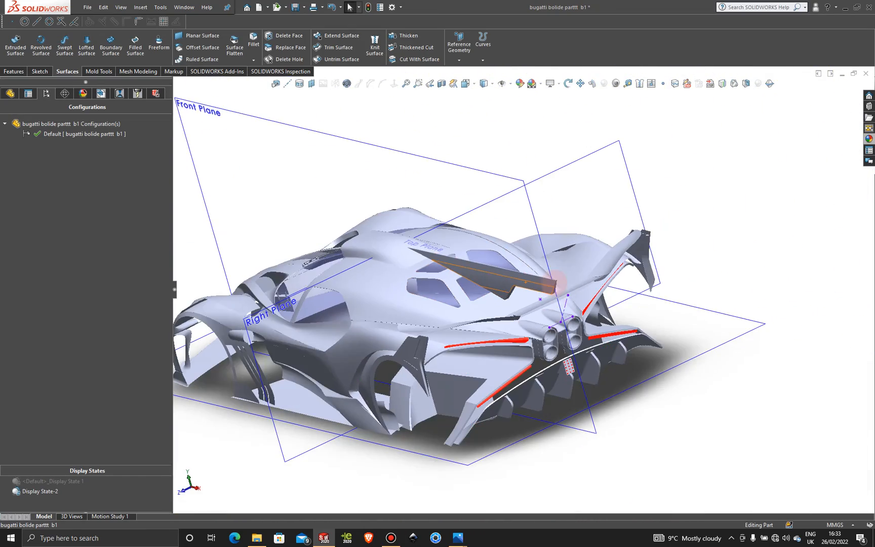
pyautogui.moveTo(552, 313); pyautogui.dragTo(565, 292, button='middle')
pyautogui.scroll(3, 565, 292)
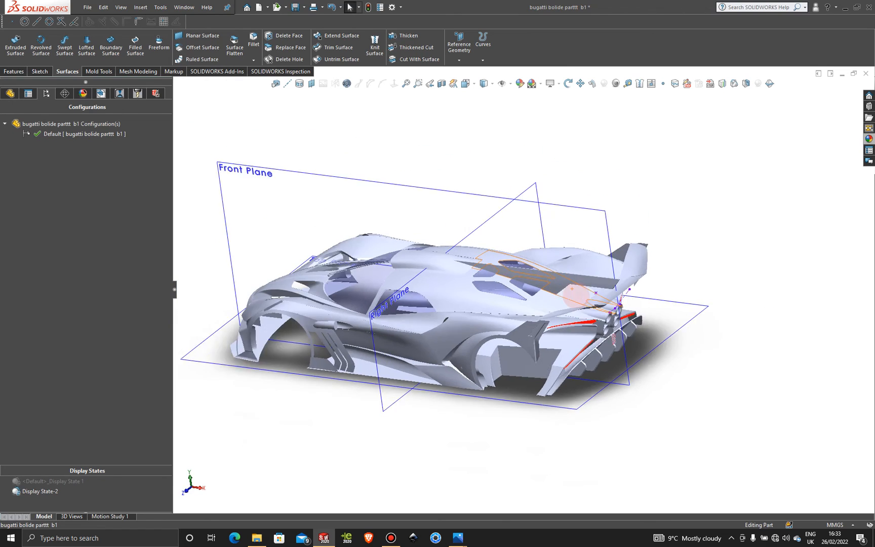
pyautogui.scroll(-3, 520, 264)
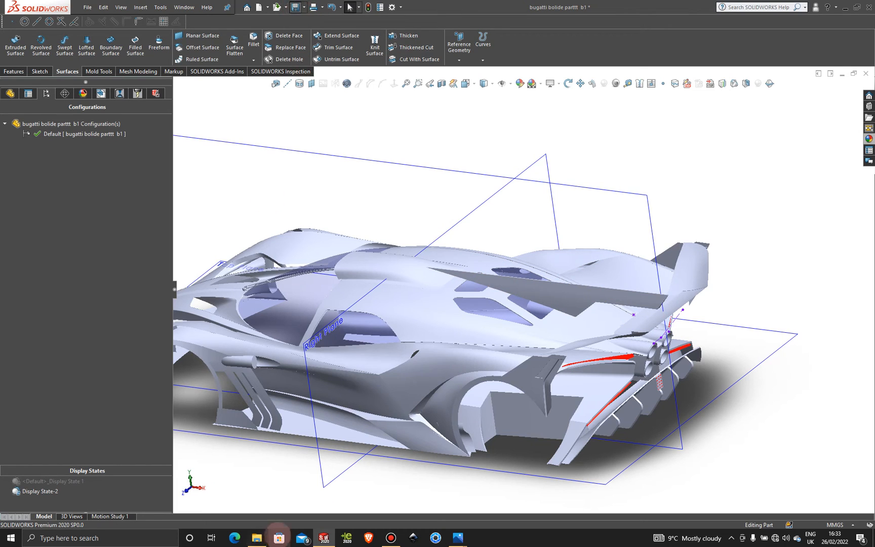
pyautogui.click(390, 537)
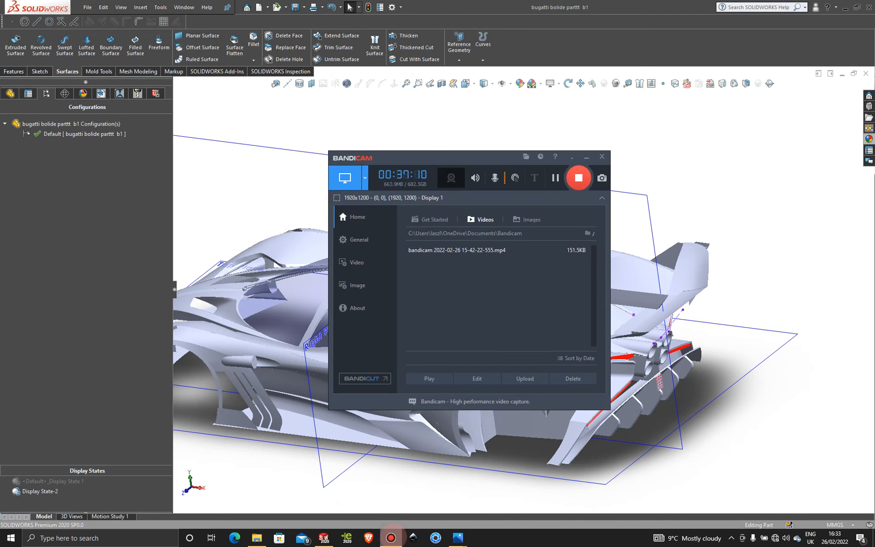
pyautogui.click(391, 537)
# - Create a reference plane parallel to the Right Plane, offset 265 mm toward the car's tail
pyautogui.moveTo(703, 238); pyautogui.dragTo(710, 264, button='middle')
pyautogui.scroll(-5, 625, 298)
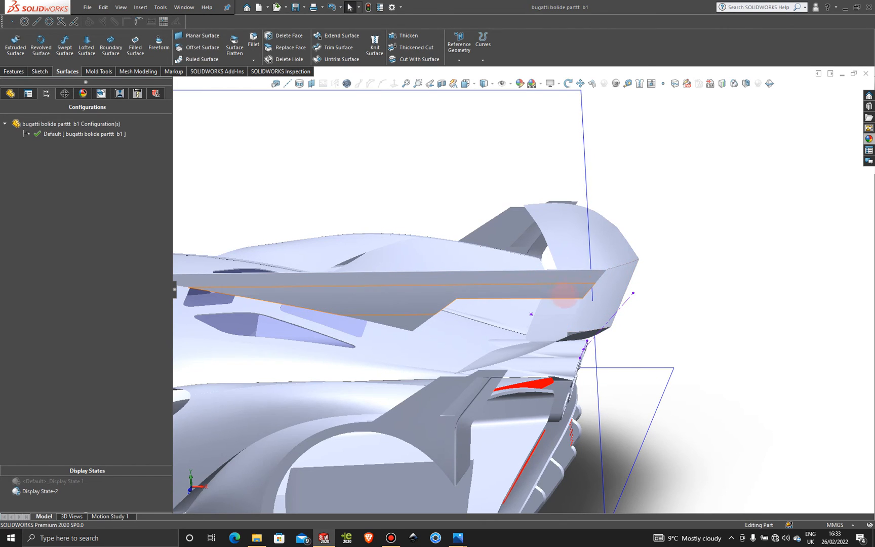
pyautogui.scroll(5, 521, 293)
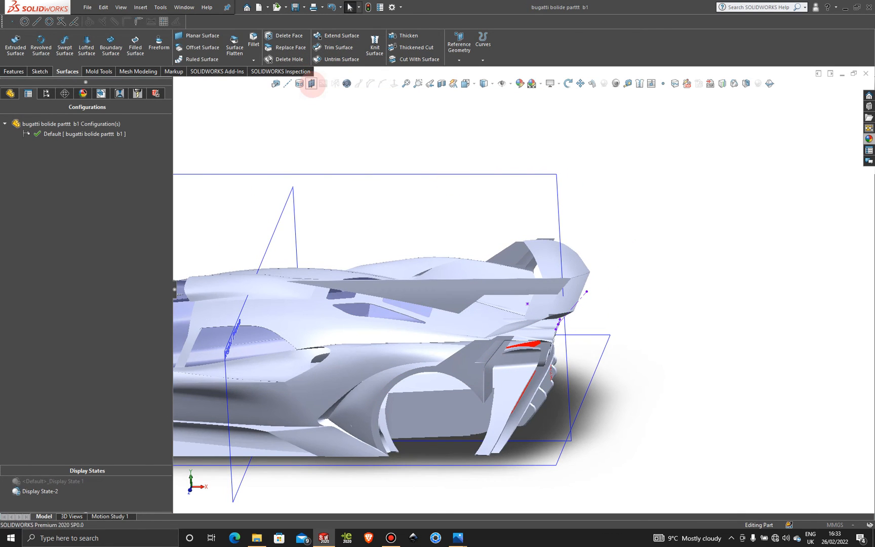
pyautogui.click(312, 83)
pyautogui.click(291, 201)
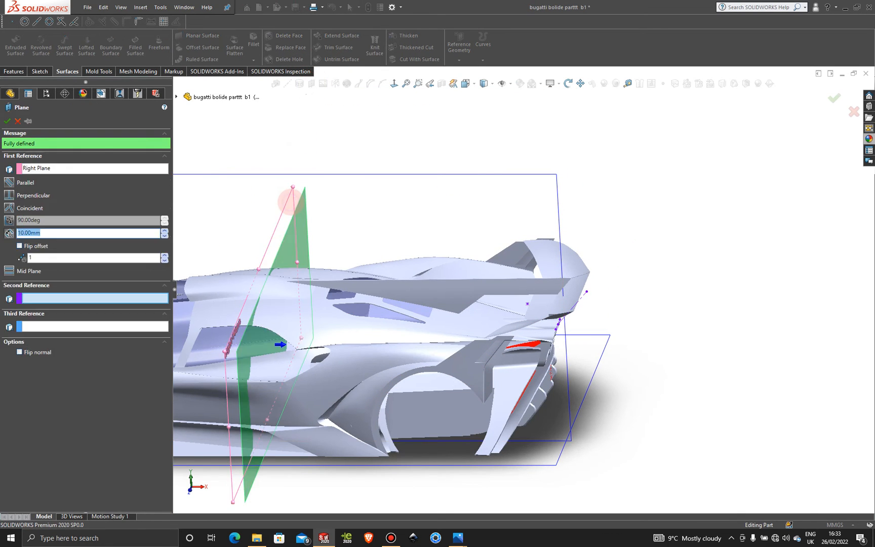
pyautogui.click(165, 229)
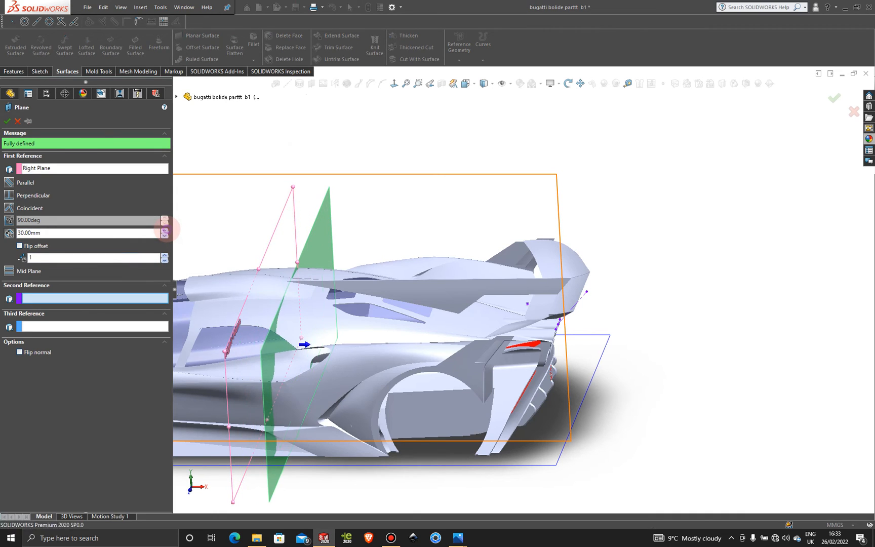
pyautogui.click(165, 230)
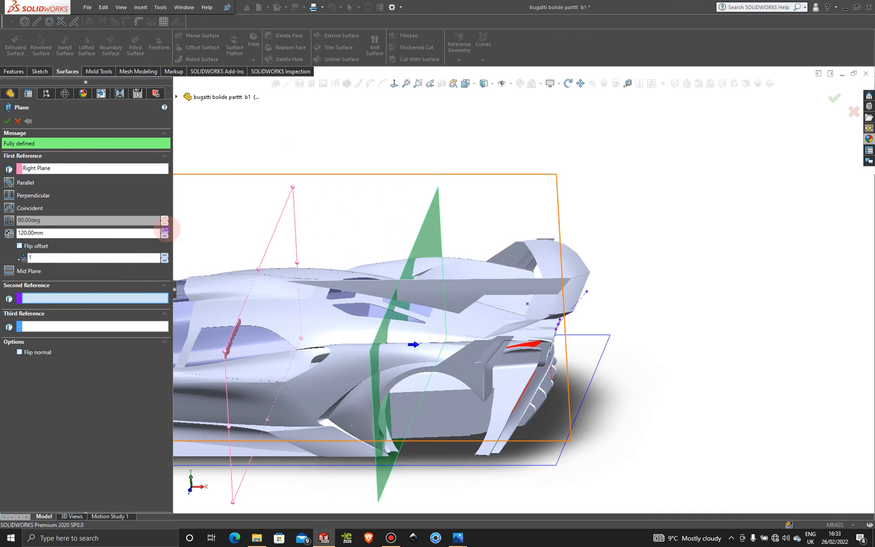
pyautogui.click(165, 230)
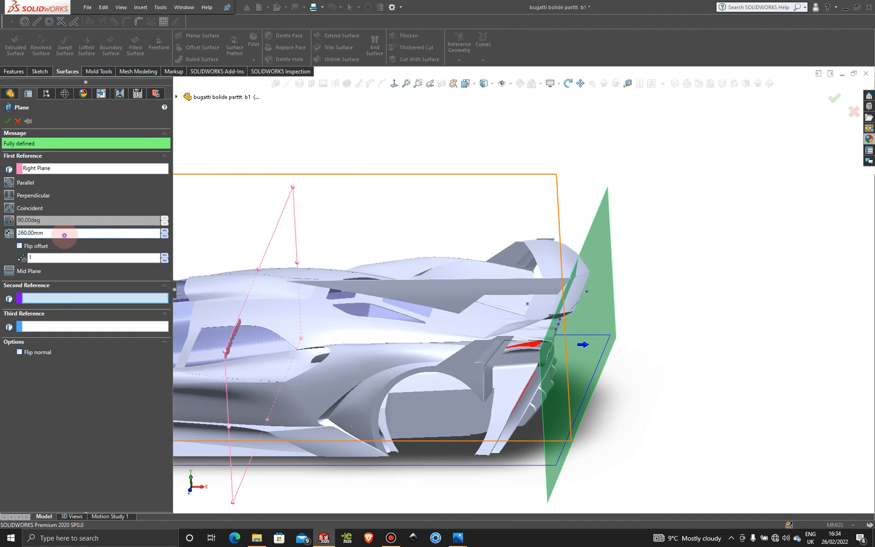
pyautogui.doubleClick(64, 233)
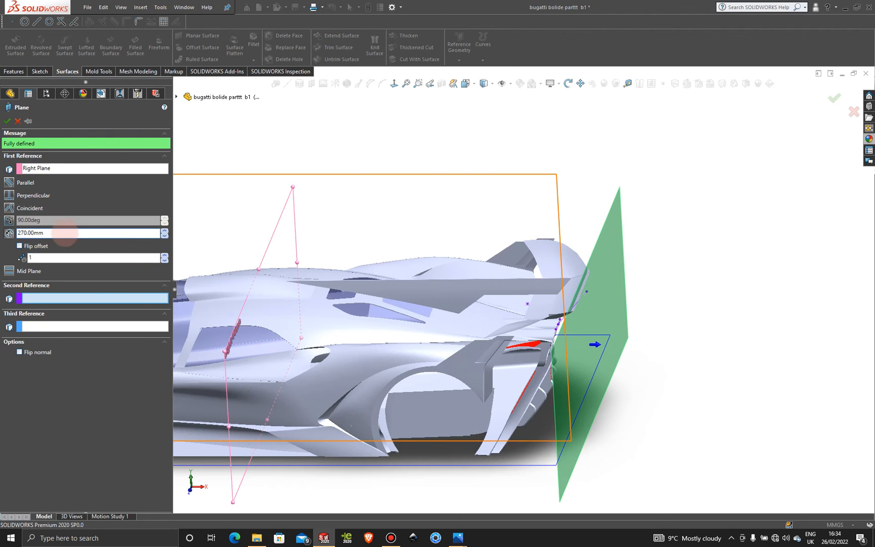
pyautogui.doubleClick(51, 232)
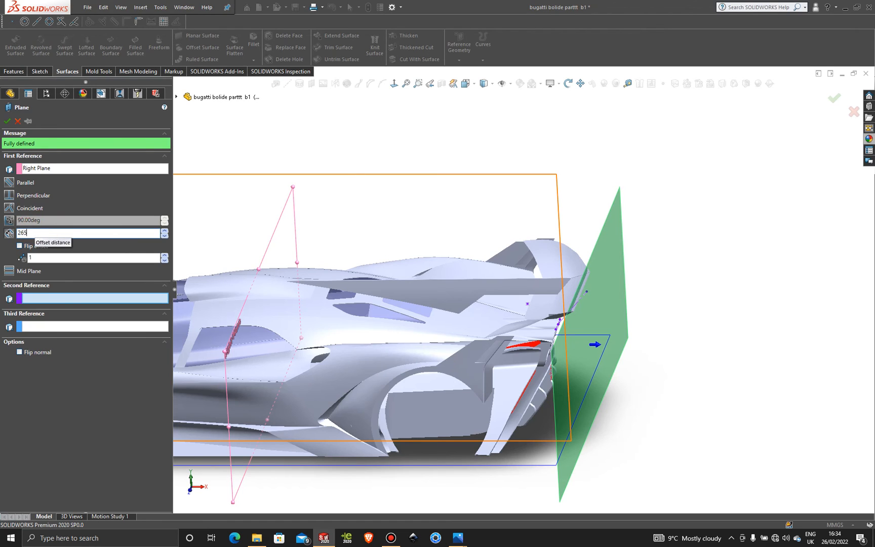
pyautogui.press('Return')
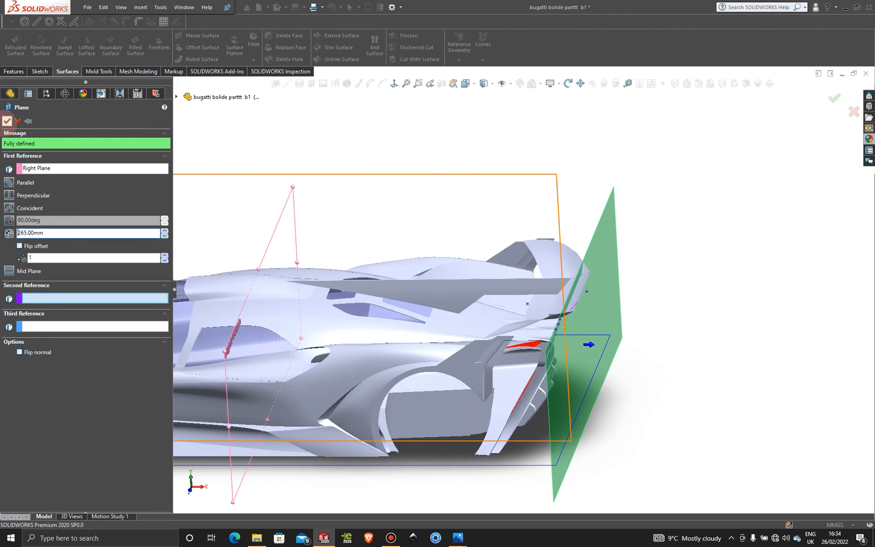
pyautogui.click(7, 121)
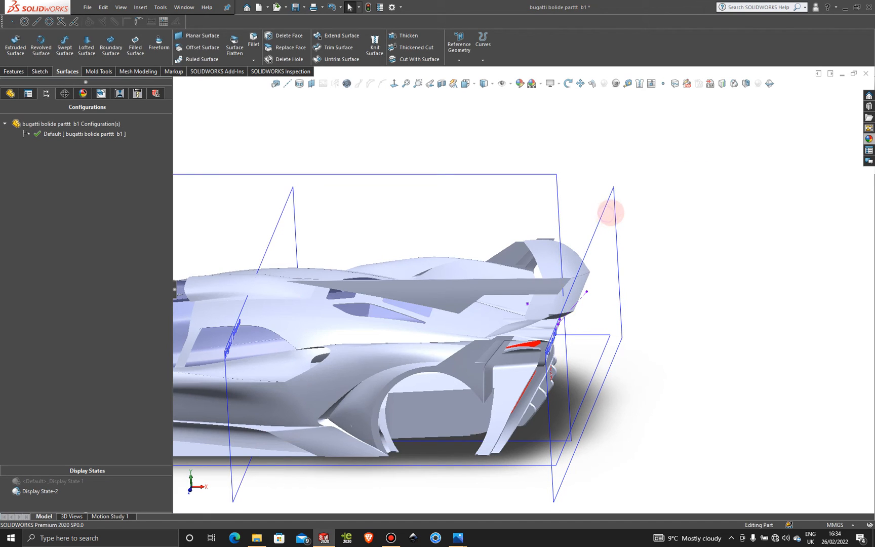
# - Start a sketch on the new offset plane at the car's tail and view it straight on
pyautogui.click(613, 212)
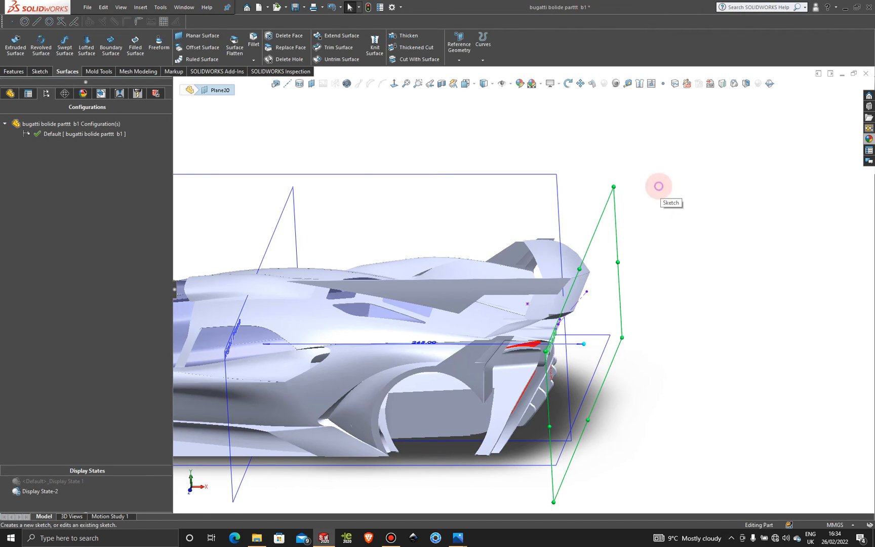
pyautogui.click(659, 186)
pyautogui.click(394, 83)
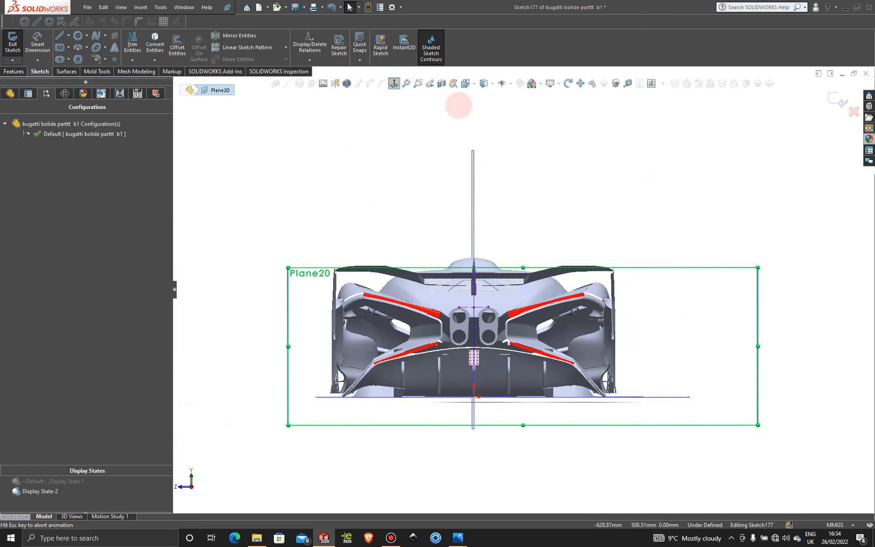
# - Sketch a circle of about 2.03 mm radius centred on the dorsal fin's vertical centreline over its end face
pyautogui.scroll(-10, 462, 264)
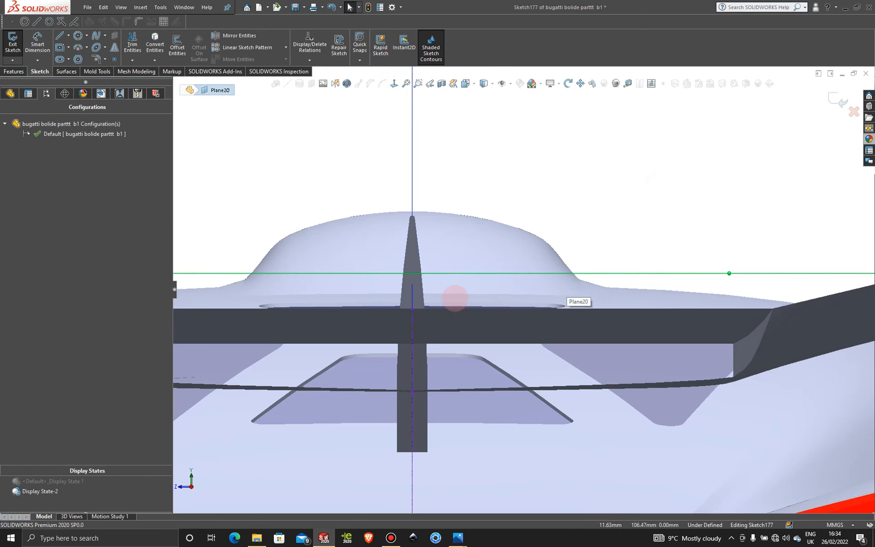
pyautogui.scroll(-1, 377, 302)
pyautogui.scroll(2, 503, 406)
pyautogui.moveTo(466, 377); pyautogui.dragTo(545, 283, button='middle')
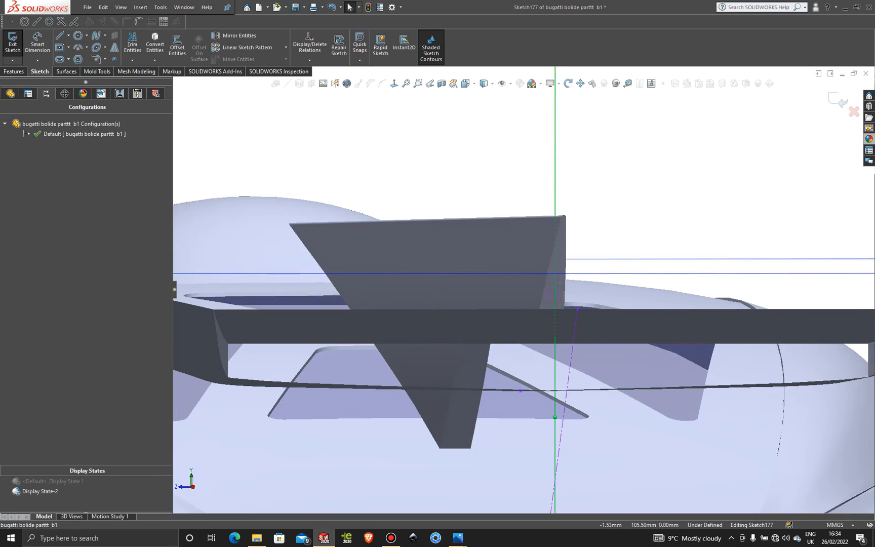
pyautogui.click(550, 294)
pyautogui.press('space')
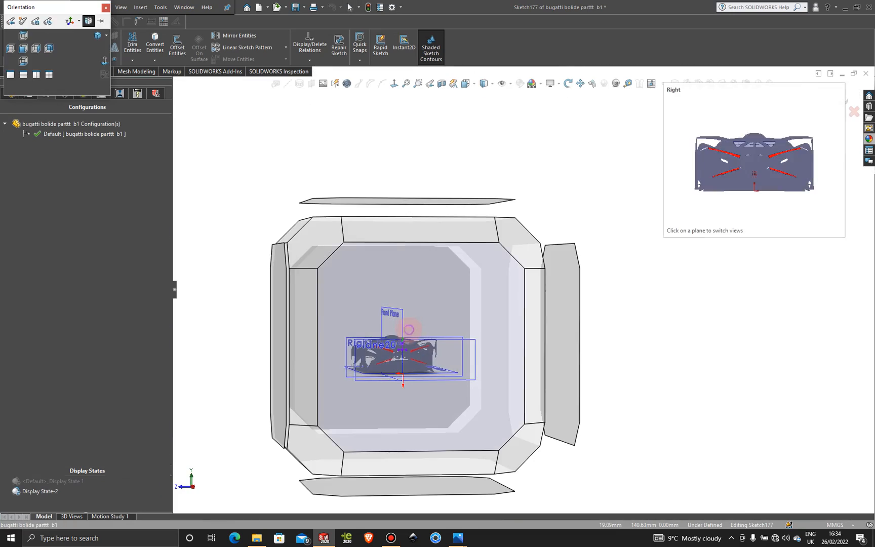
pyautogui.click(410, 330)
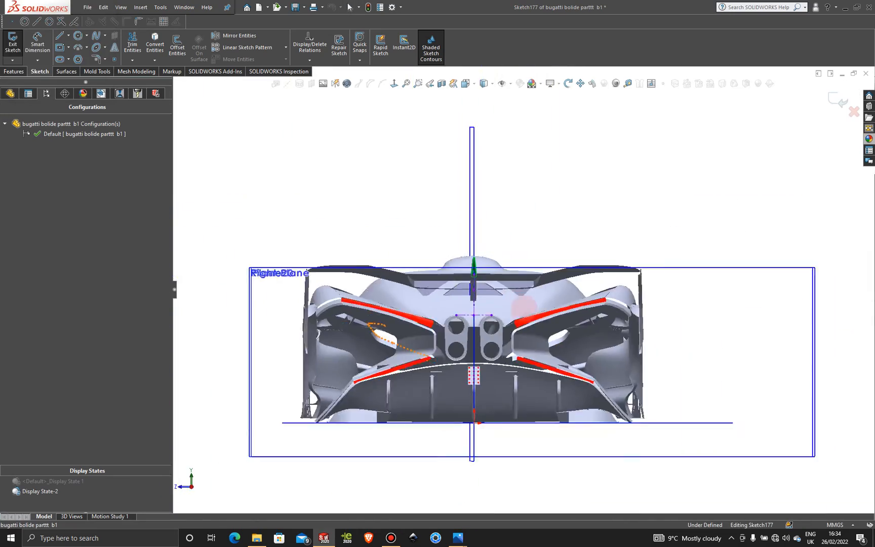
pyautogui.scroll(-10, 479, 236)
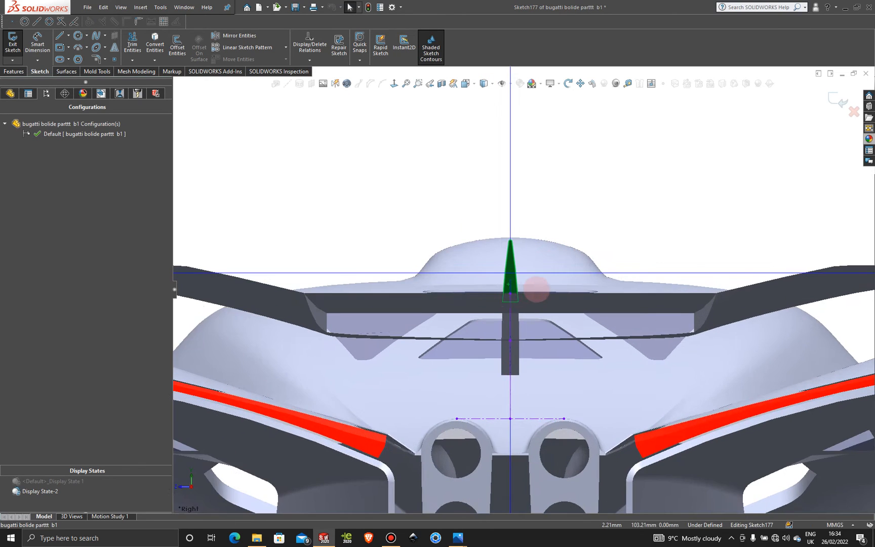
pyautogui.scroll(-2, 556, 271)
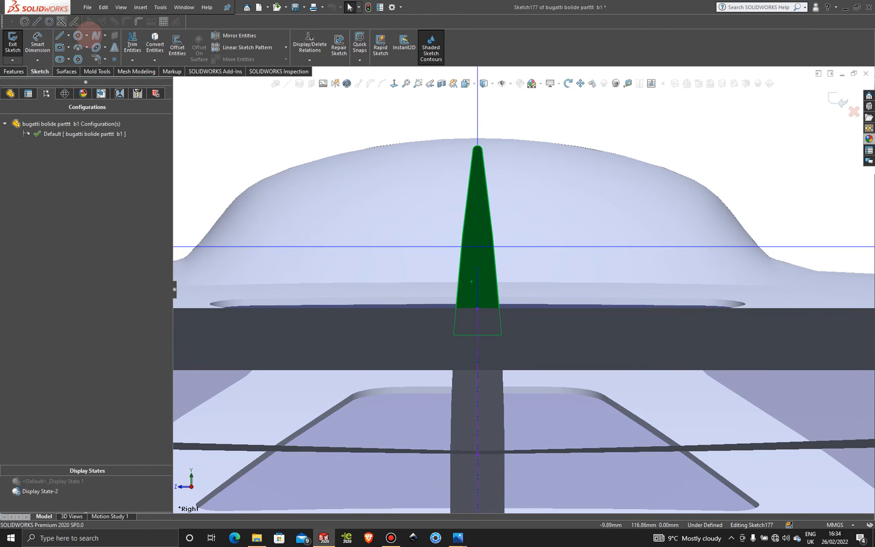
pyautogui.click(77, 36)
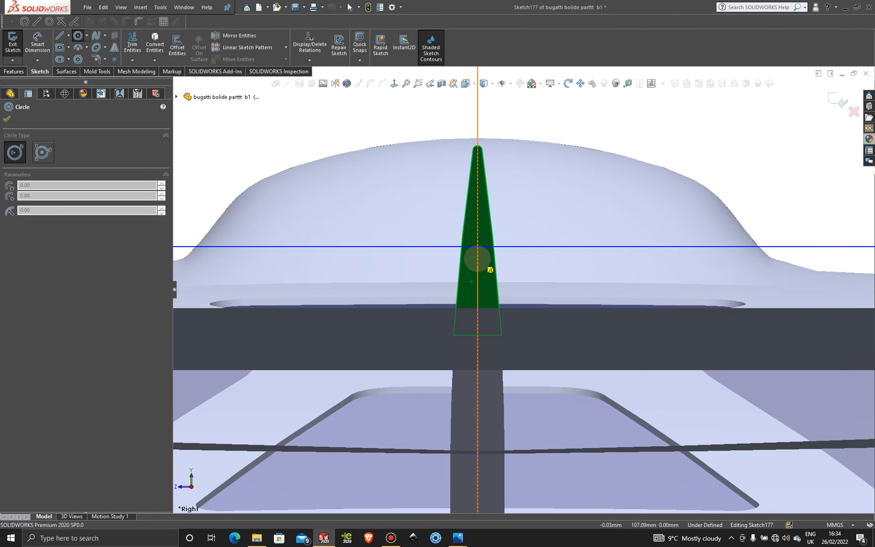
pyautogui.moveTo(477, 259); pyautogui.dragTo(504, 267)
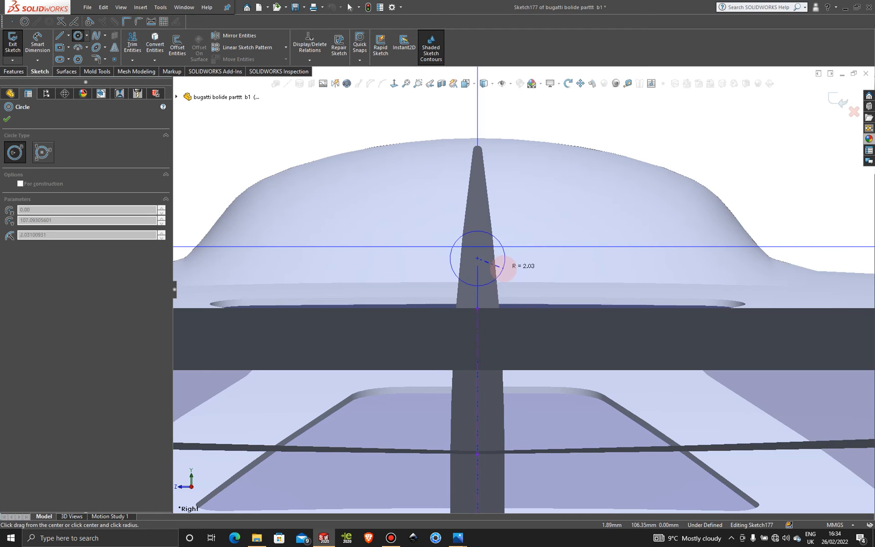
pyautogui.moveTo(502, 268); pyautogui.dragTo(503, 268)
pyautogui.press('Escape')
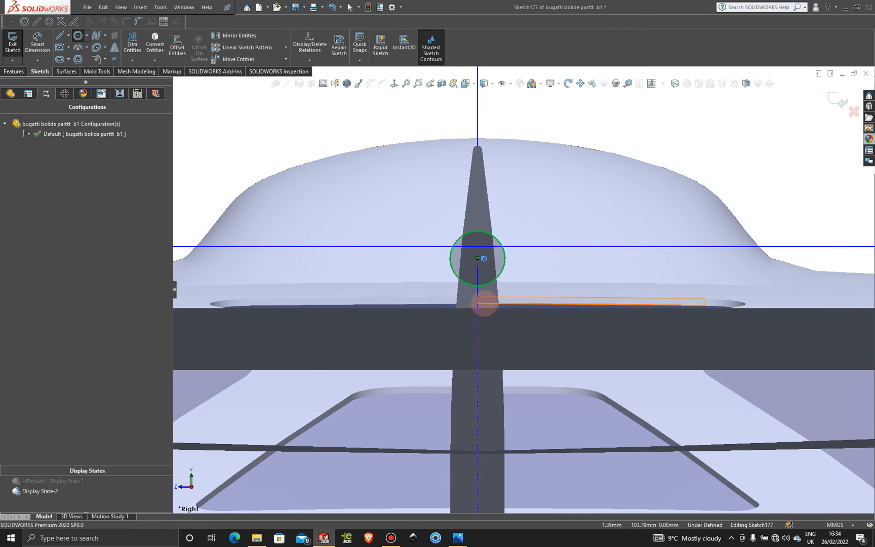
# - Extrude the circle 24 mm in the reversed direction, into the dorsal fin, with the result merged
pyautogui.scroll(3, 510, 276)
pyautogui.scroll(3, 510, 275)
pyautogui.moveTo(510, 276); pyautogui.dragTo(562, 318, button='middle')
pyautogui.scroll(-5, 408, 244)
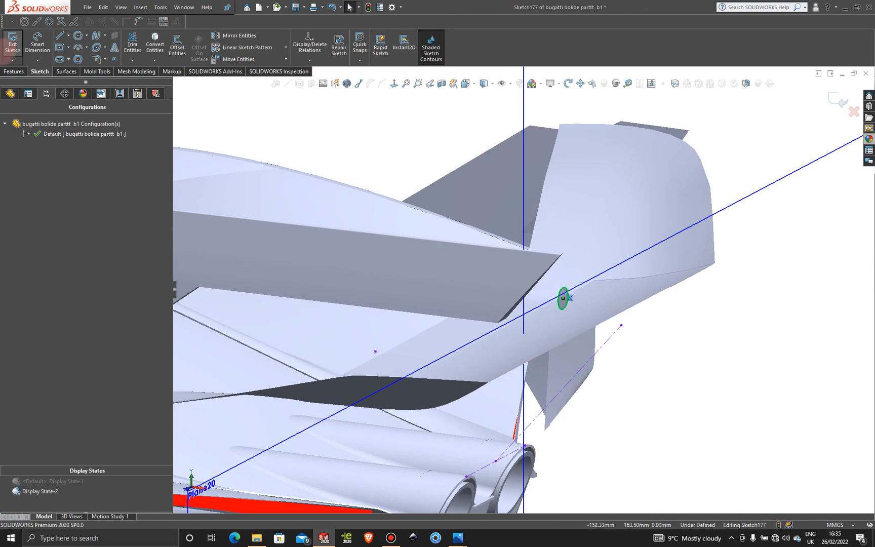
pyautogui.click(14, 71)
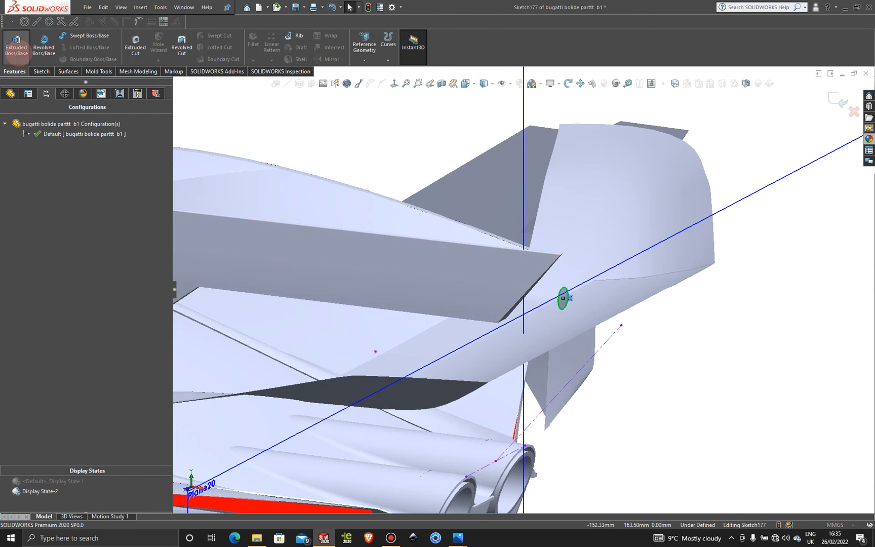
pyautogui.click(16, 51)
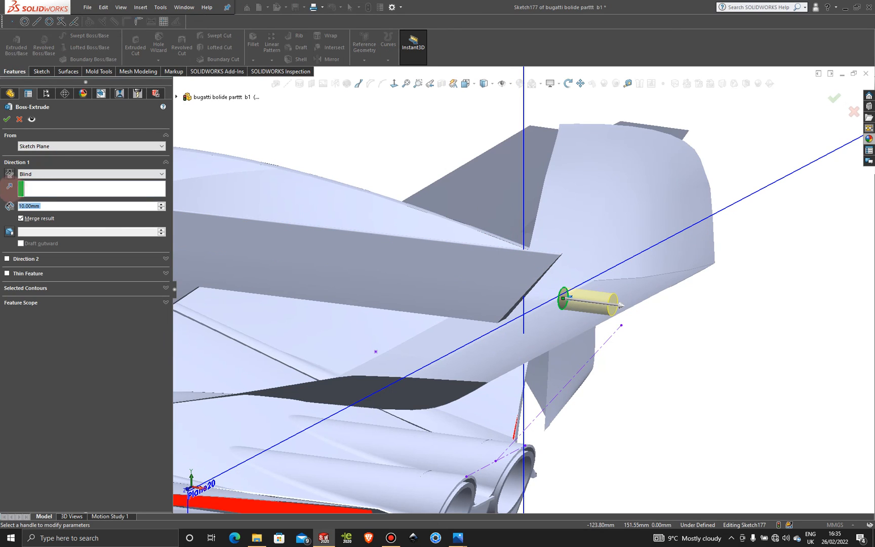
pyautogui.click(10, 173)
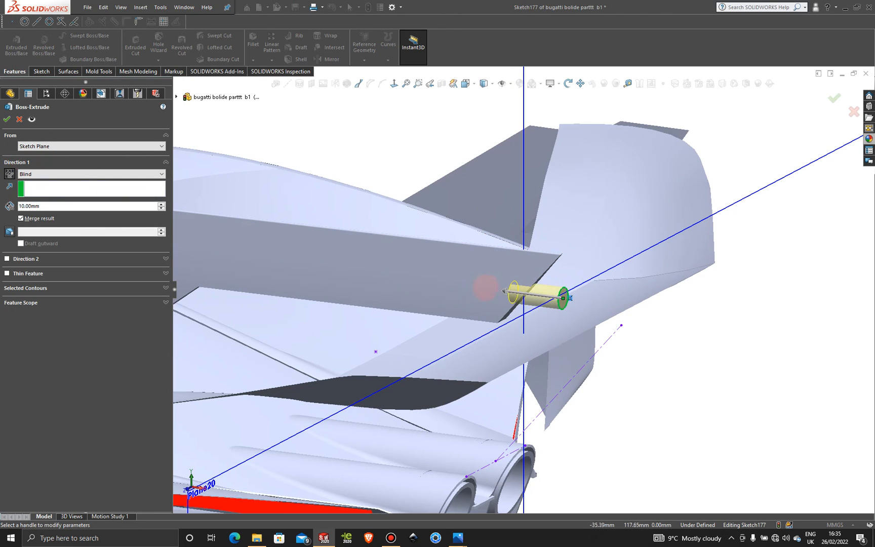
pyautogui.moveTo(503, 291); pyautogui.dragTo(434, 282)
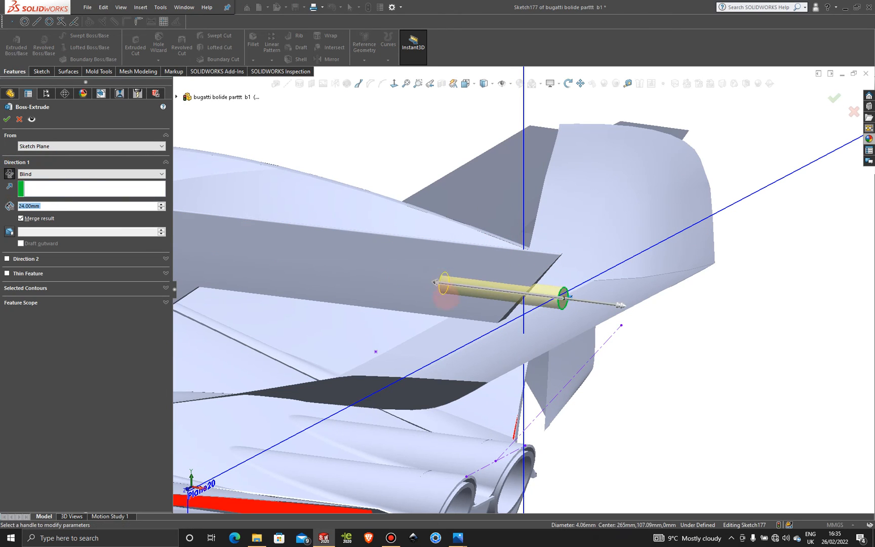
pyautogui.scroll(3, 420, 291)
pyautogui.moveTo(377, 276); pyautogui.dragTo(410, 279, button='middle')
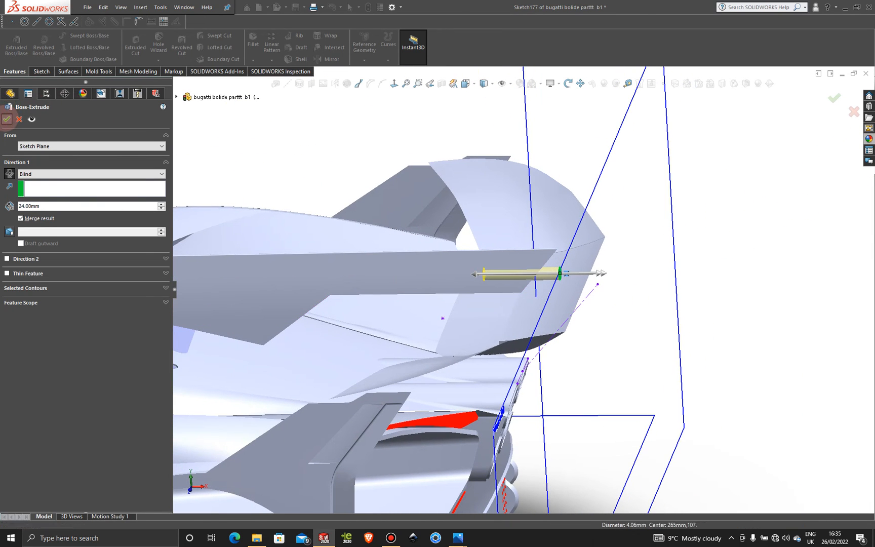
pyautogui.click(6, 119)
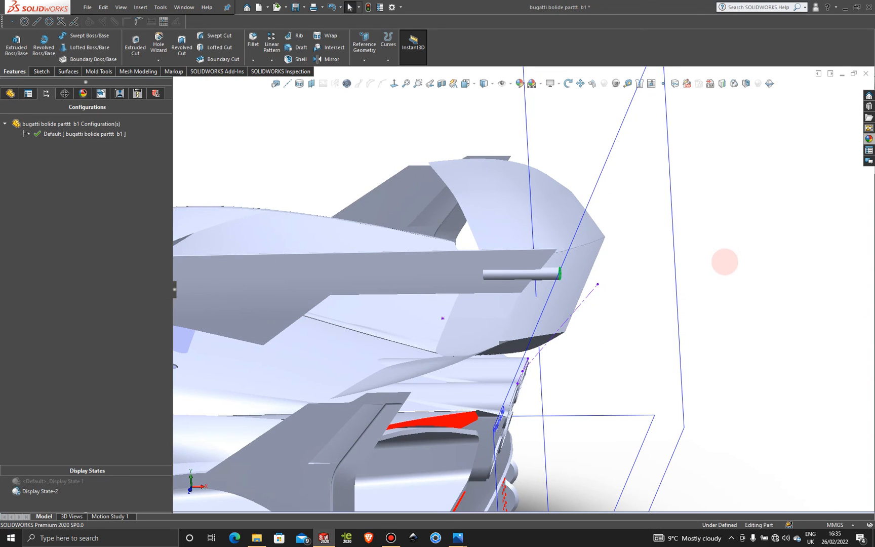
# - Try to fillet the rod's blunt front edge where it meets the fin's side with a 20 mm radius
pyautogui.moveTo(724, 260); pyautogui.dragTo(521, 258, button='middle')
pyautogui.scroll(-6, 474, 285)
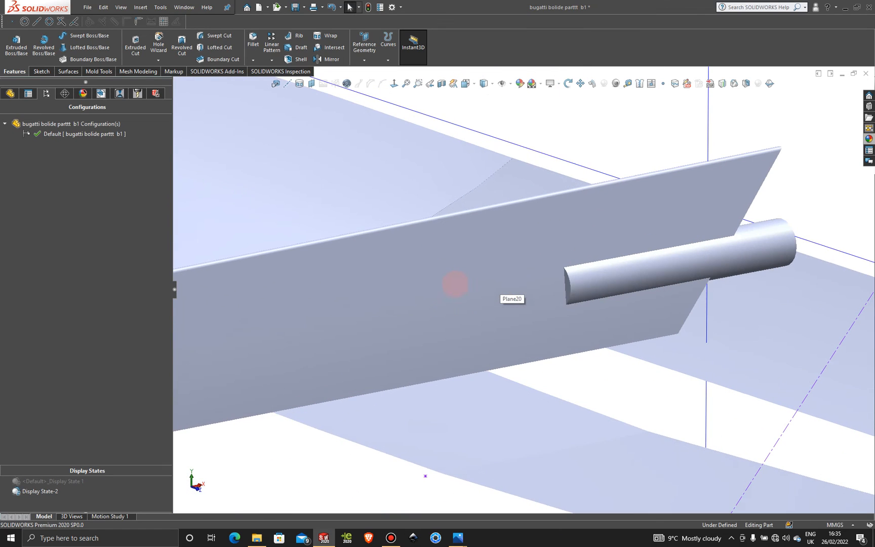
pyautogui.click(252, 60)
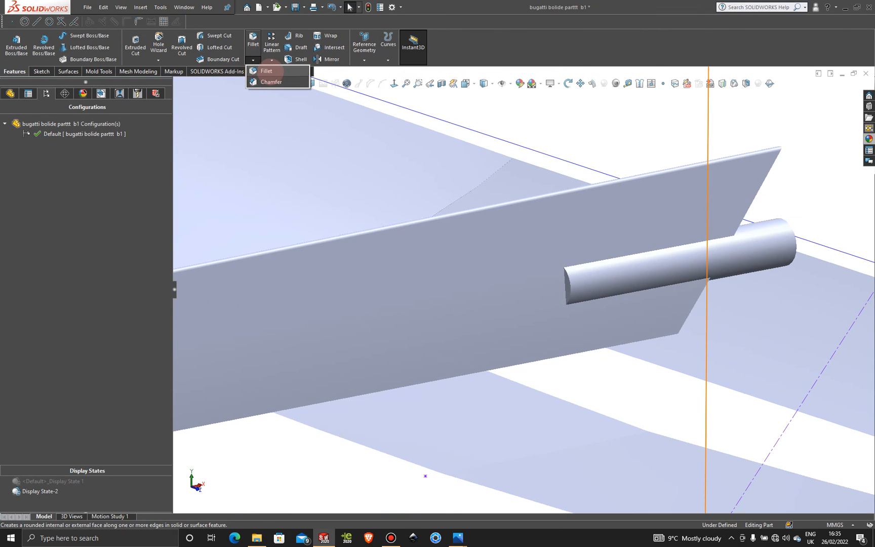
pyautogui.click(266, 71)
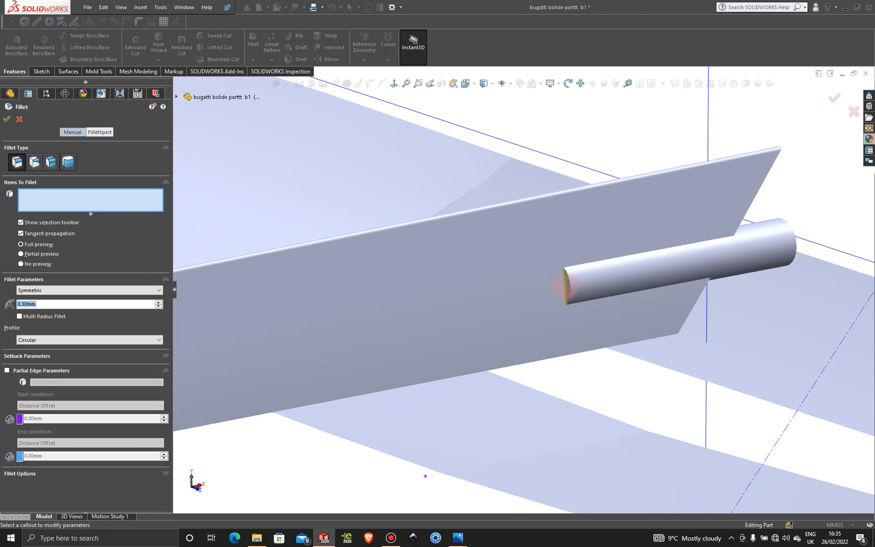
pyautogui.click(565, 286)
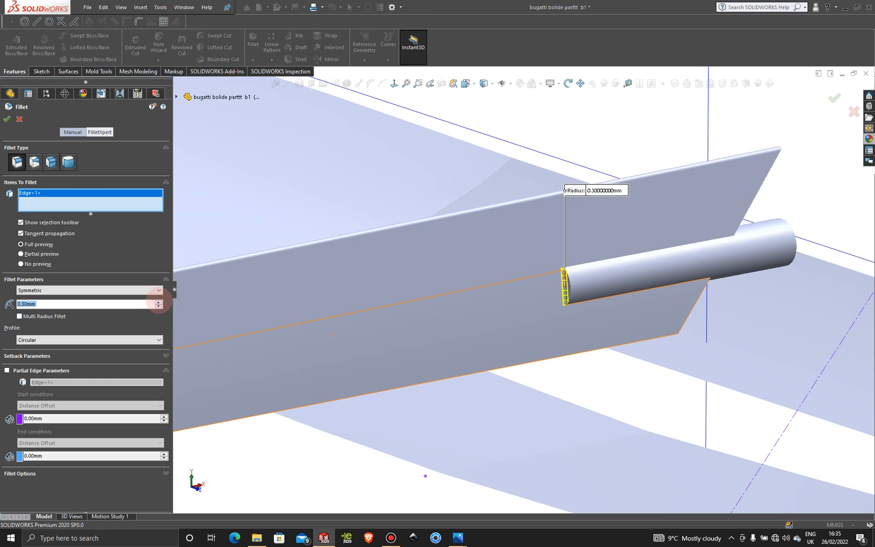
pyautogui.click(158, 302)
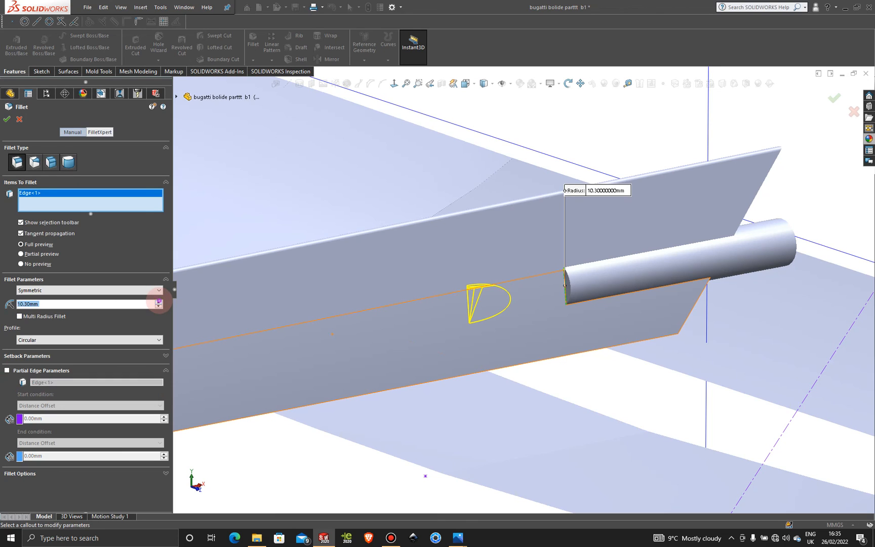
pyautogui.click(159, 302)
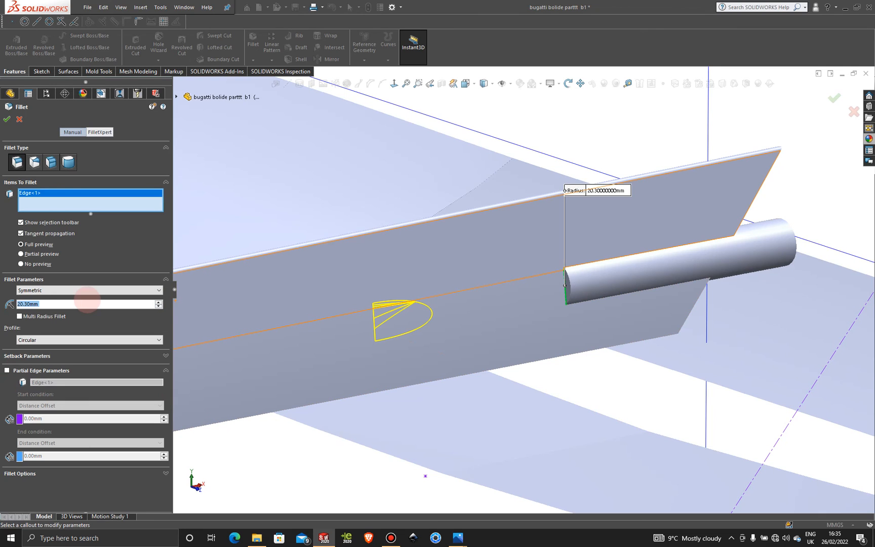
pyautogui.write('20')
pyautogui.press('Return')
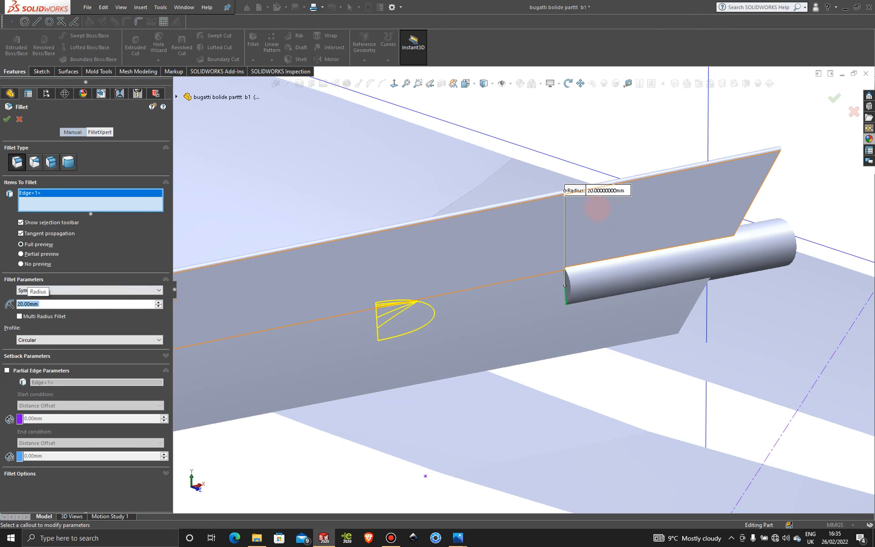
pyautogui.scroll(2, 549, 262)
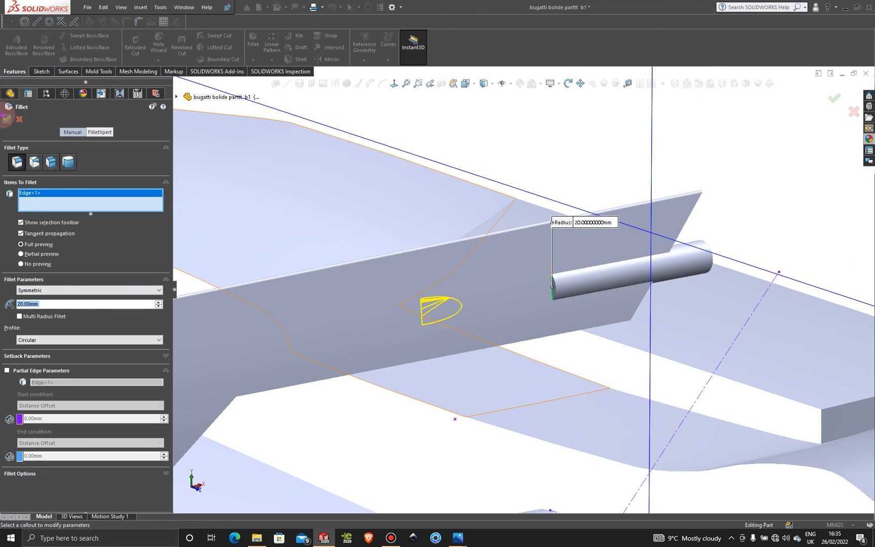
pyautogui.click(7, 119)
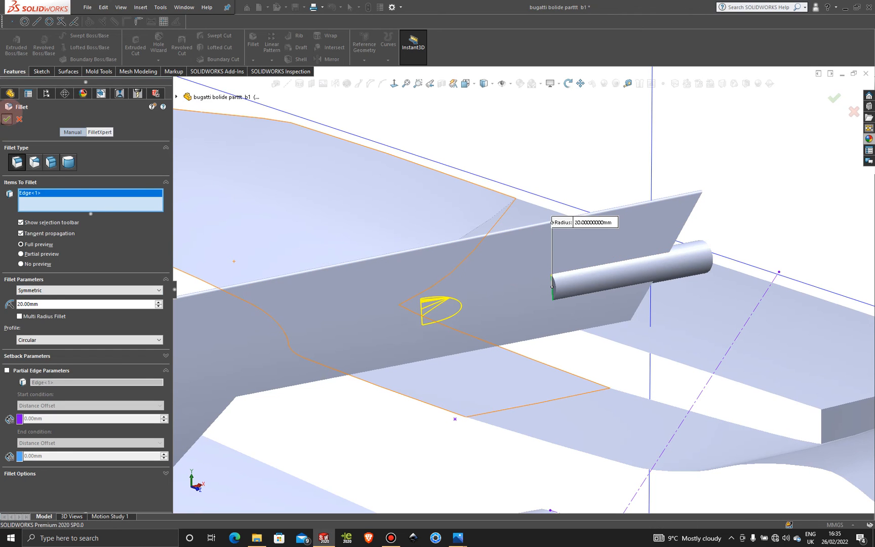
# - Inspect the filleted rod end from several angles and undo the fillet
pyautogui.scroll(2, 513, 259)
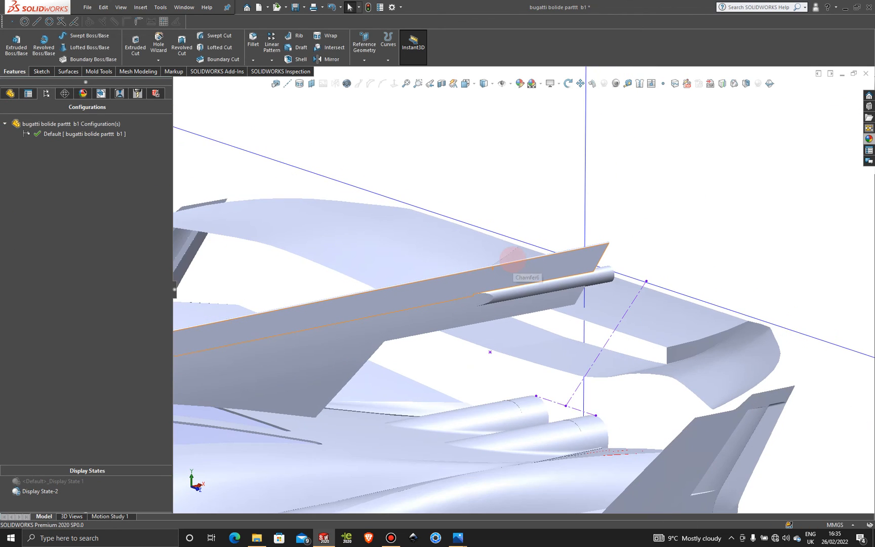
pyautogui.moveTo(440, 281); pyautogui.dragTo(504, 350, button='middle')
pyautogui.moveTo(440, 308); pyautogui.dragTo(376, 319, button='middle')
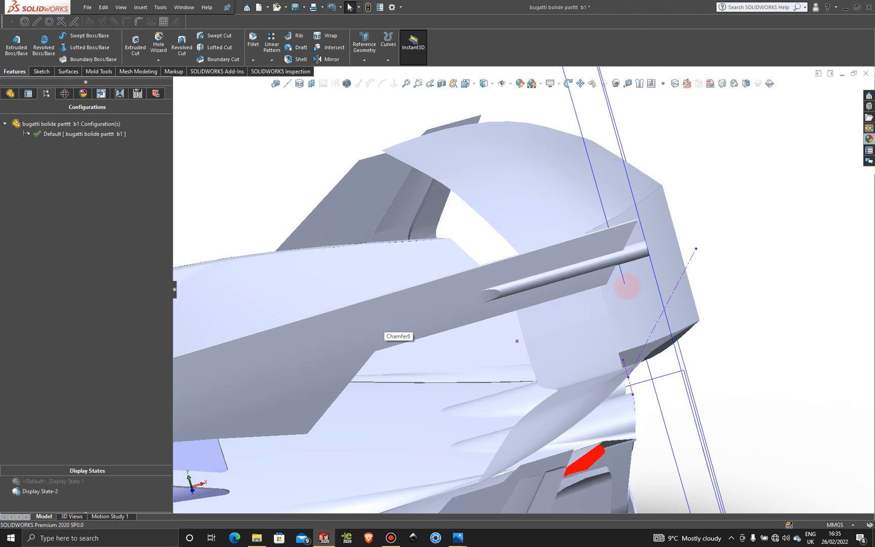
pyautogui.scroll(-5, 603, 266)
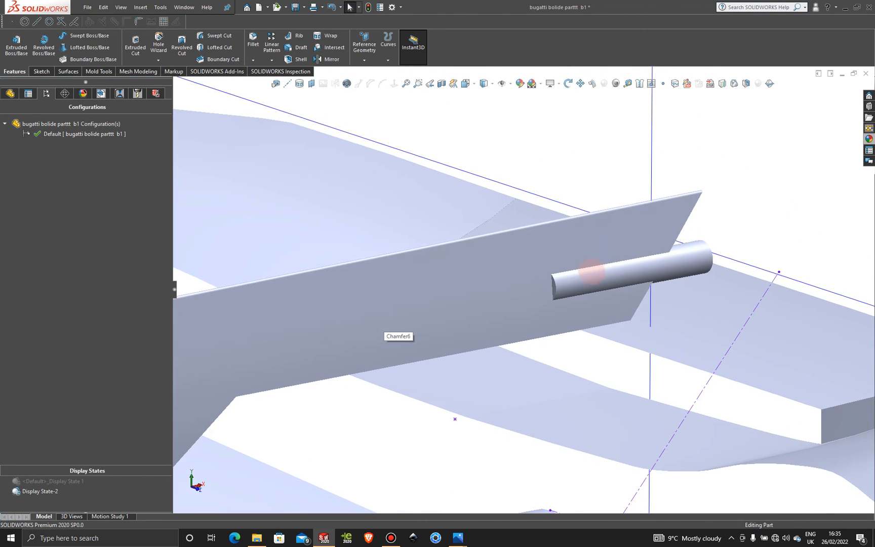
# - Start a chamfer on the rod's blunt front edge where it meets the fin's side, with a 1 mm distance and 83° angle
pyautogui.scroll(-4, 582, 284)
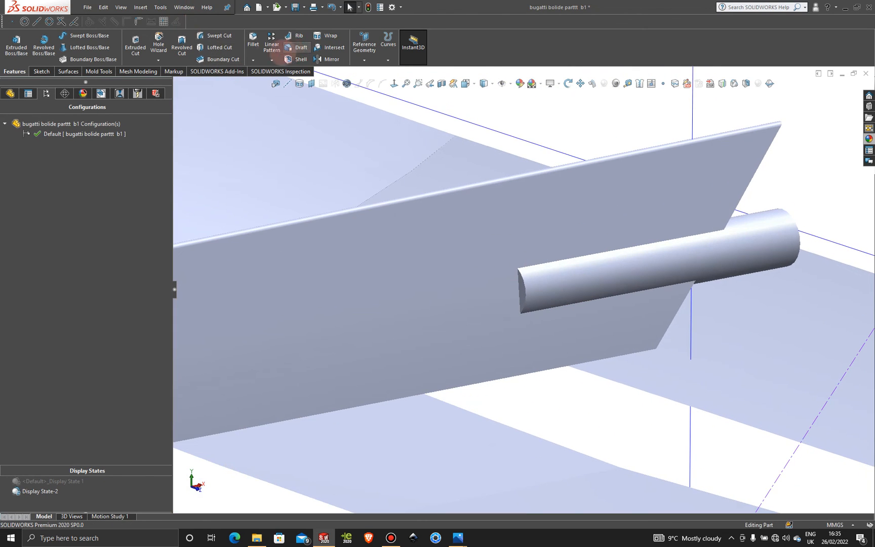
pyautogui.click(252, 59)
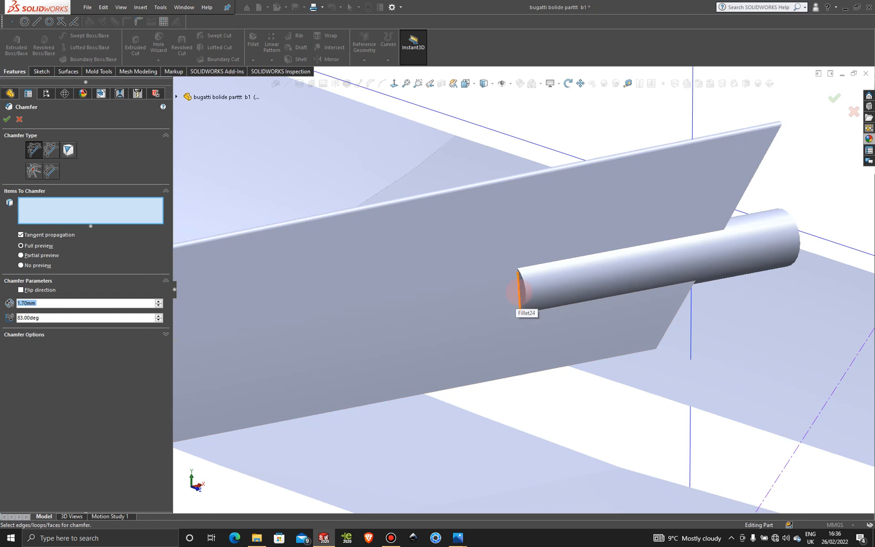
pyautogui.click(519, 291)
pyautogui.click(76, 303)
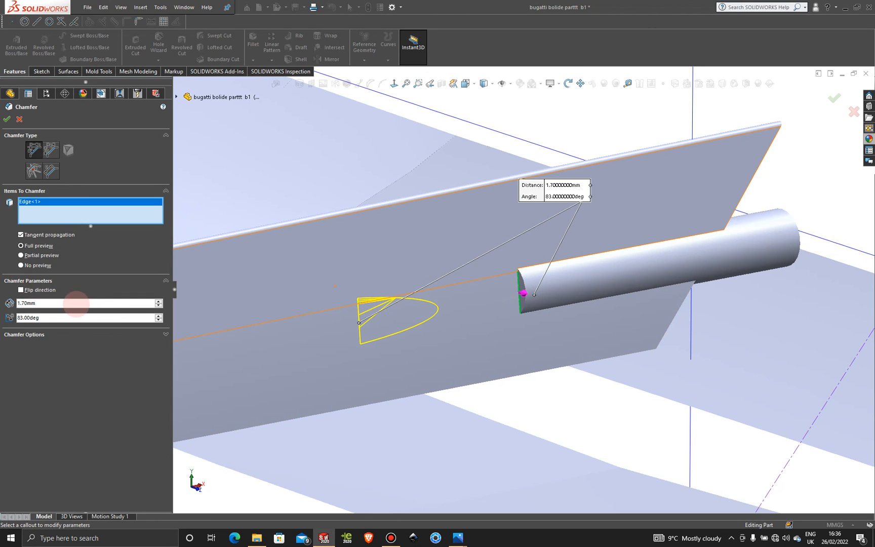
pyautogui.doubleClick(104, 303)
pyautogui.write('1')
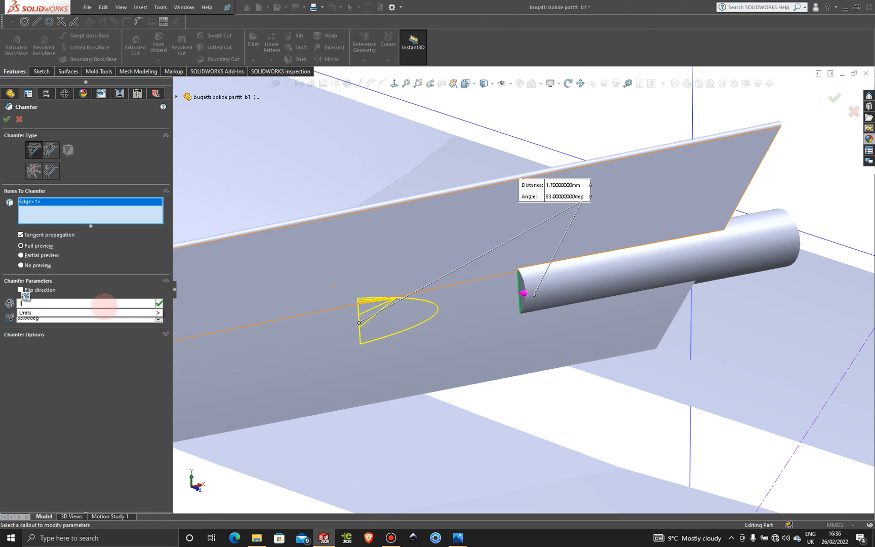
pyautogui.press('Return')
pyautogui.click(504, 229)
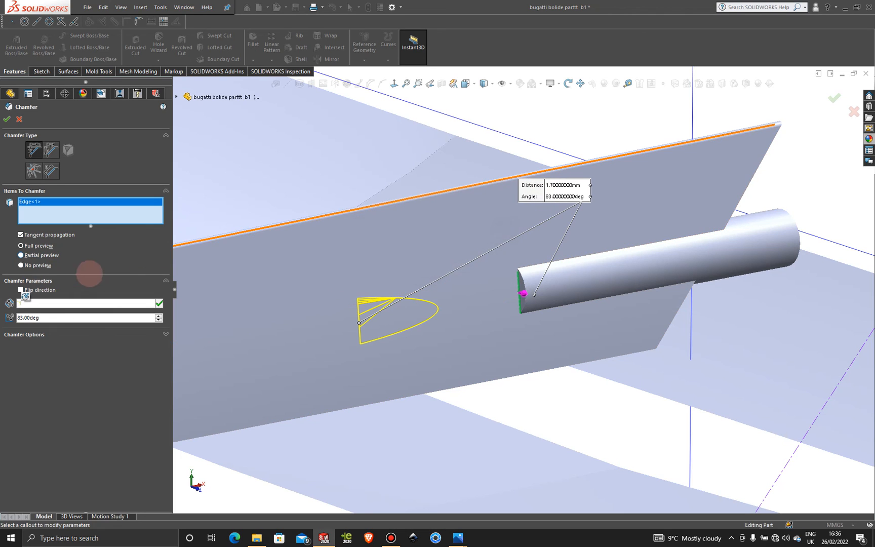
pyautogui.moveTo(45, 304); pyautogui.dragTo(2, 286)
pyautogui.write('1')
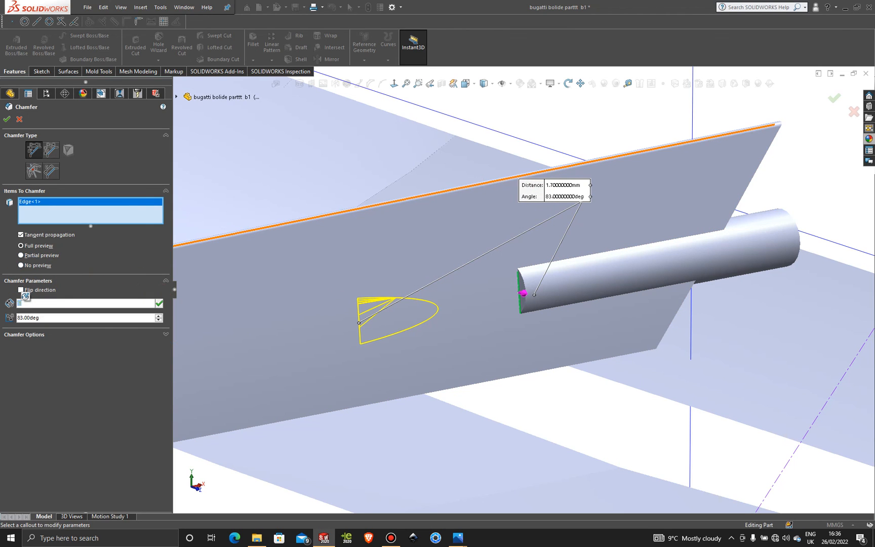
pyautogui.press('Return')
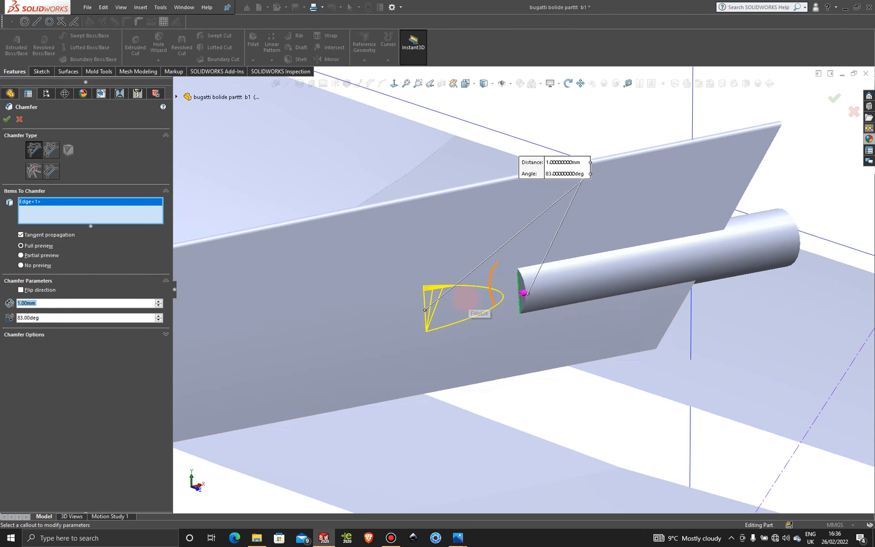
# - Add the rod's matching front edge on the fin's opposite side to the chamfer and apply it
pyautogui.moveTo(469, 304); pyautogui.dragTo(353, 268, button='middle')
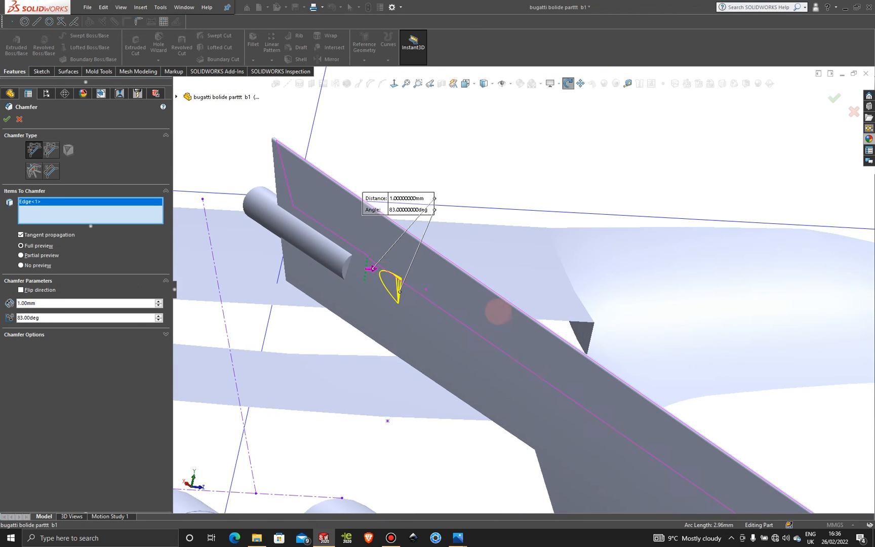
pyautogui.click(347, 267)
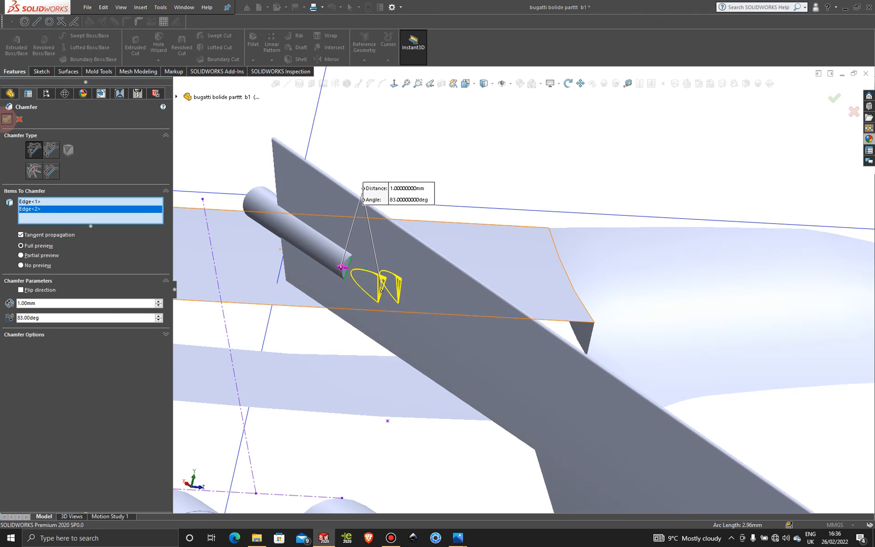
pyautogui.click(7, 119)
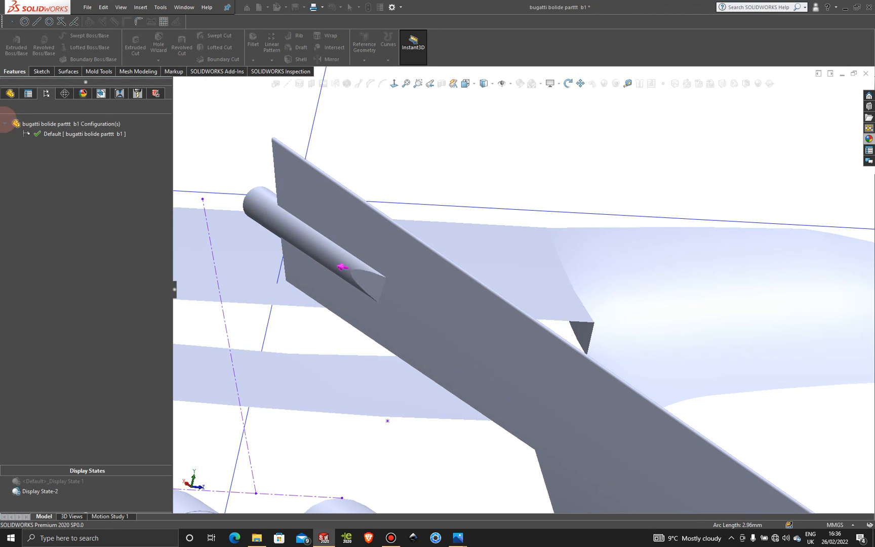
# - Fillet the rod's upper and lower long edges along the fin's side with a 3 mm radius
pyautogui.moveTo(531, 182); pyautogui.dragTo(450, 324, button='middle')
pyautogui.scroll(-4, 578, 318)
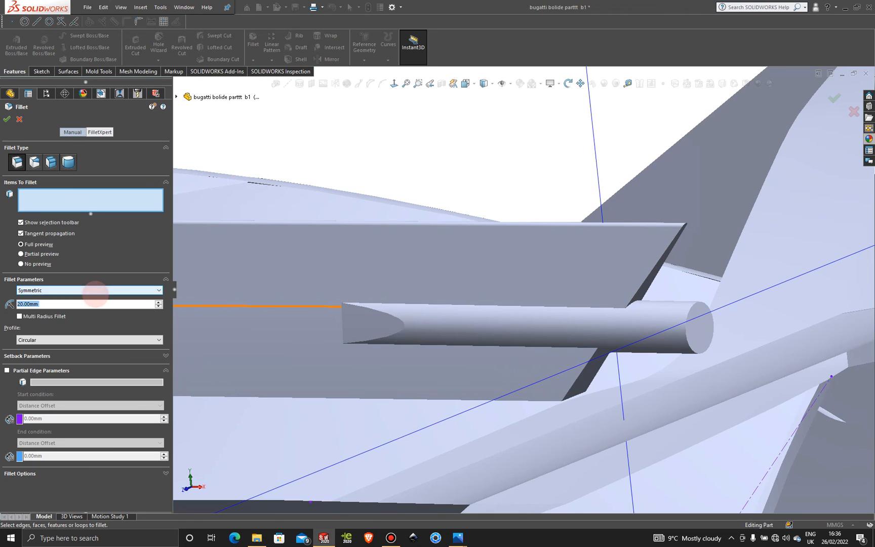
pyautogui.write('1')
pyautogui.click(472, 304)
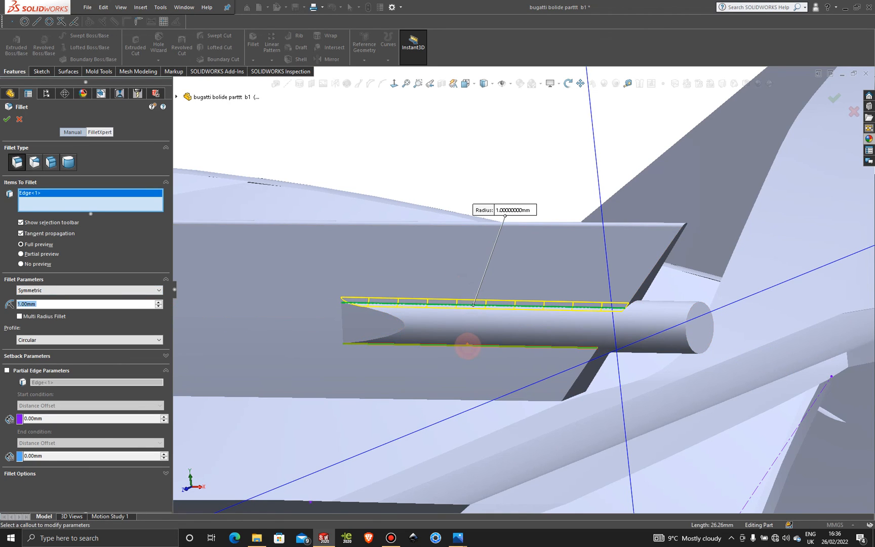
pyautogui.click(467, 345)
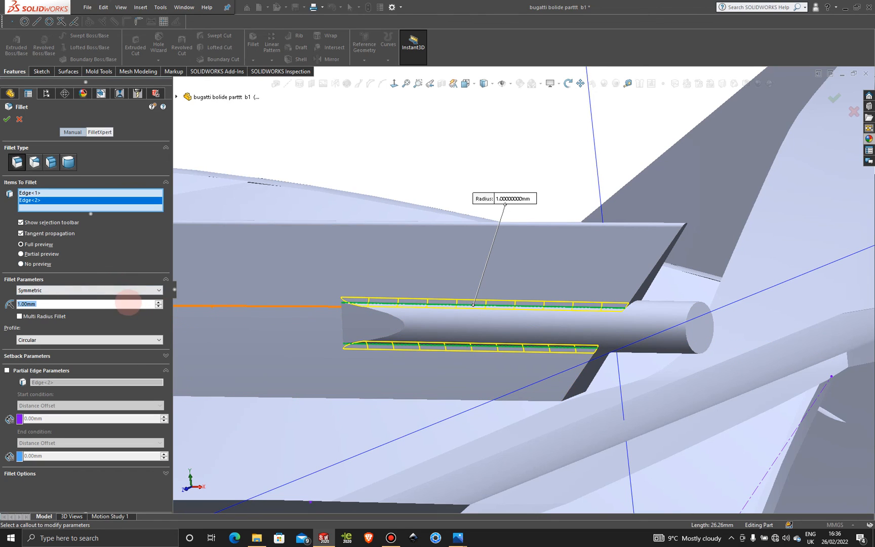
pyautogui.write('3')
pyautogui.press('Return')
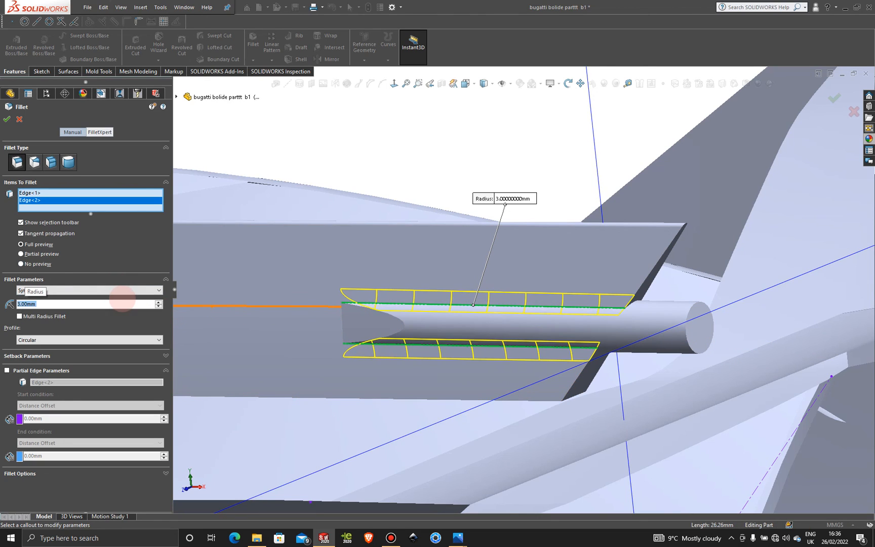
pyautogui.click(8, 119)
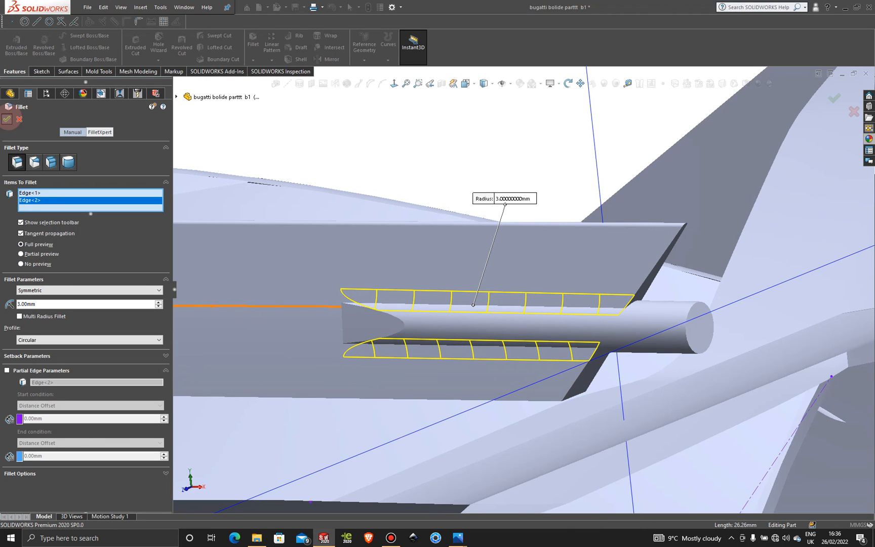
# - Delete the 3 mm fillet along the rod and the chamfer on its front edges
pyautogui.moveTo(453, 225)
pyautogui.mouseDown(button='middle')
pyautogui.moveTo(465, 242)
pyautogui.moveTo(476, 317)
pyautogui.moveTo(560, 302)
pyautogui.moveTo(533, 303)
pyautogui.moveTo(538, 318)
pyautogui.moveTo(525, 317)
pyautogui.moveTo(546, 303)
pyautogui.mouseUp(button='middle')
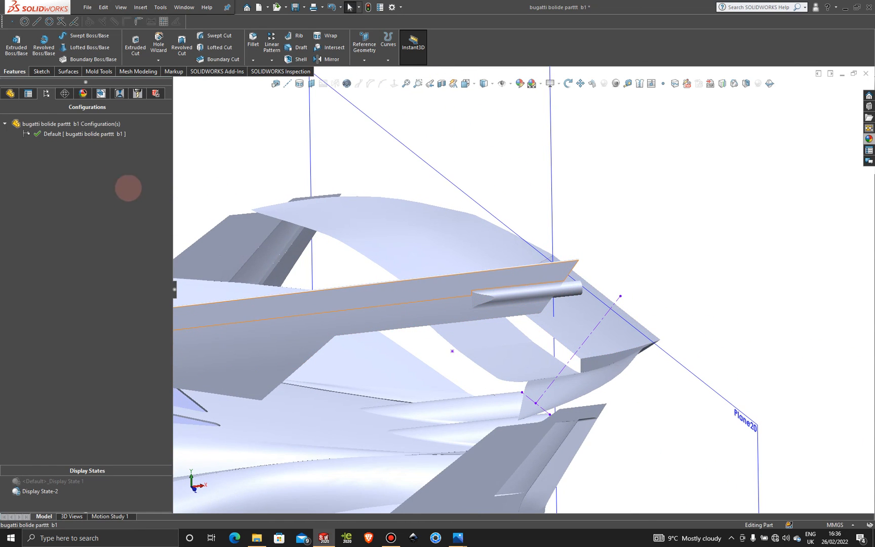
pyautogui.click(11, 93)
pyautogui.scroll(-15, 49, 361)
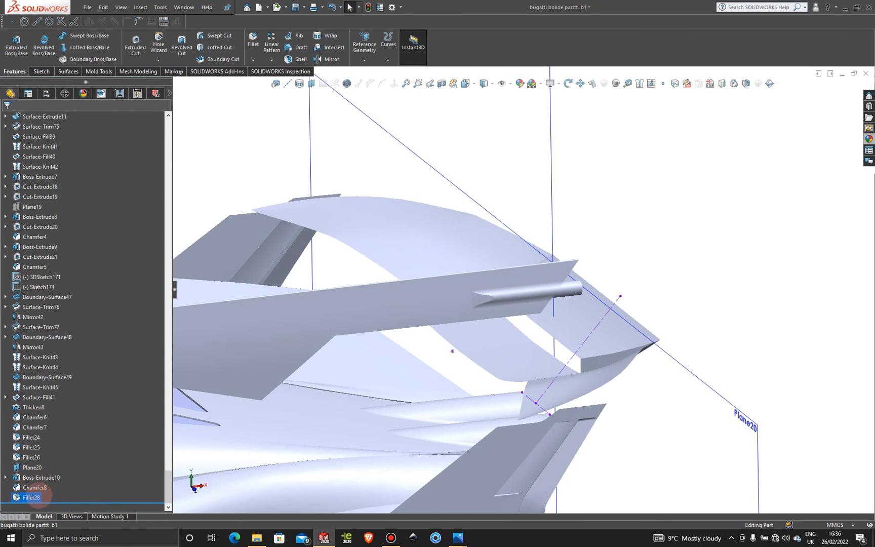
pyautogui.rightClick(41, 495)
pyautogui.click(63, 406)
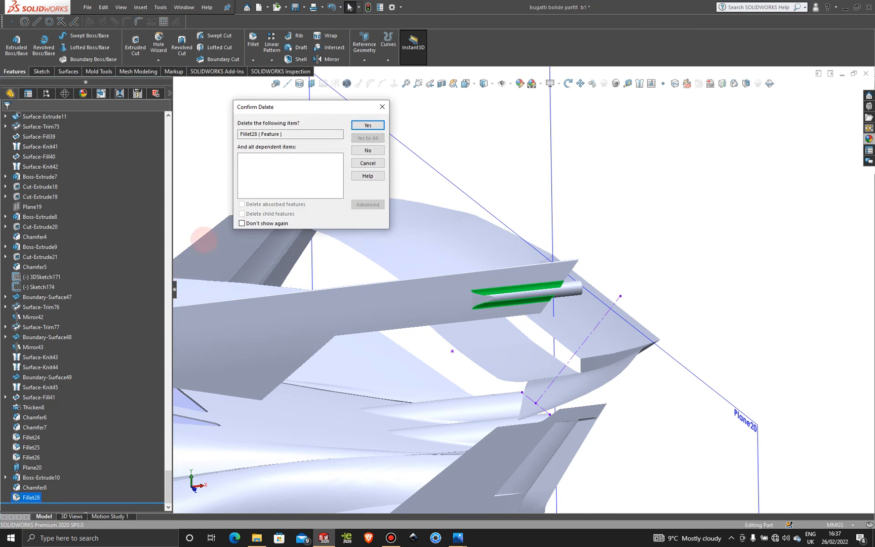
pyautogui.click(366, 125)
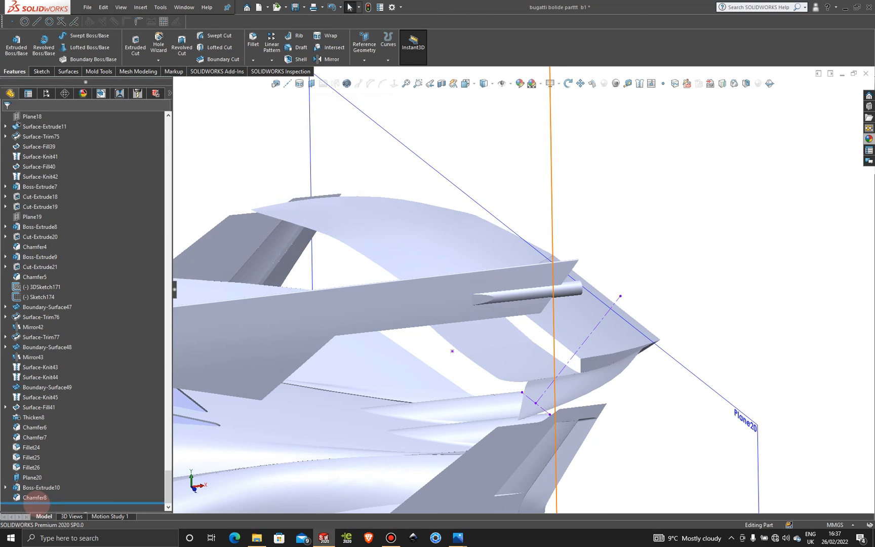
pyautogui.rightClick(32, 496)
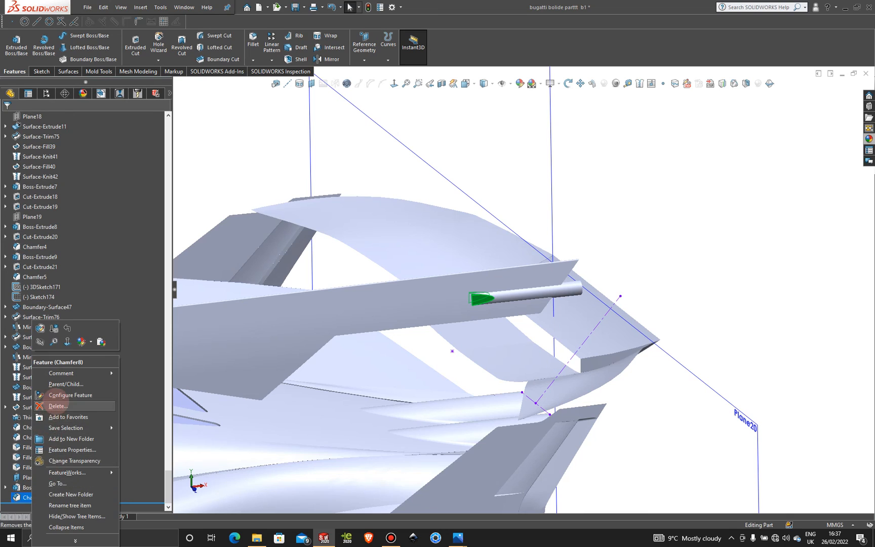
pyautogui.click(57, 406)
pyautogui.click(369, 125)
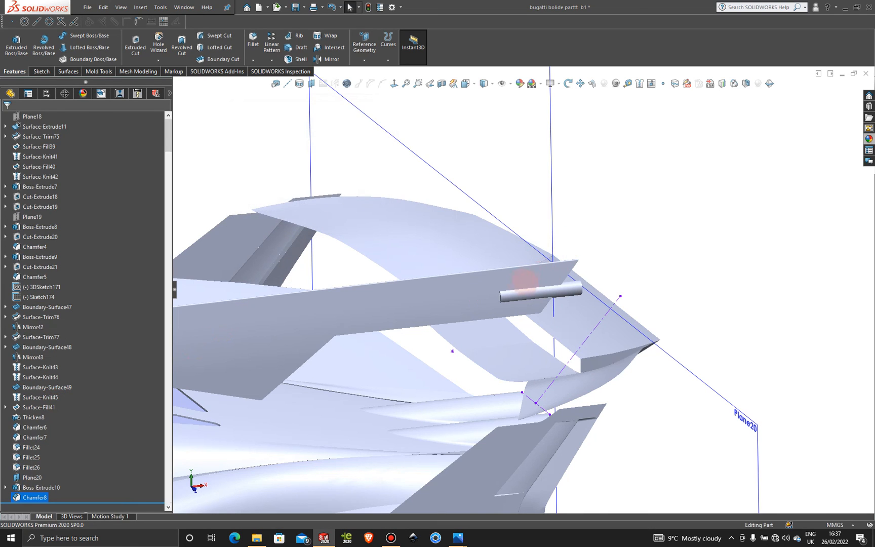
# - Fillet the rod's upper and lower long edges on one side of the fin with an 8 mm radius
pyautogui.scroll(-4, 547, 293)
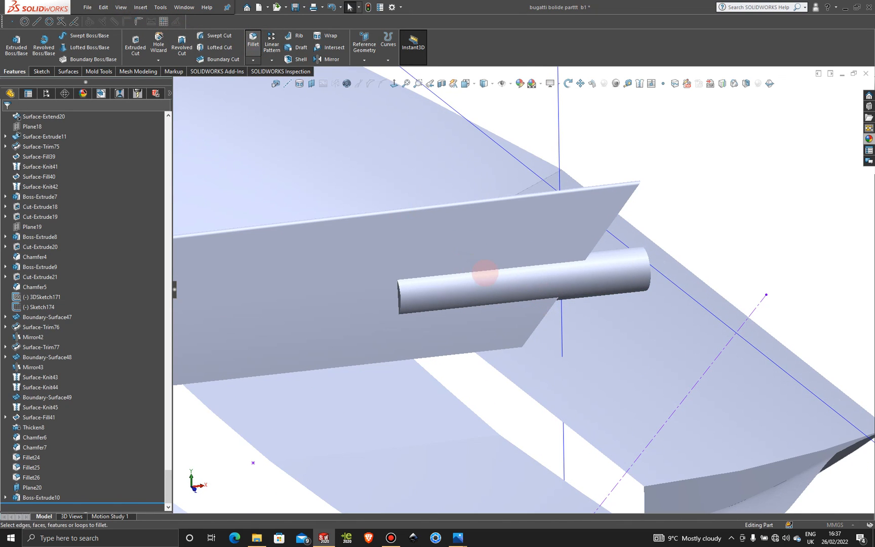
pyautogui.click(484, 270)
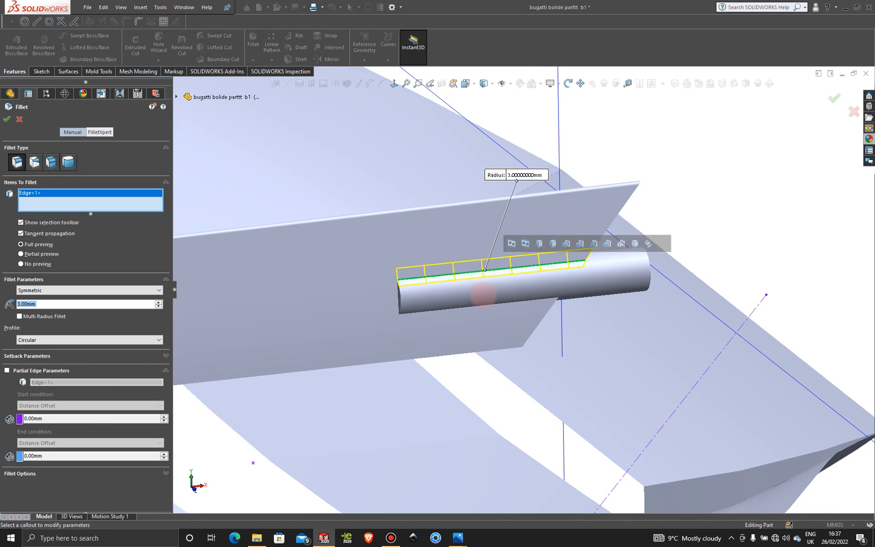
pyautogui.click(483, 302)
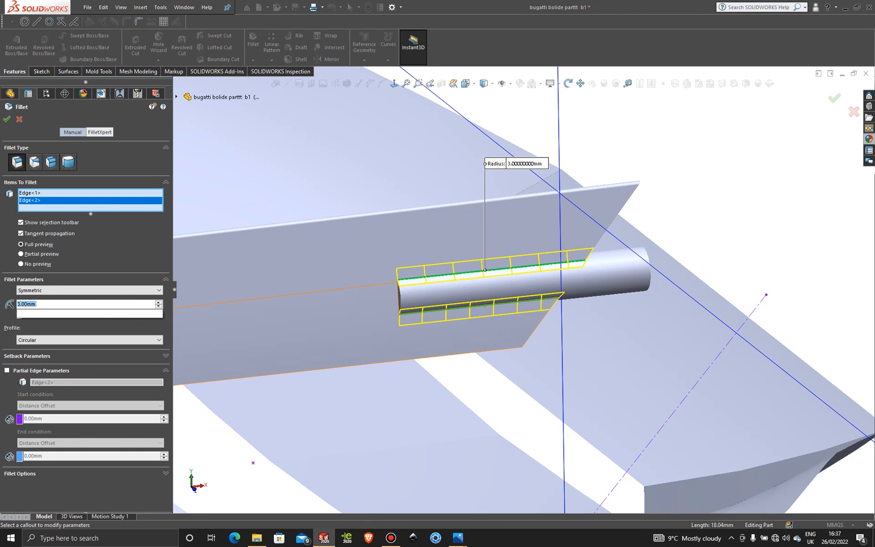
pyautogui.write('6')
pyautogui.press('Return')
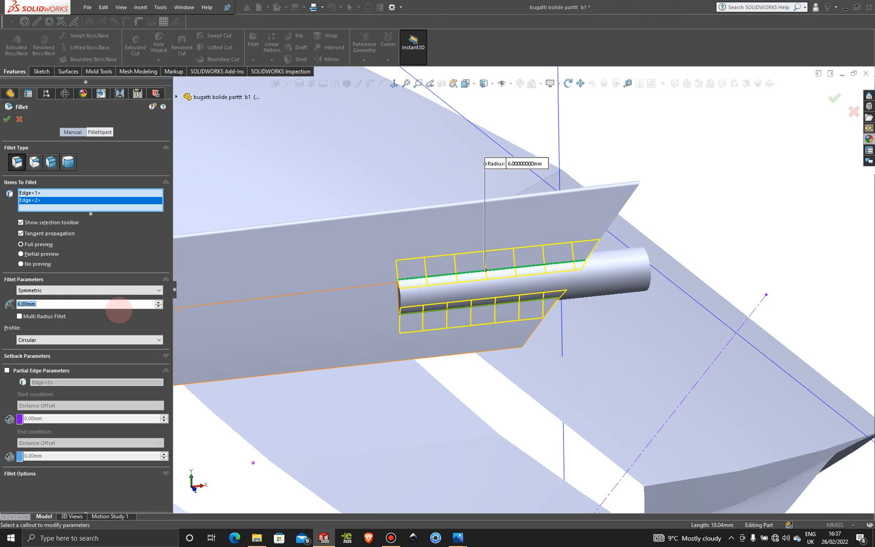
pyautogui.write('8')
pyautogui.press('Return')
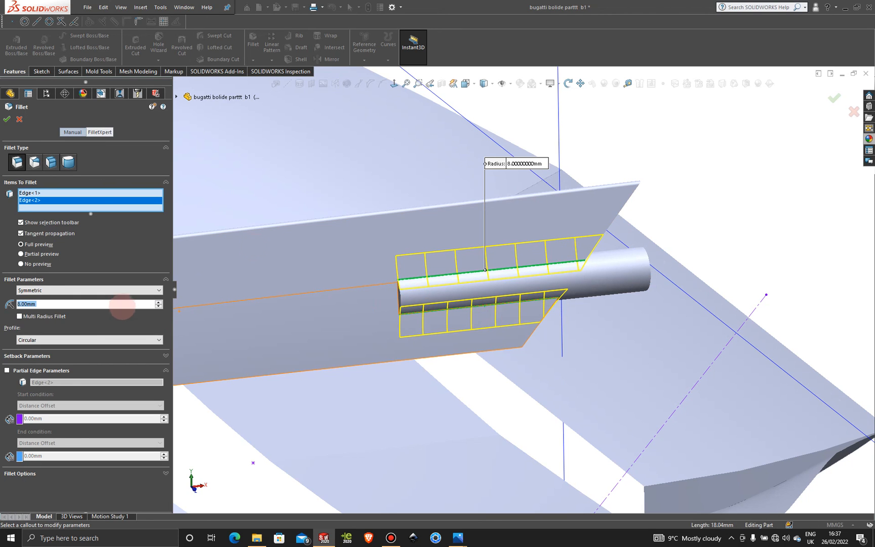
pyautogui.moveTo(404, 259); pyautogui.dragTo(533, 266, button='middle')
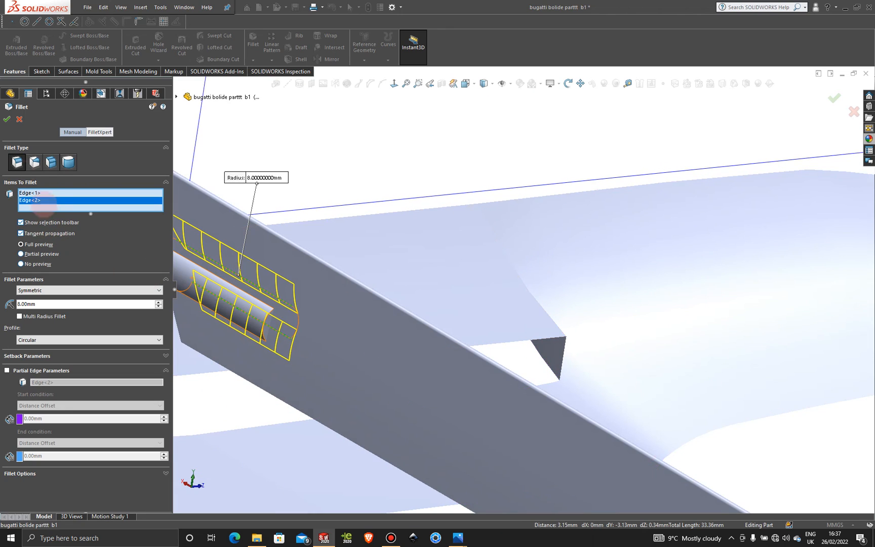
pyautogui.click(6, 119)
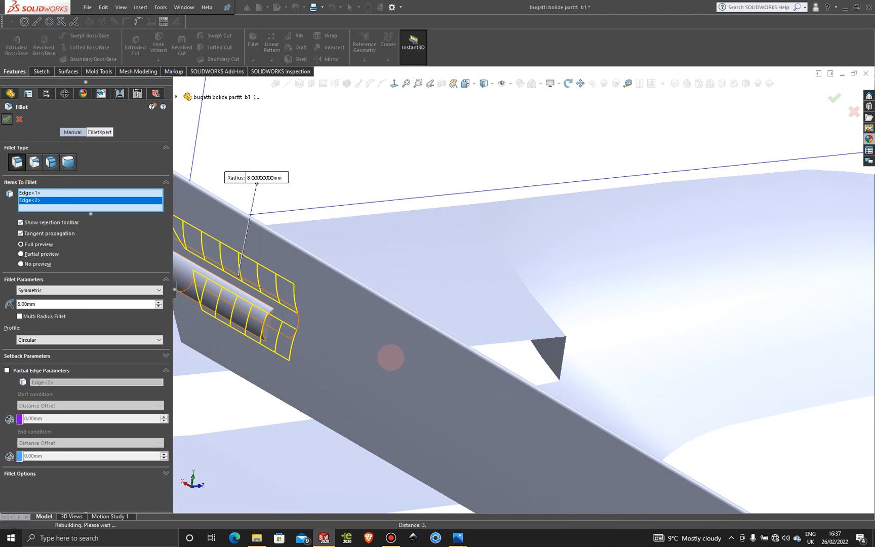
# - Apply the same 8 mm fillet to the rod's upper and lower long edges on the fin's opposite side
pyautogui.moveTo(391, 357); pyautogui.dragTo(396, 287, button='middle')
pyautogui.scroll(-6, 365, 287)
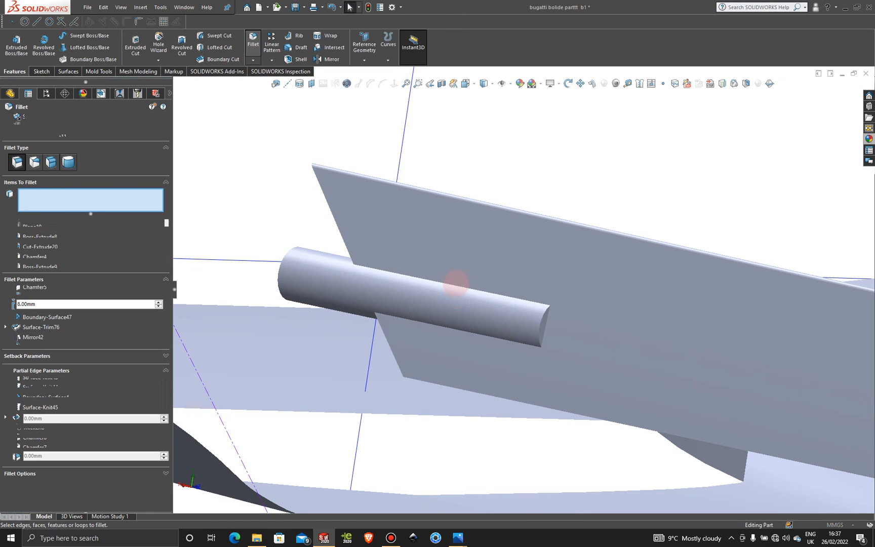
pyautogui.click(455, 285)
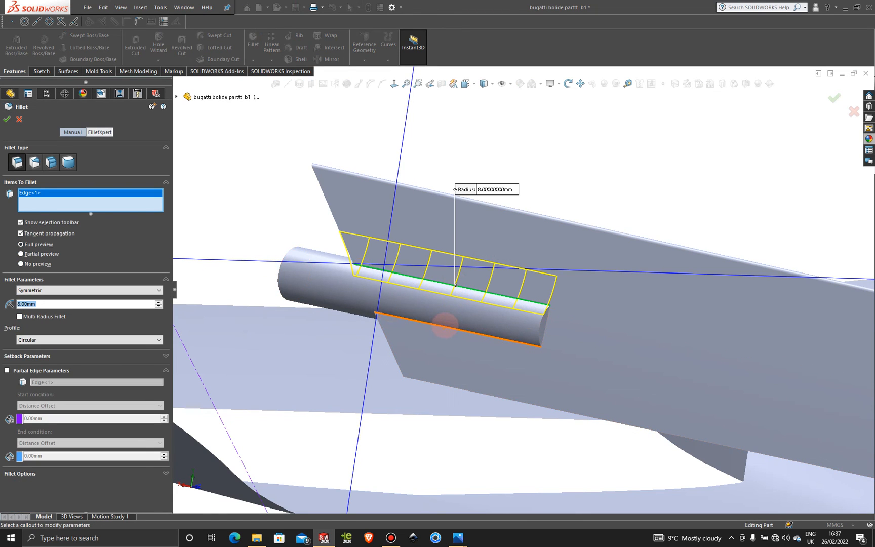
pyautogui.click(445, 326)
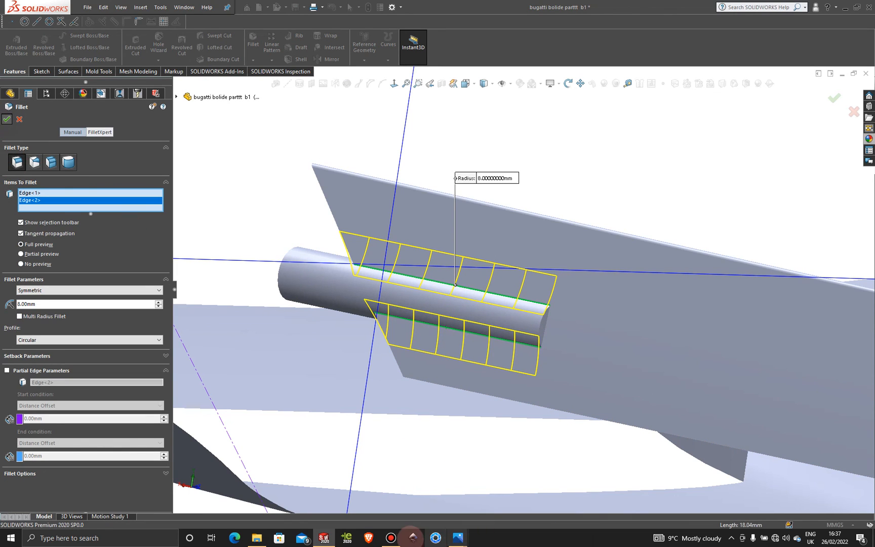
pyautogui.click(391, 537)
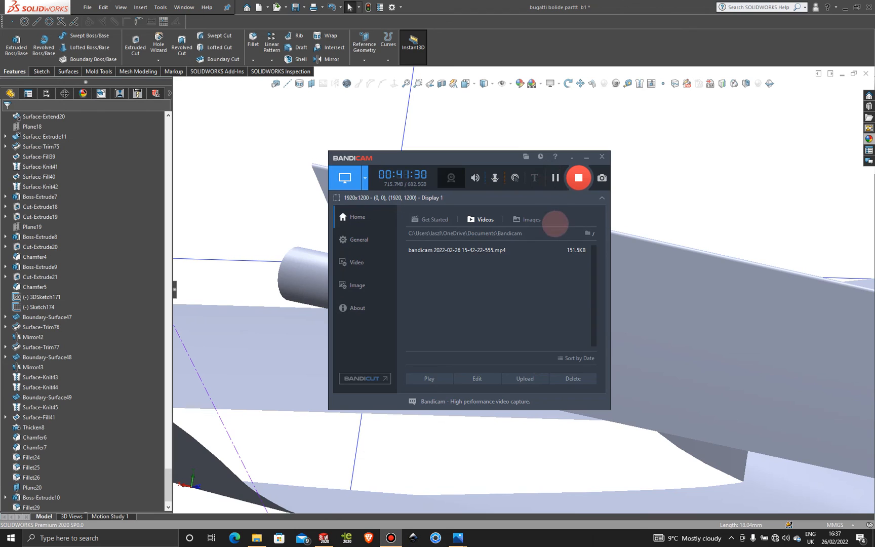
pyautogui.click(585, 157)
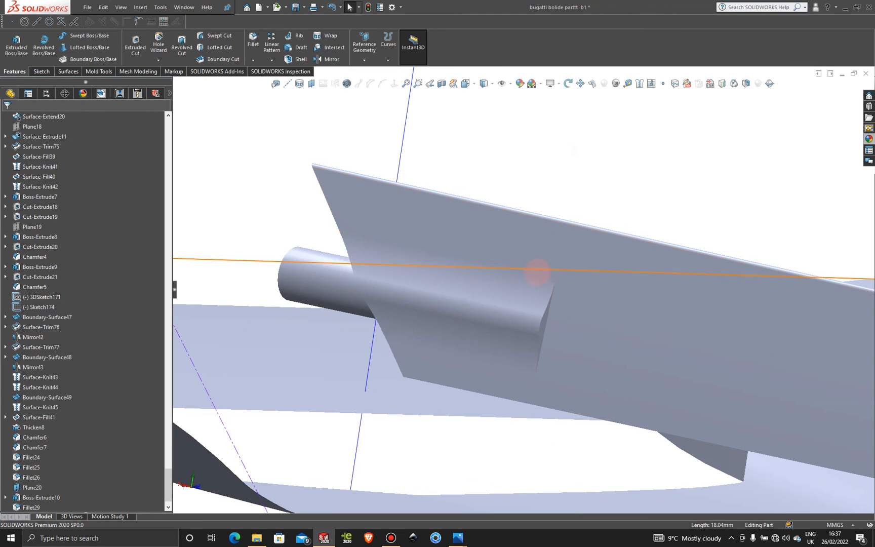
pyautogui.click(391, 537)
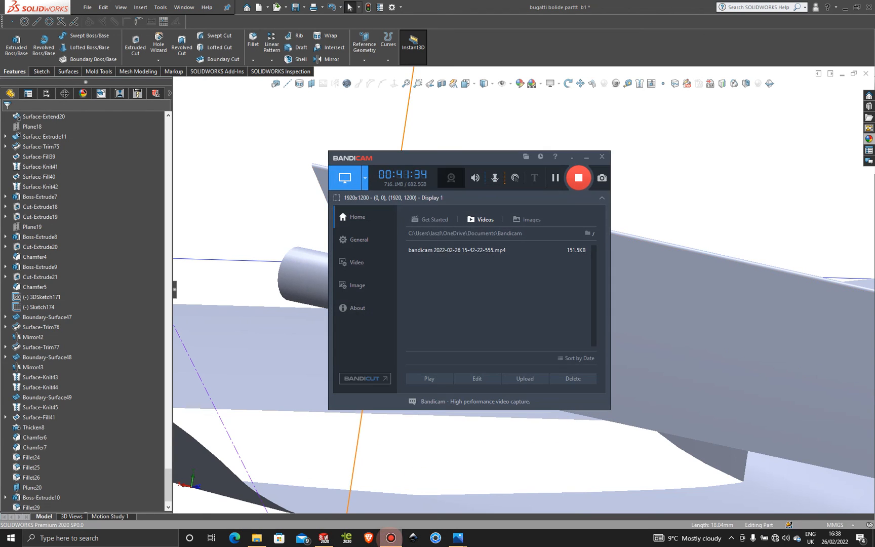
pyautogui.click(390, 537)
pyautogui.moveTo(460, 396)
pyautogui.mouseDown(button='middle')
pyautogui.moveTo(531, 273)
pyautogui.moveTo(543, 312)
pyautogui.moveTo(480, 285)
pyautogui.moveTo(404, 332)
pyautogui.moveTo(475, 312)
pyautogui.moveTo(494, 276)
pyautogui.moveTo(336, 309)
pyautogui.moveTo(361, 345)
pyautogui.moveTo(396, 343)
pyautogui.moveTo(282, 335)
pyautogui.moveTo(433, 297)
pyautogui.moveTo(445, 362)
pyautogui.moveTo(420, 293)
pyautogui.moveTo(391, 254)
pyautogui.moveTo(407, 330)
pyautogui.moveTo(506, 279)
pyautogui.mouseUp(button='middle')
pyautogui.scroll(3, 366, 344)
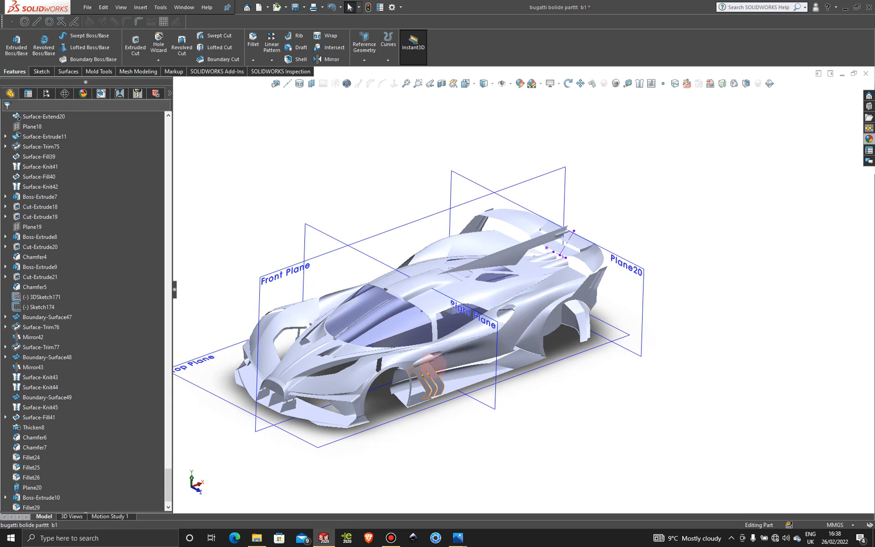
pyautogui.click(390, 538)
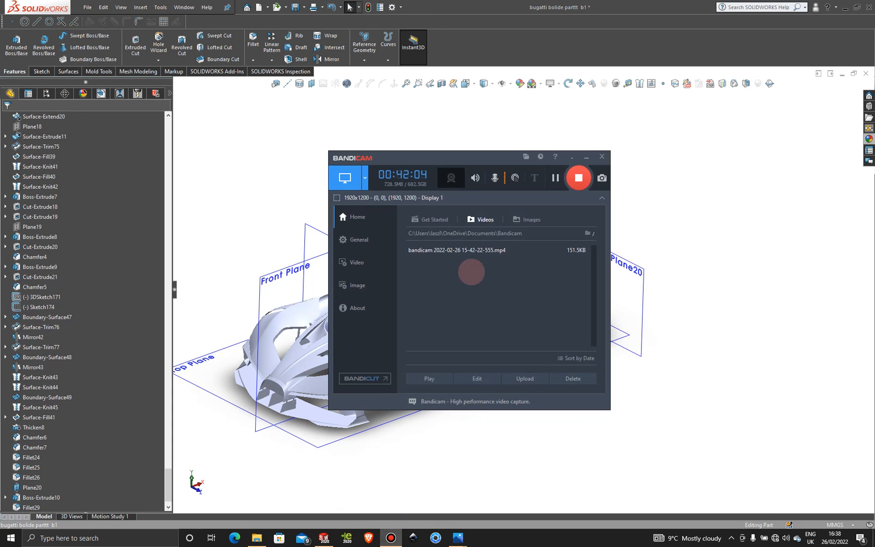